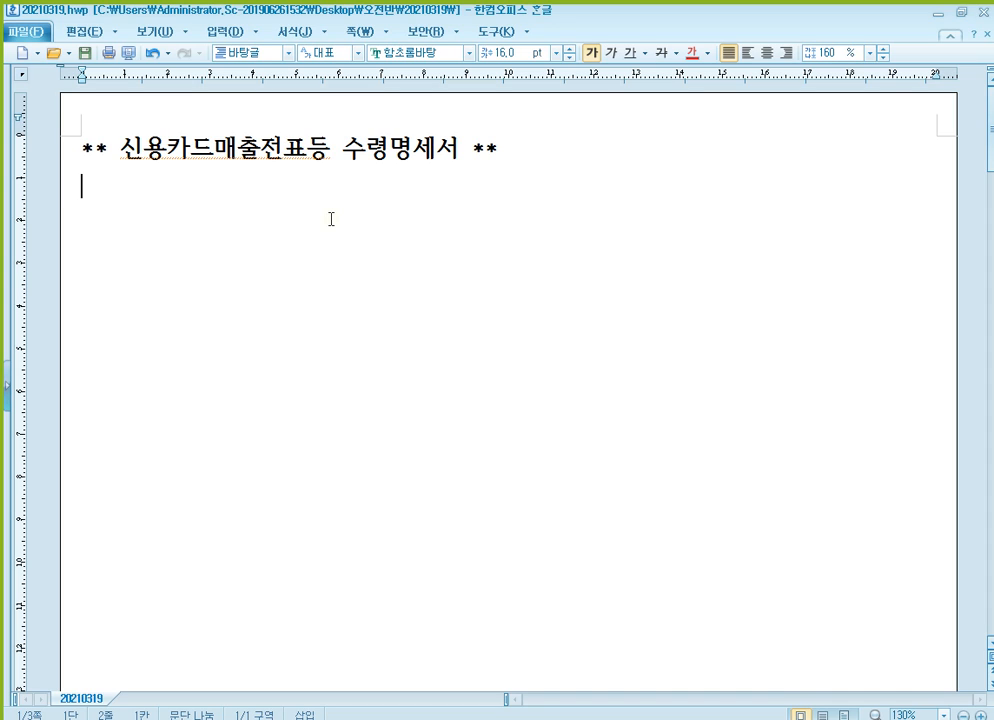
Below the title, write the line "* 부가가차시세신고서 41번, 42번 합계 일치".
{"action": "type", "text": "*qn"}
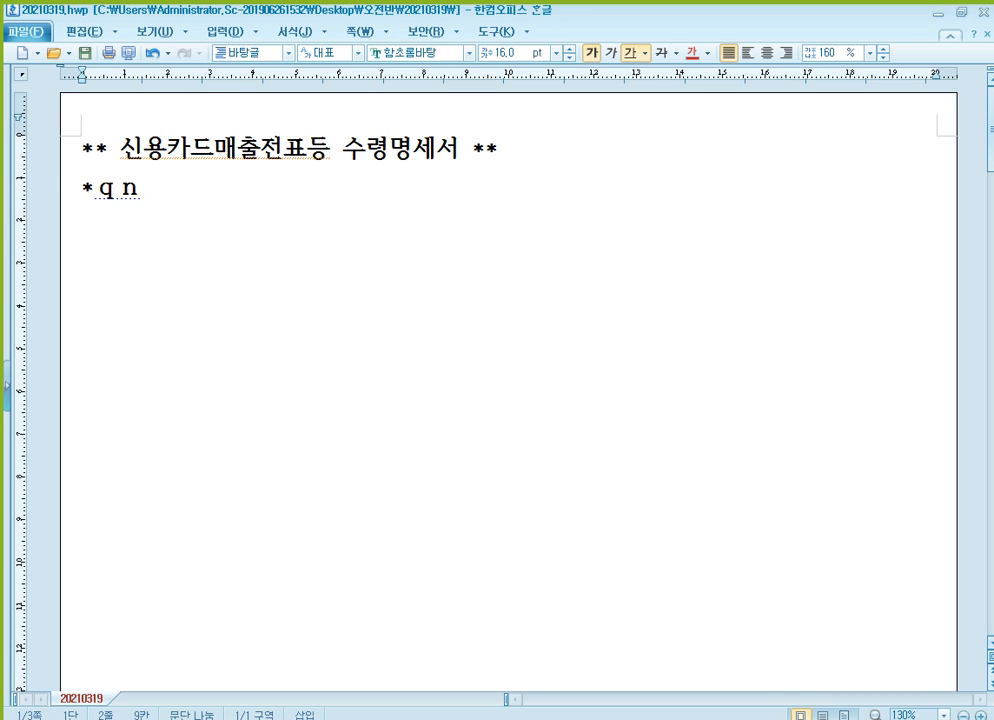
{"action": "key", "text": "BackSpace"}
{"action": "key", "text": "BackSpace"}
{"action": "type", "text": "북가"}
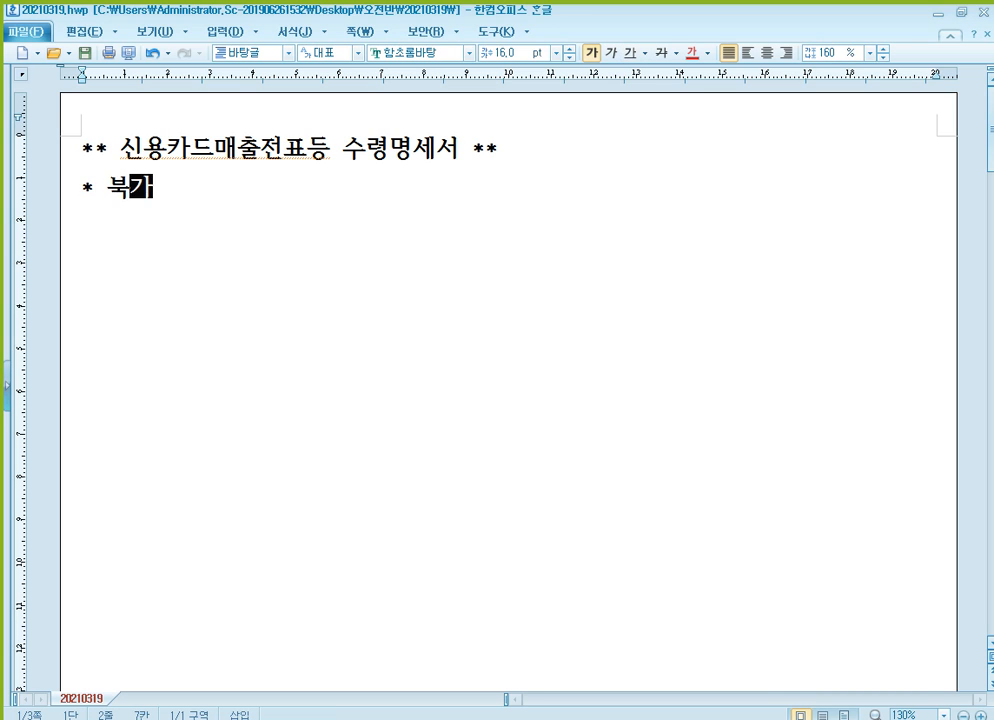
{"action": "key", "text": "BackSpace"}
{"action": "key", "text": "BackSpace"}
{"action": "key", "text": "BackSpace"}
{"action": "type", "text": "부가가차시"}
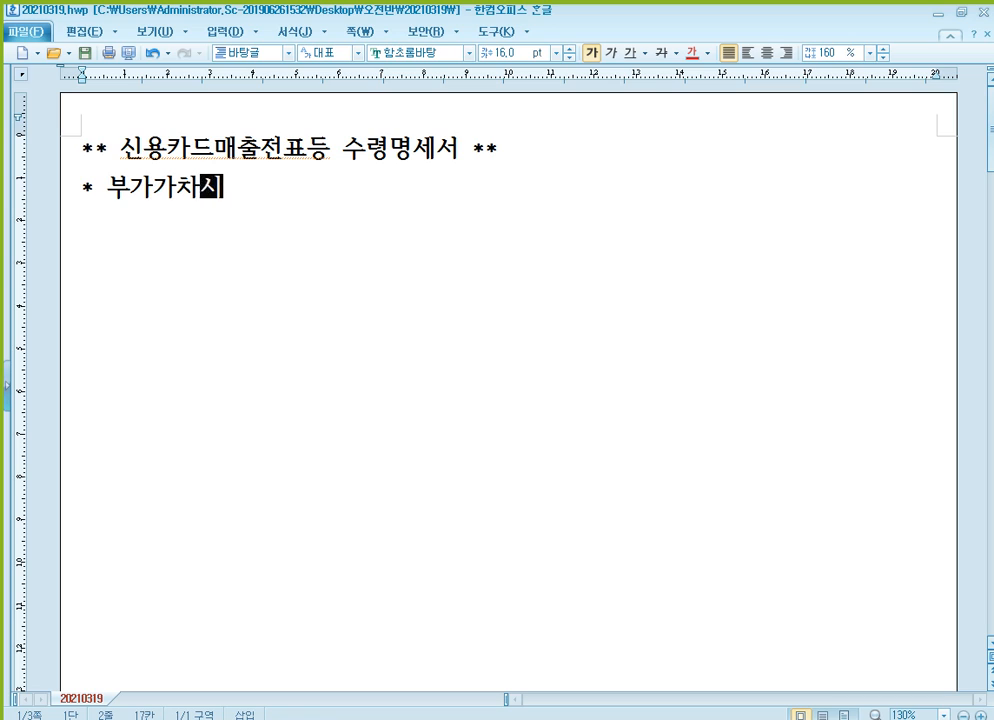
{"action": "type", "text": "세시"}
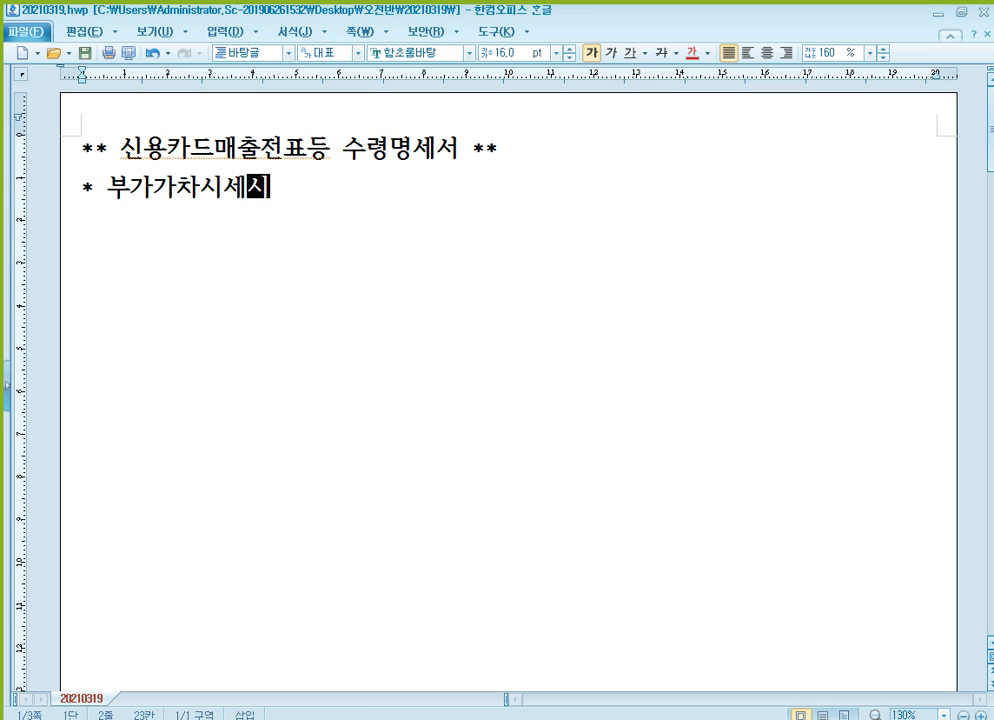
{"action": "type", "text": "ㄴ고서 41"}
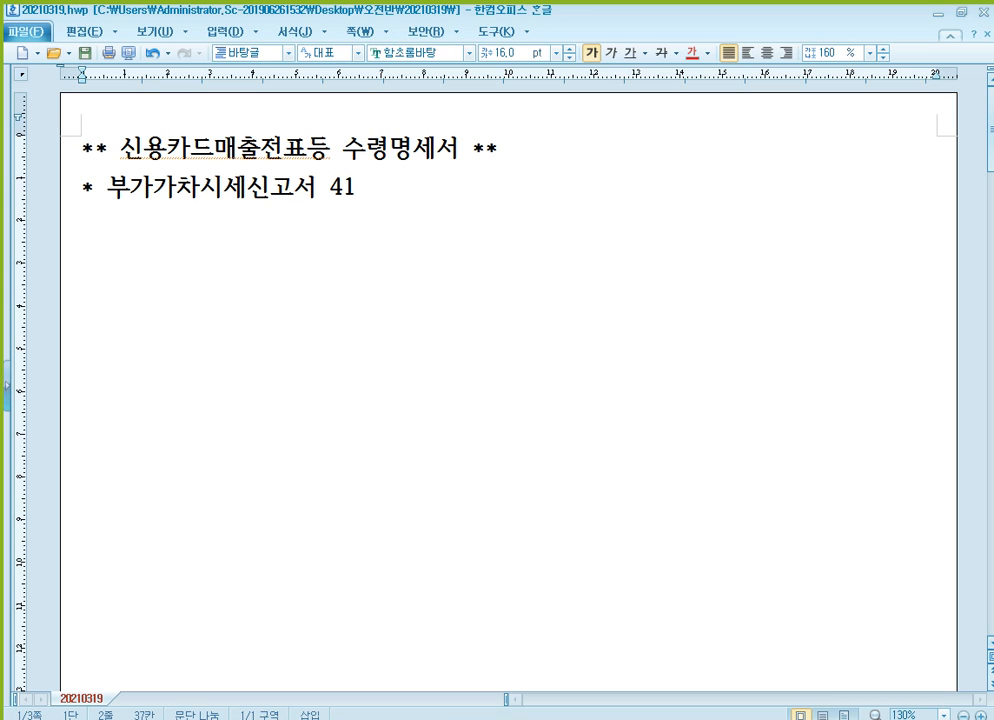
{"action": "type", "text": "번, 42"}
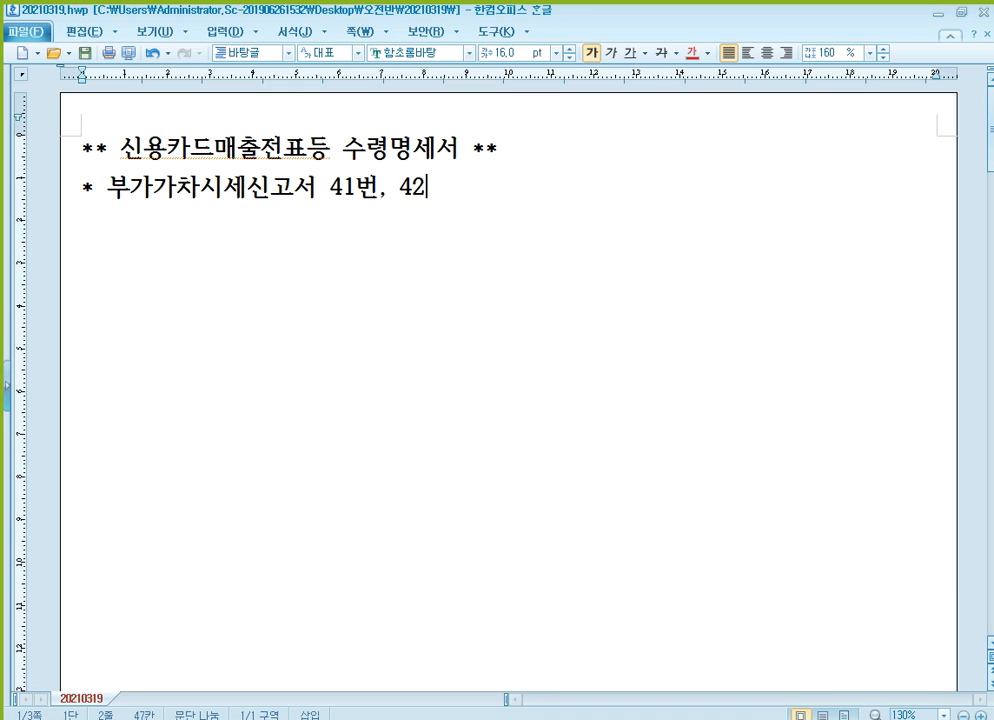
{"action": "type", "text": "번 합계"}
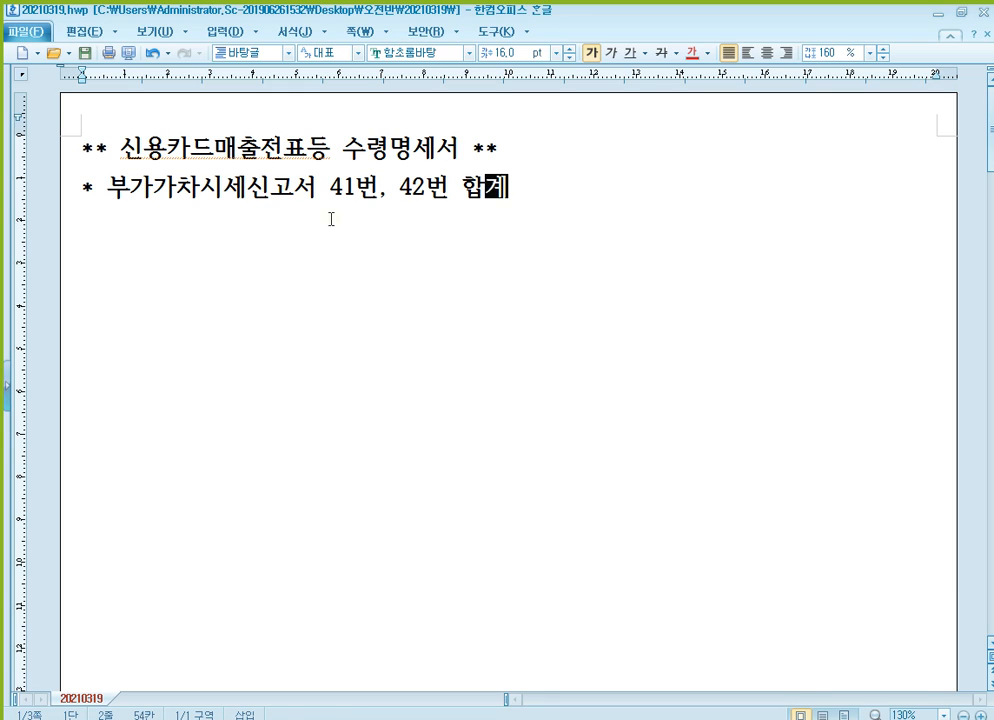
{"action": "type", "text": " 일치"}
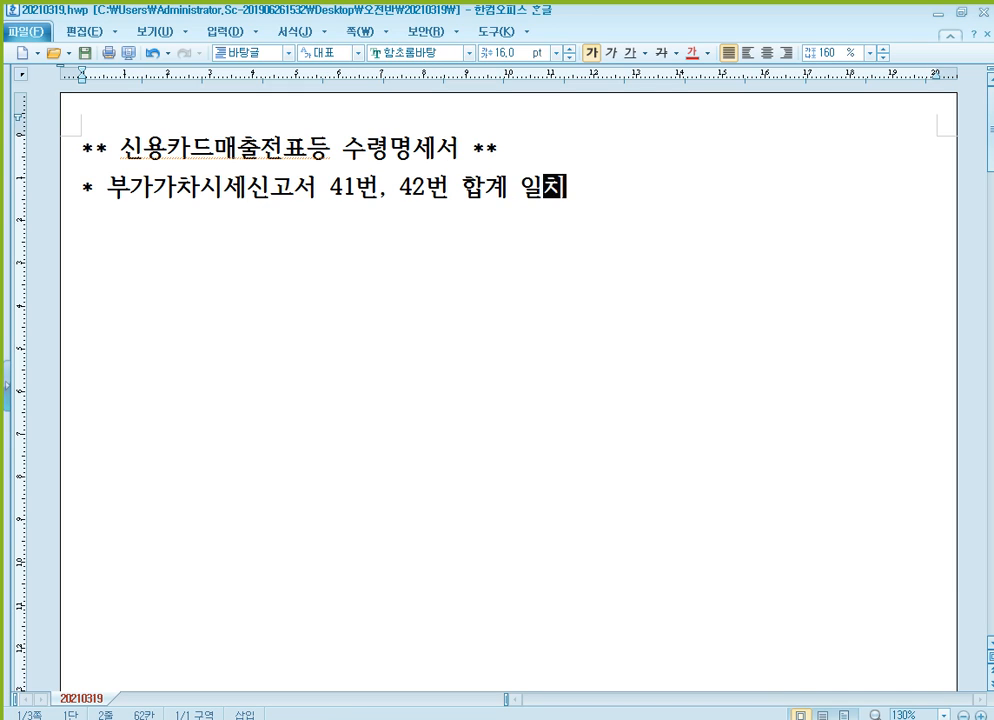
{"action": "key", "text": "Right"}
Switch to the 부가가치세신고서 window and place it below the note's text so both can be read.
{"action": "key", "text": "shift+Left"}
{"action": "left_click", "coordinate": [410, 206]}
{"action": "key", "text": "shift+Left"}
{"action": "left_click", "coordinate": [443, 719]}
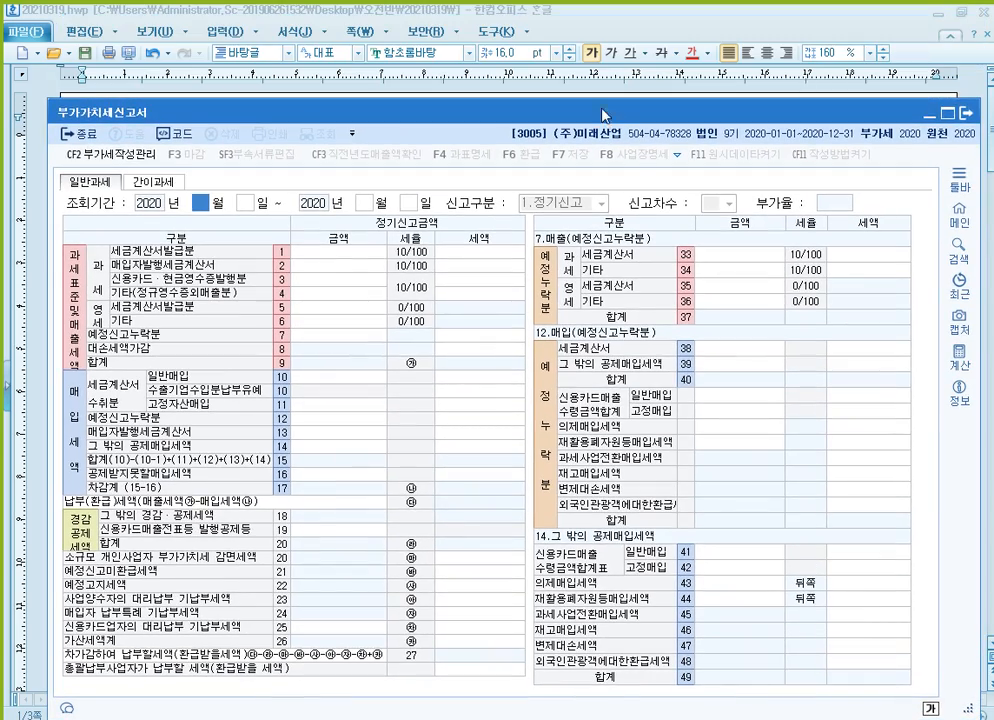
{"action": "left_click_drag", "start_coordinate": [477, 101], "coordinate": [592, 229]}
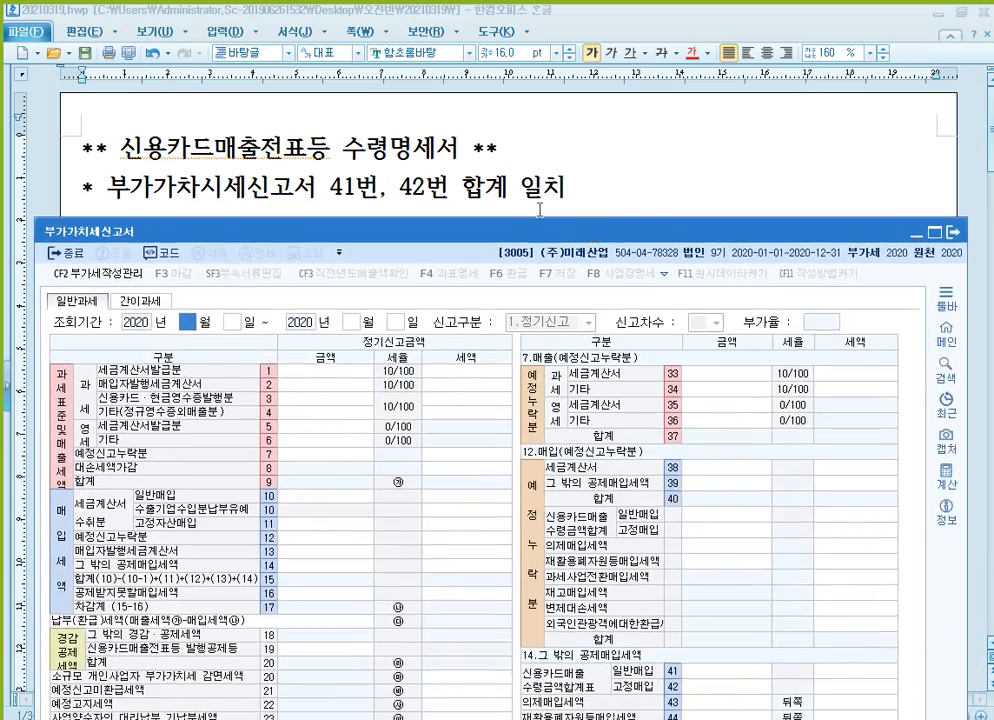
Return to the document and correct the misspelled word in the second line to "부가가치세신고서".
{"action": "left_click", "coordinate": [206, 214]}
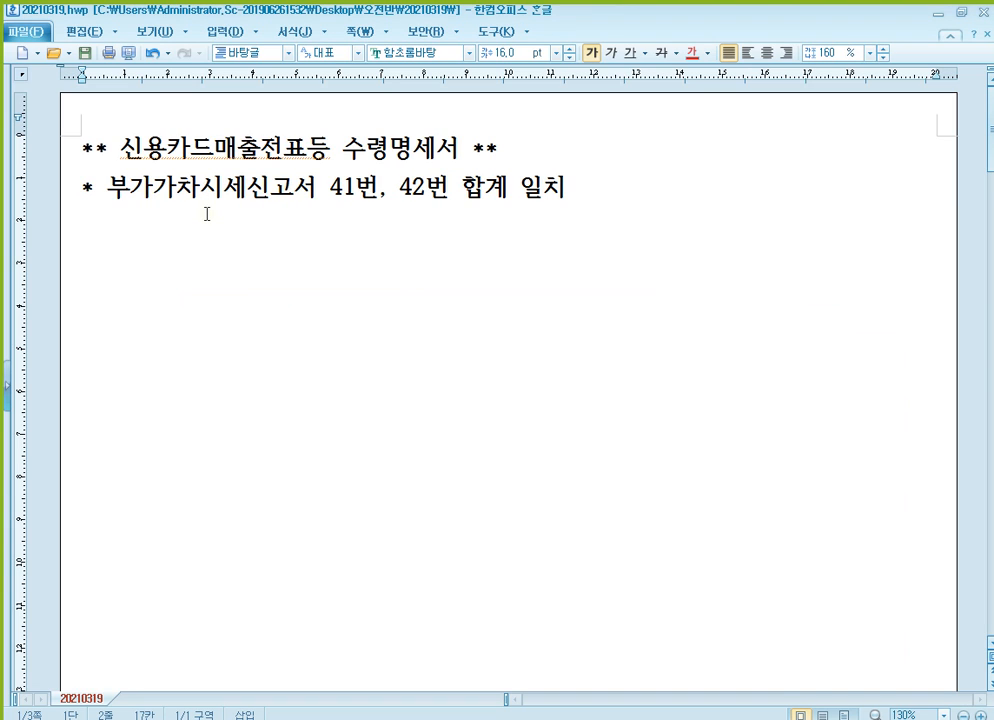
{"action": "key", "text": "BackSpace"}
{"action": "key", "text": "BackSpace"}
{"action": "type", "text": "치"}
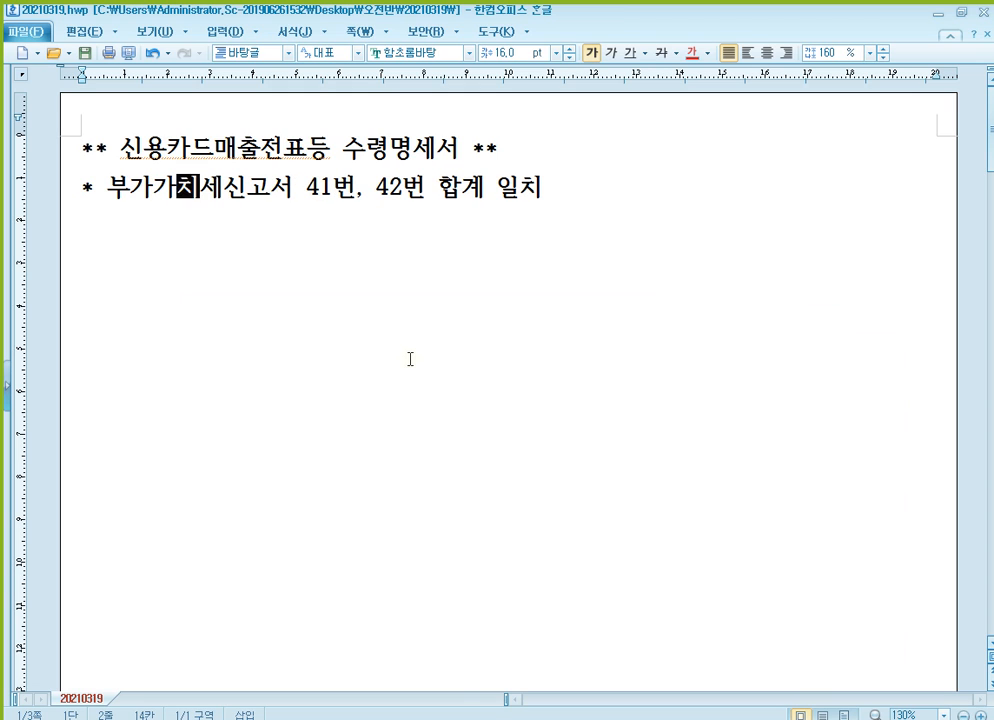
Bring up the 부가가치세신고서 window in full and outline rows 41 and 42 under 14.그 밖의 공제매입세액 with the screen pen.
{"action": "left_click", "coordinate": [458, 718]}
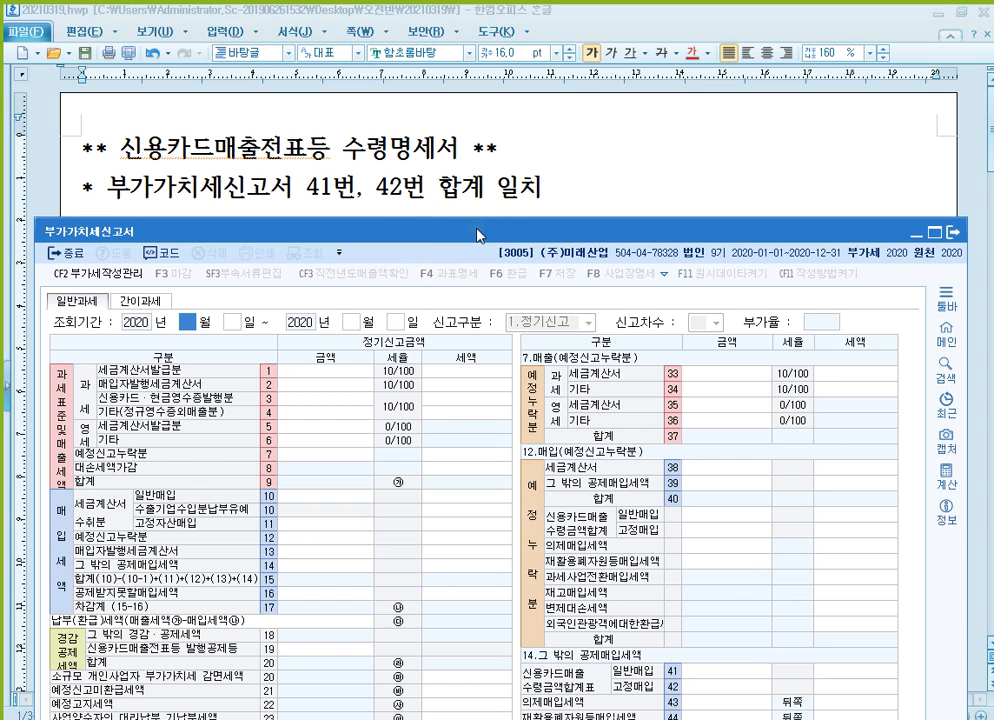
{"action": "left_click_drag", "start_coordinate": [478, 236], "coordinate": [478, 48]}
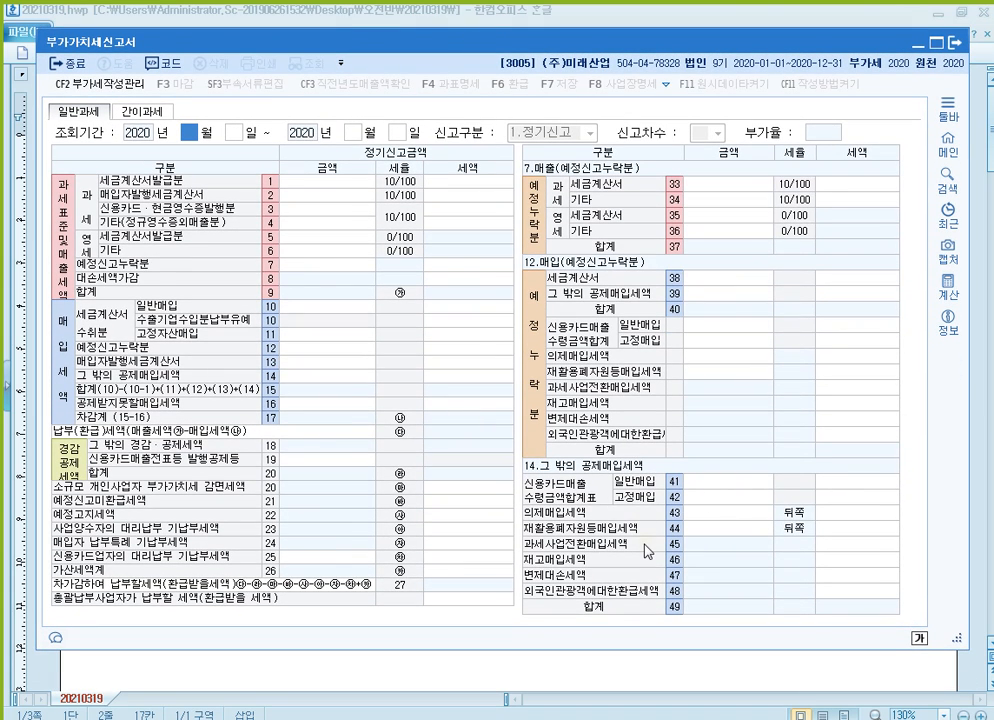
{"action": "key", "text": "ctrl+F1"}
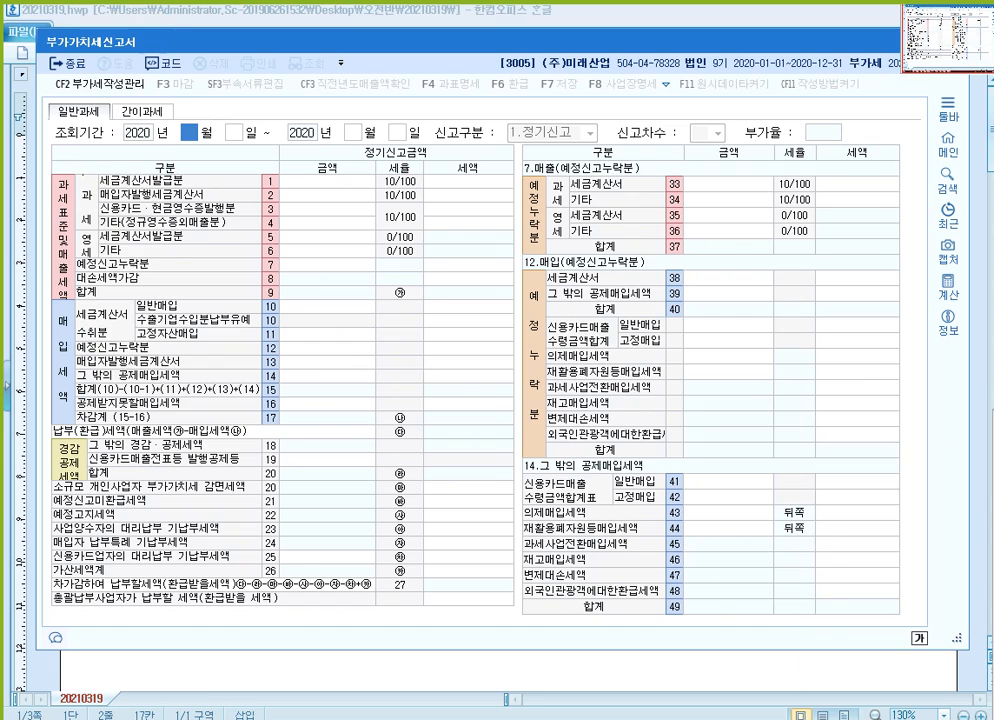
{"action": "mouse_move", "coordinate": [526, 474]}
{"action": "left_mouse_down"}
{"action": "mouse_move", "coordinate": [582, 533]}
{"action": "mouse_move", "coordinate": [855, 520]}
{"action": "left_mouse_up"}
{"action": "left_click", "coordinate": [982, 462]}
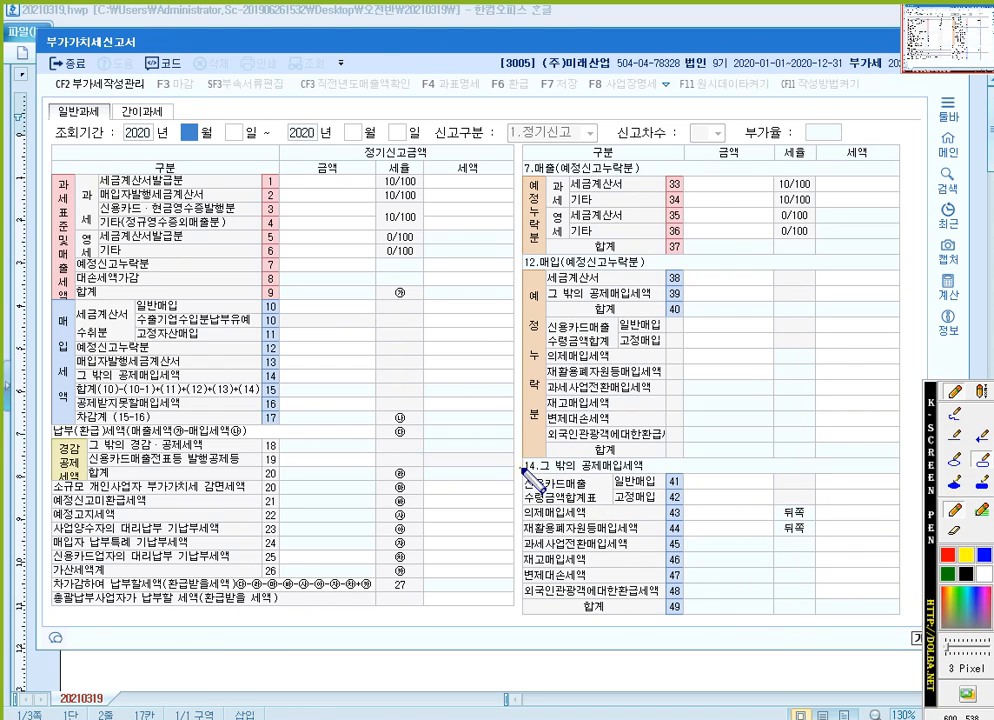
{"action": "left_click_drag", "start_coordinate": [520, 467], "coordinate": [910, 507]}
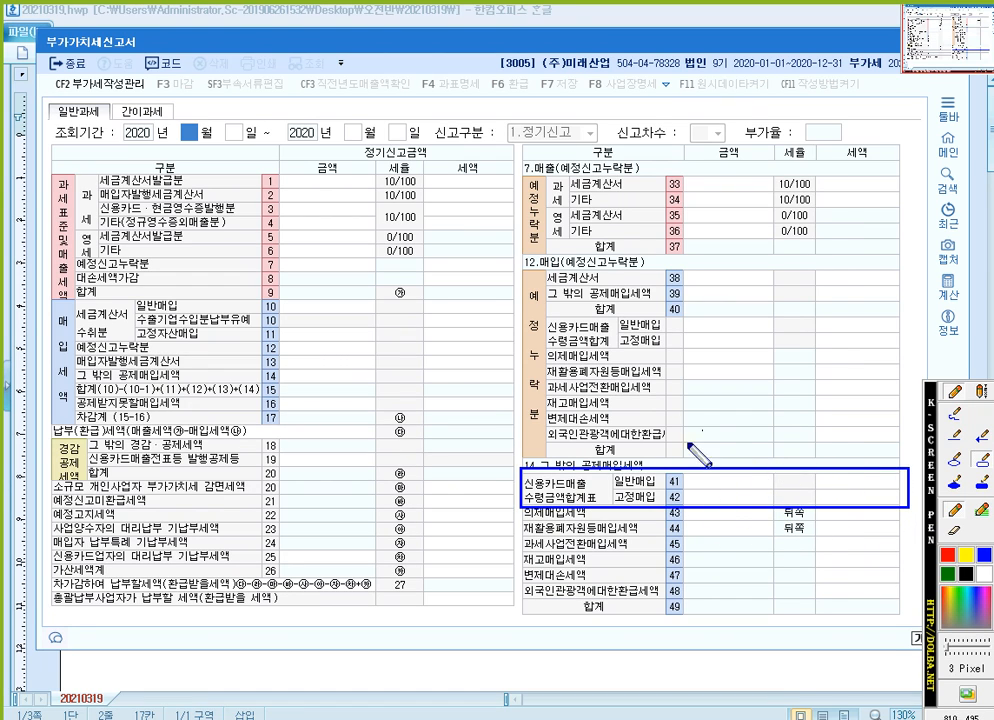
{"action": "key", "text": "Escape"}
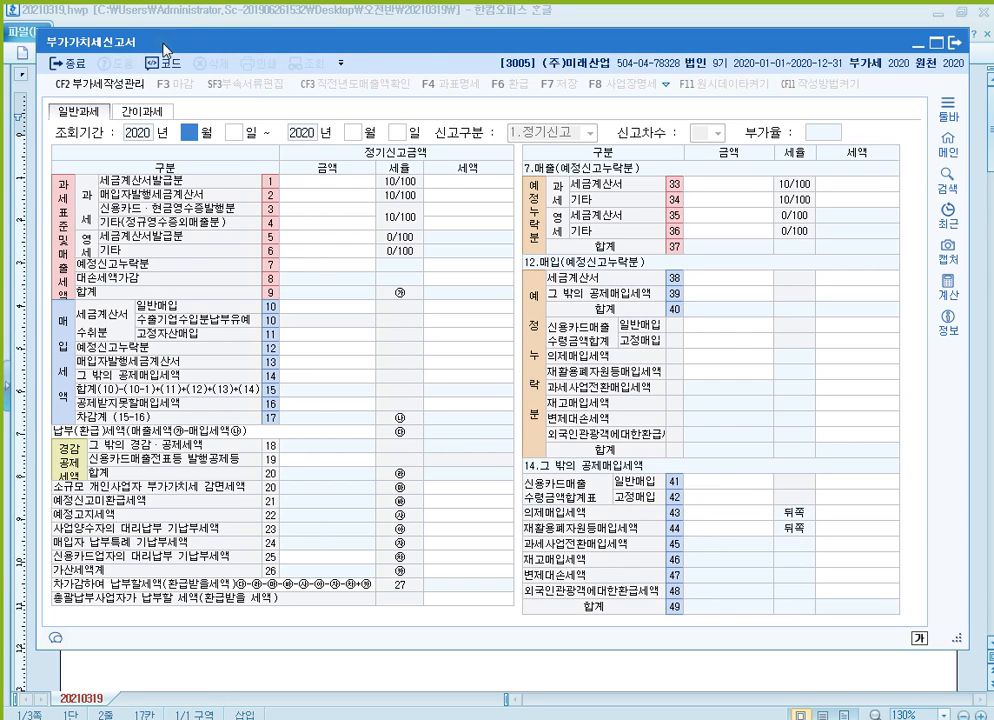
Switch back to the document and add a third line reading "* 매입매출전표 : 57.카과, 61.현과".
{"action": "left_click", "coordinate": [241, 10]}
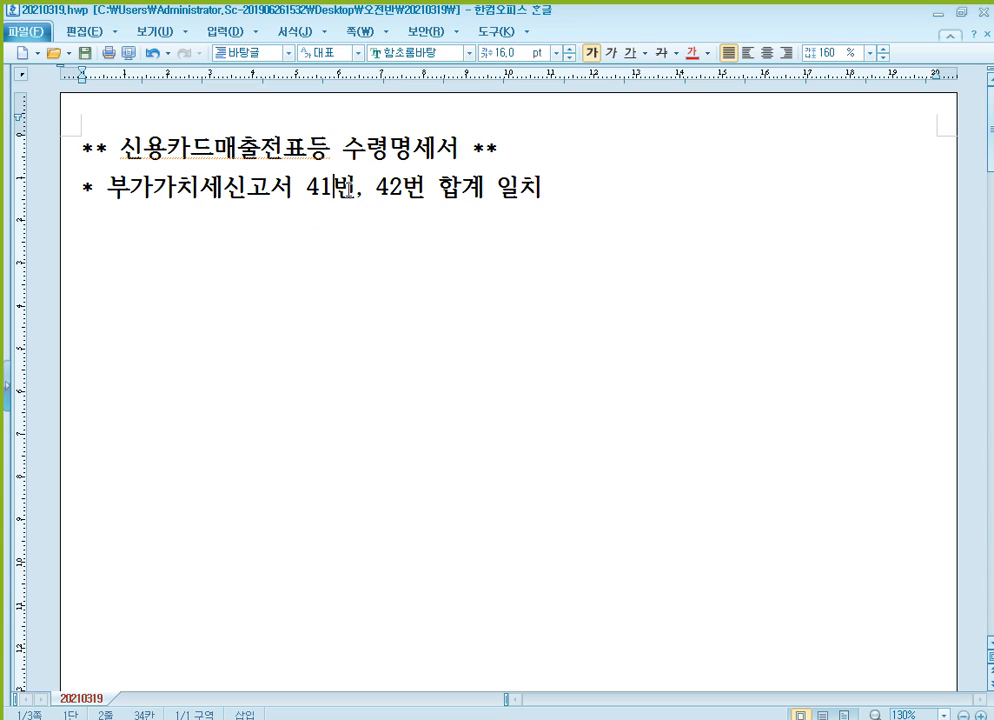
{"action": "left_click", "coordinate": [391, 192]}
{"action": "left_click", "coordinate": [383, 147]}
{"action": "left_click", "coordinate": [282, 231]}
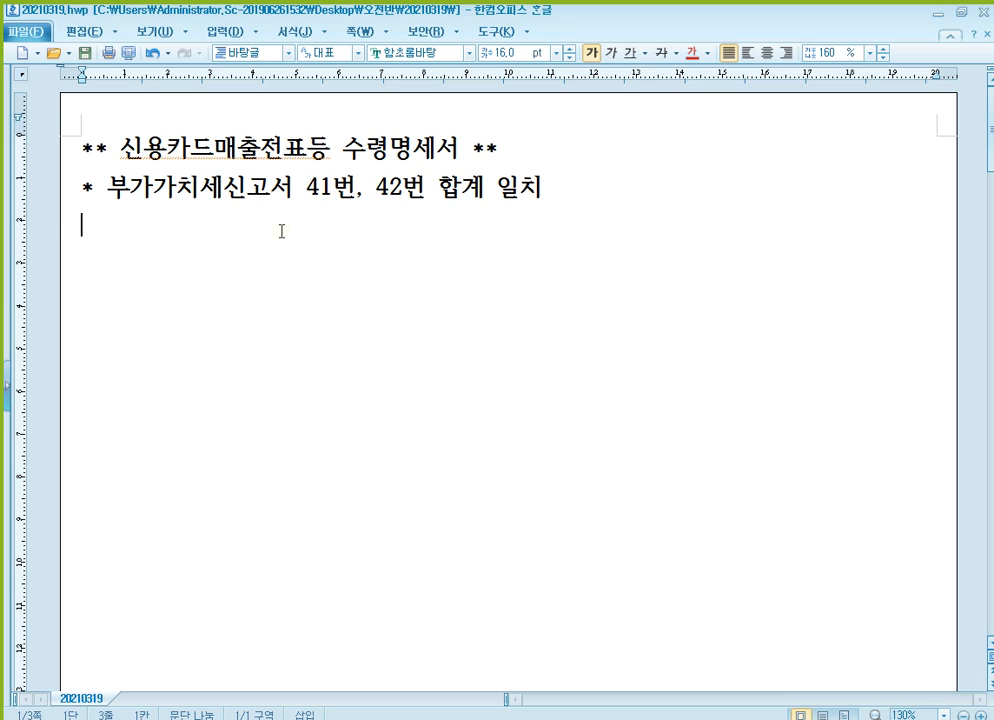
{"action": "type", "text": "* 매"}
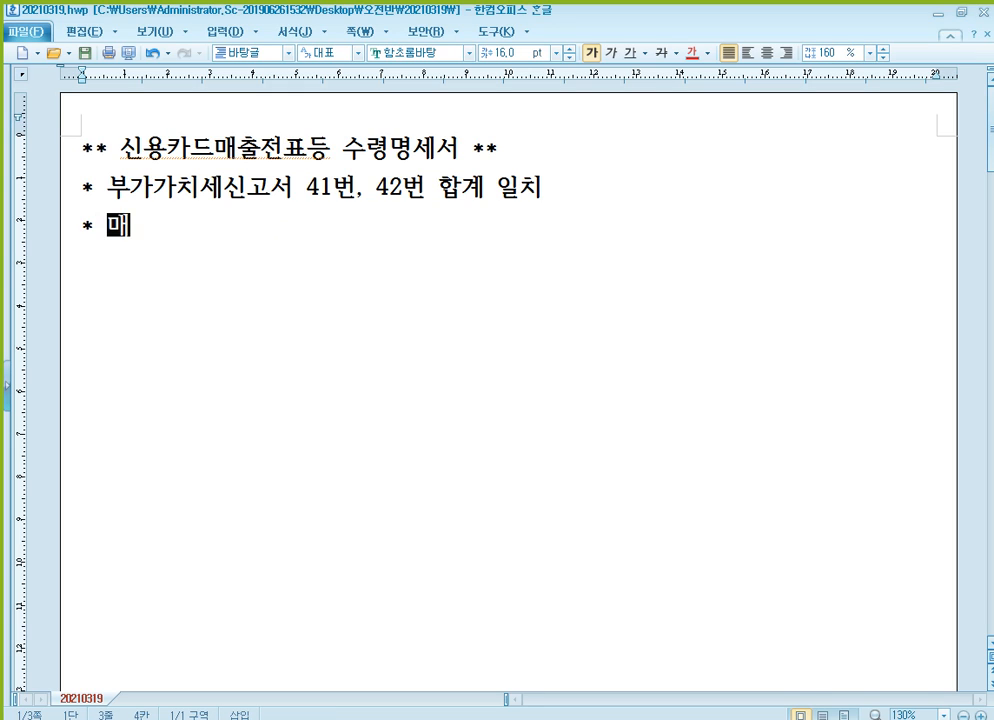
{"action": "type", "text": "입매출"}
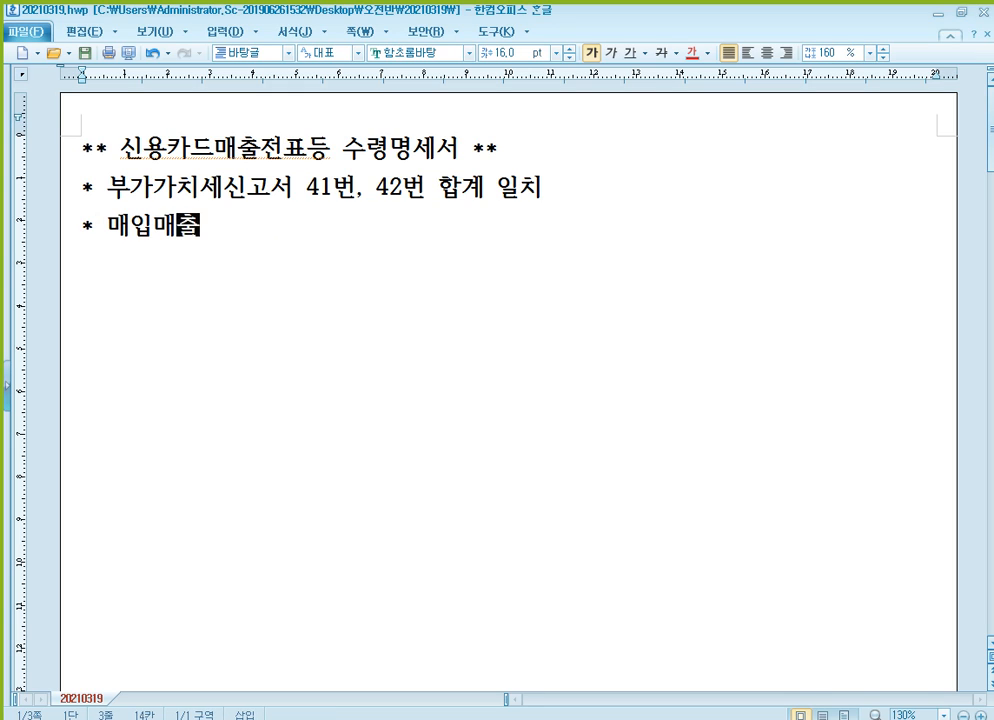
{"action": "type", "text": "전표 :"}
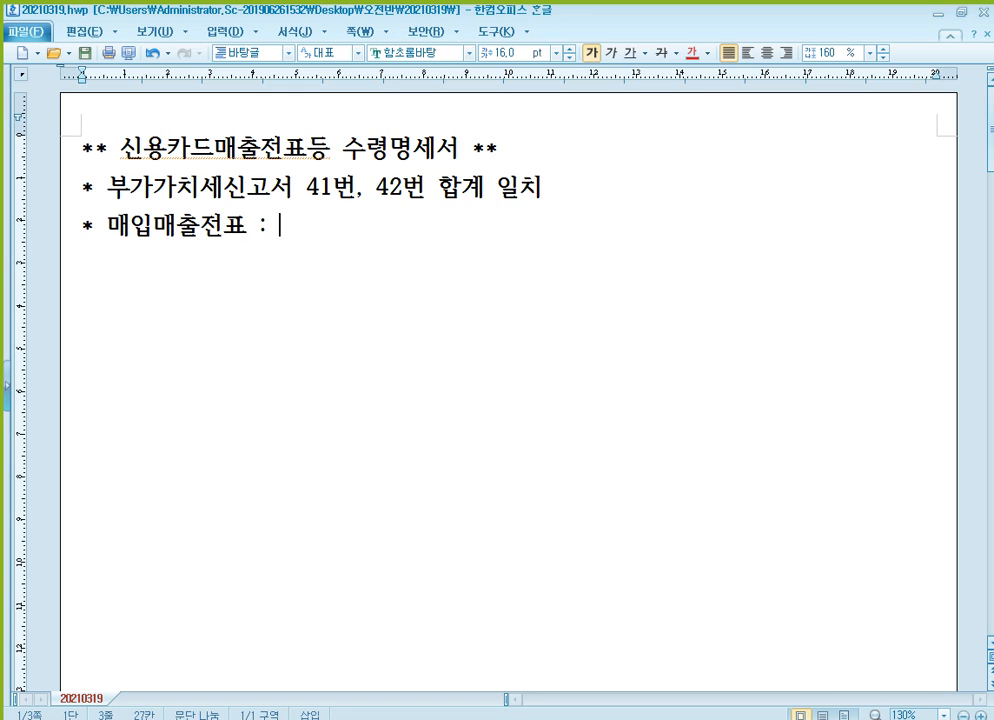
{"action": "type", "text": " 57.카과,"}
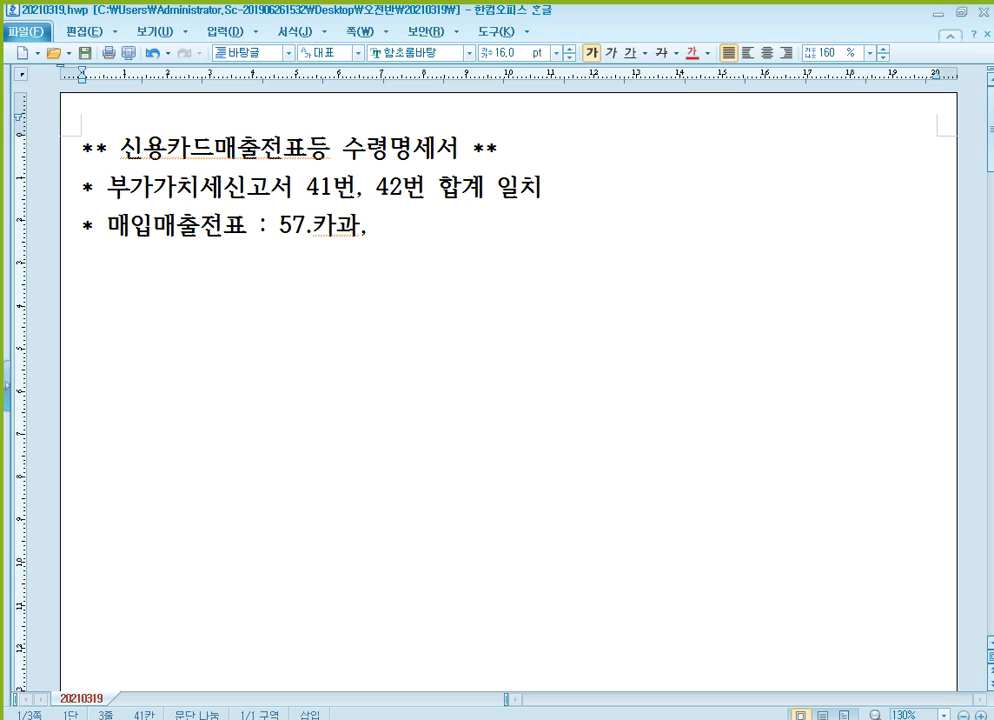
{"action": "type", "text": " 61.현과"}
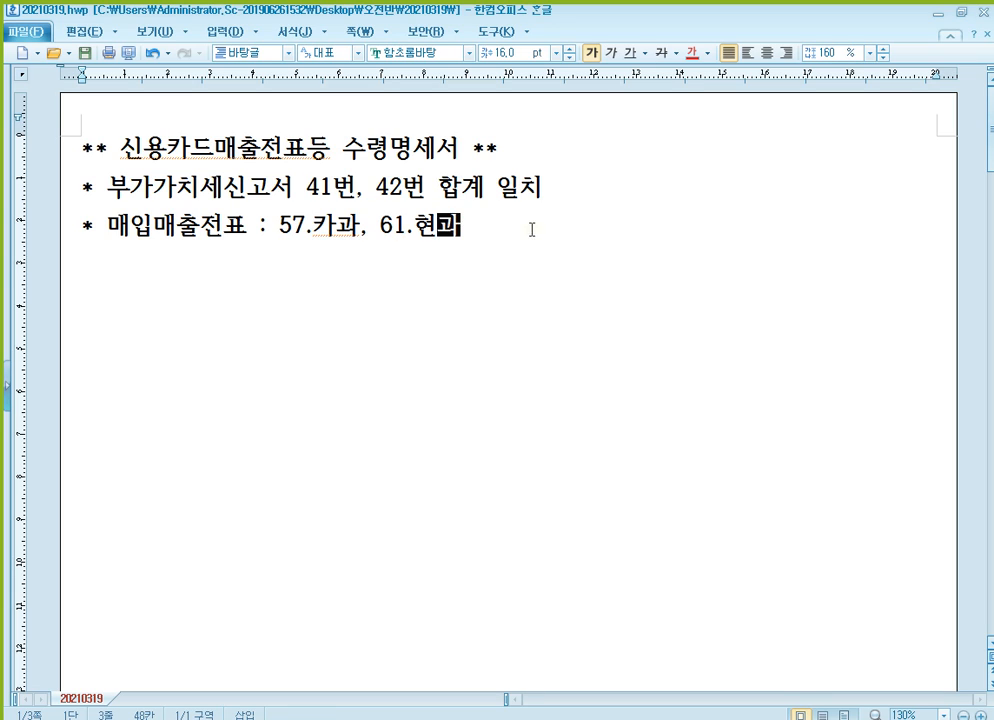
{"action": "left_click", "coordinate": [428, 229]}
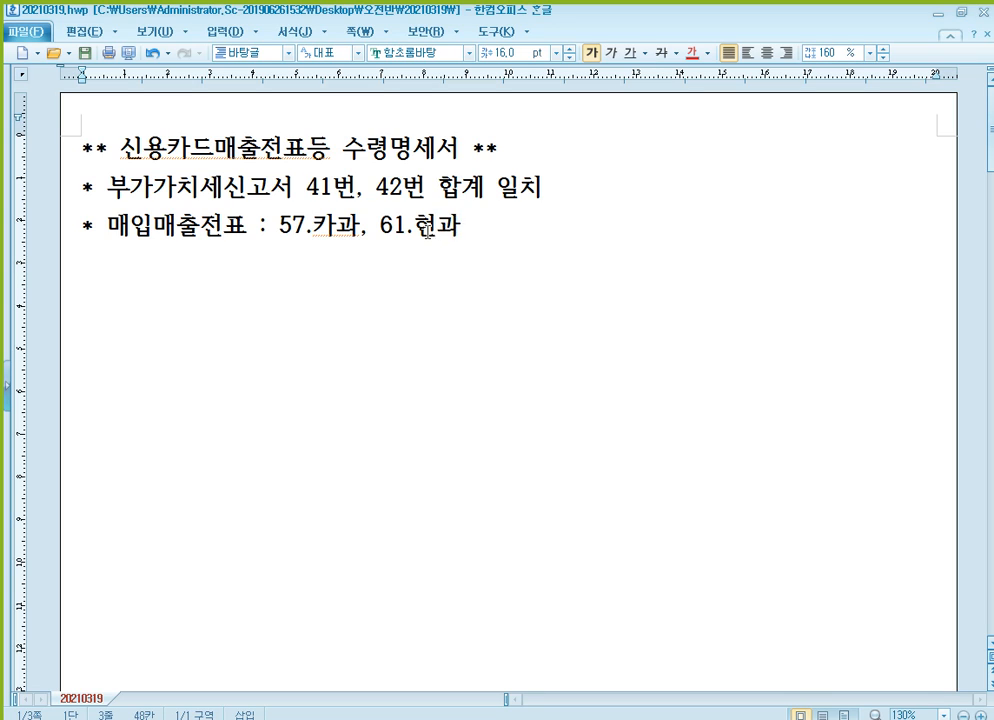
{"action": "key", "text": "shift+Left"}
{"action": "left_click", "coordinate": [458, 234]}
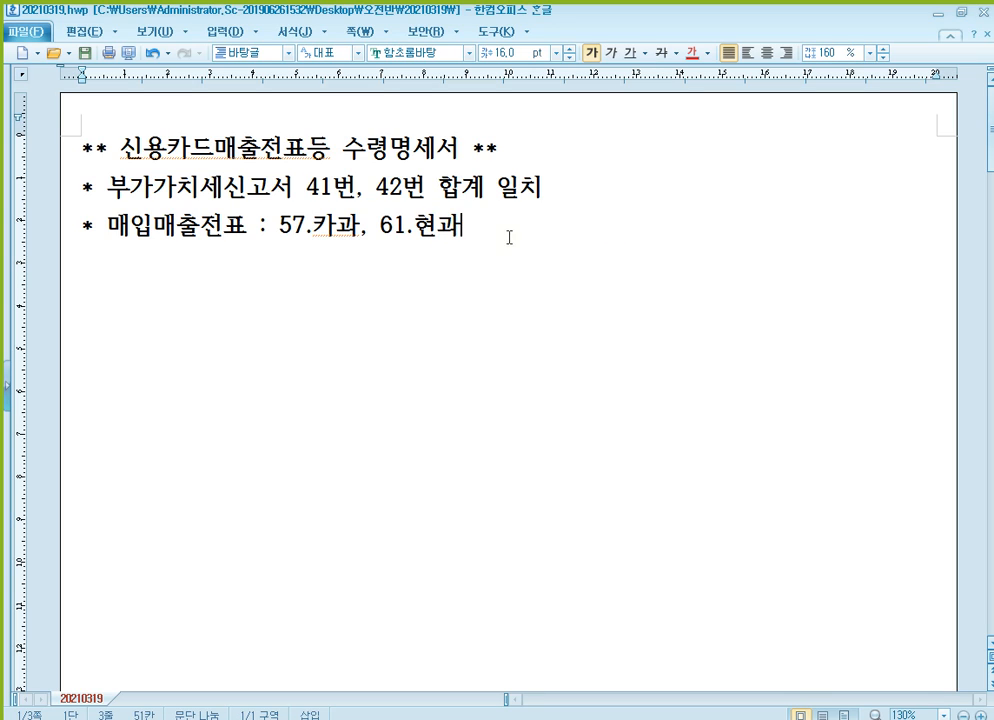
{"action": "left_click", "coordinate": [313, 229]}
{"action": "left_click", "coordinate": [432, 226]}
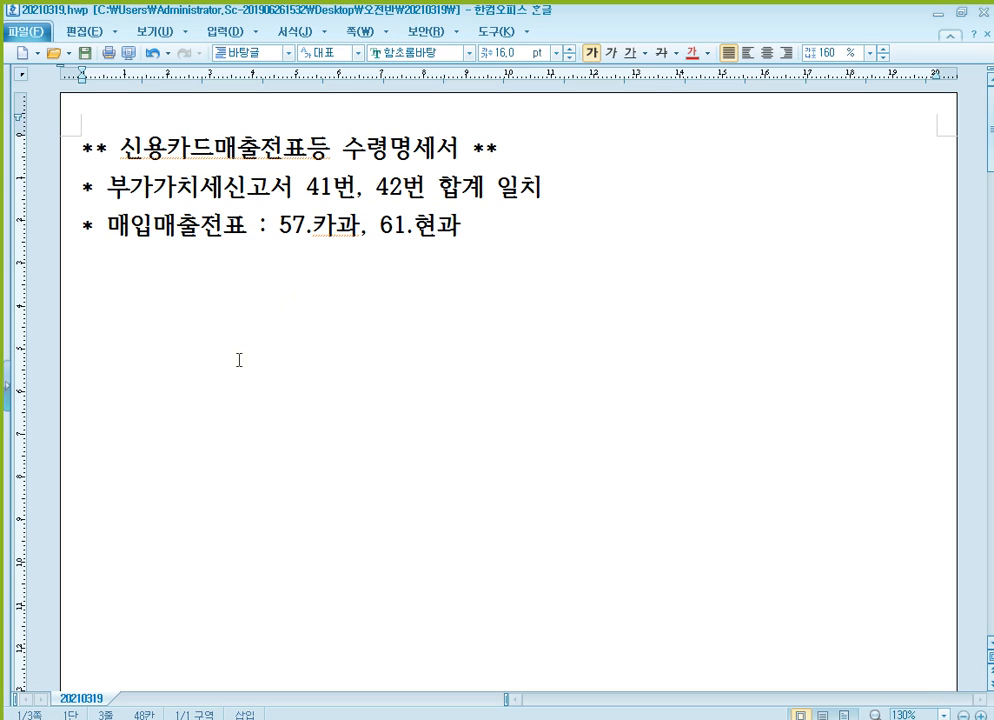
Leave three blank lines, add the heading "[참고]" and write "불공제사유 매입시" under it.
{"action": "key", "text": "Return"}
{"action": "key", "text": "Return"}
{"action": "key", "text": "Return"}
{"action": "key", "text": "Return"}
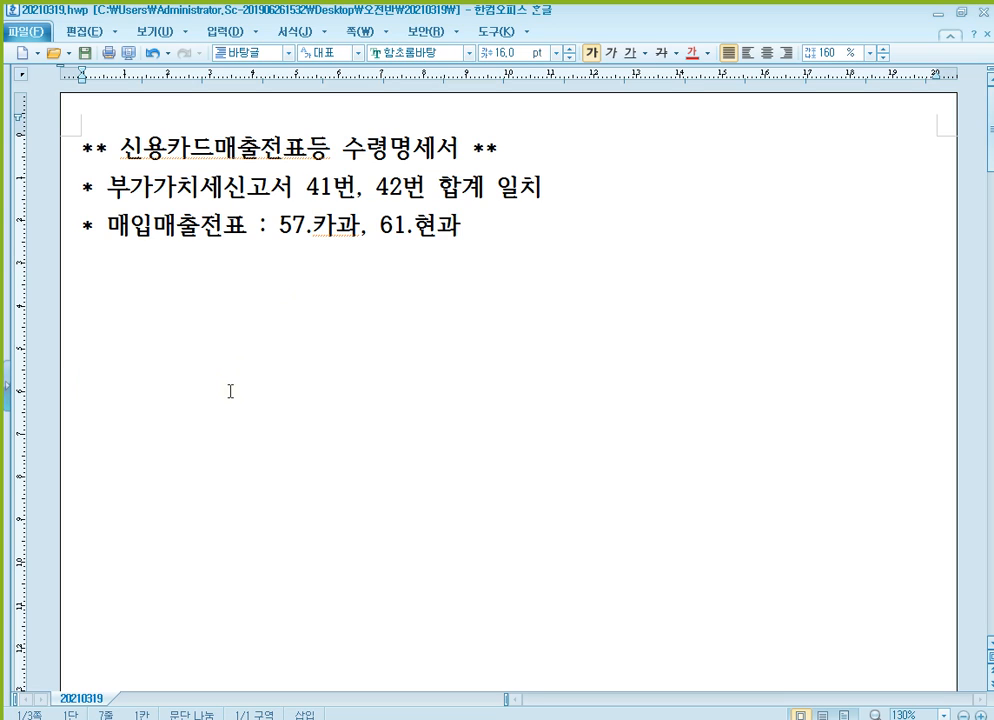
{"action": "type", "text": "[참고]"}
{"action": "key", "text": "Return"}
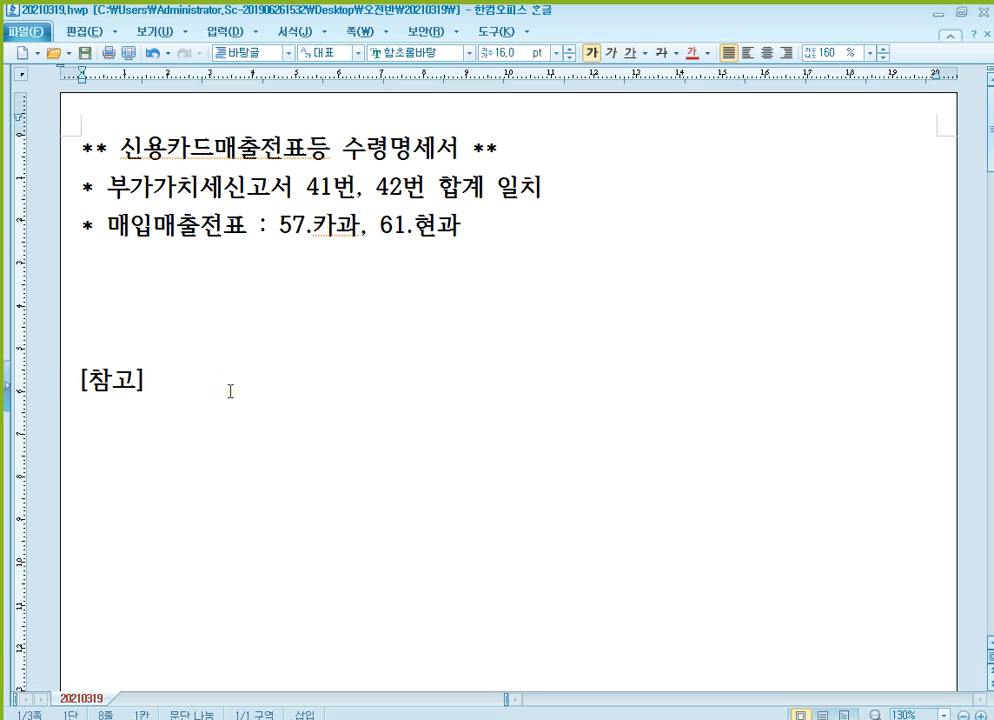
{"action": "type", "text": "불공"}
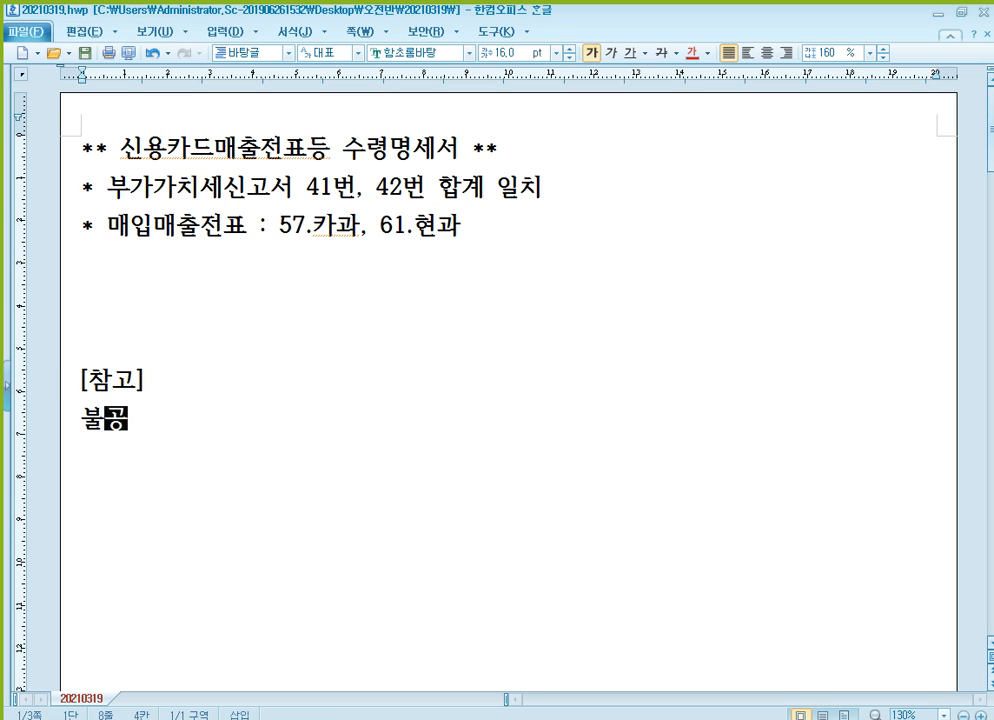
{"action": "type", "text": "ㅈㅔ사유 매입시"}
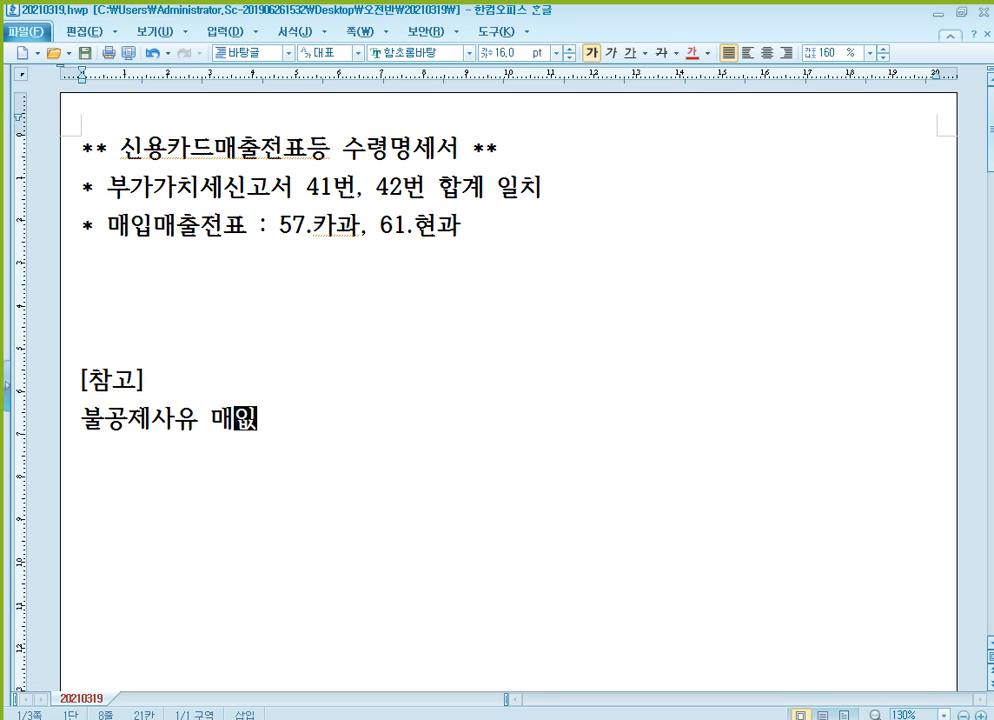
Under "불공제사유 매입시", add the line "- 세금계산서 수취 : 매입매출전표입력 54.불공".
{"action": "key", "text": "Return"}
{"action": "type", "text": "-"}
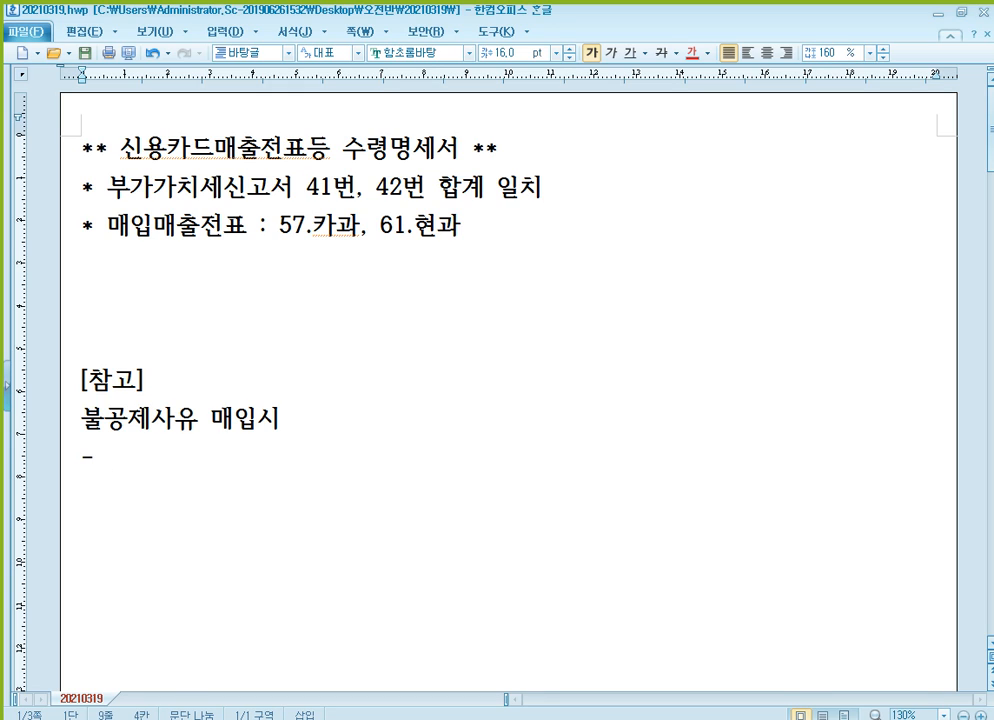
{"action": "type", "text": " 세그ㅁ계산서 수취 "}
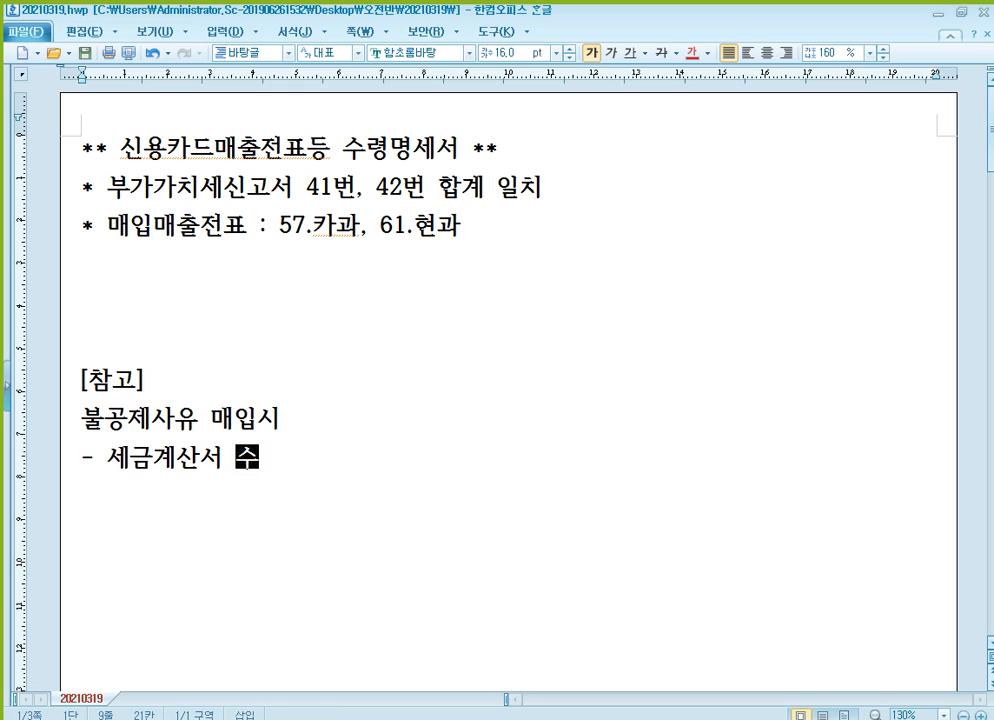
{"action": "type", "text": ": 매입매출저"}
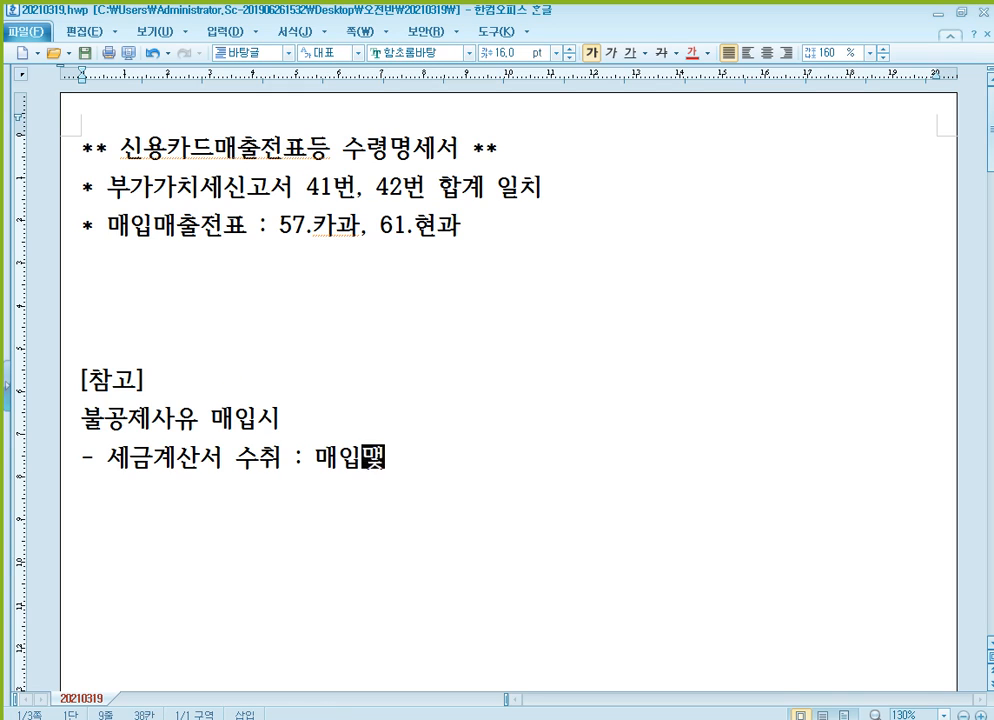
{"action": "type", "text": "ㄴ표입력 "}
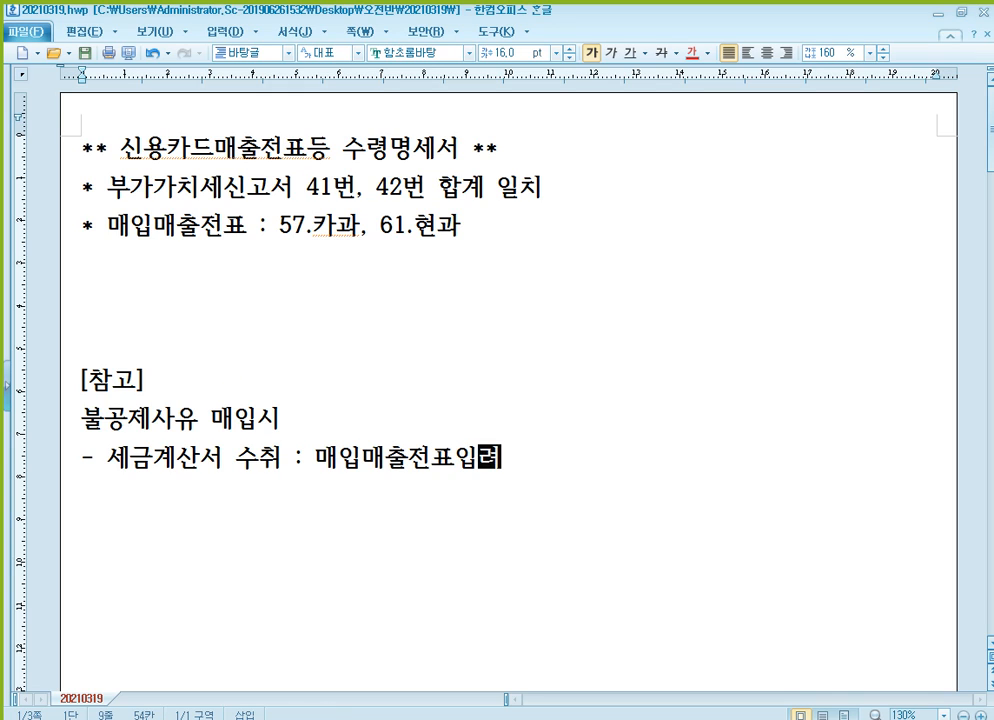
{"action": "type", "text": "54ㅂ"}
{"action": "key", "text": "BackSpace"}
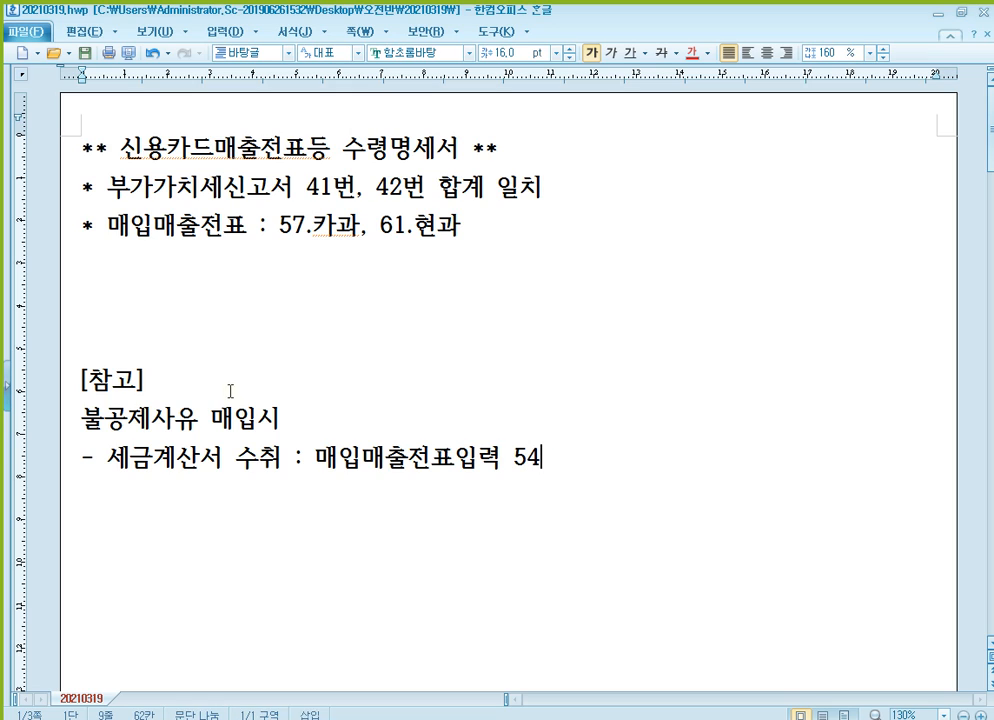
{"action": "type", "text": ".부ㄹ공"}
{"action": "key", "text": "Return"}
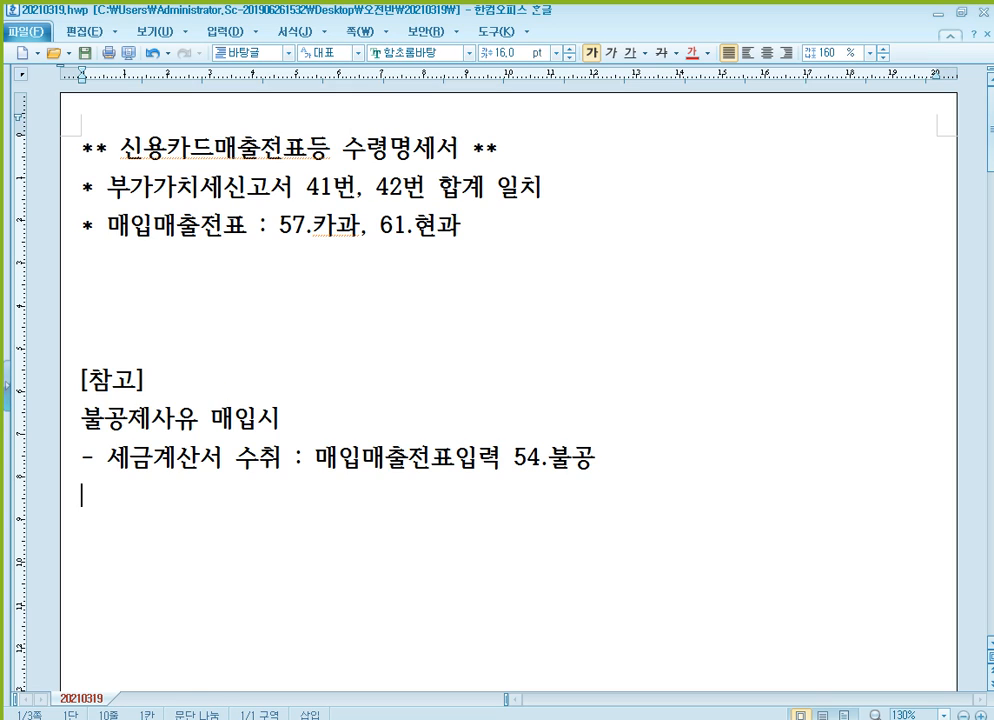
Add a second dash line under the [참고] section reading "- 신용카드, 현금영수증 수취 : 일반전표입력".
{"action": "type", "text": "- 신용"}
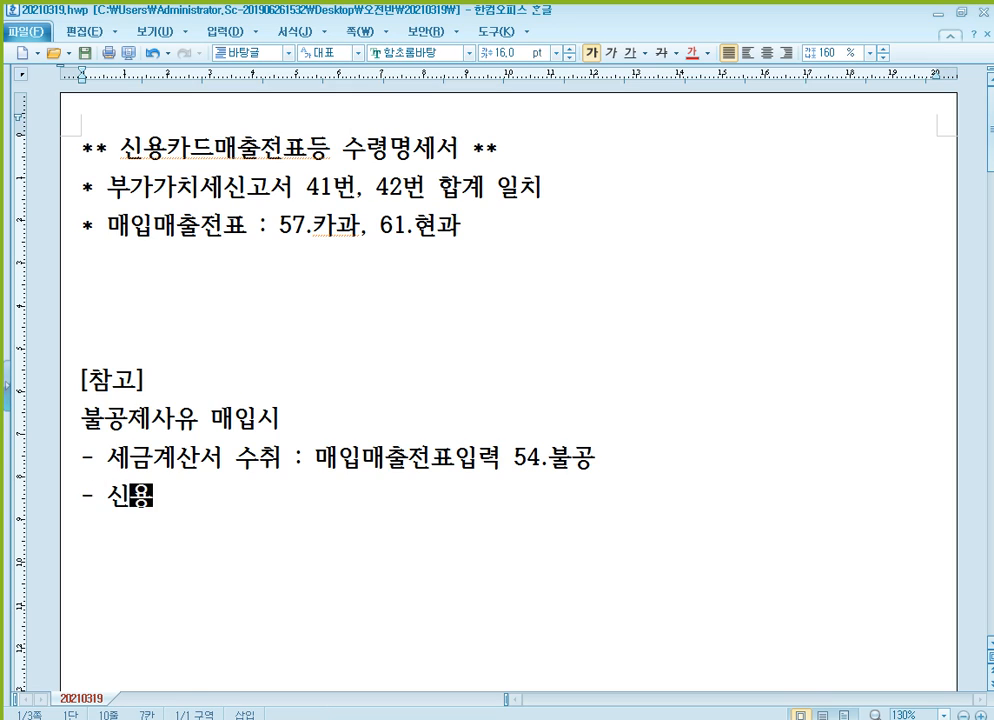
{"action": "type", "text": "카드, 현금"}
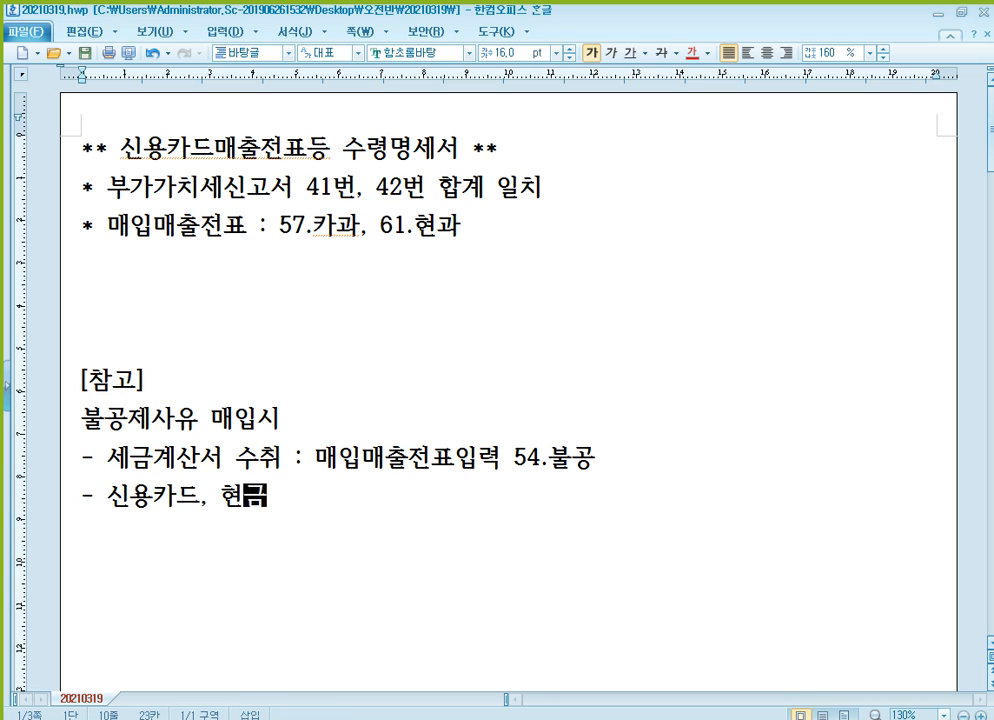
{"action": "type", "text": "영수증 수취 "}
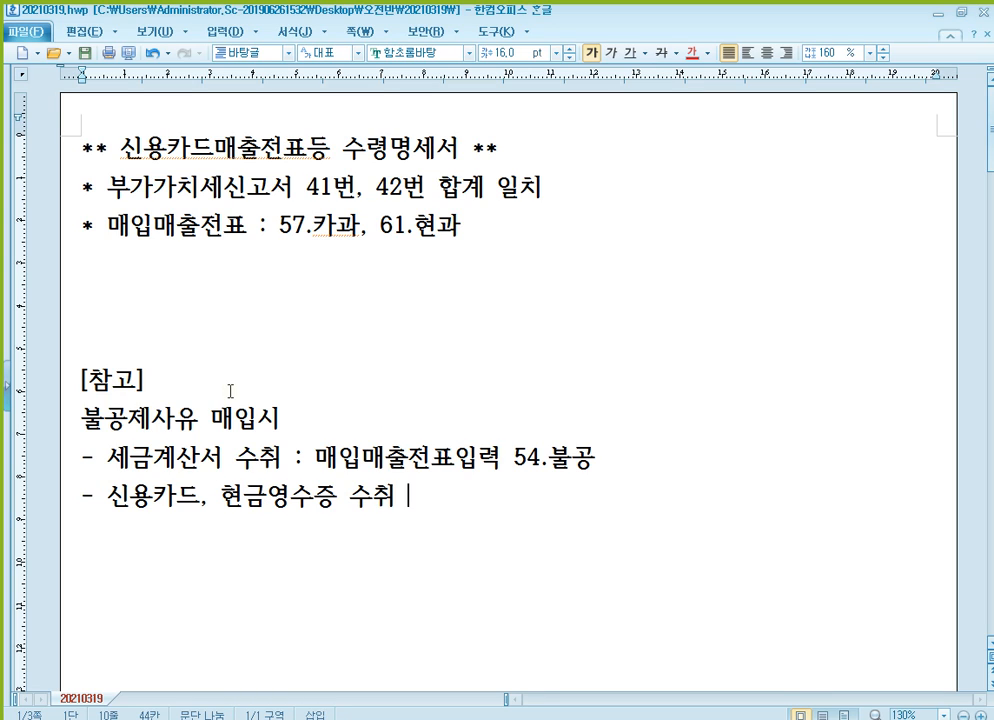
{"action": "type", "text": ": 일반전표"}
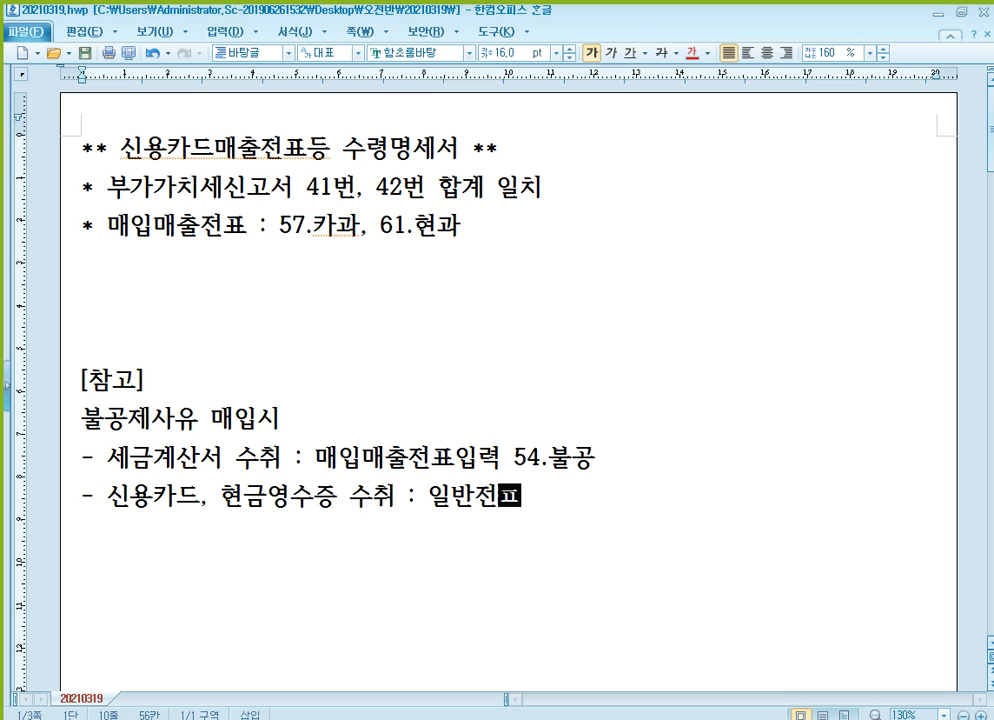
{"action": "type", "text": "입력"}
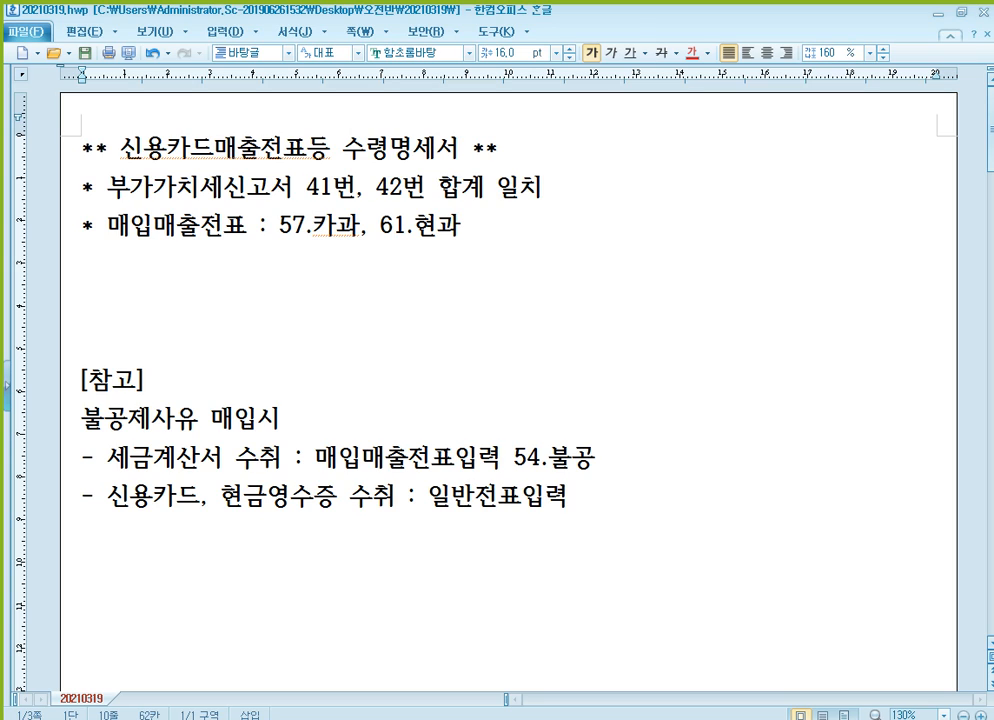
{"action": "left_click", "coordinate": [516, 474]}
{"action": "key", "text": "shift+Left"}
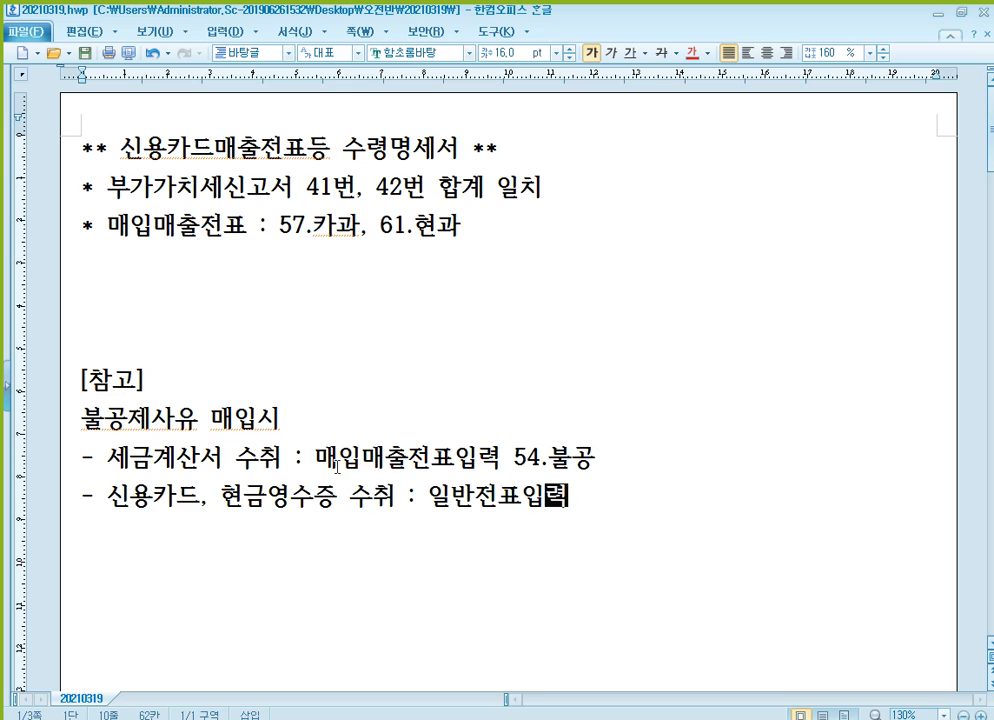
{"action": "left_click", "coordinate": [514, 509]}
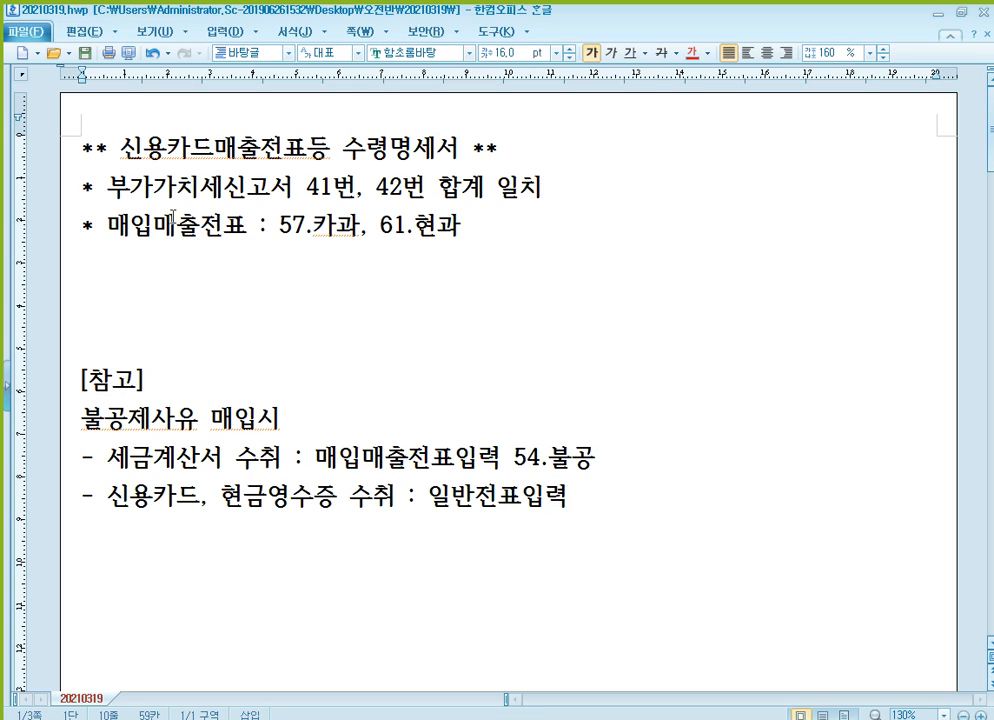
{"action": "left_click", "coordinate": [401, 150]}
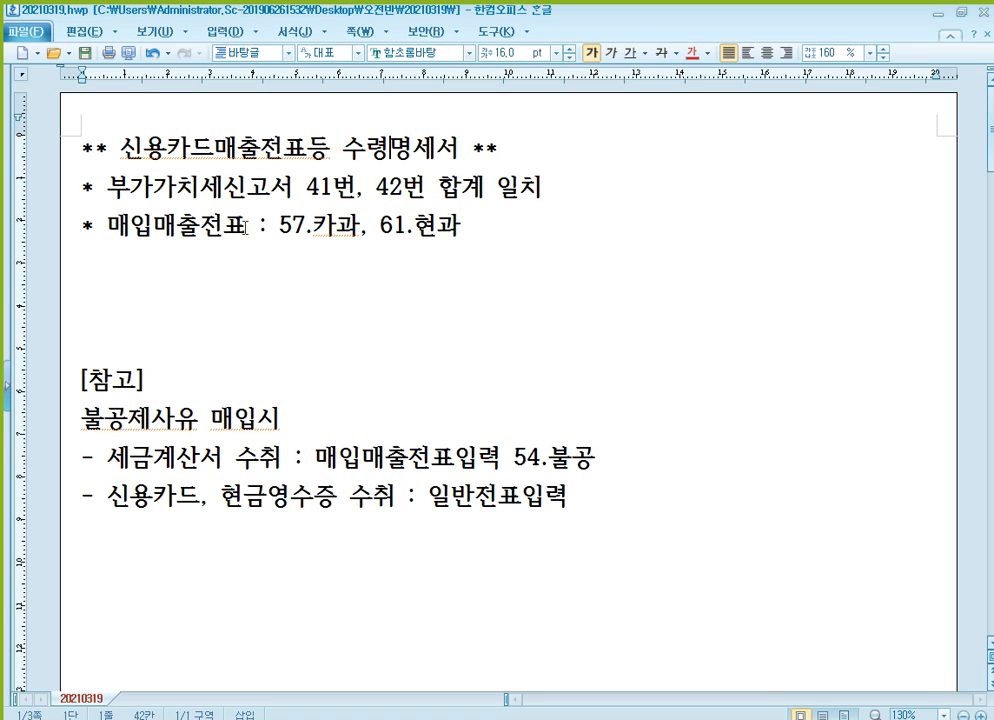
{"action": "left_click", "coordinate": [339, 182]}
{"action": "left_click", "coordinate": [410, 187]}
{"action": "left_click", "coordinate": [312, 166]}
{"action": "left_click", "coordinate": [188, 268]}
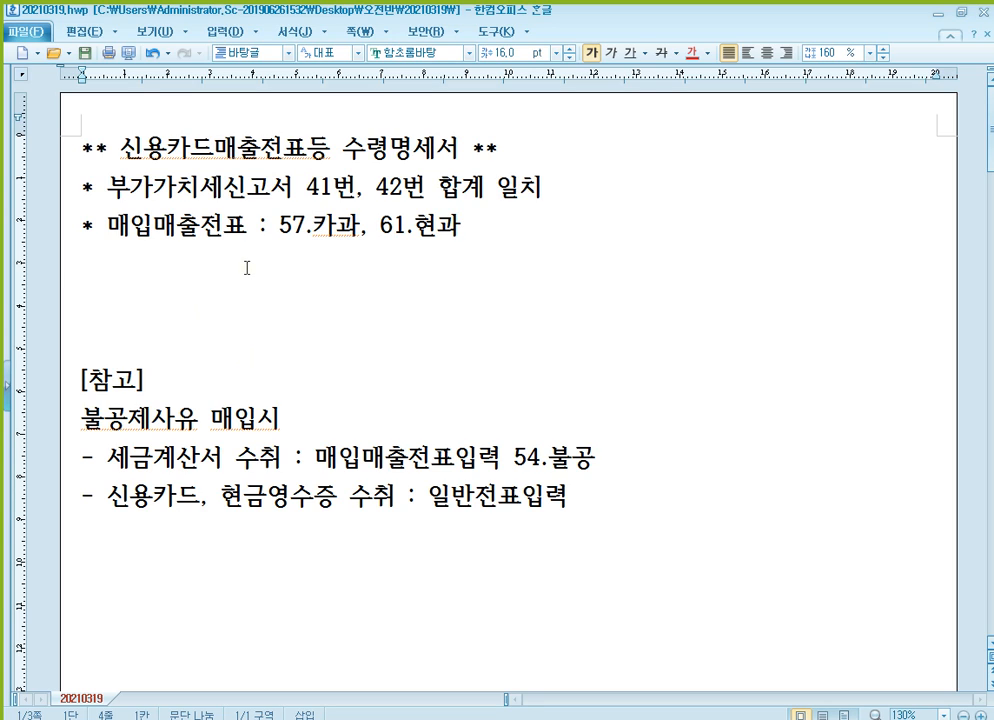
{"action": "left_click", "coordinate": [385, 190]}
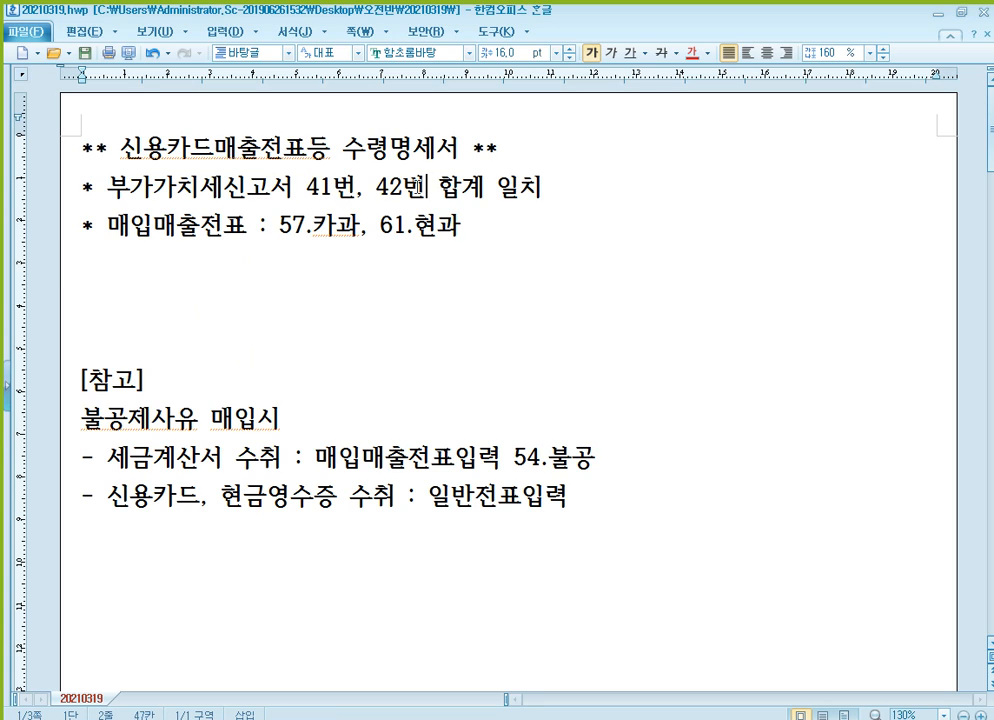
Insert a block of about eleven blank lines between the "매입매출전표" line and the [참고] section.
{"action": "left_click", "coordinate": [263, 302]}
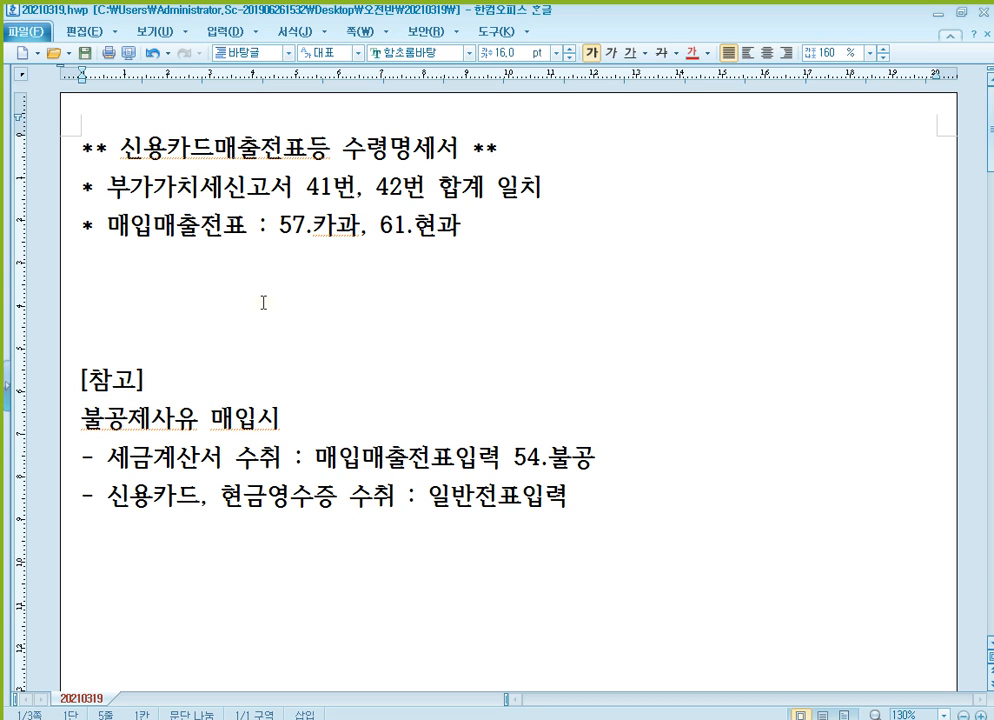
{"action": "key", "text": "Return"}
{"action": "key", "text": "Return"}
{"action": "key", "text": "Return"}
{"action": "key", "text": "Return"}
{"action": "key", "text": "Return"}
{"action": "key", "text": "Return"}
{"action": "key", "text": "Return"}
{"action": "key", "text": "Return"}
{"action": "key", "text": "Return"}
{"action": "key", "text": "Return"}
{"action": "key", "text": "Return"}
Leaving one blank line below the "* 매입매출전표" line, add the heading "* 공제 불가 항목" and start a new line under it.
{"action": "key", "text": "Up"}
{"action": "key", "text": "Up"}
{"action": "key", "text": "Up"}
{"action": "key", "text": "Up"}
{"action": "key", "text": "Up"}
{"action": "key", "text": "Up"}
{"action": "key", "text": "Up"}
{"action": "key", "text": "Up"}
{"action": "key", "text": "Up"}
{"action": "key", "text": "Up"}
{"action": "key", "text": "Up"}
{"action": "key", "text": "Up"}
{"action": "key", "text": "Up"}
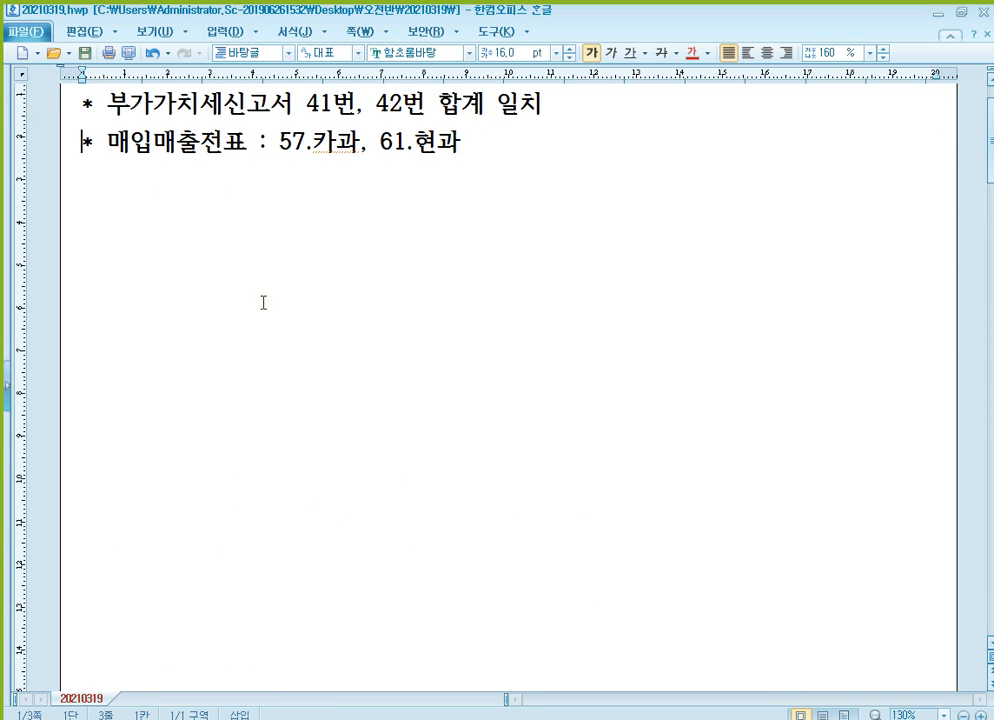
{"action": "key", "text": "Up"}
{"action": "key", "text": "Up"}
{"action": "key", "text": "Down"}
{"action": "key", "text": "Down"}
{"action": "key", "text": "Down"}
{"action": "key", "text": "Down"}
{"action": "key", "text": "Down"}
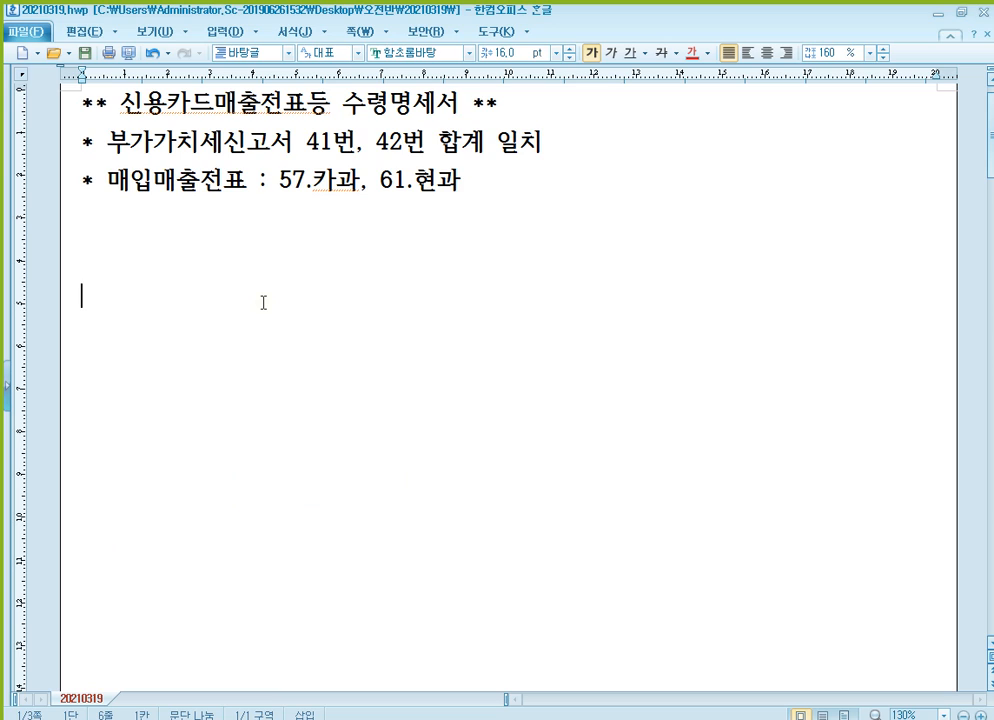
{"action": "type", "text": "* 공제"}
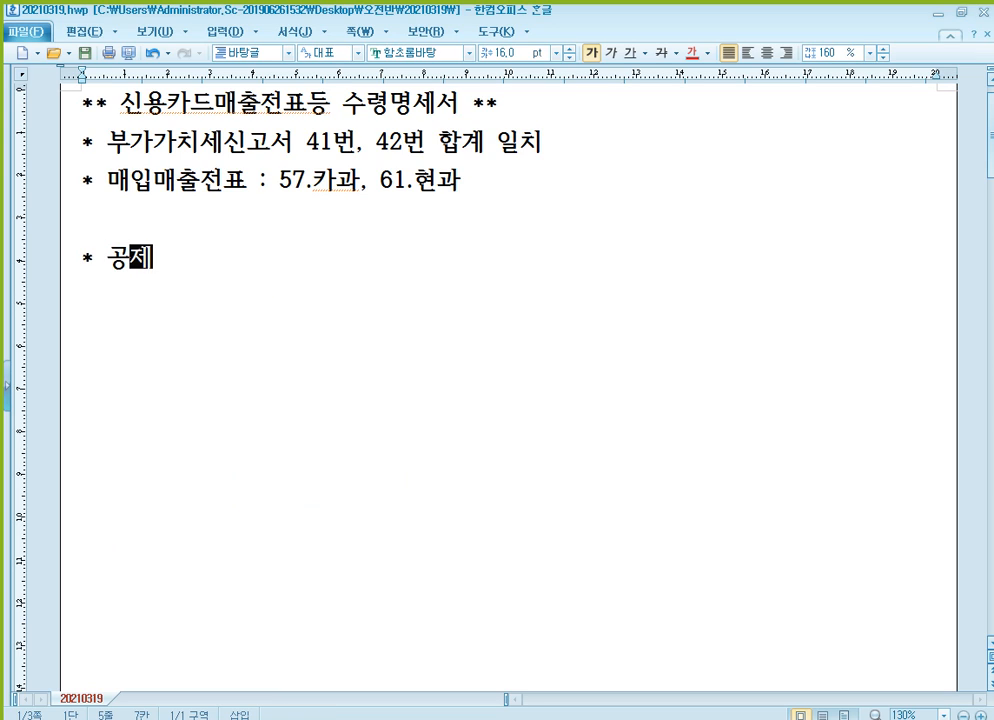
{"action": "type", "text": " 불가항"}
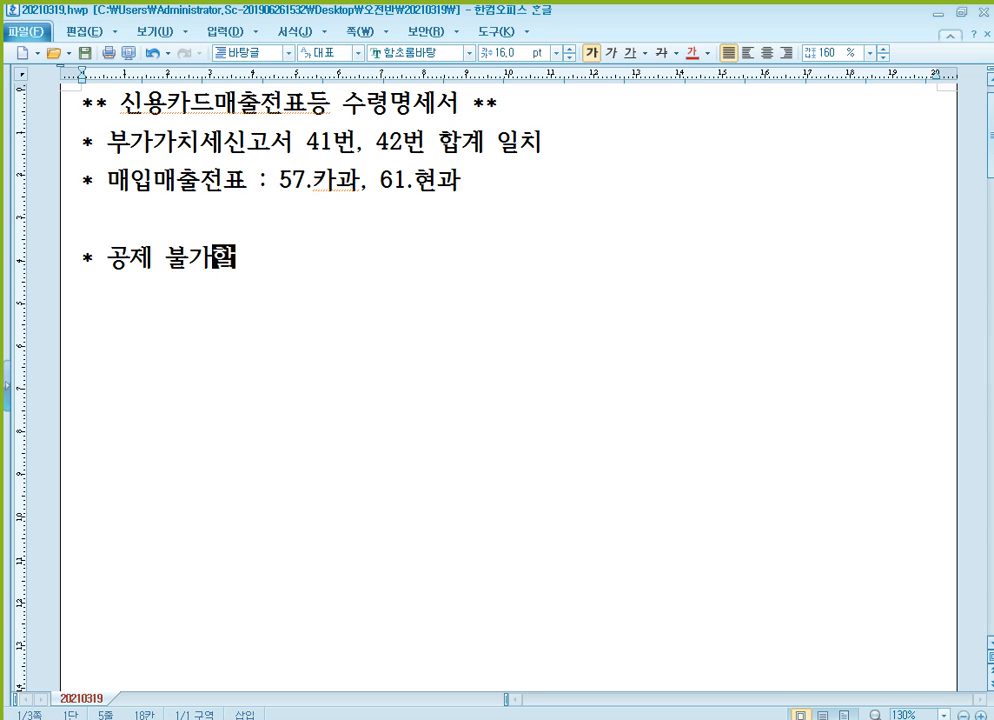
{"action": "type", "text": "목"}
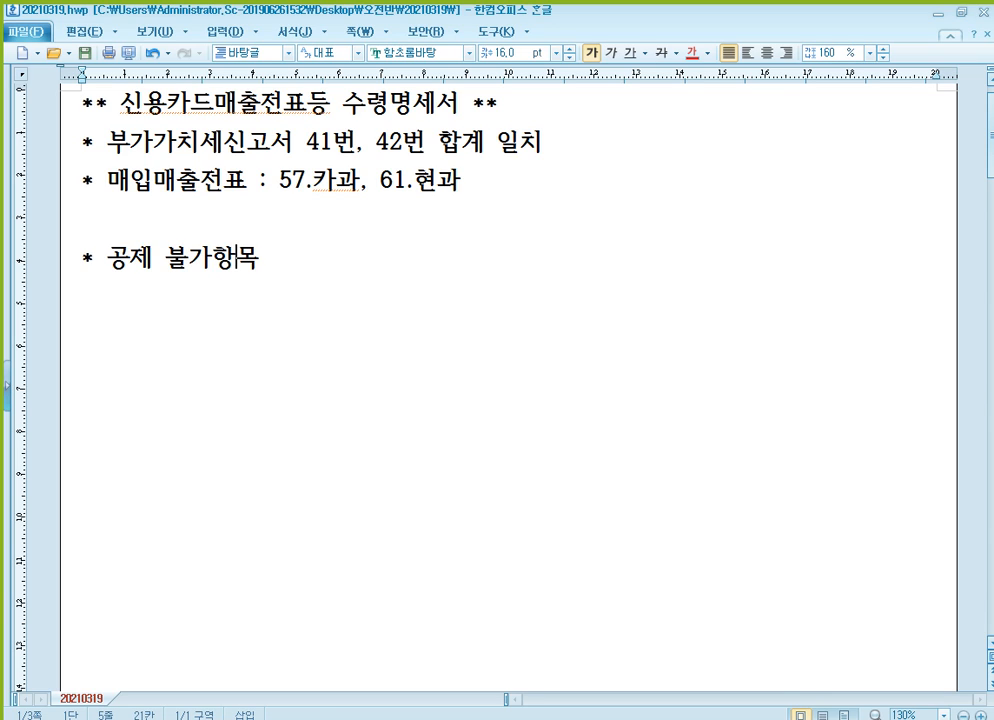
{"action": "key", "text": "Return"}
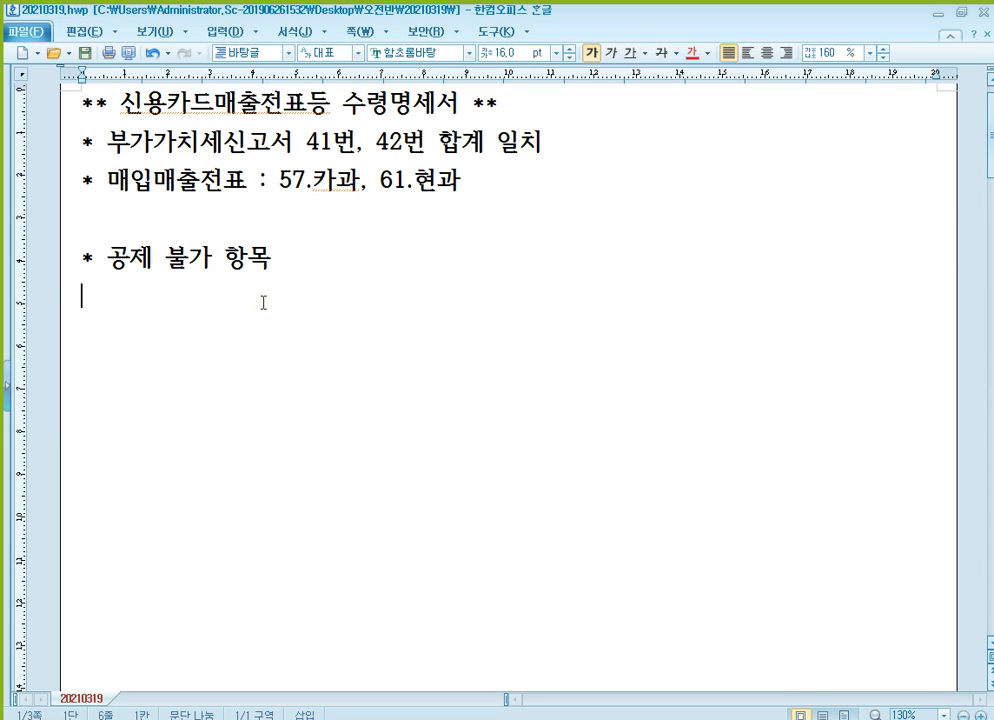
Write the first item under "* 공제 불가 항목" as "- 불공제사유".
{"action": "type", "text": "-"}
{"action": "type", "text": "불공제"}
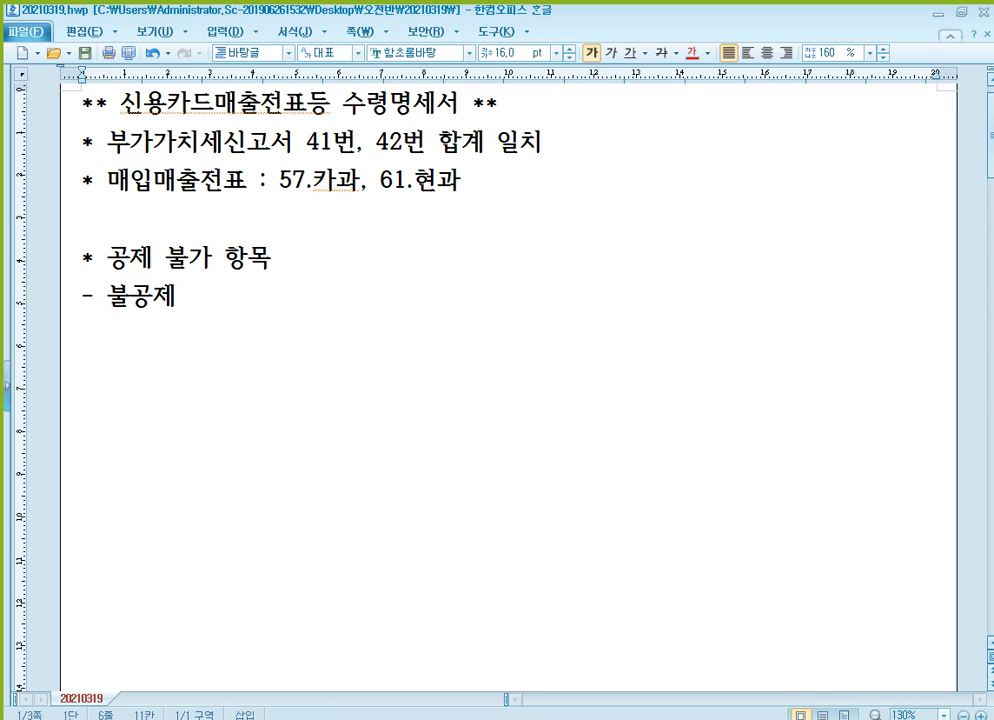
{"action": "type", "text": "상유"}
Append "(입력 X)" to the end of the "* 공제 불가 항목" heading.
{"action": "left_click", "coordinate": [265, 258]}
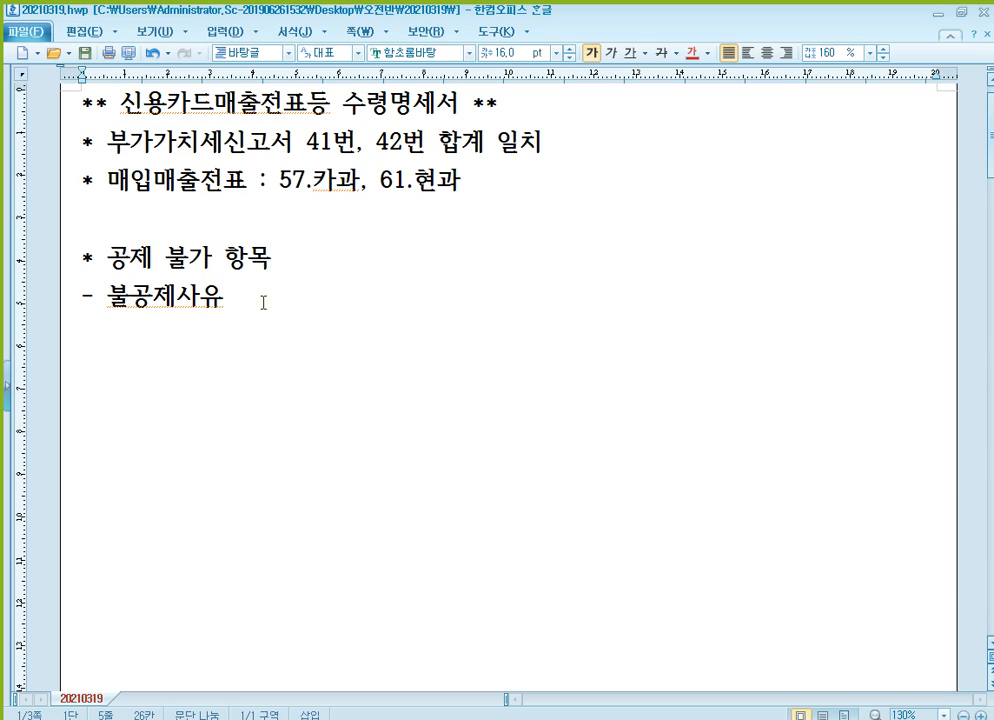
{"action": "type", "text": "(입력"}
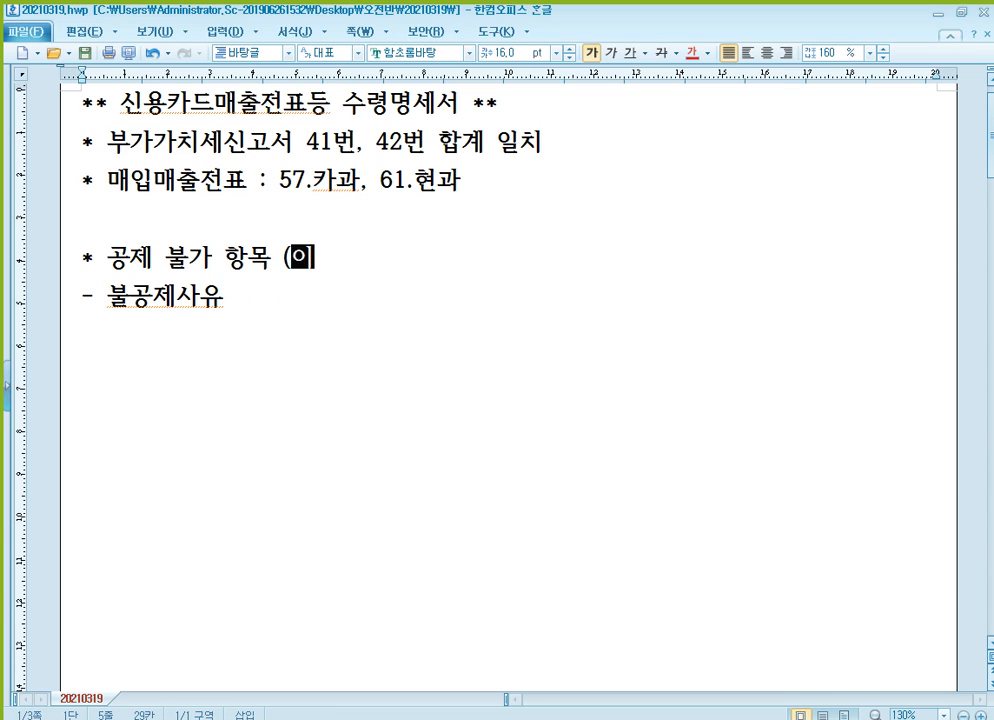
{"action": "type", "text": " X"}
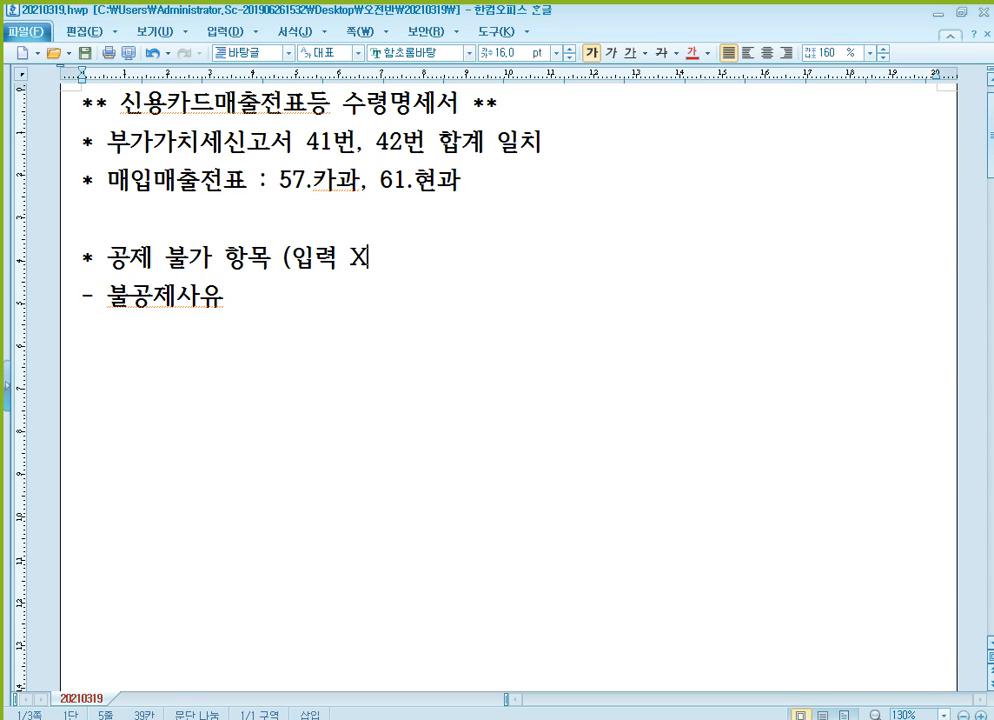
{"action": "type", "text": ")"}
Below "- 불공제사유", add a second item reading "- 세금계산서 발급 불가 사업자".
{"action": "key", "text": "Down"}
{"action": "key", "text": "Return"}
{"action": "type", "text": "- "}
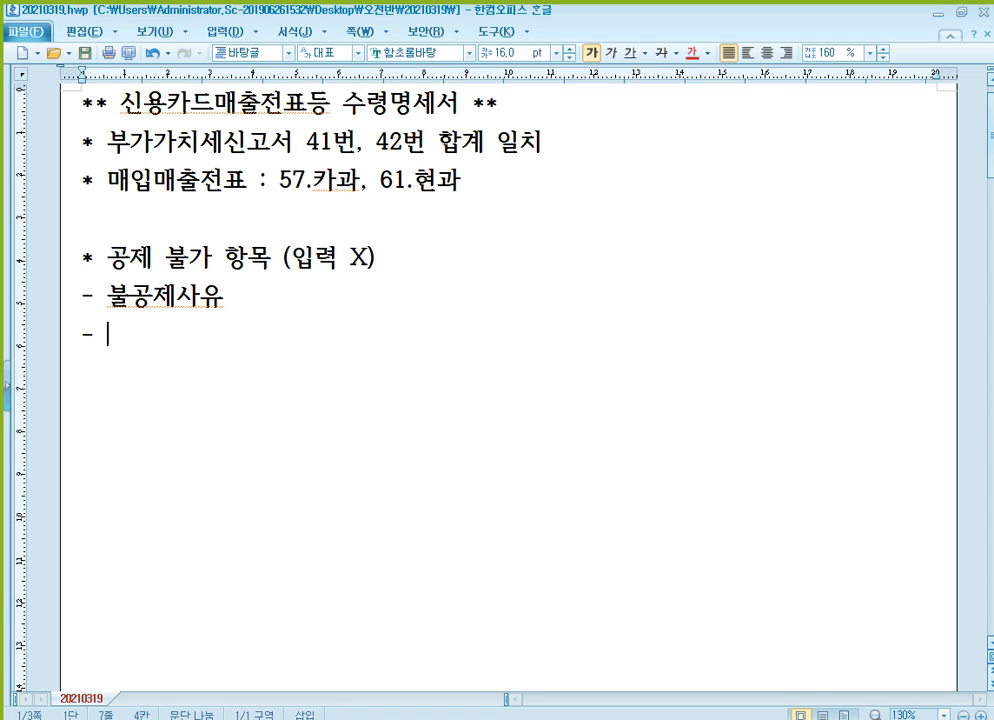
{"action": "type", "text": "세금계산서"}
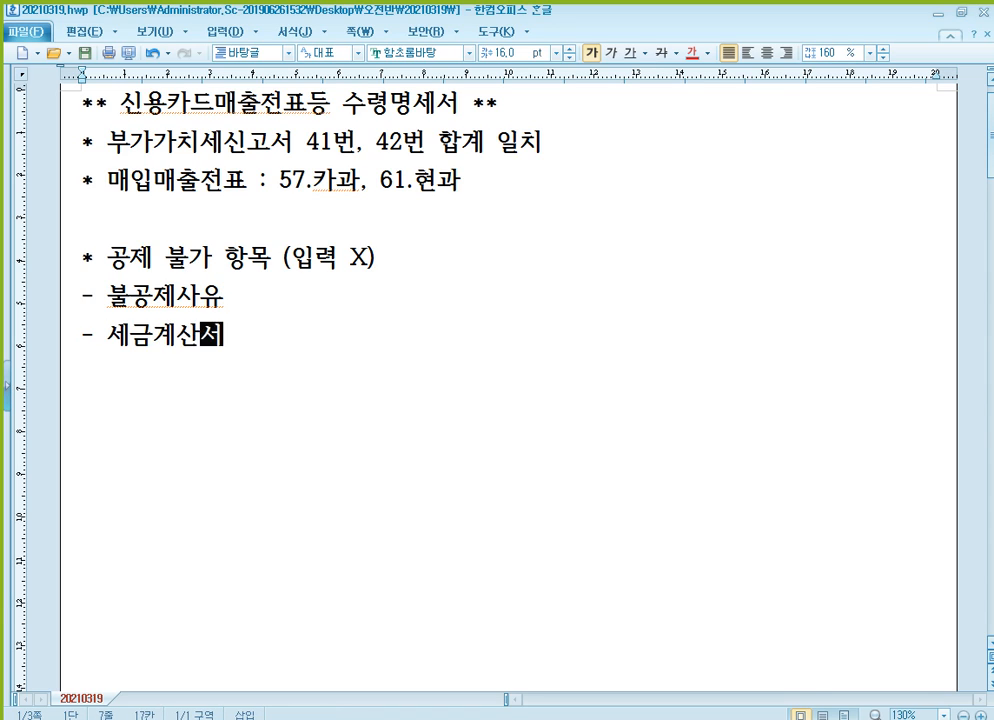
{"action": "type", "text": " 발급 불가"}
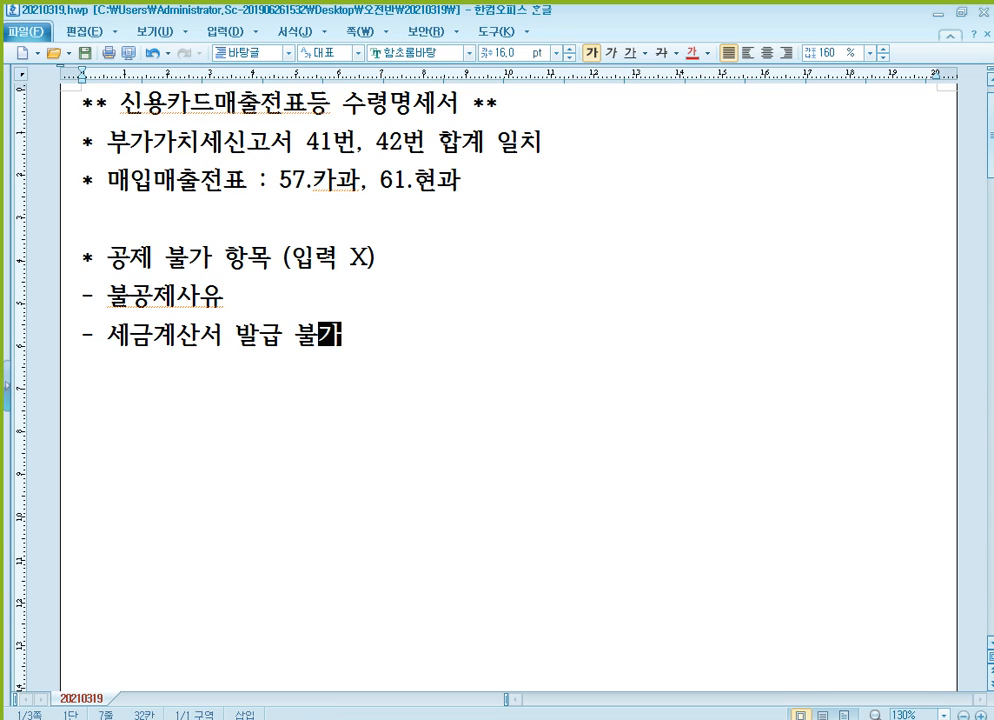
{"action": "type", "text": " 어ㅂ"}
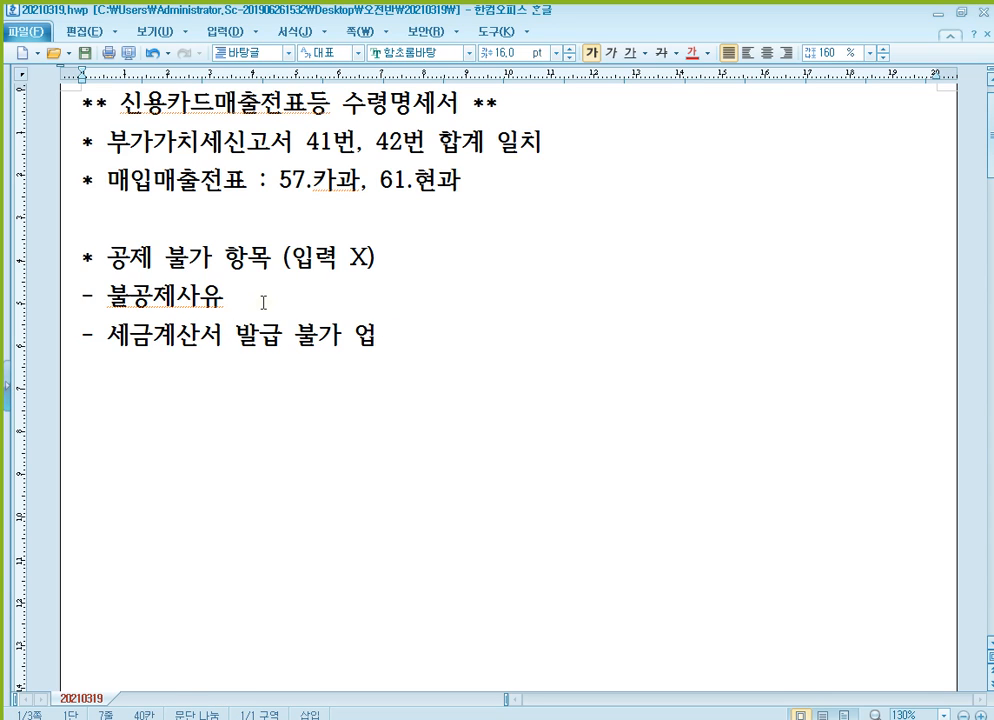
{"action": "key", "text": "BackSpace"}
{"action": "key", "text": "BackSpace"}
{"action": "type", "text": "사업자"}
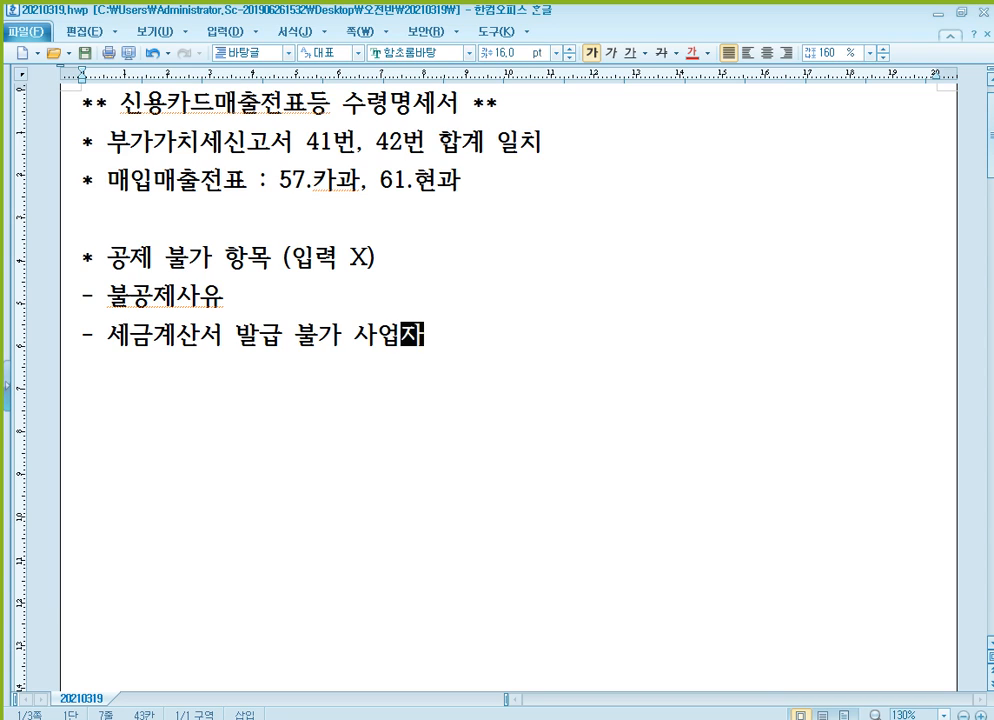
Add an indented example line "ex) 간이과세자" under the "세금계산서 발급 불가 사업자" item.
{"action": "key", "text": "Return"}
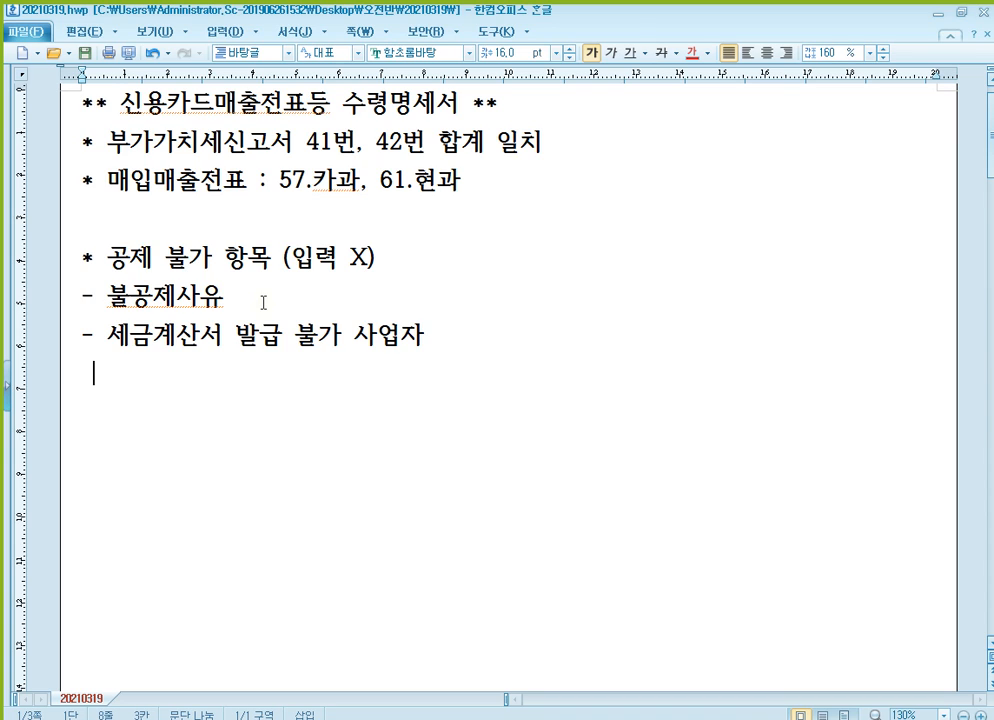
{"action": "type", "text": "ex) 간이과세자"}
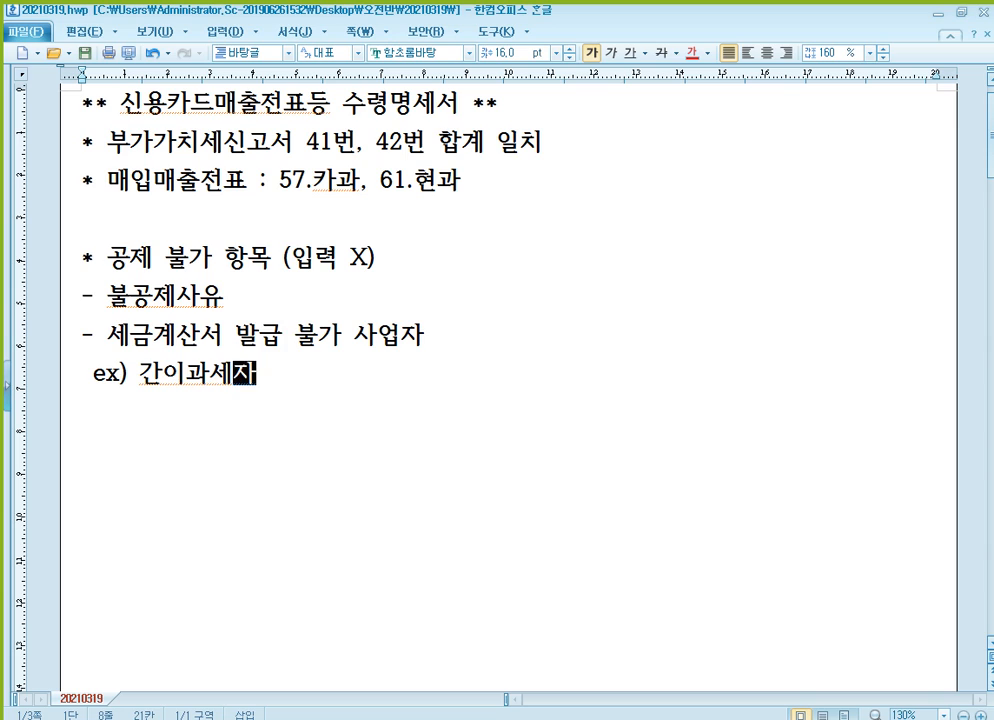
{"action": "key", "text": "Right"}
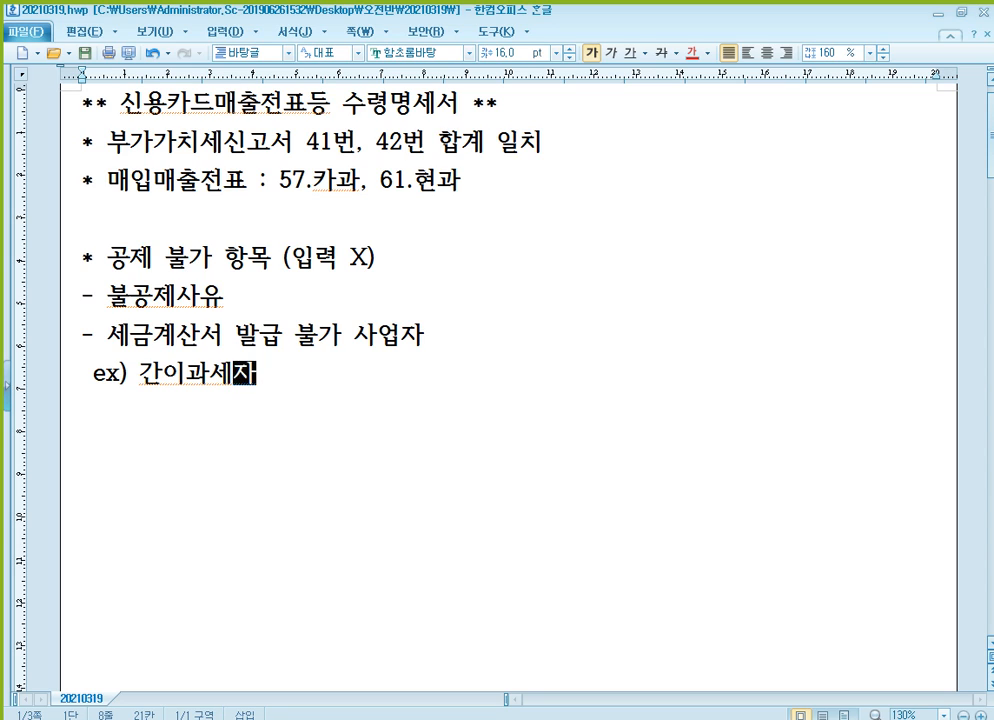
Extend the "ex) 간이과세자" example line with ", 면세사업자".
{"action": "key", "text": "Right"}
{"action": "type", "text": ", 면"}
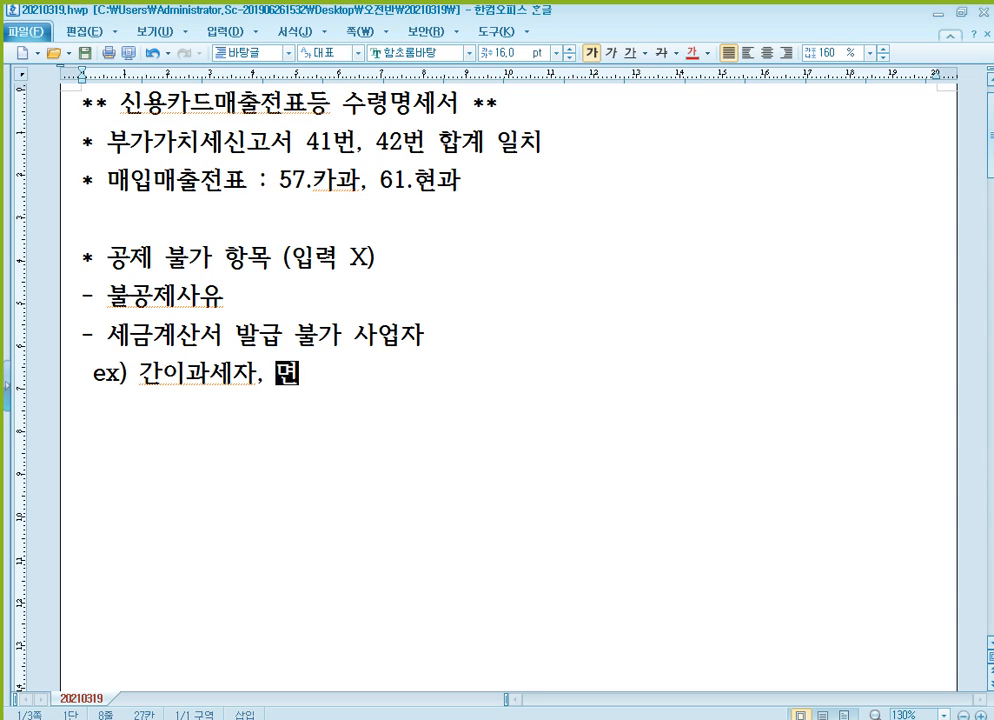
{"action": "type", "text": "세사어ㅂ자"}
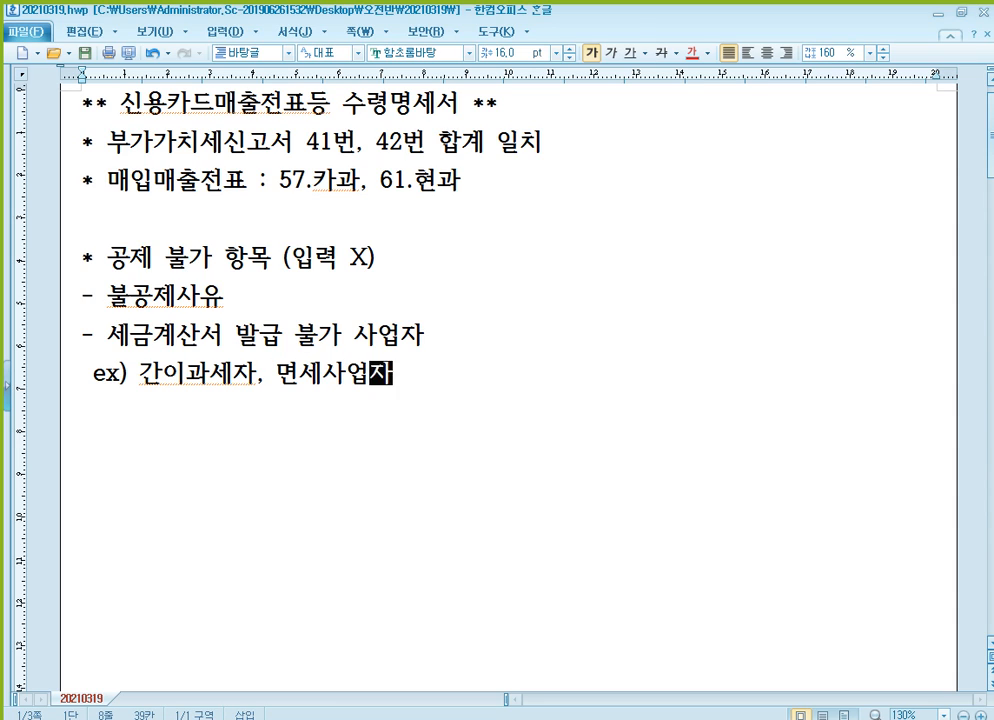
{"action": "key", "text": "Right"}
{"action": "key", "text": "shift+Left"}
{"action": "key", "text": "Right"}
{"action": "key", "text": "shift+Left"}
{"action": "key", "text": "Right"}
{"action": "key", "text": "shift+Left"}
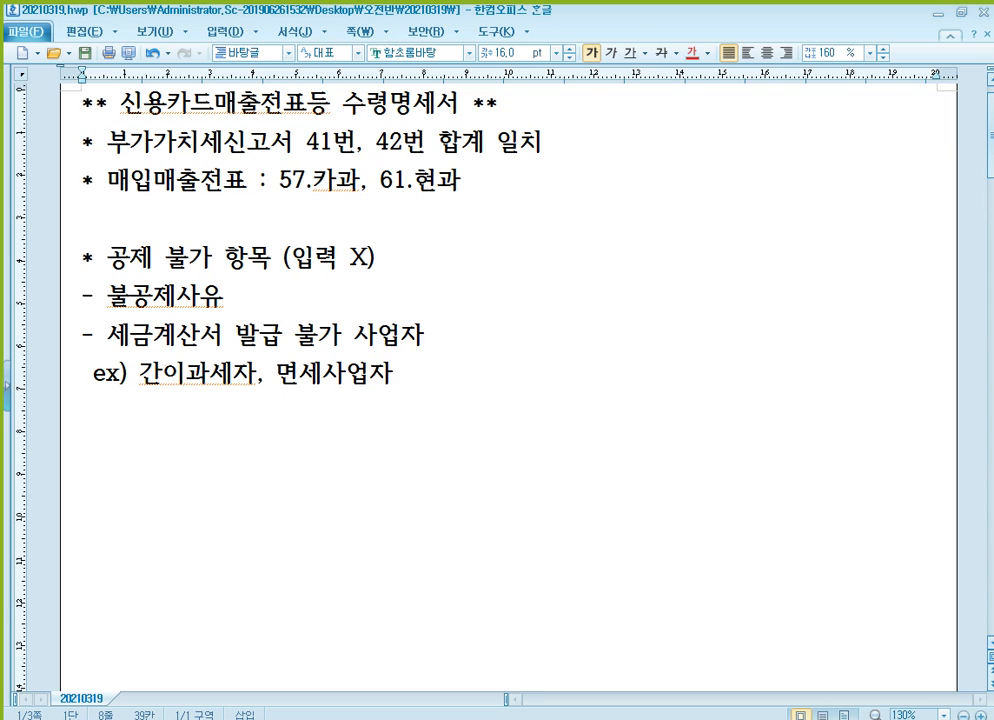
Below the 간이과세자 example line, add a third item reading "- 세금계산서 발급 불가 업종".
{"action": "key", "text": "Return"}
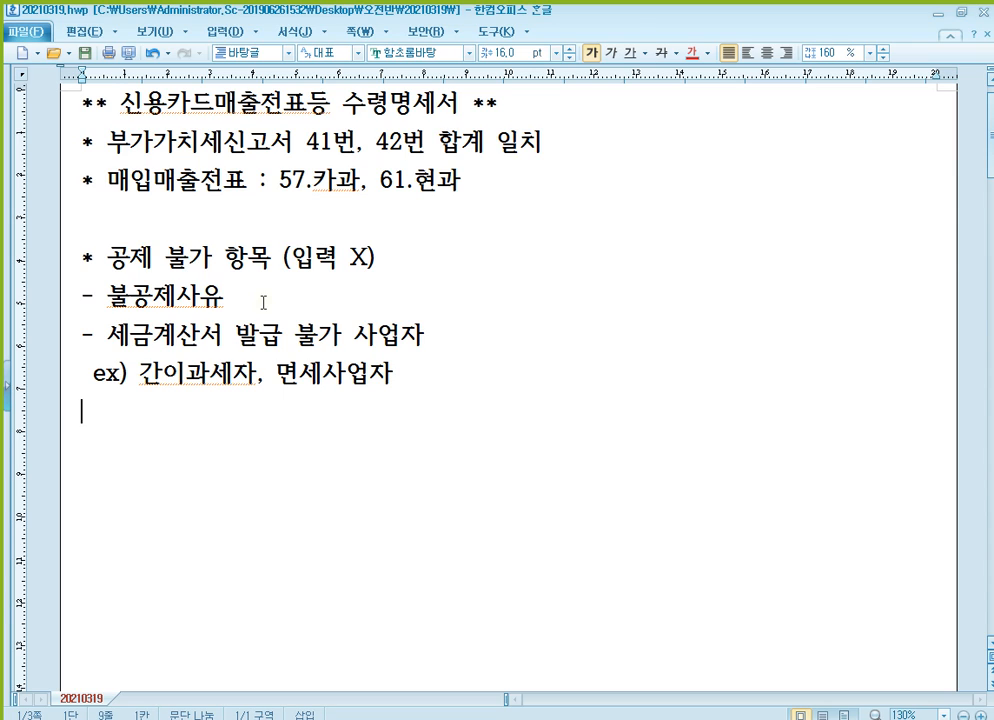
{"action": "type", "text": "- "}
{"action": "type", "text": "세금계산서 "}
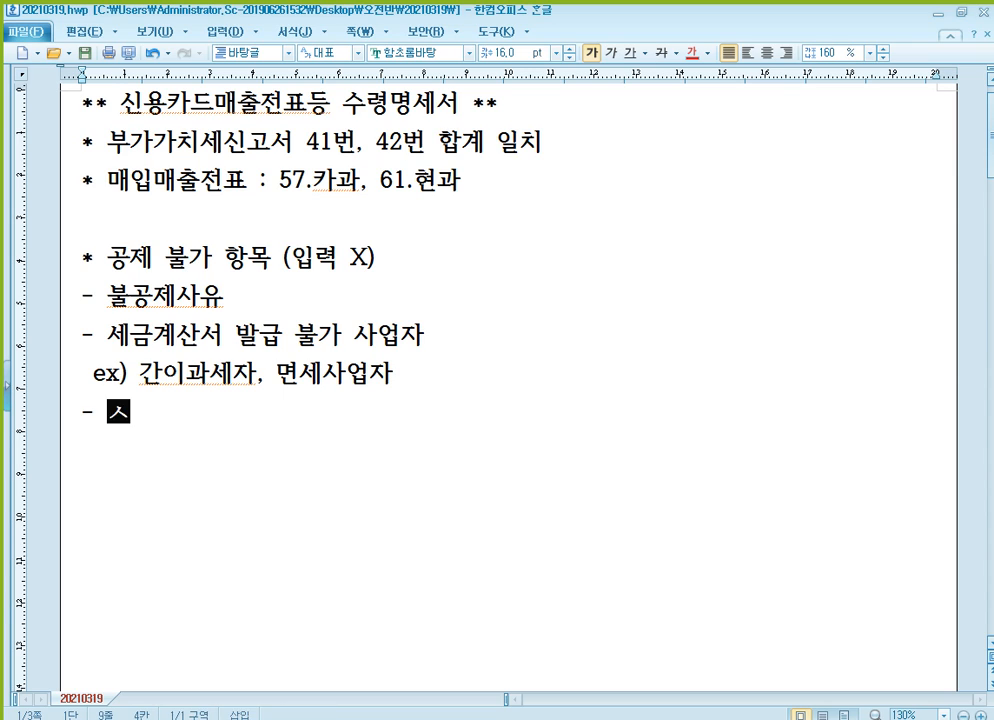
{"action": "type", "text": "발급 불가 어"}
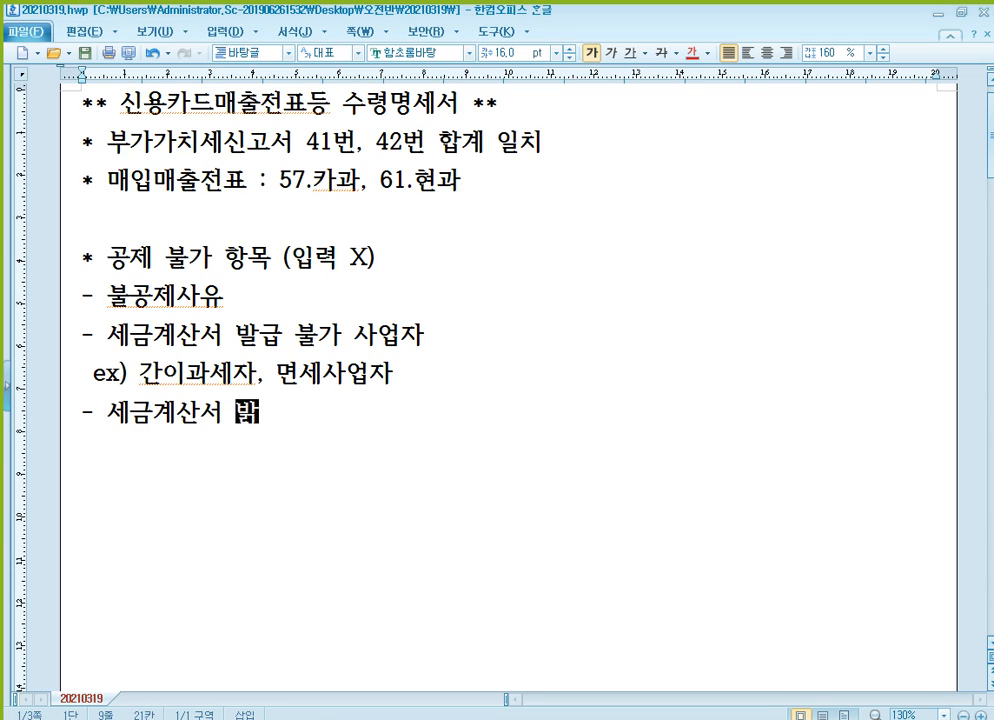
{"action": "type", "text": "ㅂ종"}
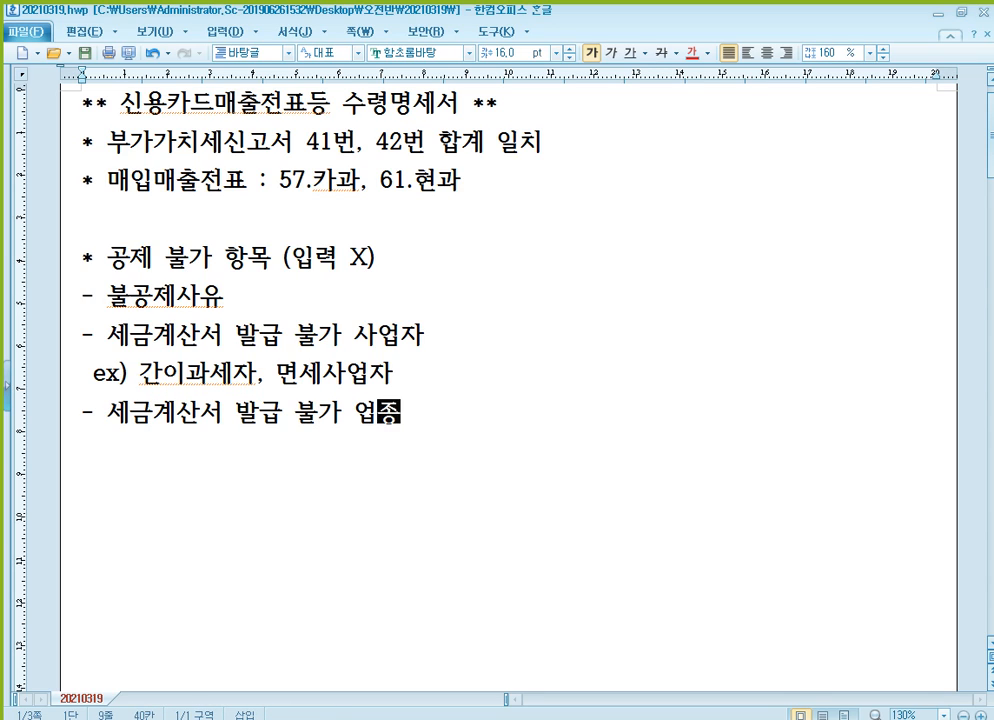
Under "세금계산서 발급 불가 업종", add an indented example line "ex) - 목욕, 이발, 미용".
{"action": "key", "text": "Return"}
{"action": "type", "text": "ㄷ"}
{"action": "key", "text": "BackSpace"}
{"action": "key", "text": "Hangul"}
{"action": "type", "text": "ex)"}
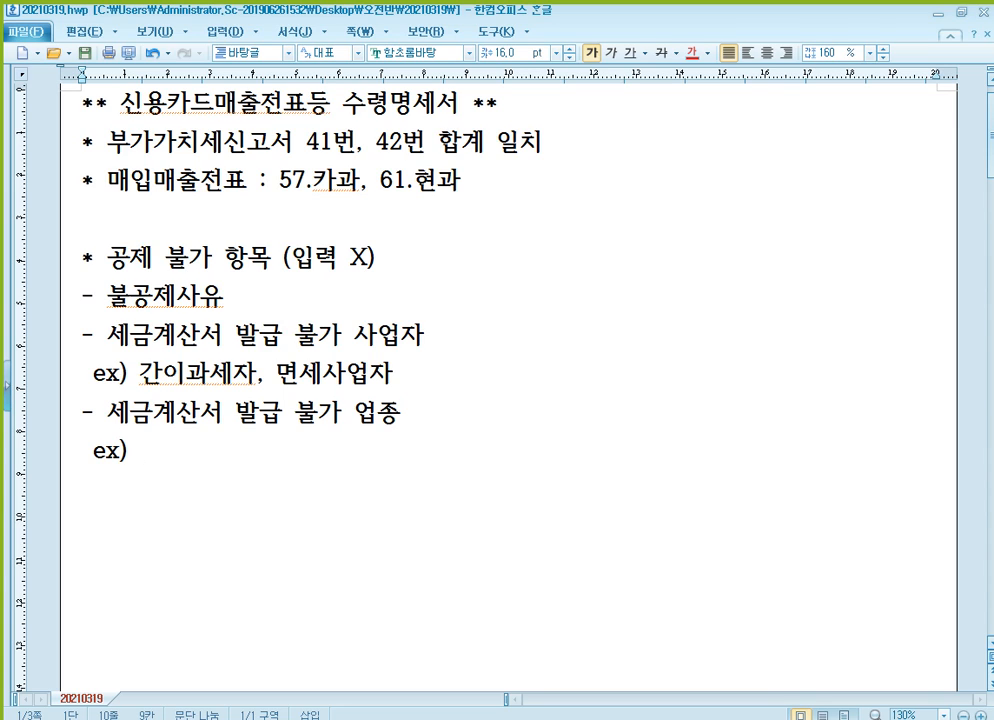
{"action": "type", "text": "- 목"}
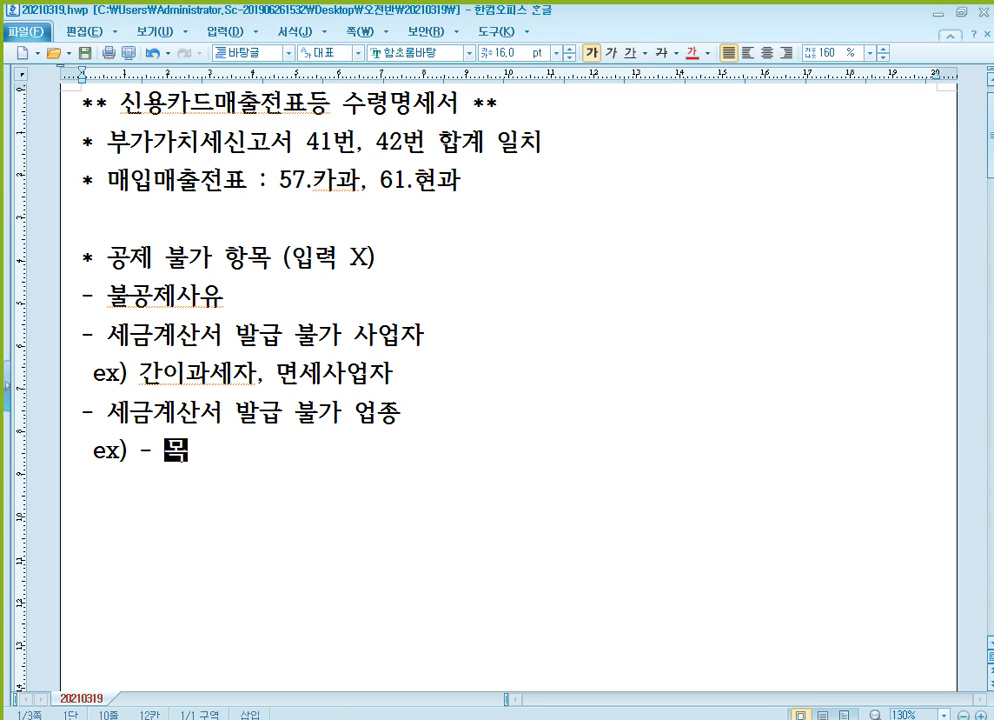
{"action": "type", "text": "욕, 이발"}
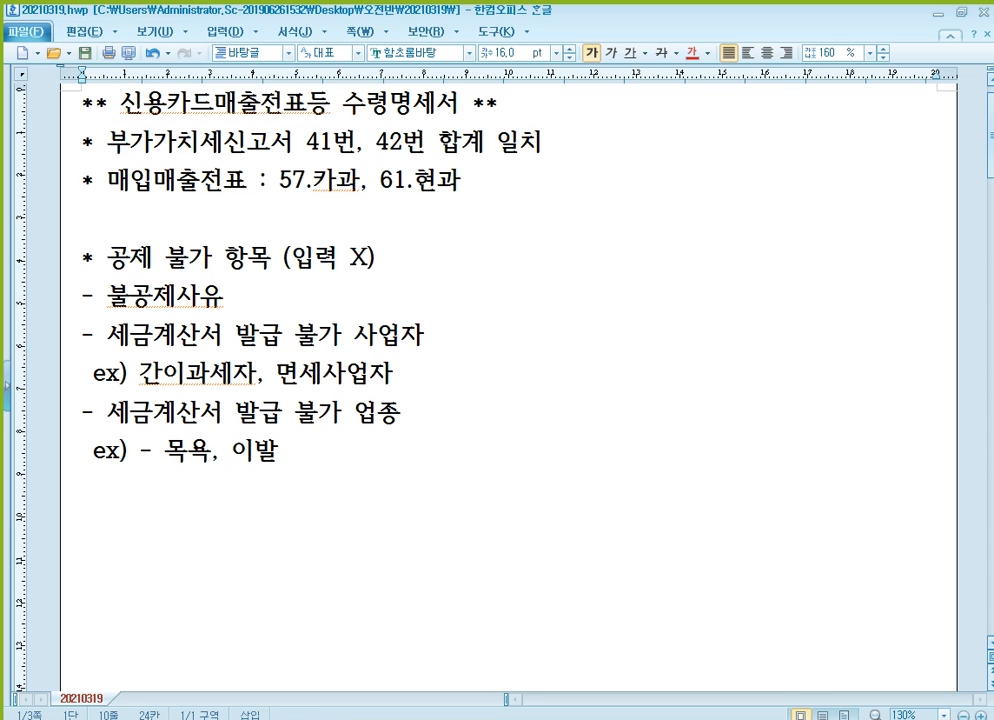
{"action": "type", "text": ", 미요ㅇ"}
Add a second example aligned under the first, reading "- 여객운송용역 (택시, 항공권, 고속철도, 우등고속 등...)".
{"action": "key", "text": "Return"}
{"action": "type", "text": "-"}
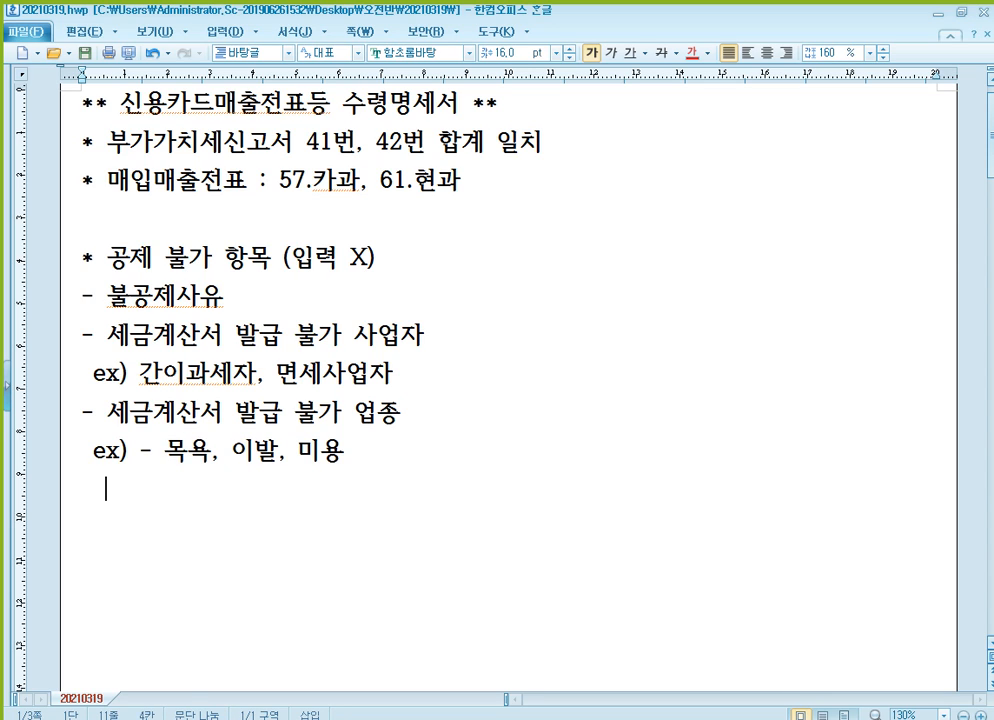
{"action": "type", "text": " 여"}
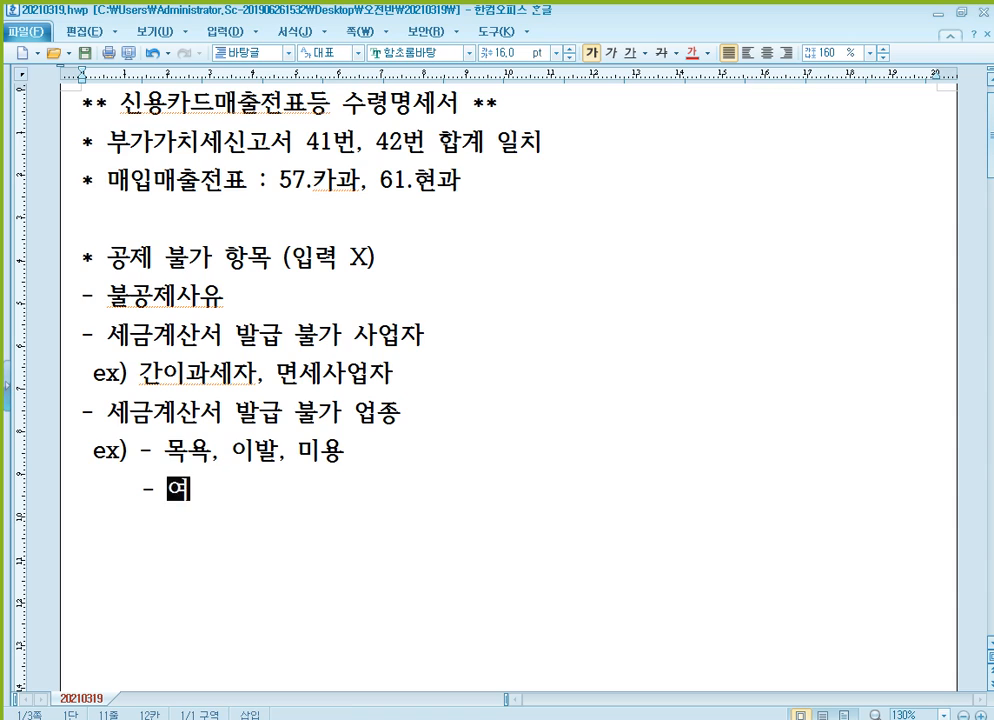
{"action": "type", "text": "객운"}
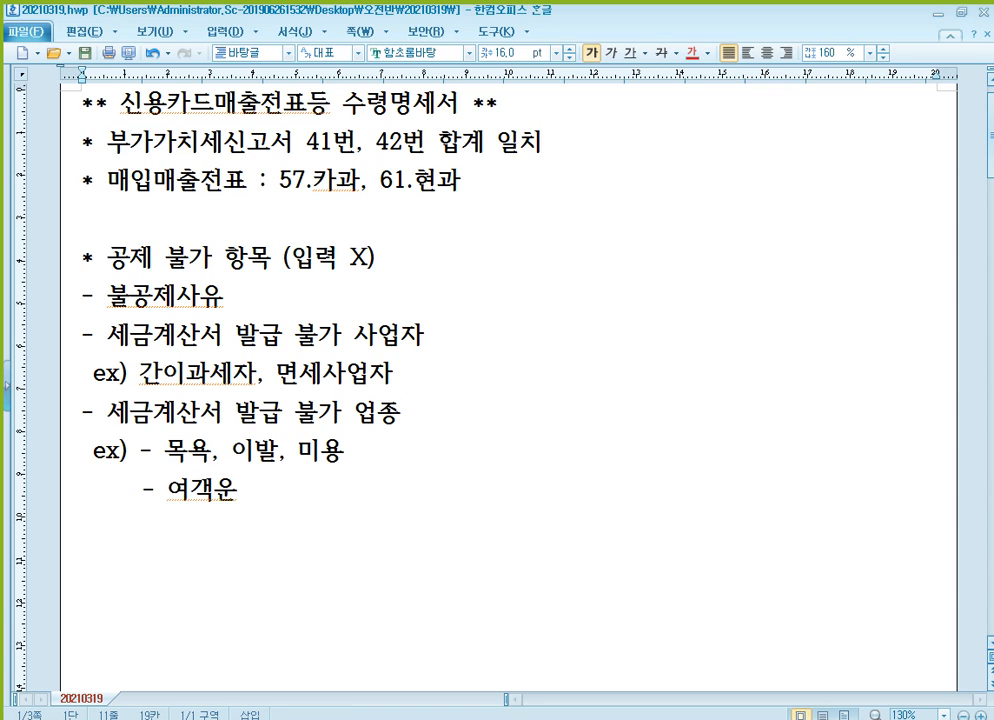
{"action": "type", "text": "송용여ㄱ (ㅌ"}
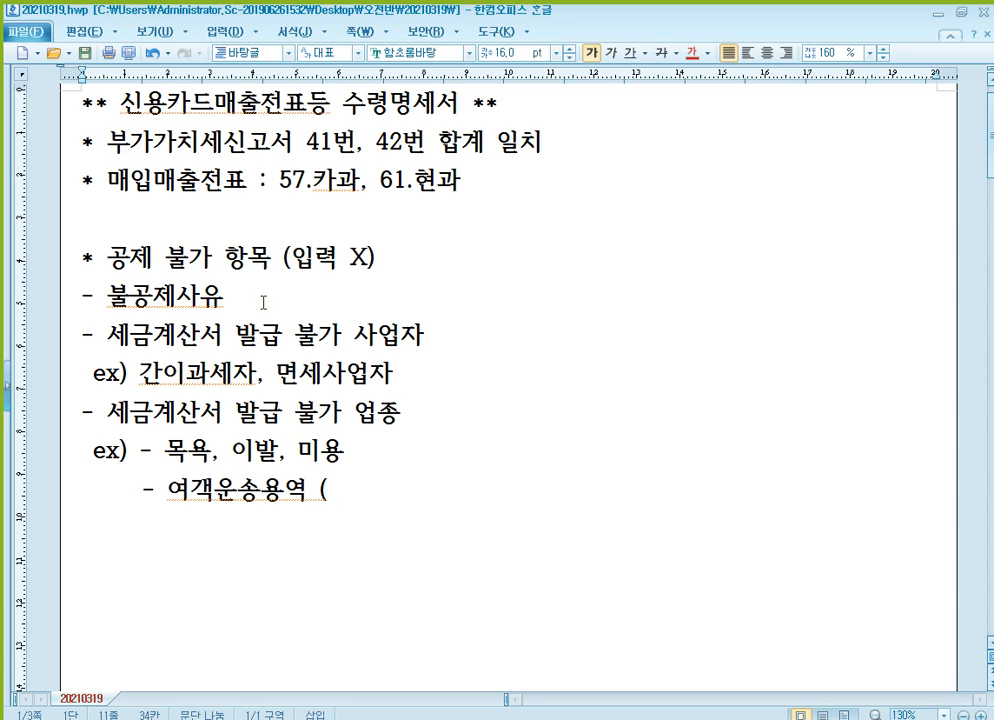
{"action": "type", "text": "ㅐㄱ시,"}
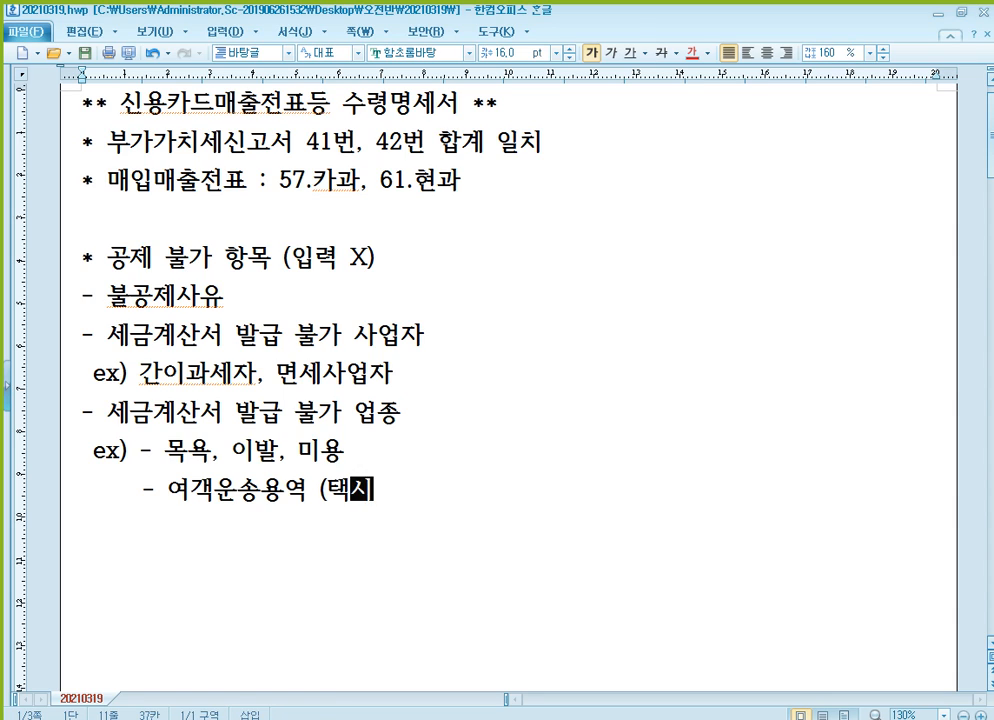
{"action": "type", "text": " 항공권"}
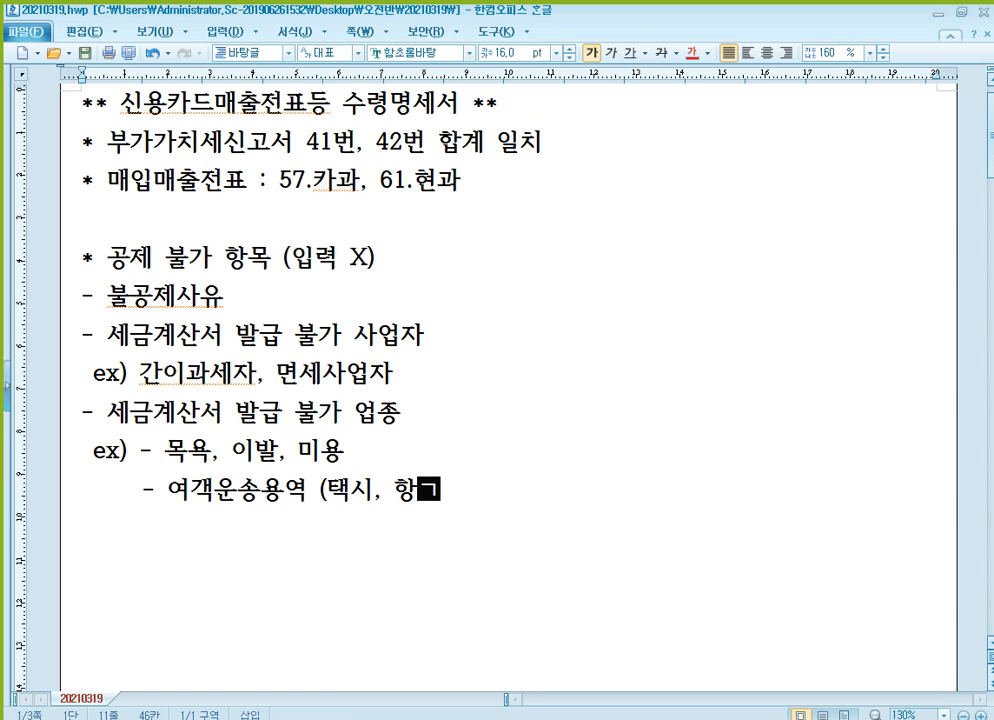
{"action": "type", "text": ", 고"}
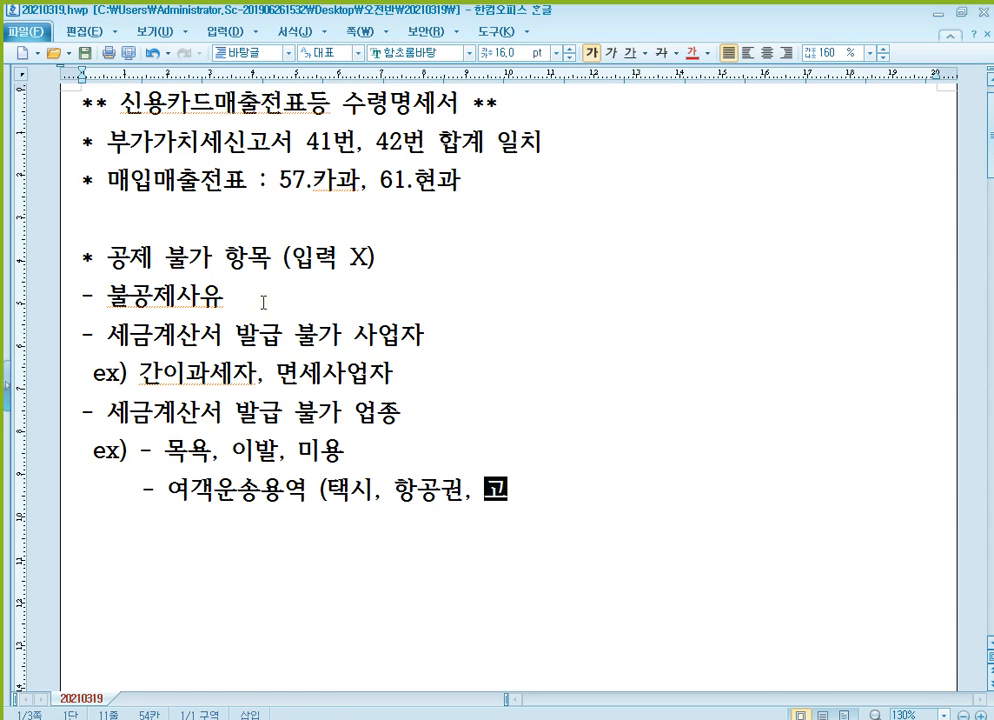
{"action": "type", "text": "속철도,"}
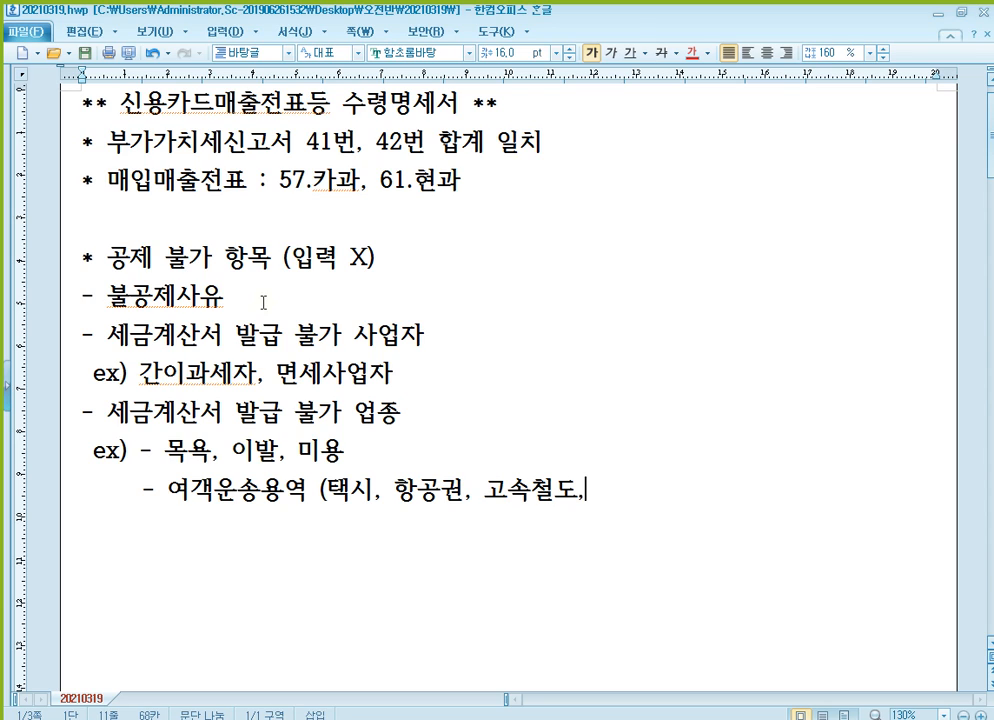
{"action": "type", "text": " 우등고속"}
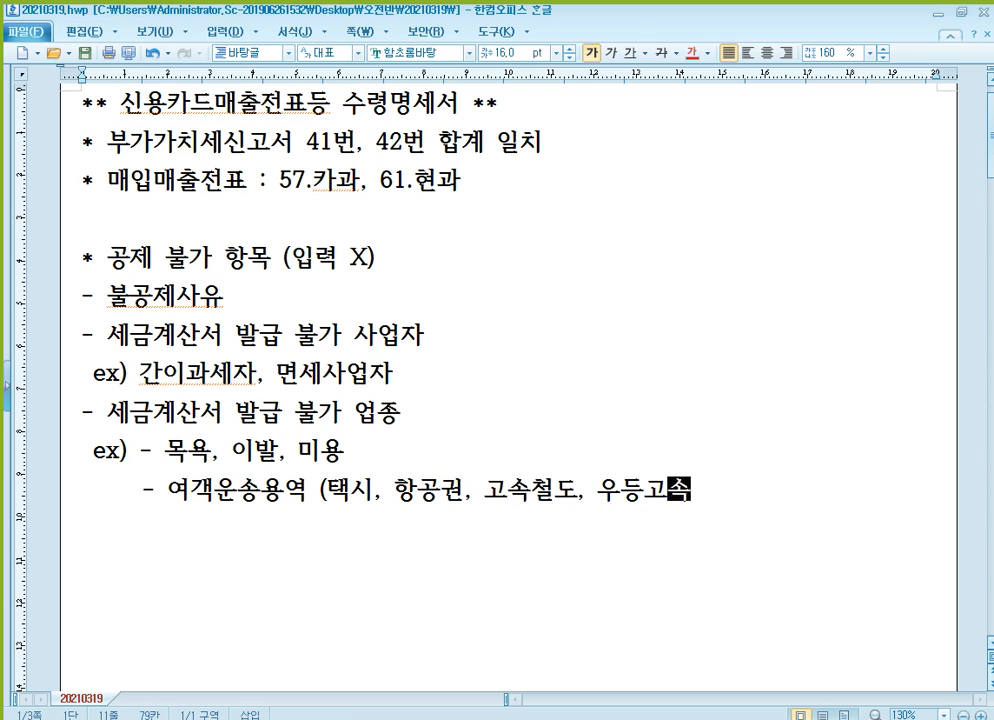
{"action": "type", "text": " 등..."}
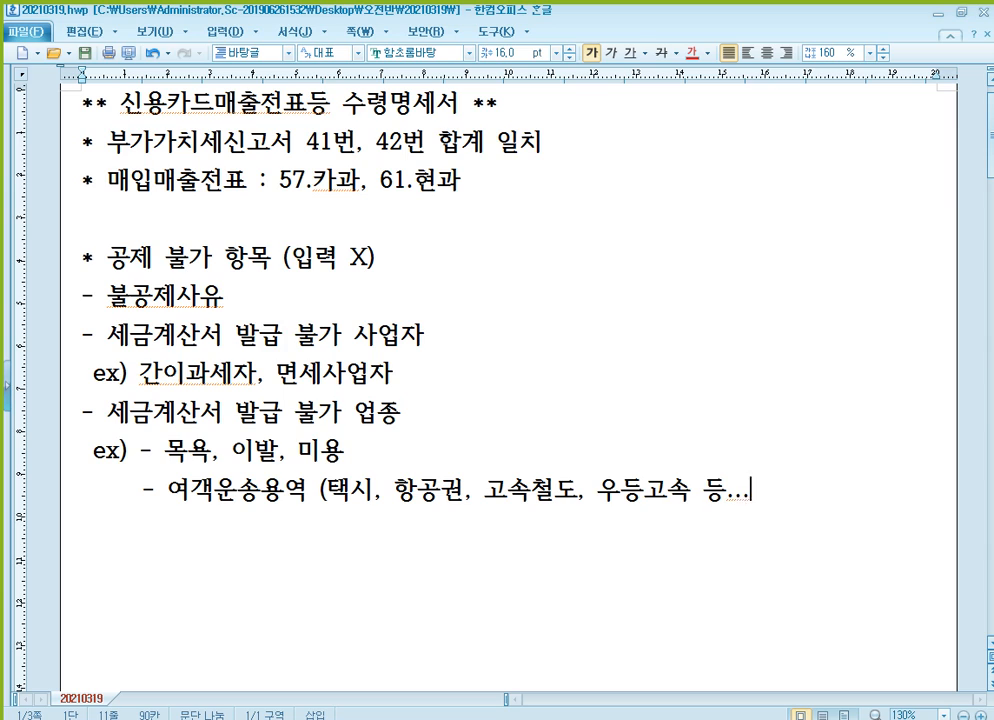
{"action": "type", "text": ")"}
Add a third aligned example below the 여객운송용역 line, reading "- 입장권 발행 업종".
{"action": "key", "text": "Return"}
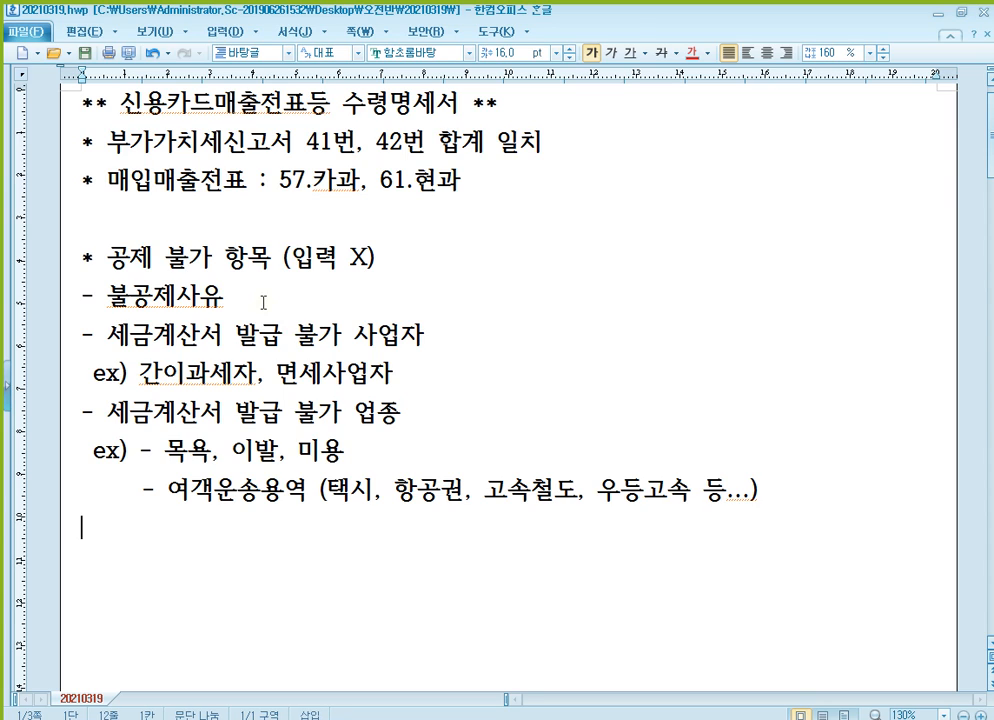
{"action": "type", "text": "-"}
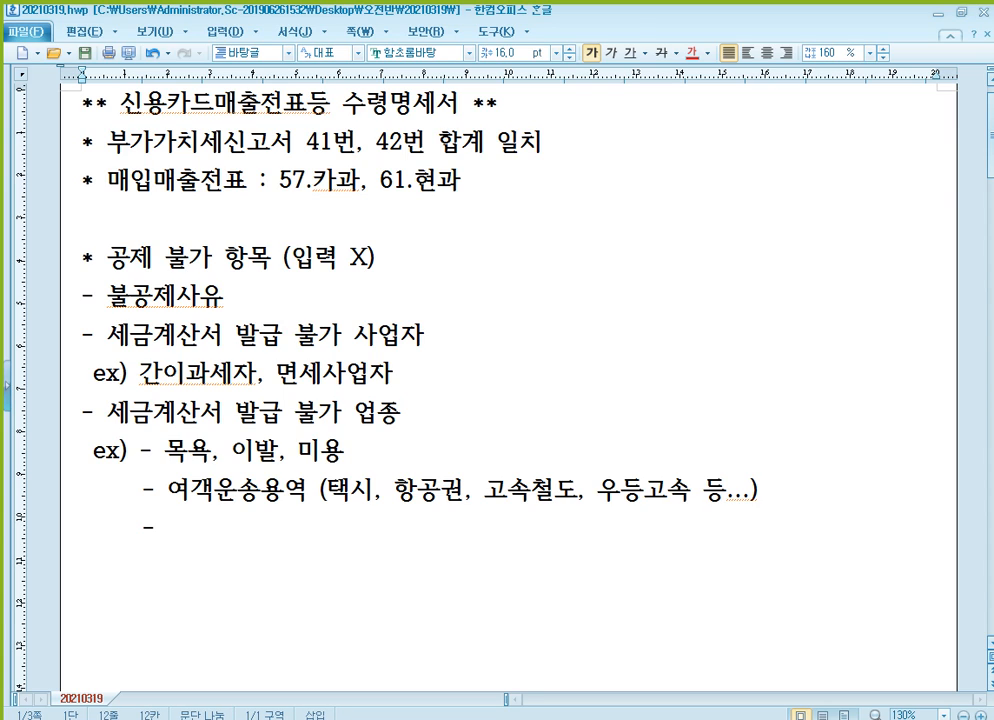
{"action": "type", "text": " 입자ㅇ권 발행 "}
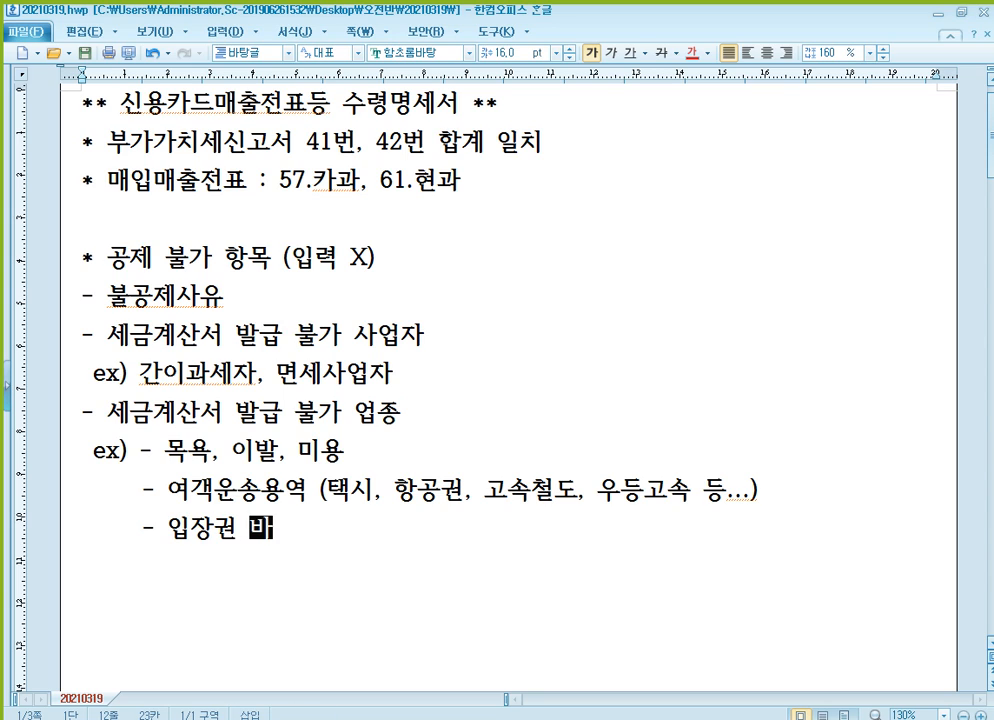
{"action": "type", "text": "업ㅈ"}
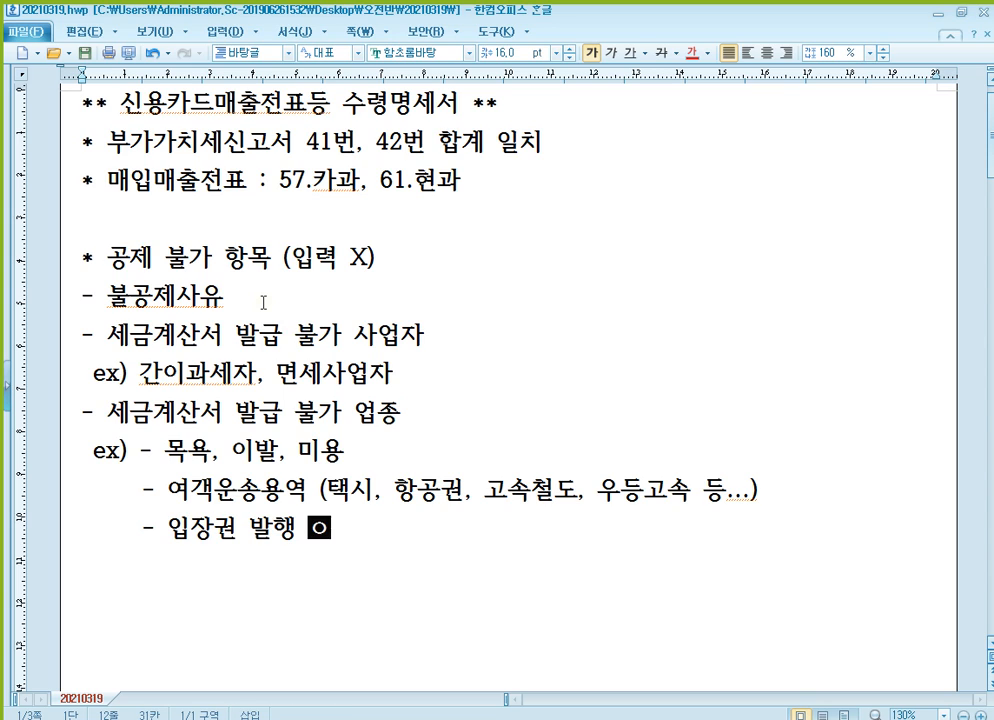
{"action": "type", "text": "ㅗㅇ"}
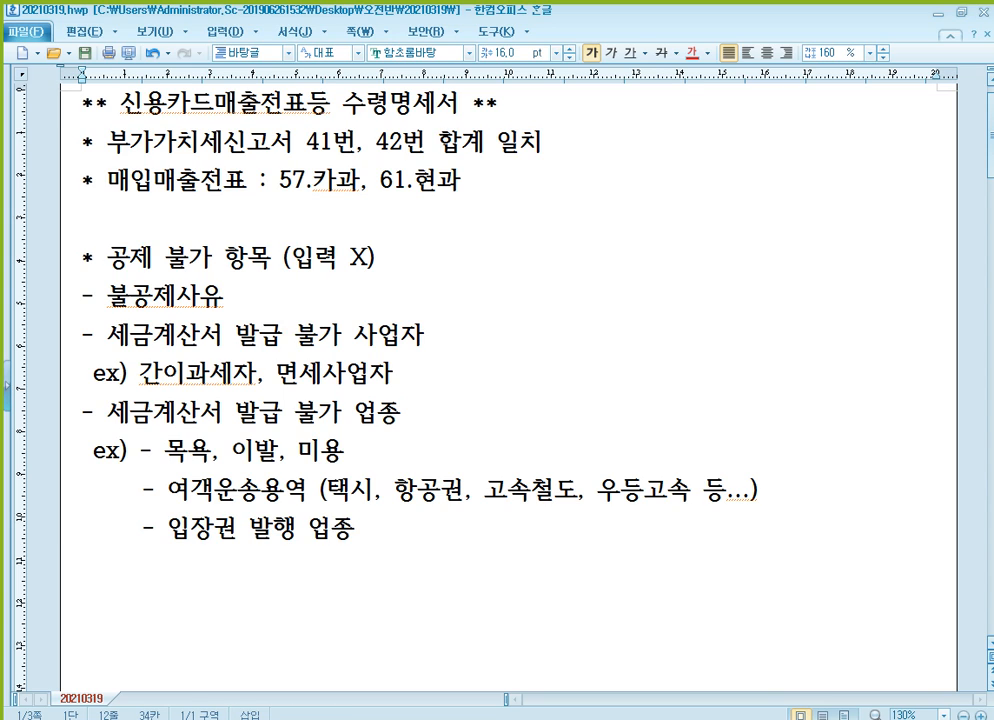
Below the examples, add a fourth non-deductible item at the outer level reading "- 세금계산서 수취분".
{"action": "scroll", "coordinate": [288, 378], "scroll_direction": "down", "scroll_amount": 3}
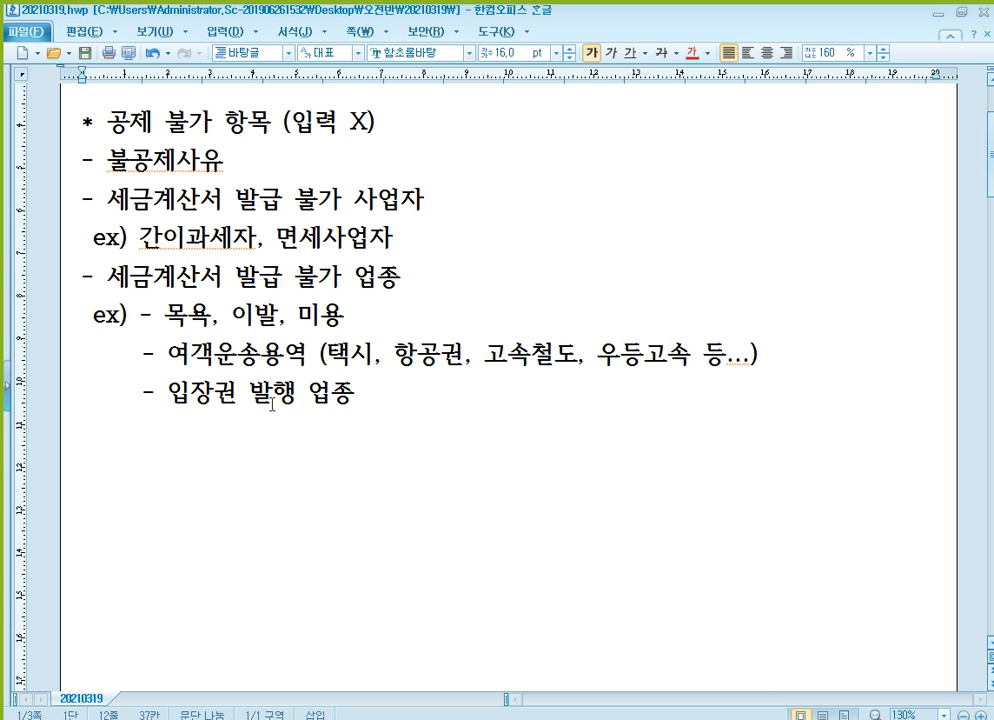
{"action": "key", "text": "Return"}
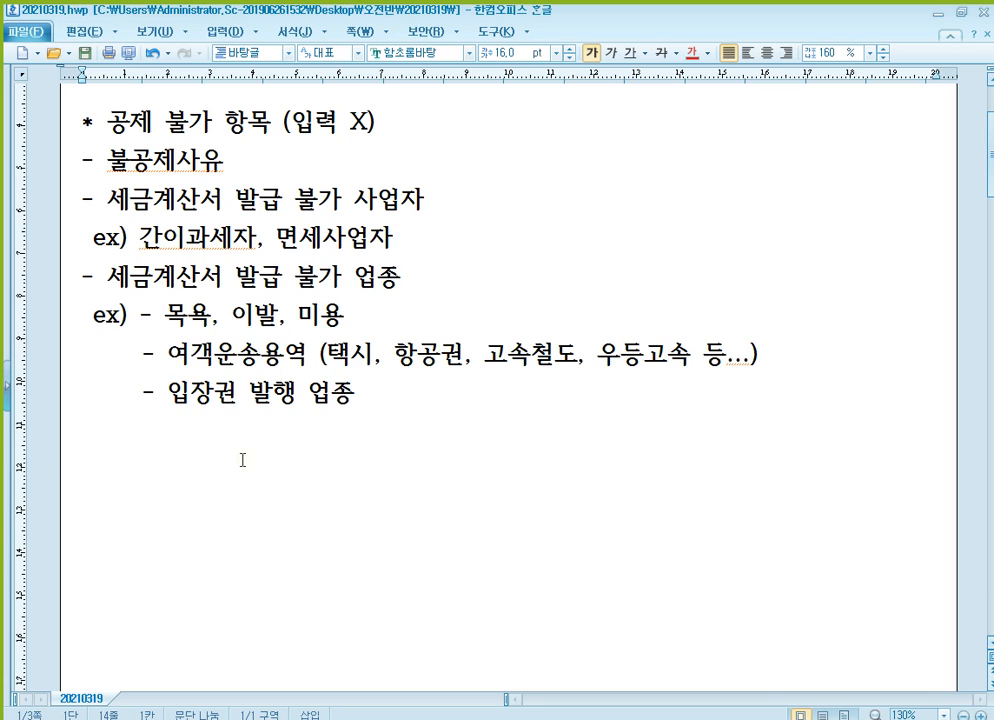
{"action": "type", "text": "- 세금계산서"}
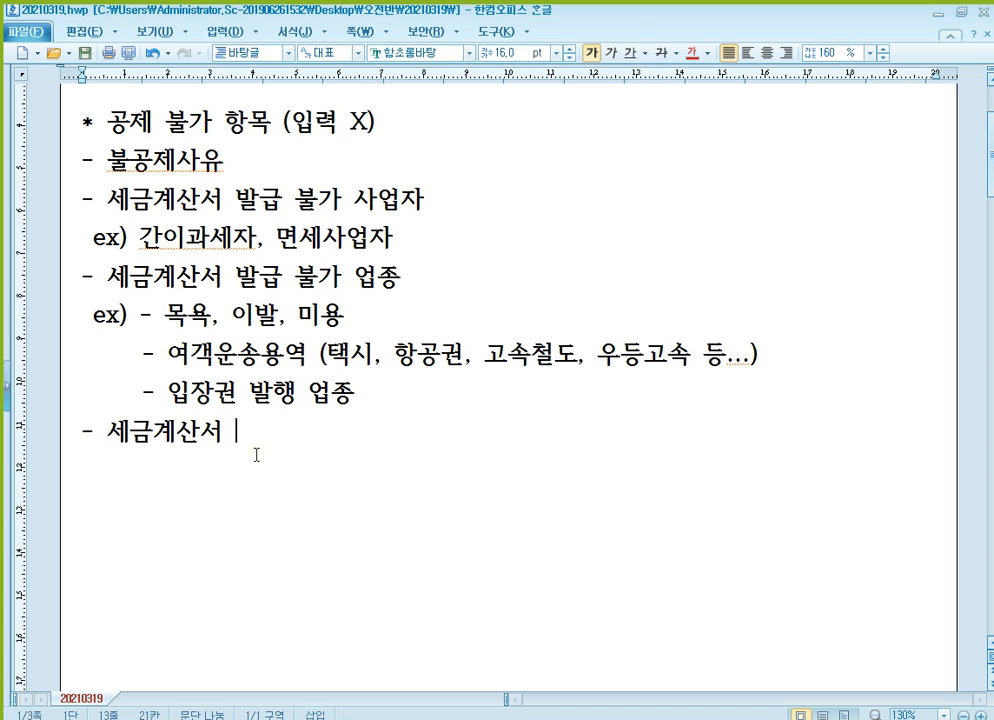
{"action": "type", "text": " 수취분"}
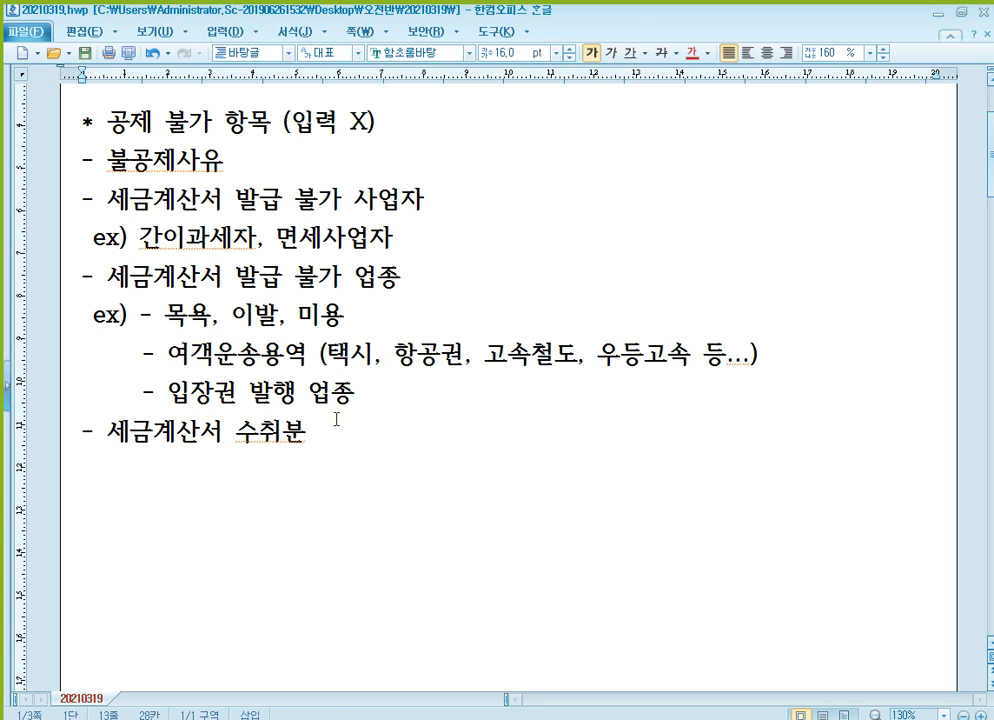
{"action": "left_click", "coordinate": [236, 444]}
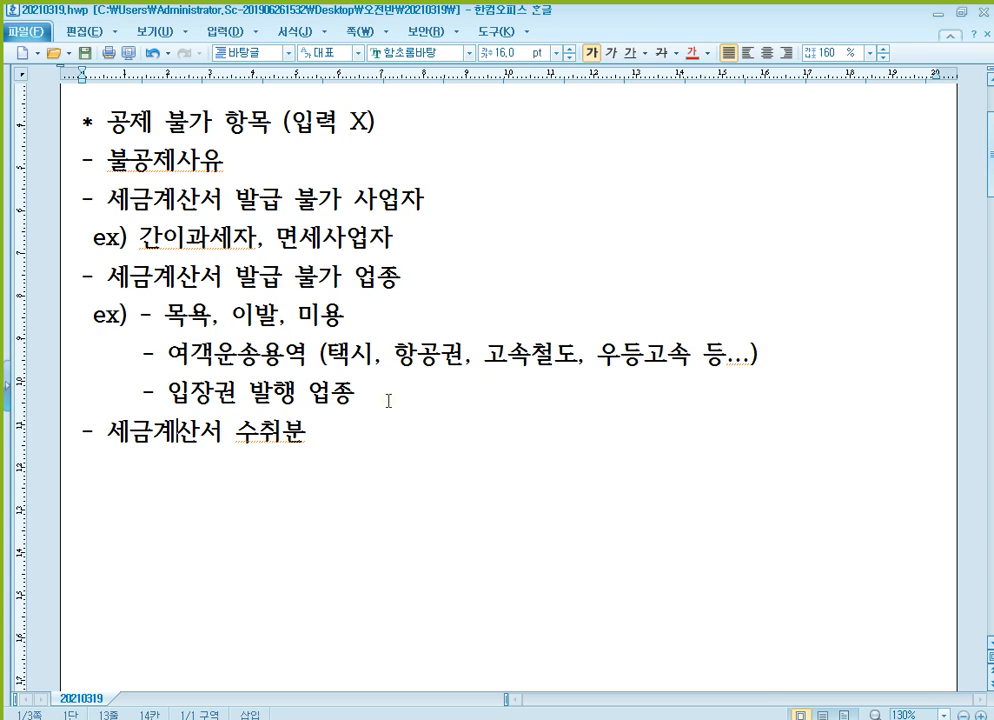
{"action": "left_click", "coordinate": [188, 315]}
{"action": "left_click", "coordinate": [332, 322]}
{"action": "left_click", "coordinate": [205, 240]}
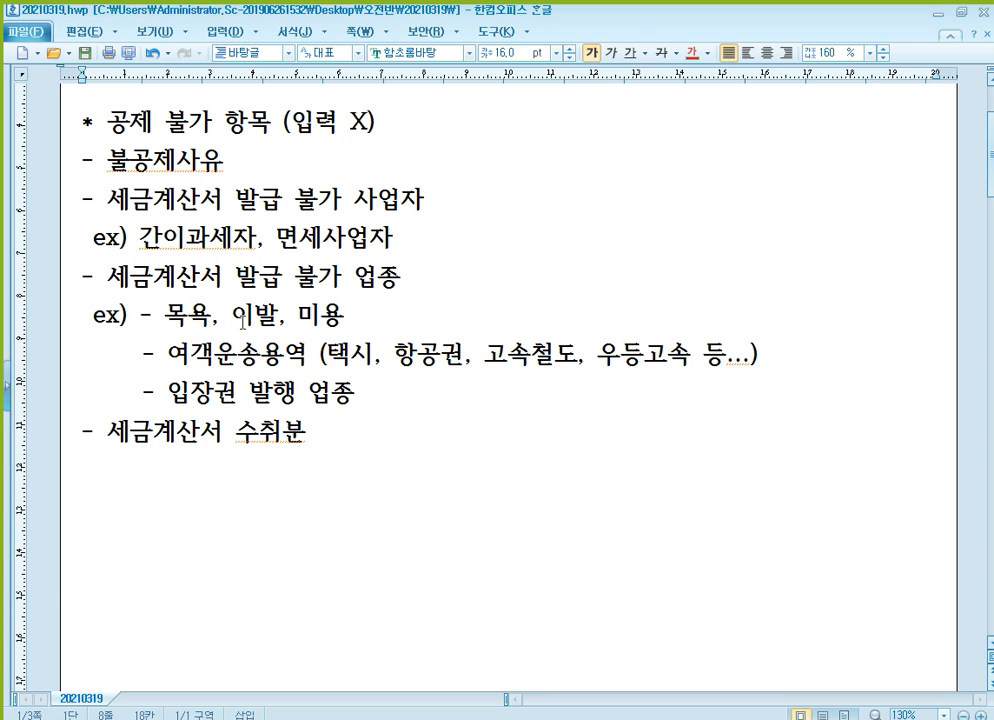
{"action": "left_click", "coordinate": [196, 320]}
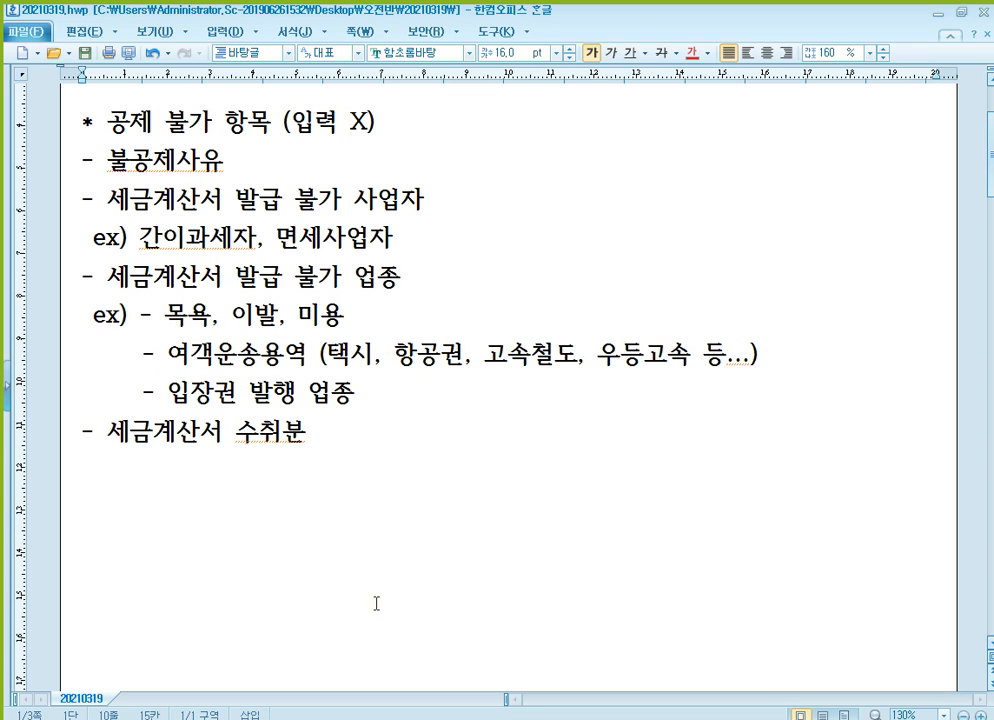
{"action": "left_click", "coordinate": [290, 515]}
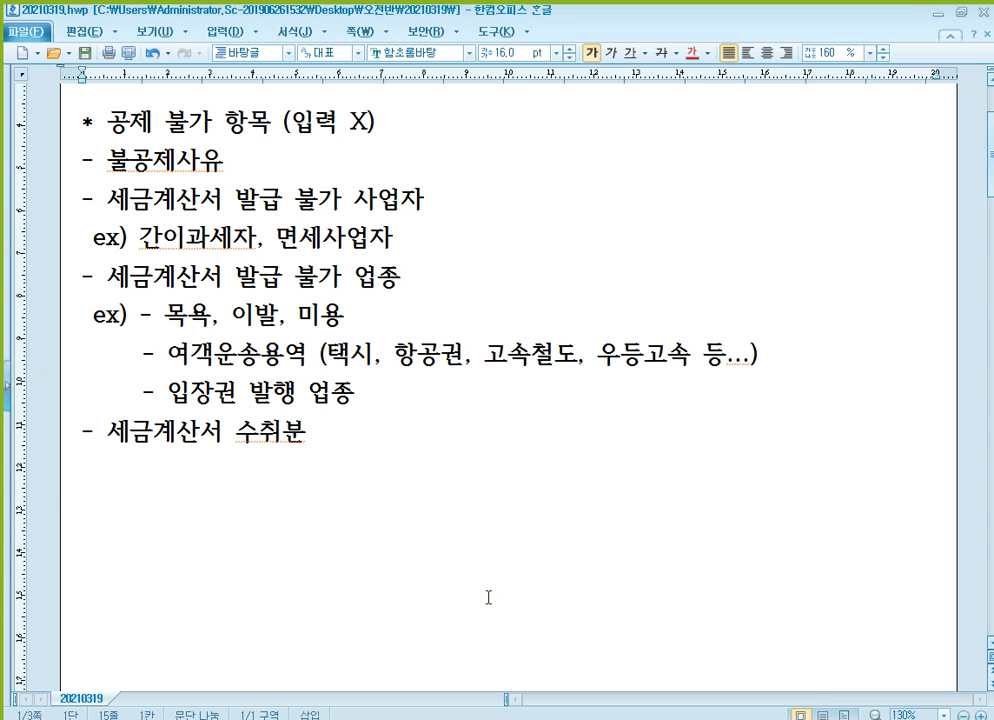
Switch to KcLep and open the 신용카드매출전표등수령명세서(갑)(을) form in the 부가가치세 group.
{"action": "left_click", "coordinate": [452, 718]}
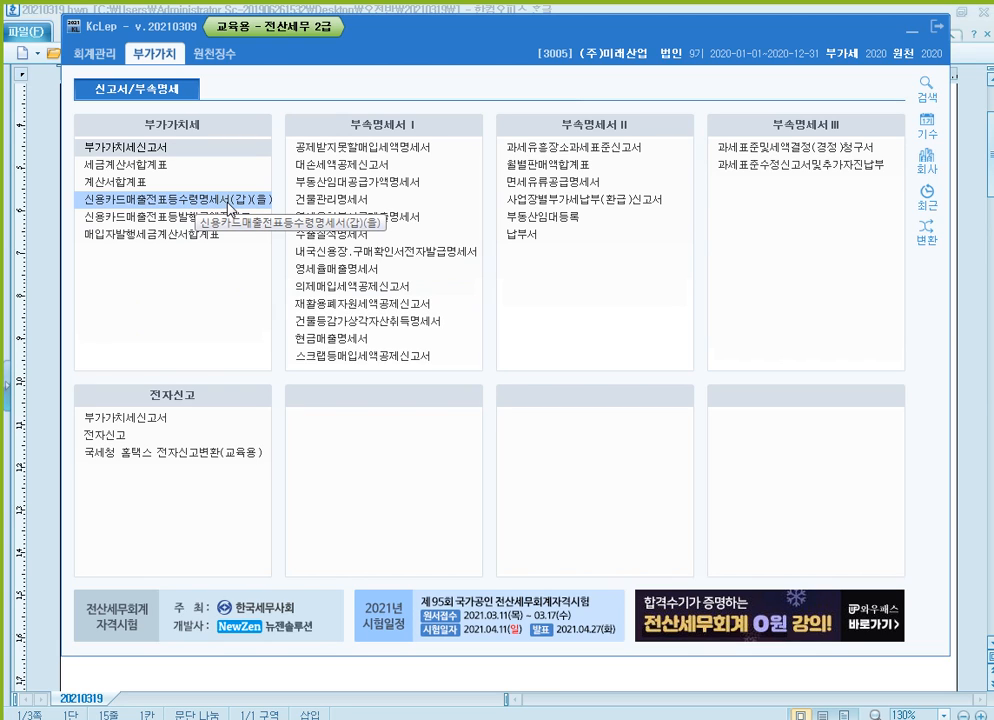
{"action": "left_click", "coordinate": [229, 204]}
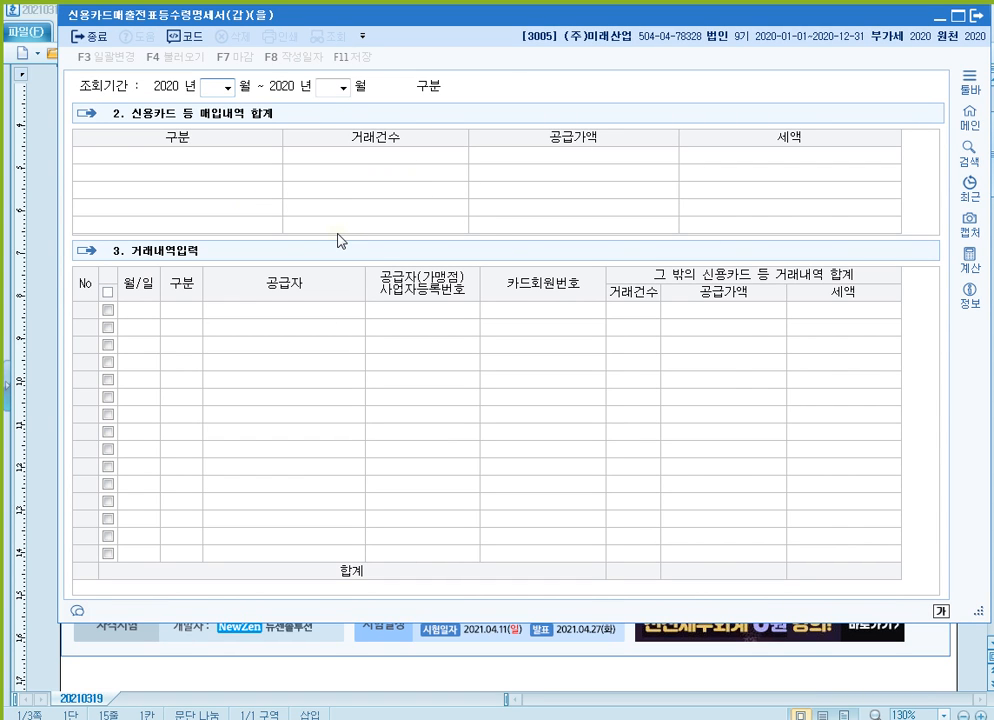
Set the 조회기간 of the form to April through June 2020.
{"action": "type", "text": "4"}
{"action": "key", "text": "Return"}
{"action": "type", "text": "6"}
{"action": "key", "text": "Return"}
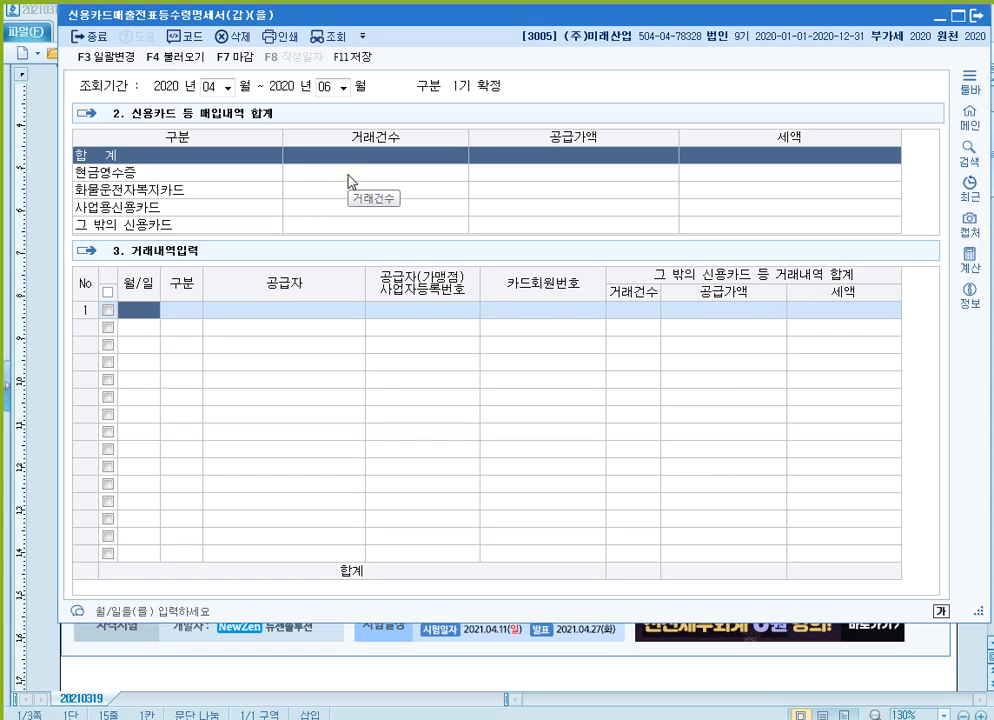
Enter 05-22 as the 월/일 of the first row under 거래내역입력.
{"action": "type", "text": "0"}
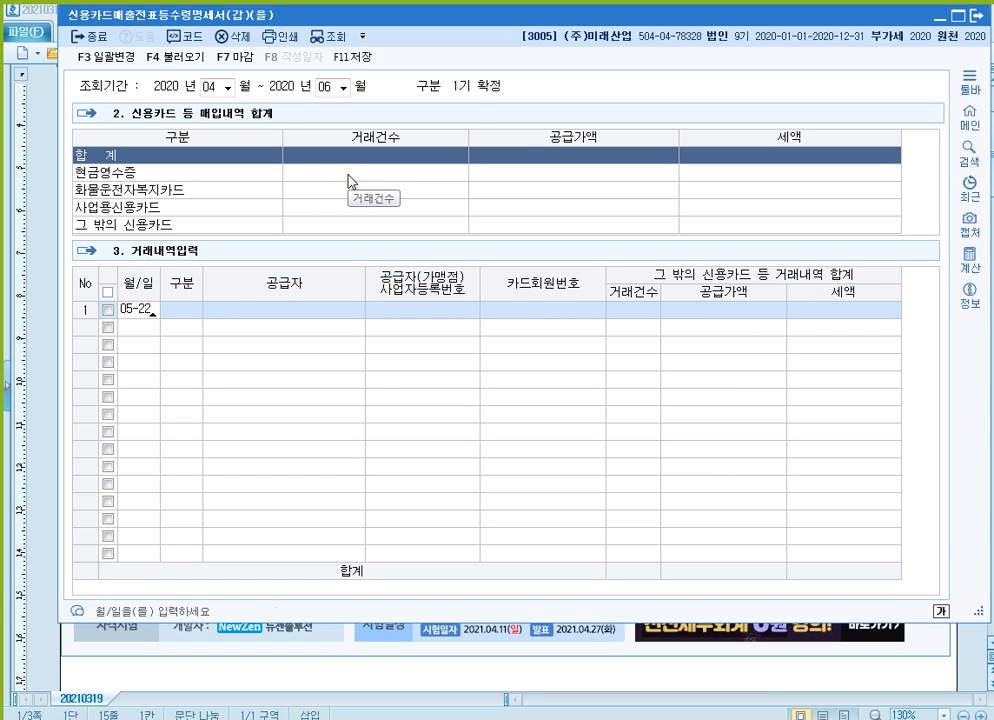
{"action": "type", "text": "5-22"}
{"action": "key", "text": "Return"}
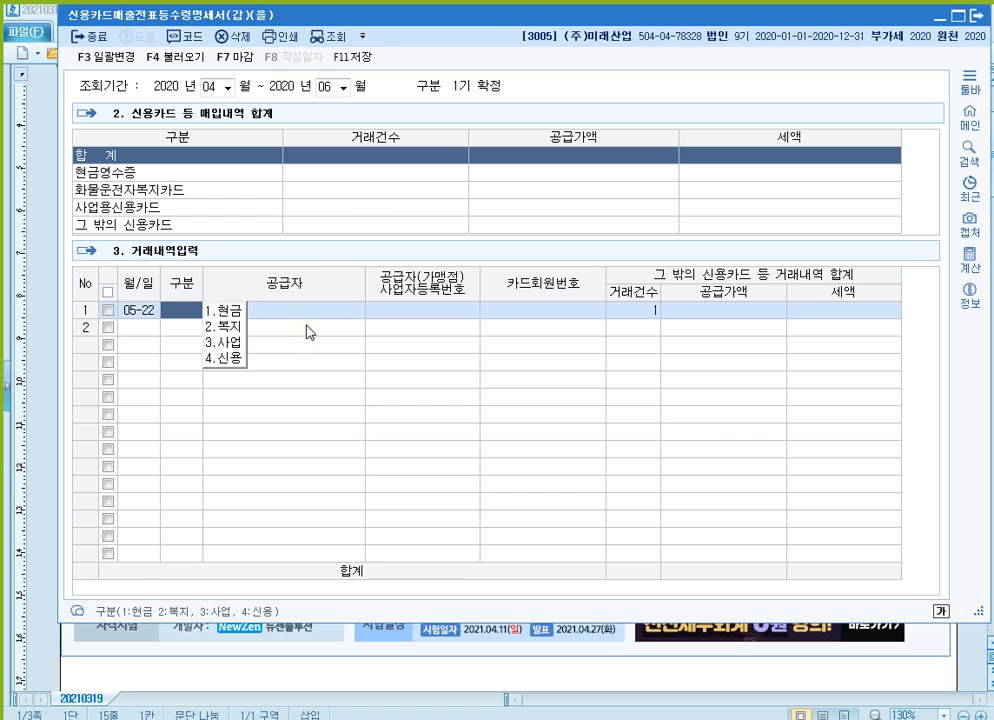
Outline the four 구분 options with a blue screen-pen rectangle and clear the drawing.
{"action": "key", "text": "F12"}
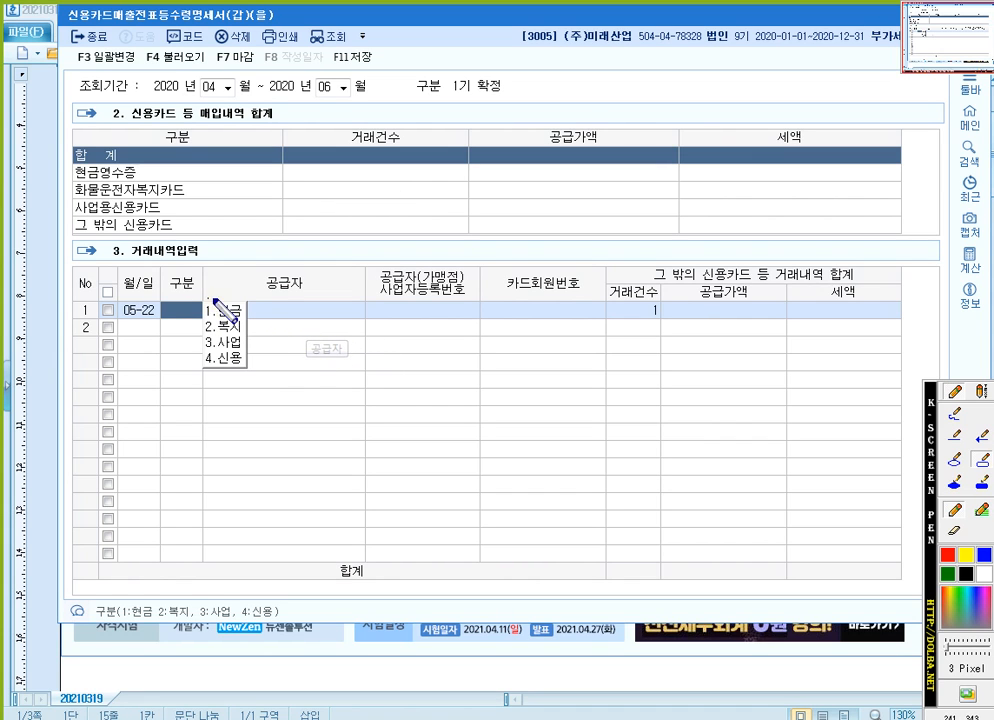
{"action": "left_click_drag", "start_coordinate": [201, 299], "coordinate": [253, 373]}
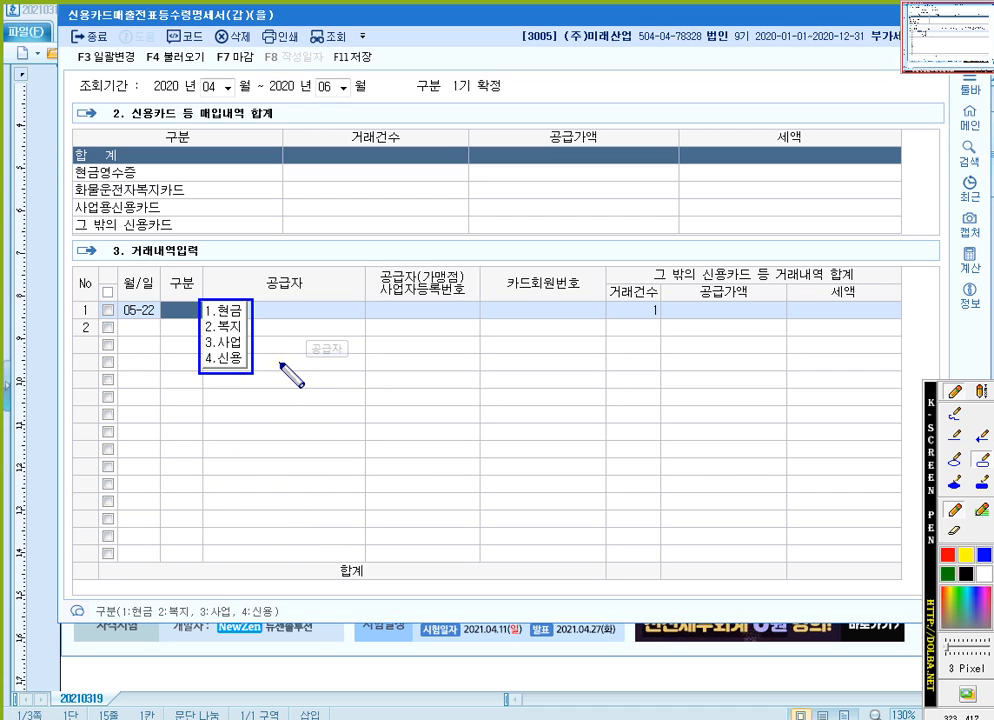
{"action": "key", "text": "Escape"}
Switch to the Hangul notes, dock them in the right half beside KcLep and place the cursor below the 세금계산서 수취분 item.
{"action": "key", "text": "alt+Tab"}
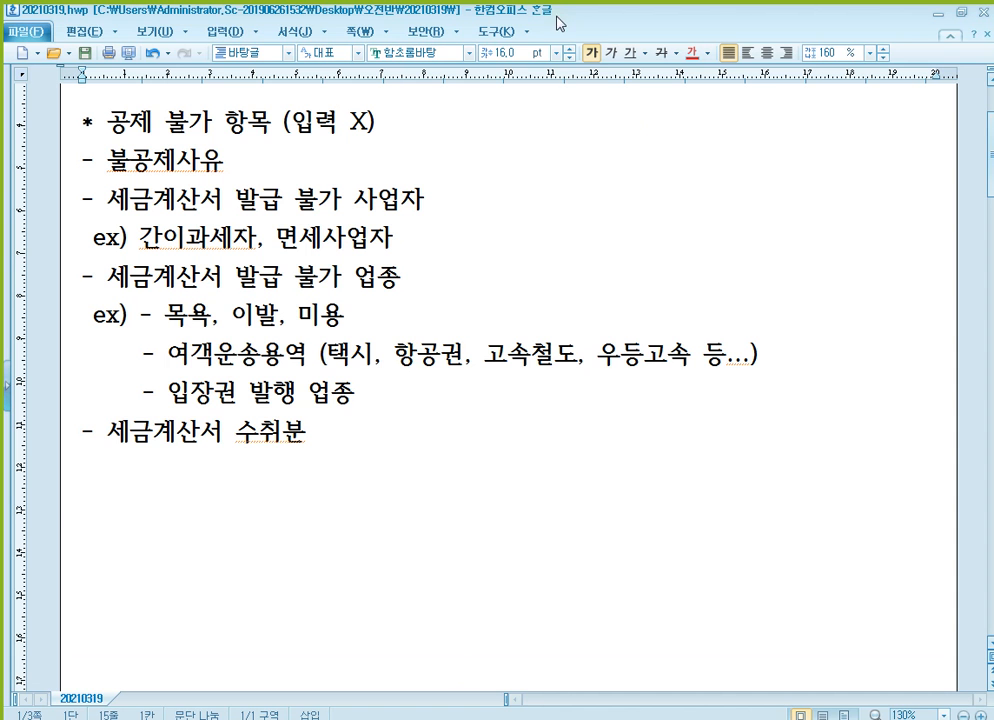
{"action": "key", "text": "super+Right"}
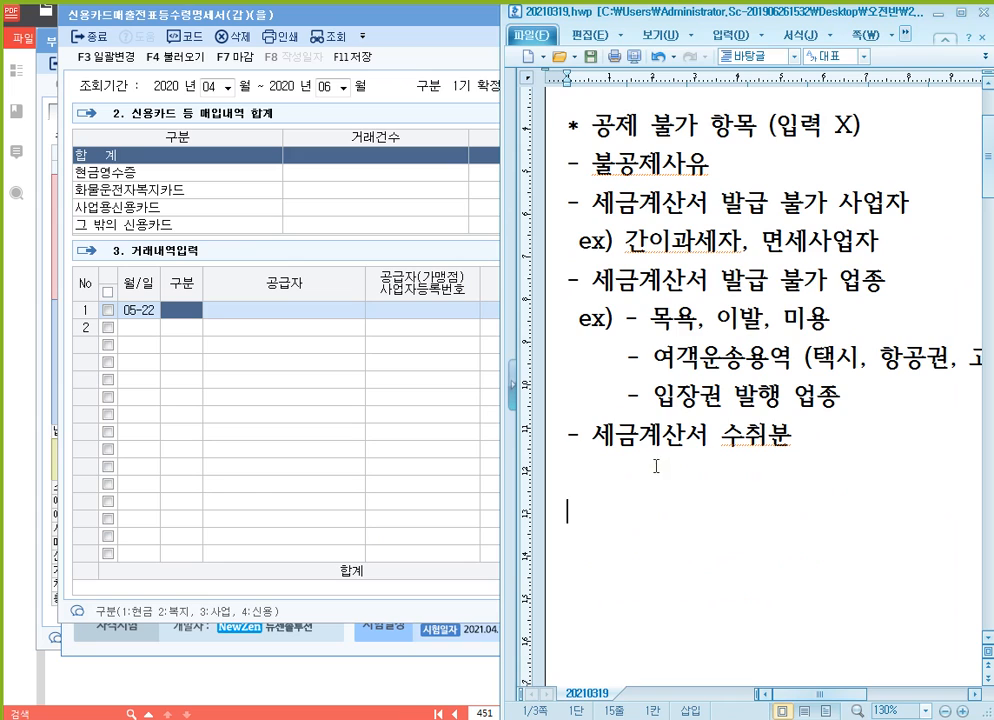
{"action": "left_click", "coordinate": [607, 443]}
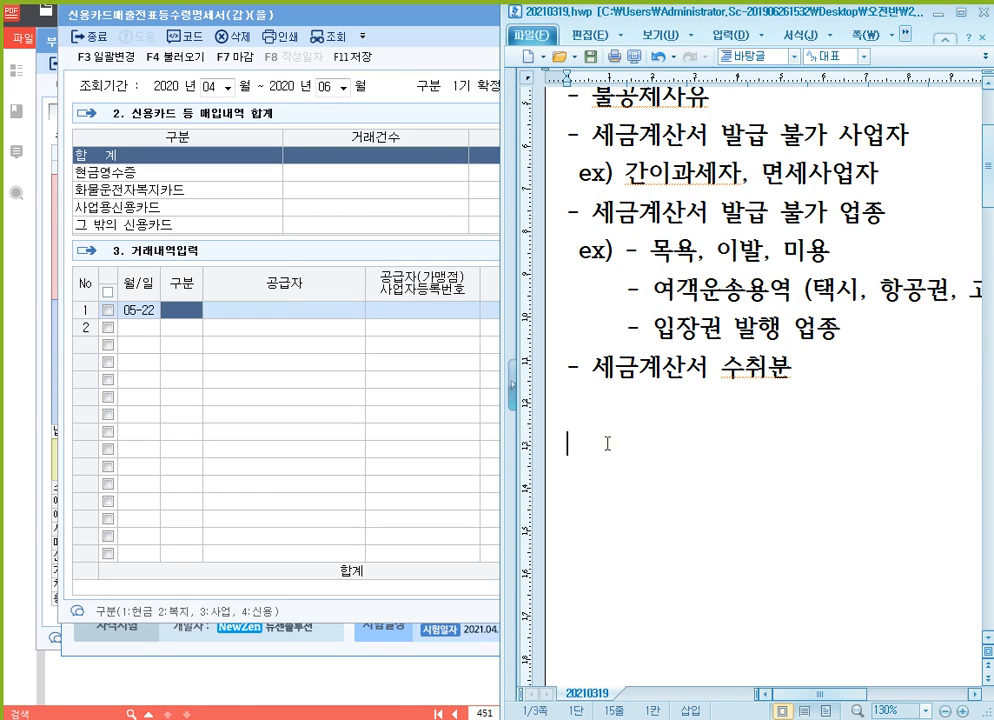
Add two heading lines reading "실기메뉴" and "구분" below the non-deductible items.
{"action": "type", "text": "실기메뉴"}
{"action": "key", "text": "Return"}
{"action": "type", "text": "굽분"}
{"action": "key", "text": "Return"}
Under 구분, list the four types on separate lines: "1.현금", "2.복지", "3.사업" and "4.신용".
{"action": "type", "text": "1."}
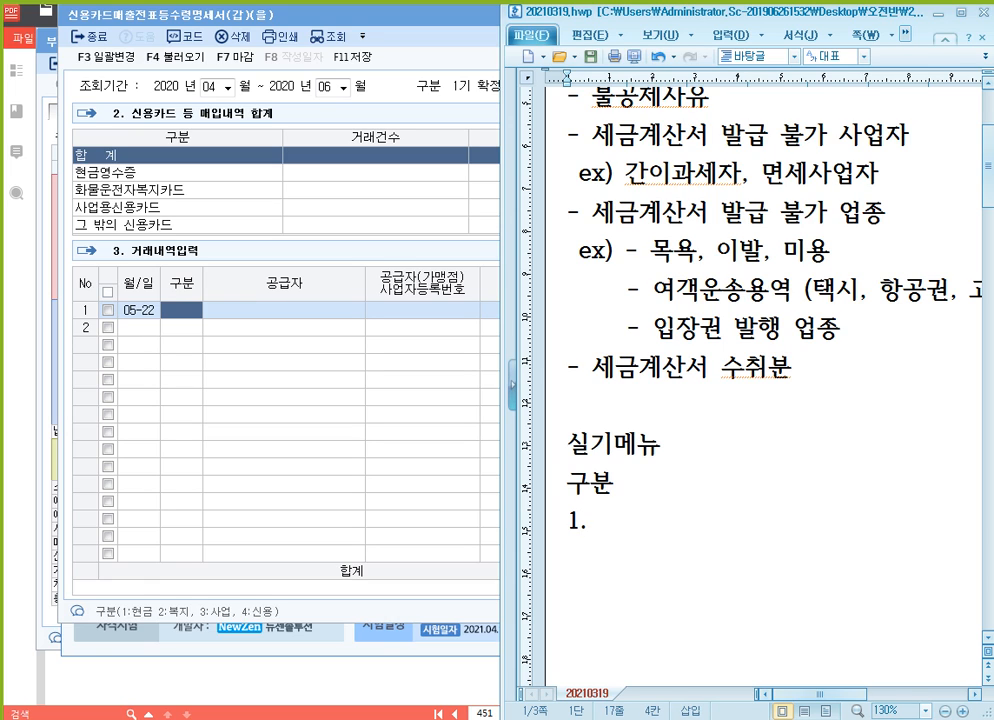
{"action": "type", "text": "현금"}
{"action": "key", "text": "Return"}
{"action": "type", "text": "2."}
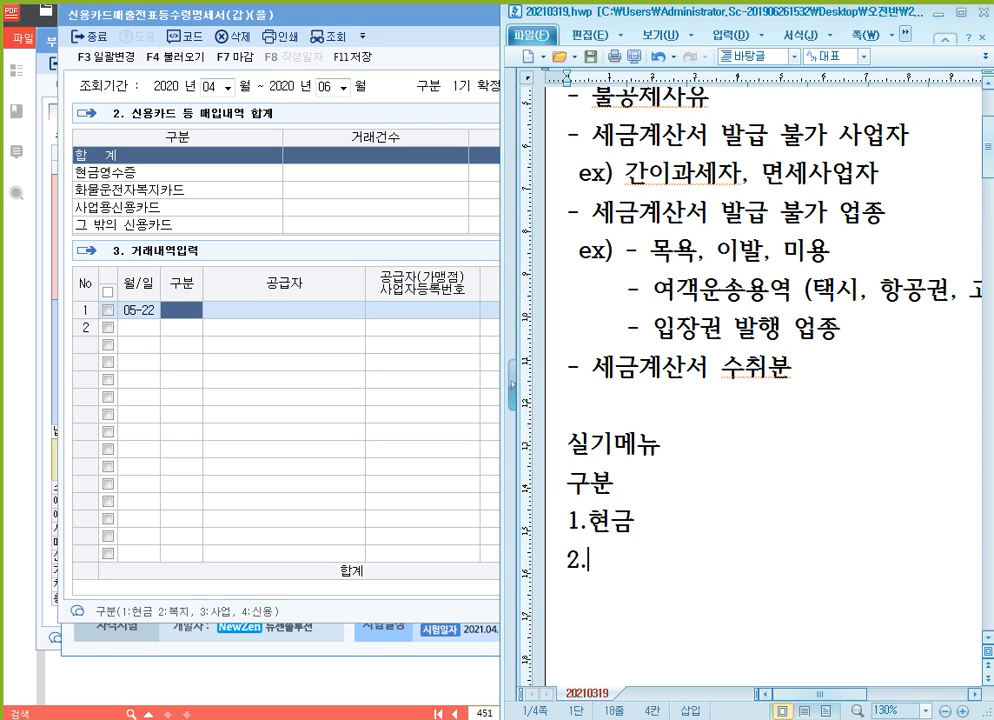
{"action": "type", "text": "복지"}
{"action": "key", "text": "Return"}
{"action": "type", "text": "3."}
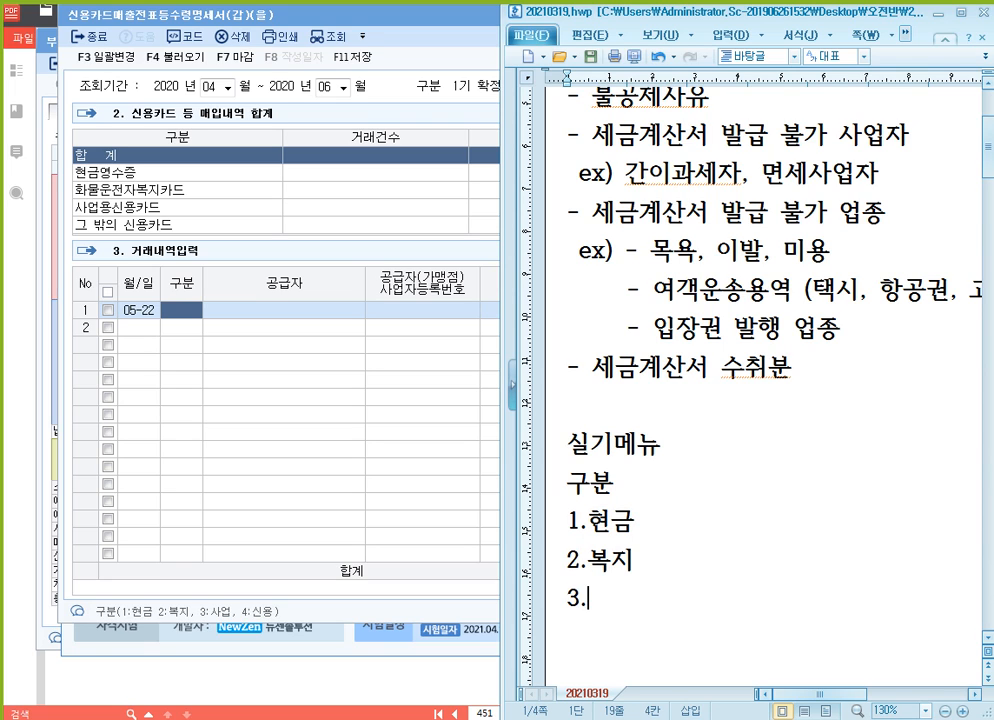
{"action": "type", "text": "사업"}
{"action": "key", "text": "Return"}
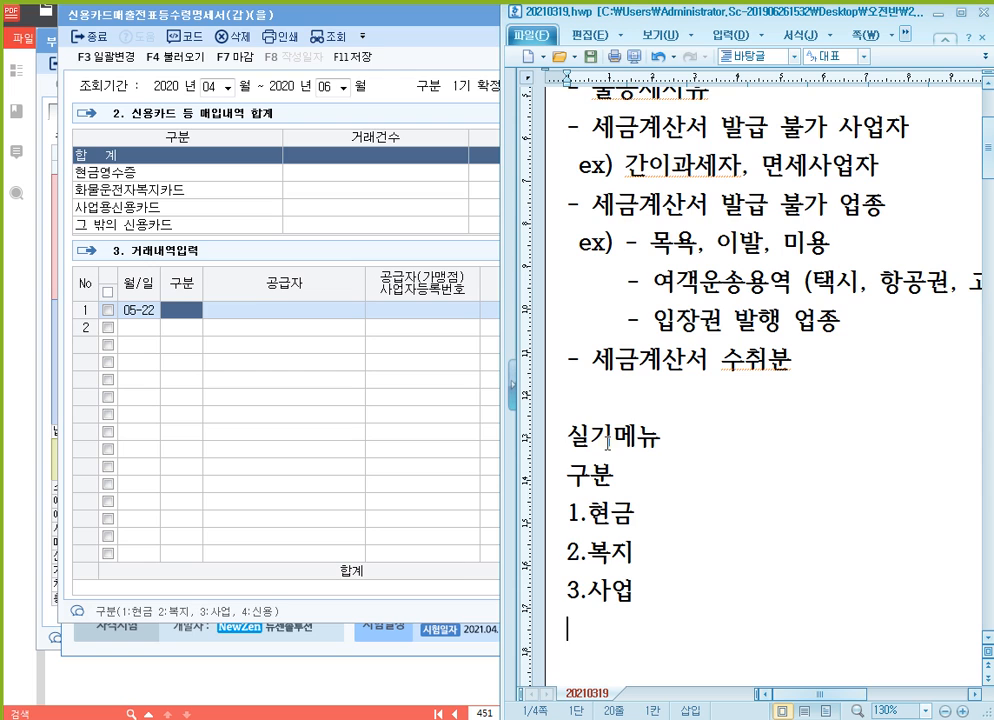
{"action": "type", "text": "4.신용"}
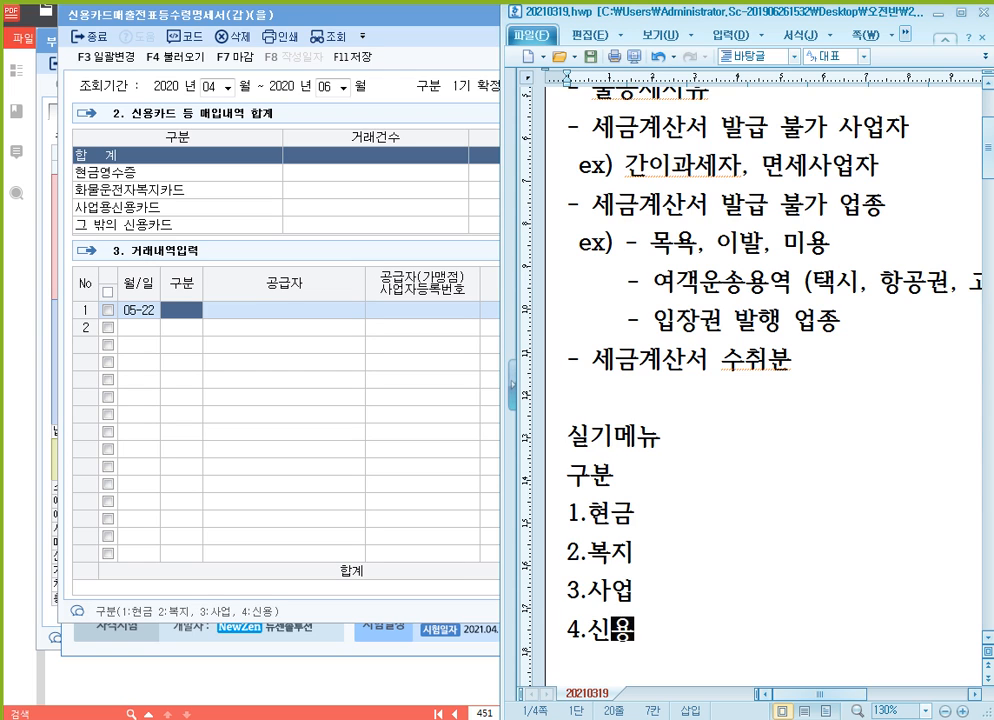
Add the descriptions ": 현금영수증" to the 1.현금 line and ": 화물운전자 복지카드" to the 2.복지 line.
{"action": "scroll", "coordinate": [695, 277], "scroll_direction": "down", "scroll_amount": 3}
{"action": "scroll", "coordinate": [697, 290], "scroll_direction": "down", "scroll_amount": 2}
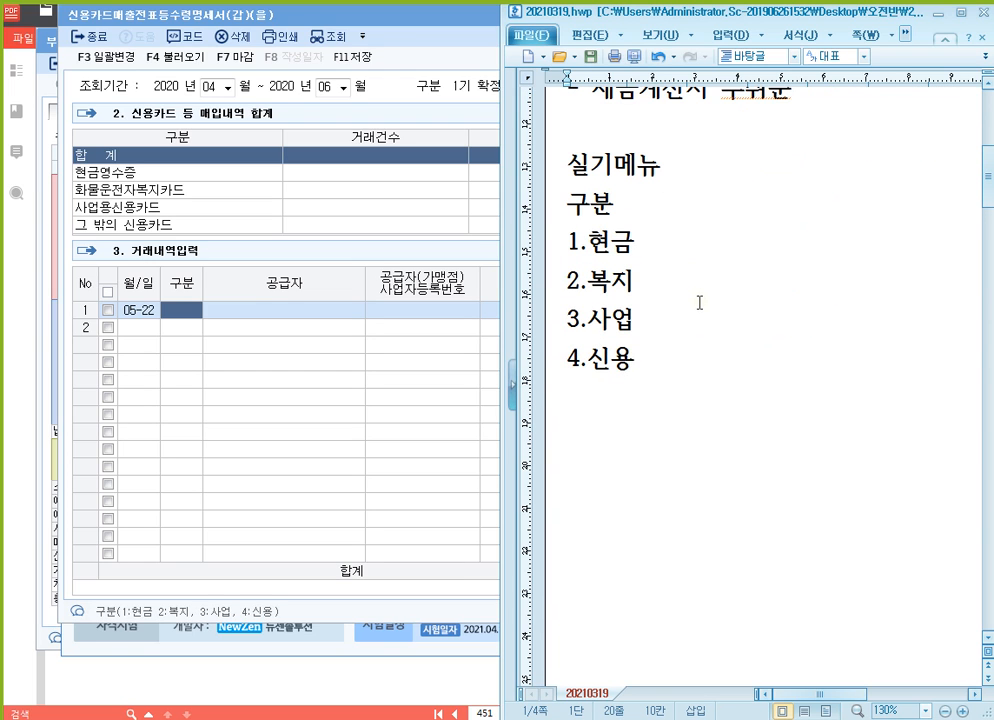
{"action": "left_click", "coordinate": [683, 247]}
{"action": "type", "text": ": 현그금영수증"}
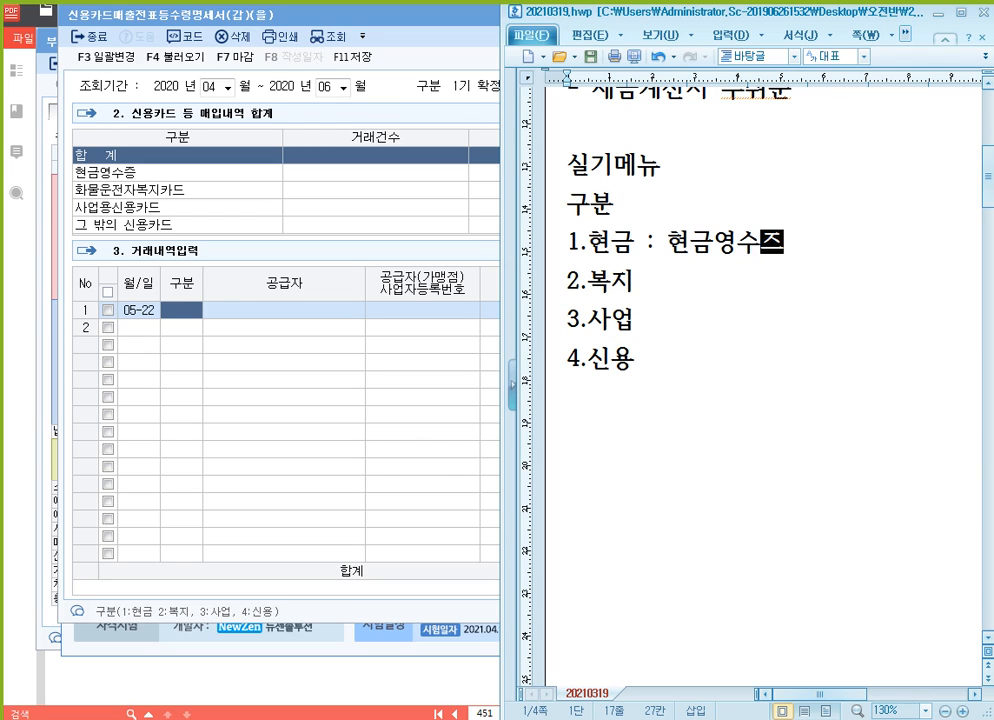
{"action": "key", "text": "Down"}
{"action": "type", "text": ": 화무"}
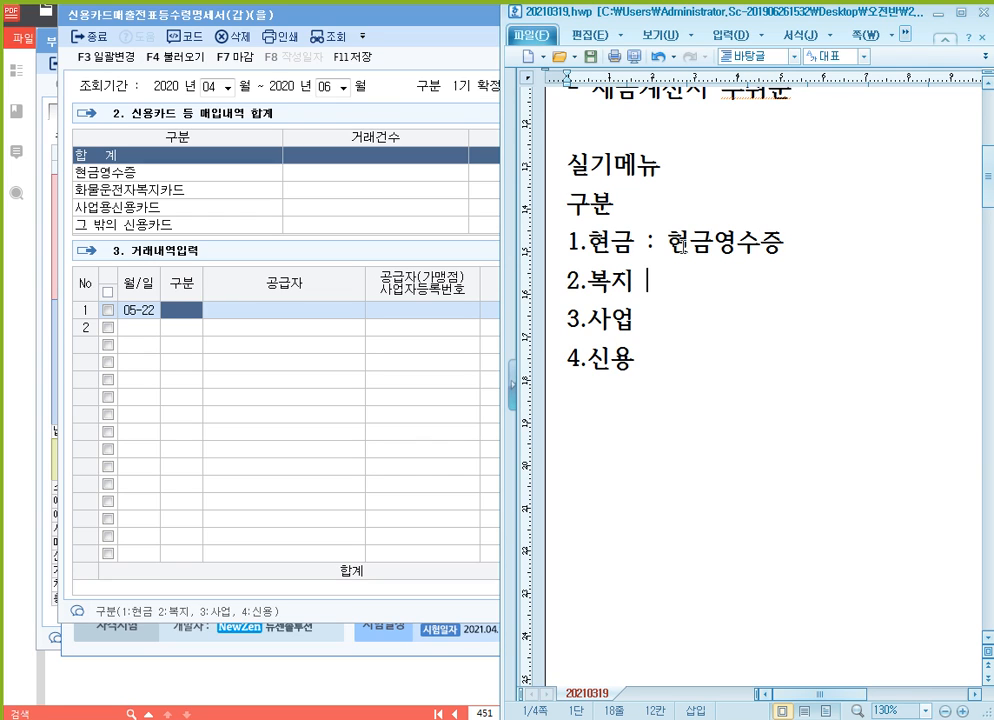
{"action": "type", "text": "물운전자 복지"}
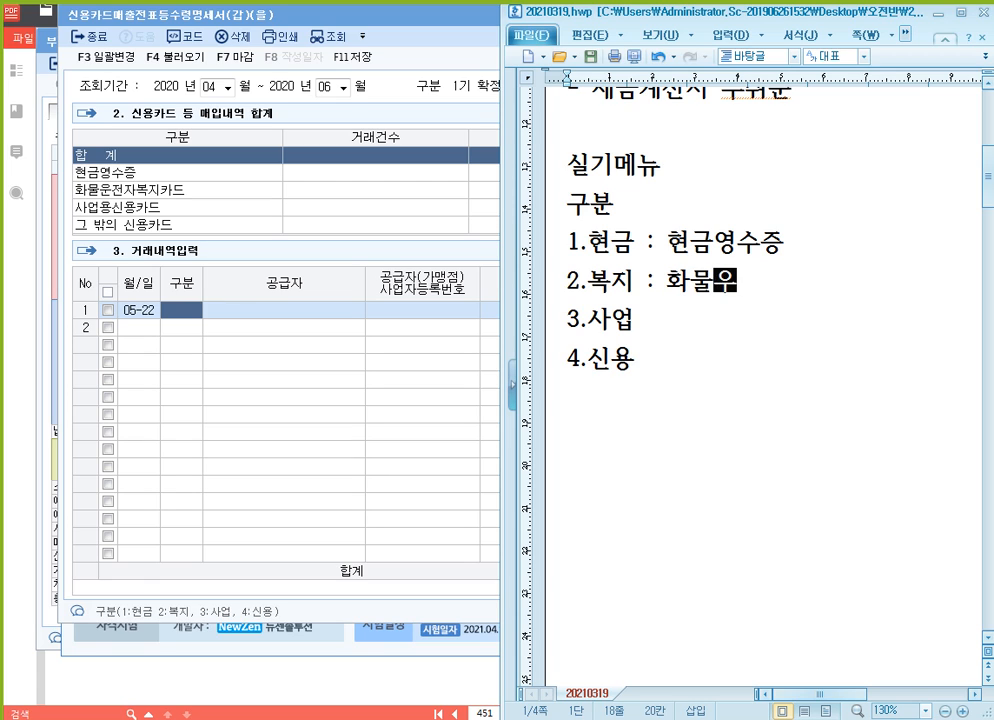
{"action": "type", "text": "카드"}
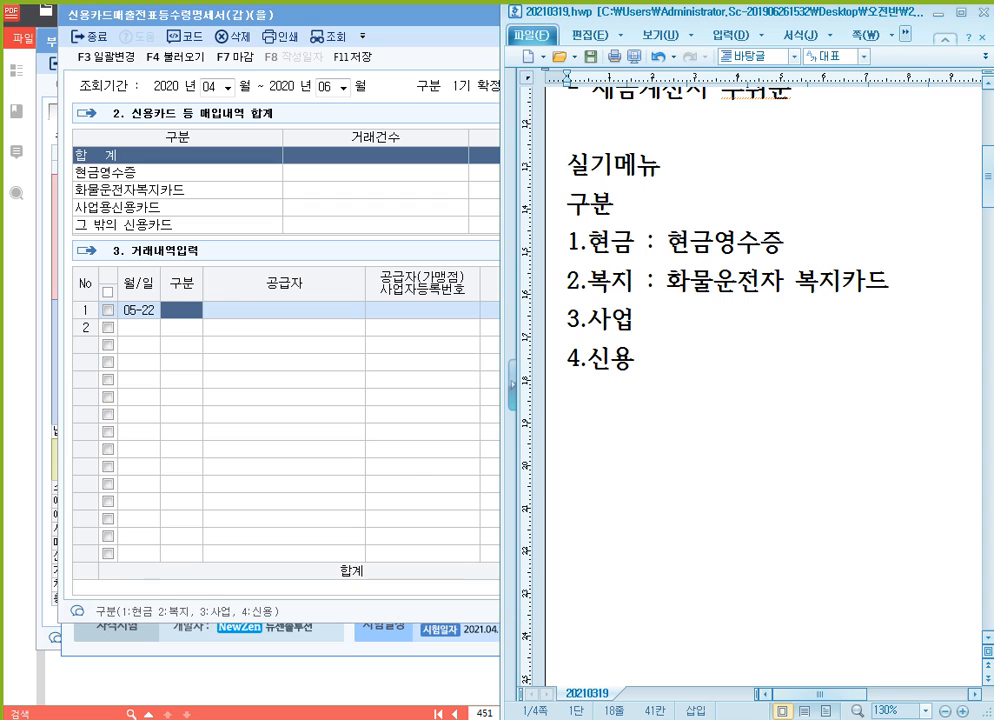
{"action": "key", "text": "shift+Left"}
Add the description ": 국세청에 등록한 법인 신용카드" to the 3.사업 line.
{"action": "key", "text": "Down"}
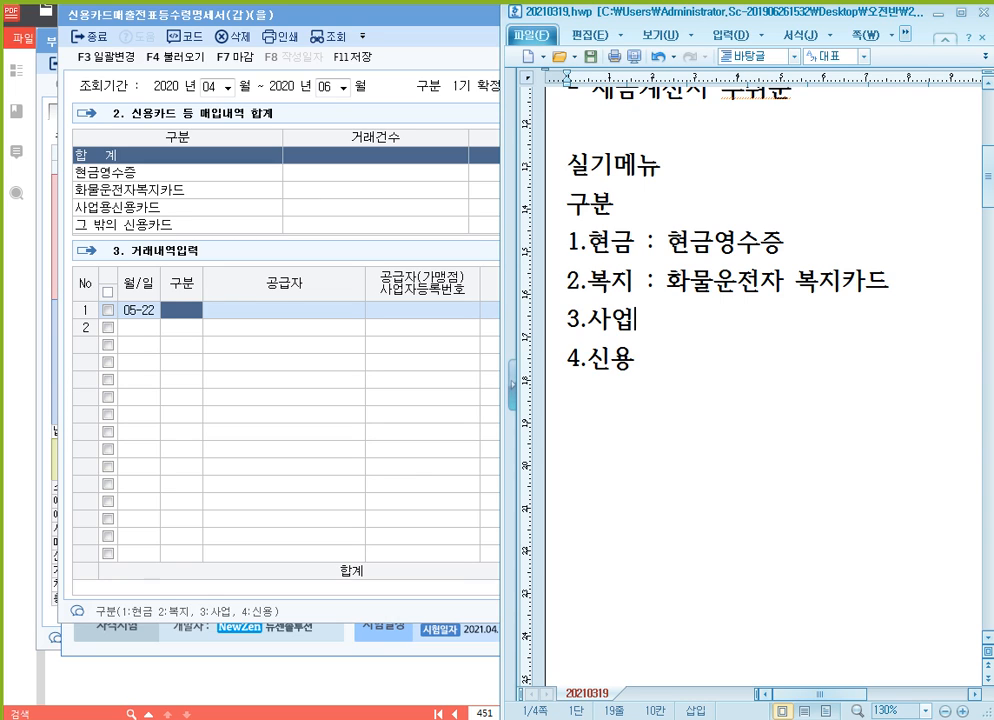
{"action": "type", "text": ": 국제"}
{"action": "type", "text": "청에 등록한 "}
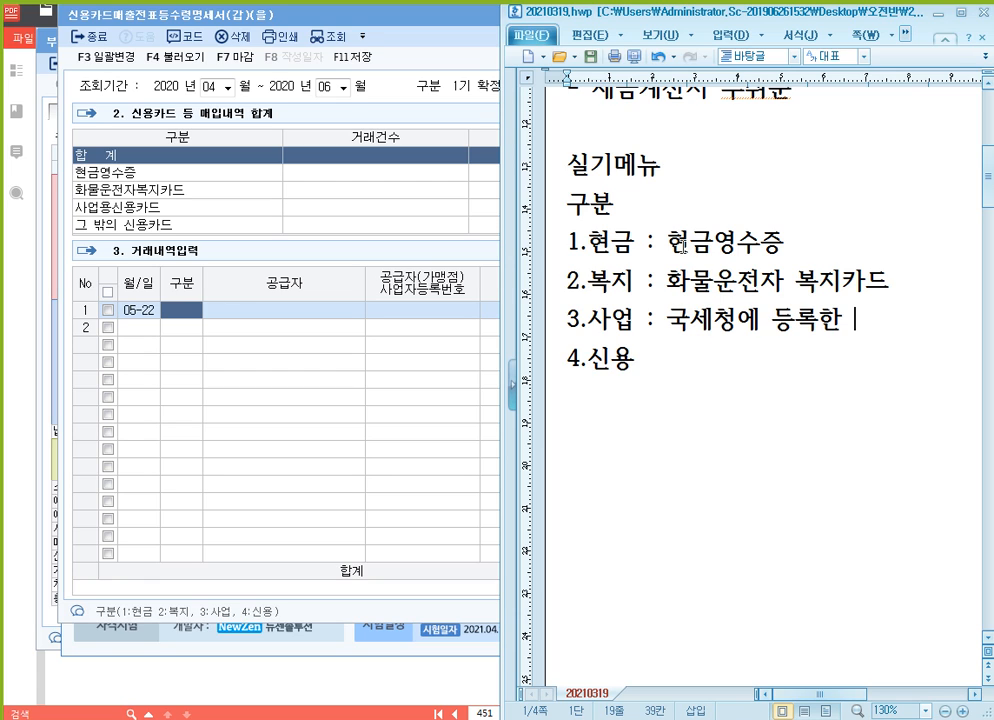
{"action": "type", "text": "법인 ㅅ"}
{"action": "type", "text": "신용카드"}
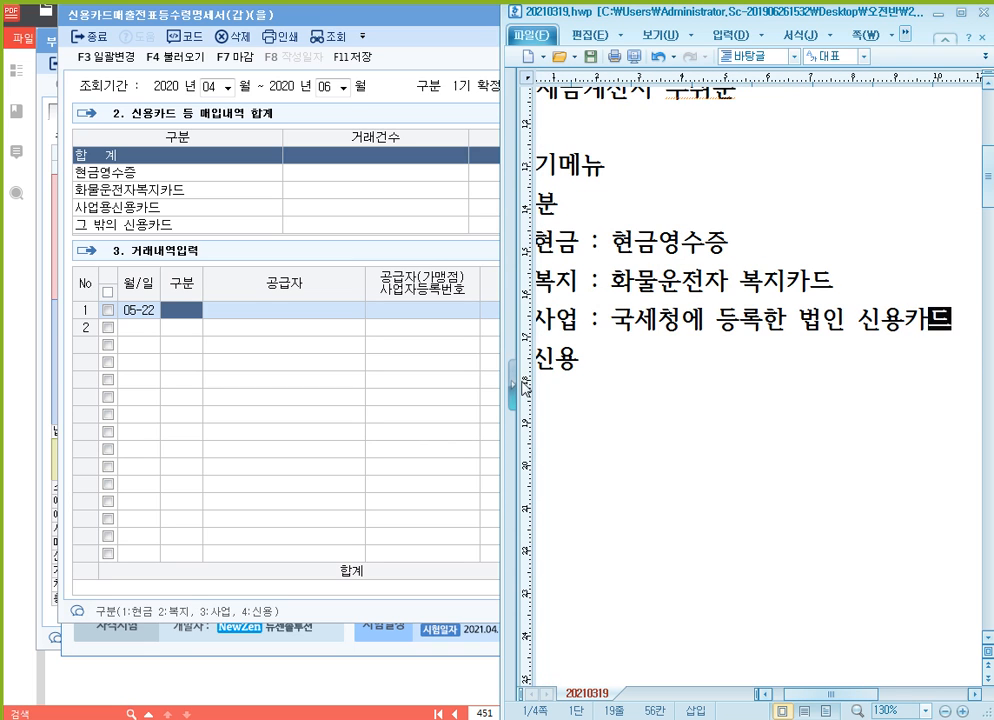
Widen the notes window and add the description ": 국세청에 등록한 종업원 카드" to the 4.신용 line.
{"action": "left_click_drag", "start_coordinate": [509, 387], "coordinate": [386, 383]}
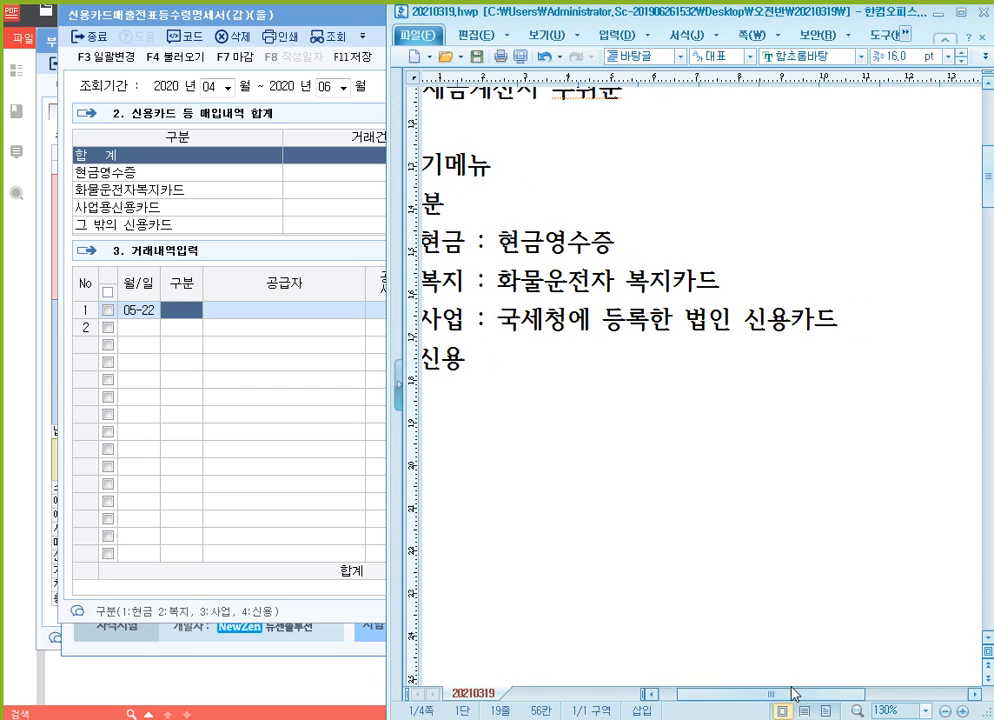
{"action": "left_click", "coordinate": [637, 363]}
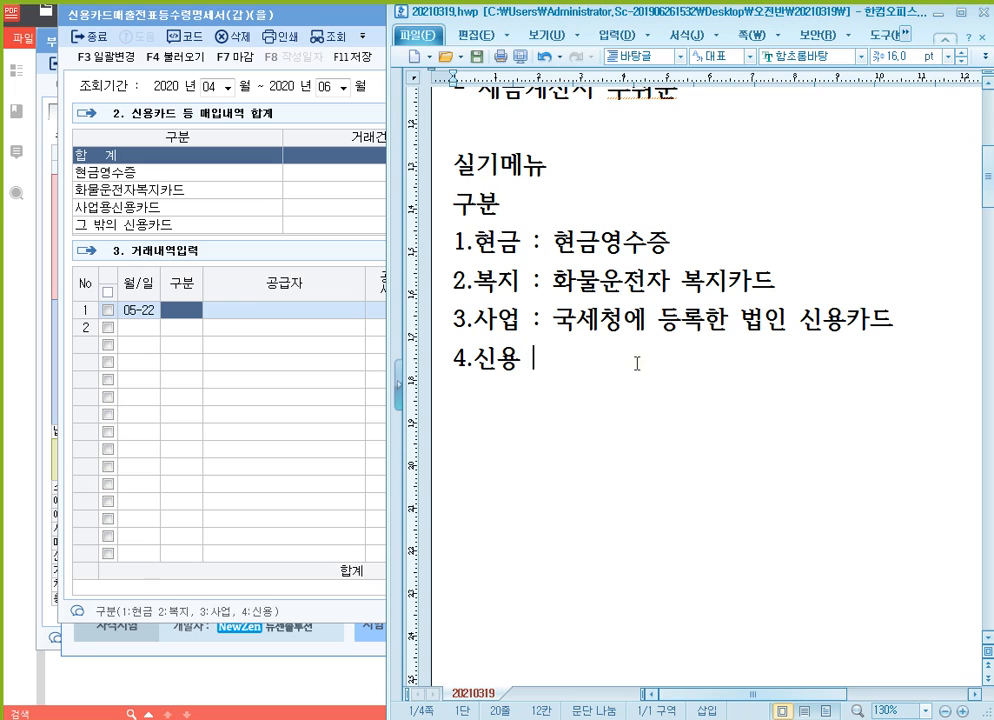
{"action": "type", "text": ": ㄱ국세청"}
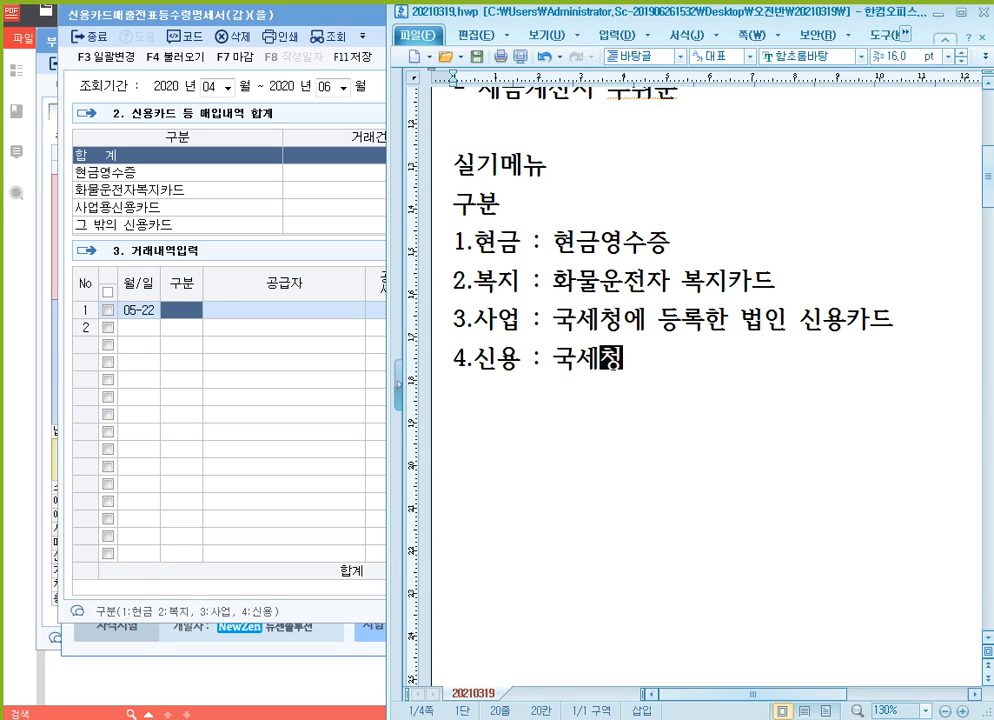
{"action": "type", "text": "에 등ㄹ록한 "}
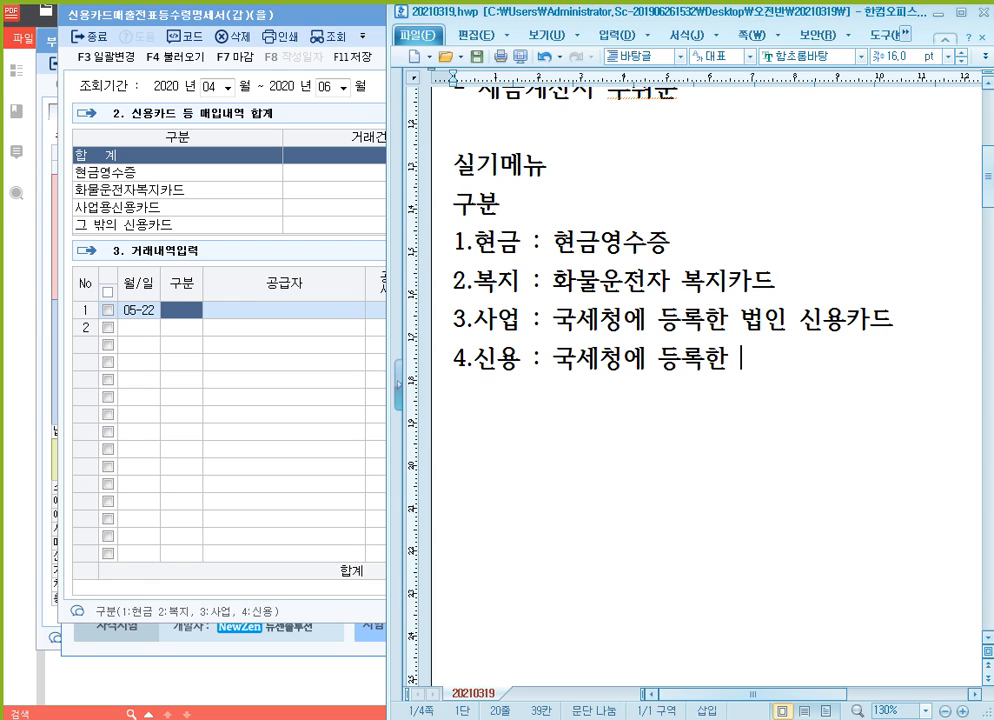
{"action": "type", "text": "종어업원 카"}
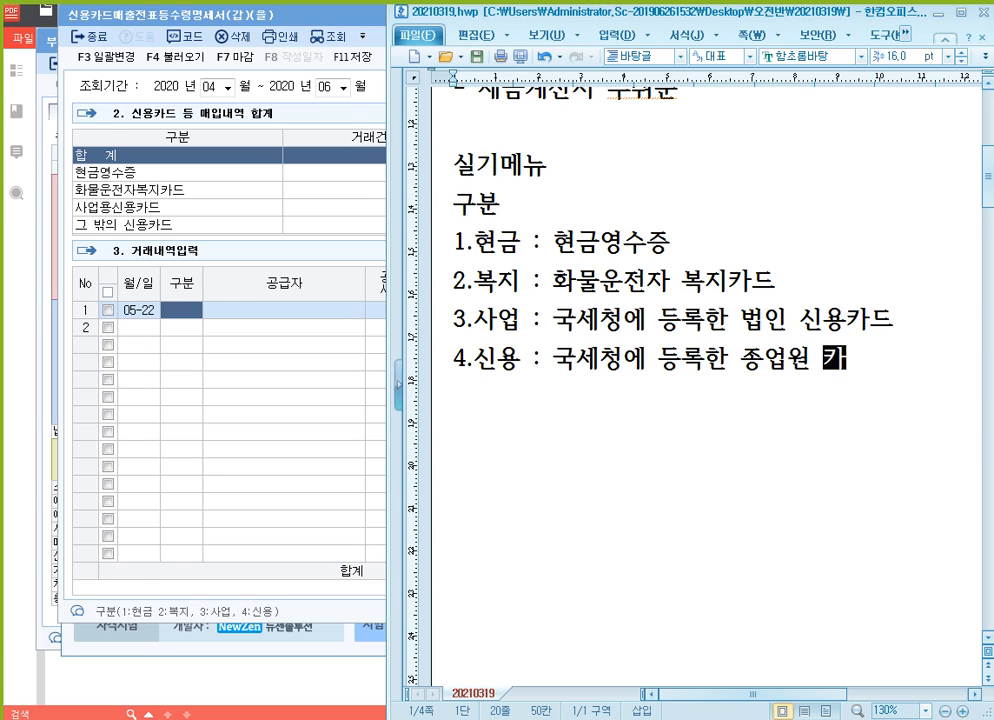
{"action": "type", "text": "드"}
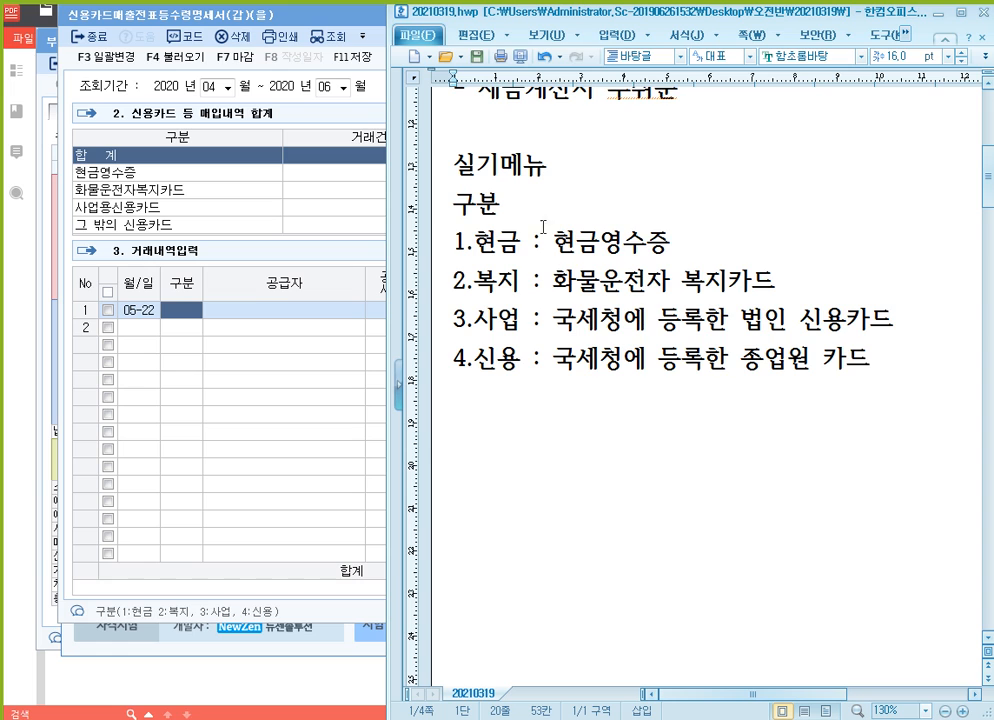
Return to KcLep and show the 구분 options for the 05-22 transaction row.
{"action": "left_click", "coordinate": [186, 318]}
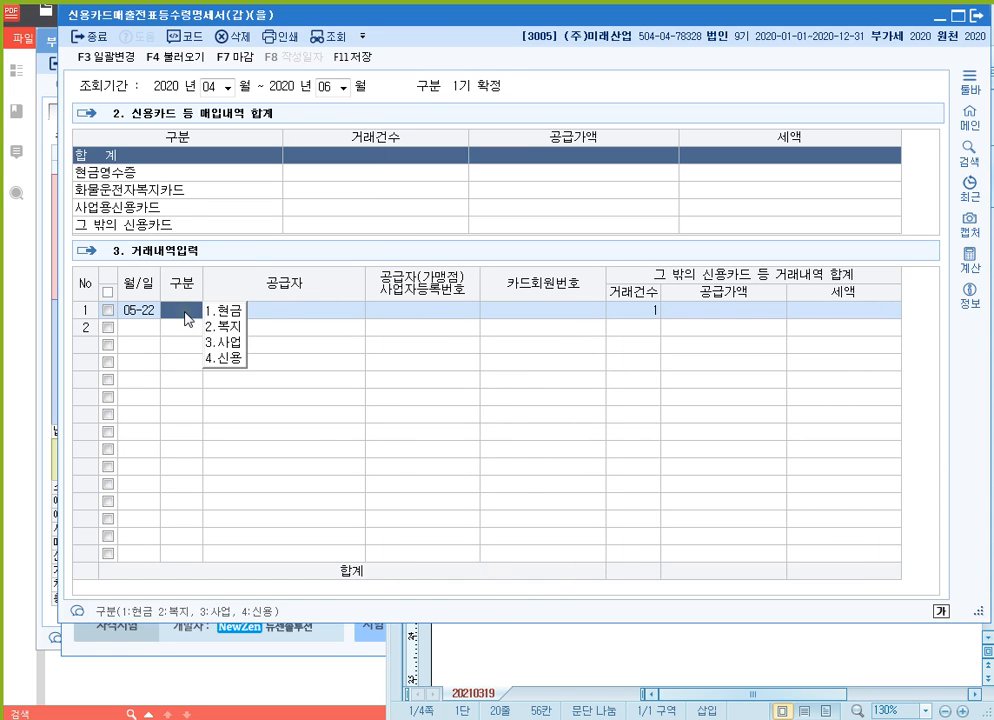
{"action": "left_click", "coordinate": [559, 659]}
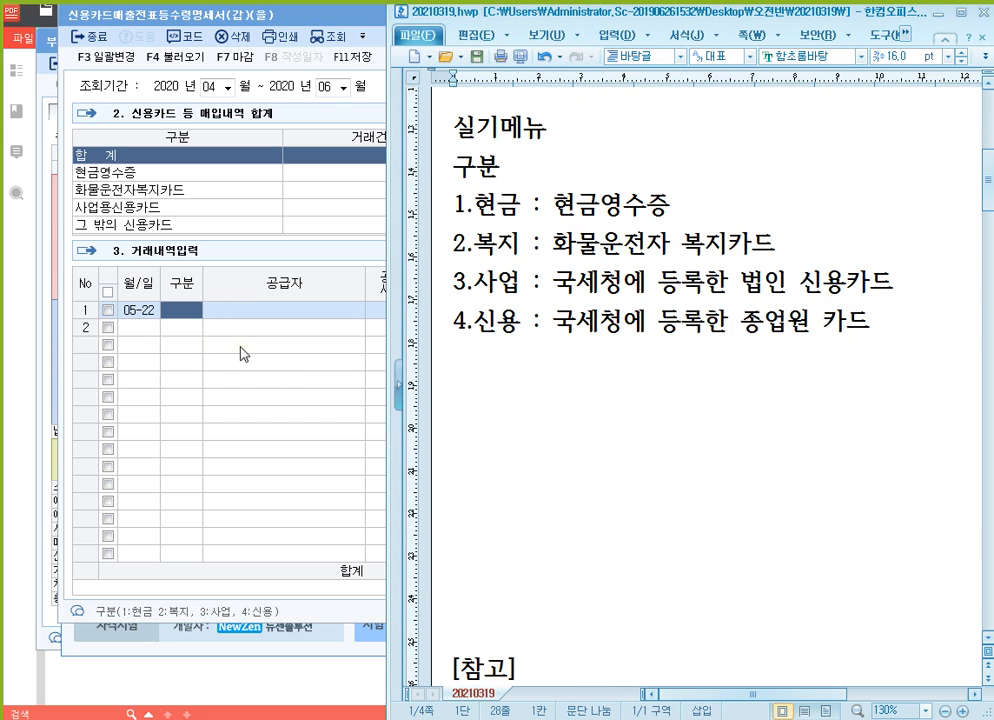
{"action": "left_click", "coordinate": [183, 318]}
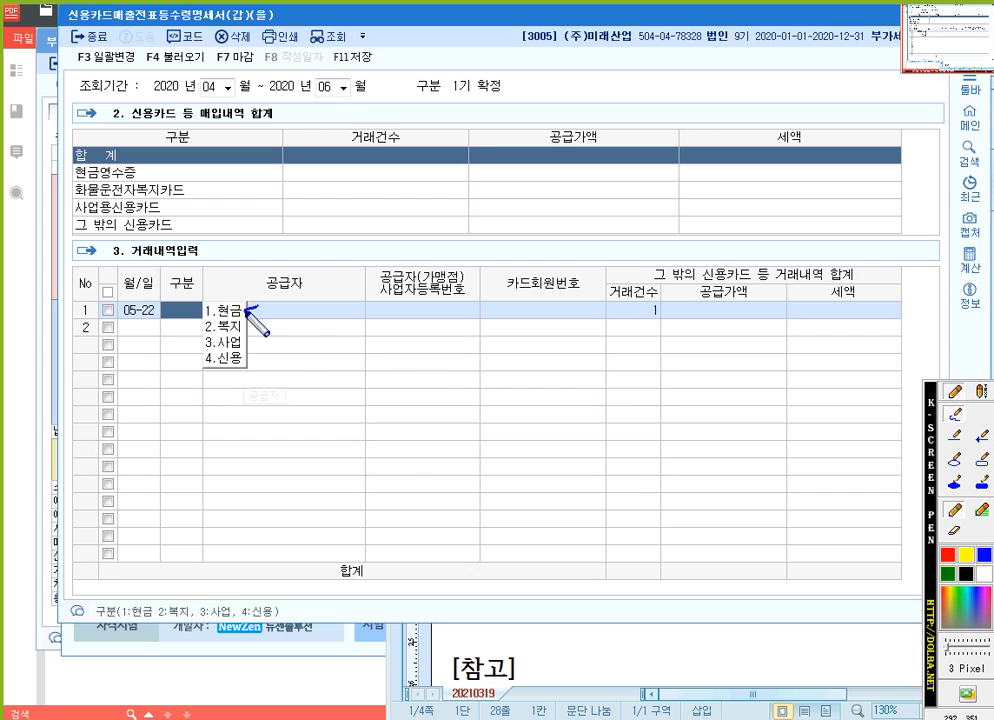
Connect each 구분 option to its matching row in the 매입내역 합계 table with blue screen-pen lines, and clear the drawing.
{"action": "mouse_move", "coordinate": [246, 310]}
{"action": "left_mouse_down"}
{"action": "mouse_move", "coordinate": [305, 222]}
{"action": "mouse_move", "coordinate": [232, 165]}
{"action": "mouse_move", "coordinate": [182, 172]}
{"action": "left_mouse_up"}
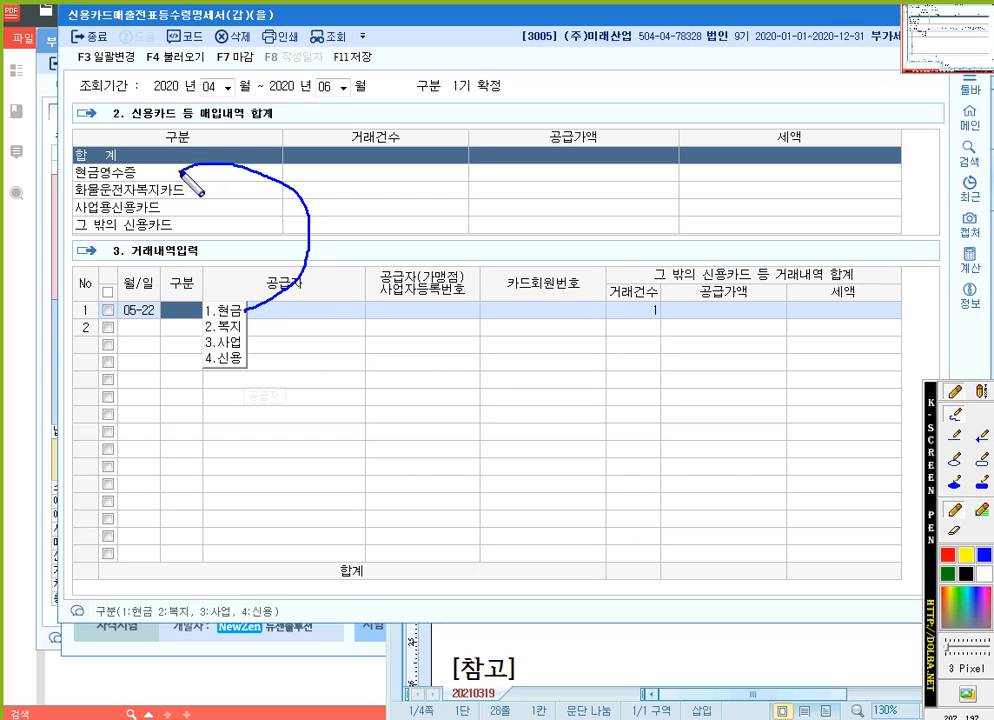
{"action": "mouse_move", "coordinate": [246, 326]}
{"action": "left_mouse_down"}
{"action": "mouse_move", "coordinate": [311, 209]}
{"action": "mouse_move", "coordinate": [202, 188]}
{"action": "left_mouse_up"}
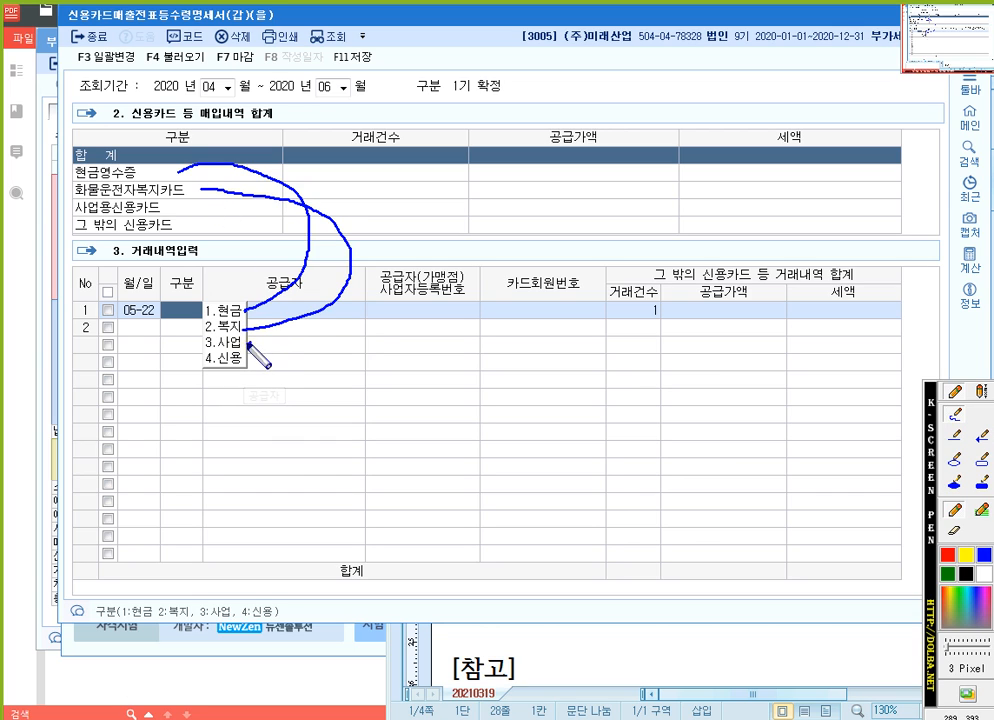
{"action": "mouse_move", "coordinate": [250, 343]}
{"action": "left_mouse_down"}
{"action": "mouse_move", "coordinate": [378, 250]}
{"action": "mouse_move", "coordinate": [290, 212]}
{"action": "mouse_move", "coordinate": [212, 207]}
{"action": "left_mouse_up"}
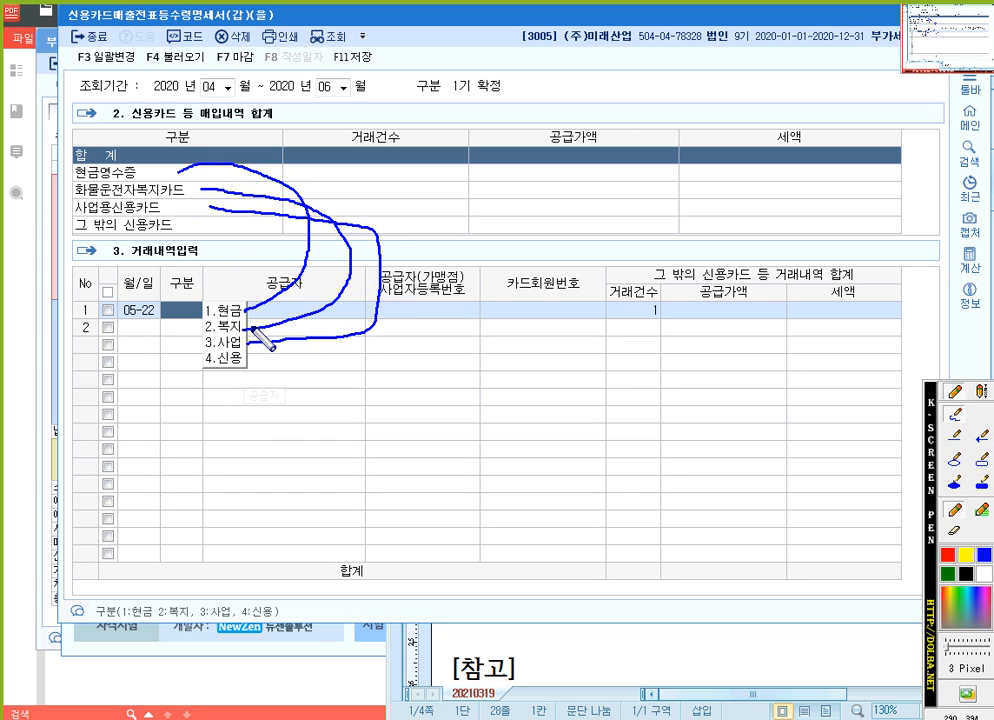
{"action": "mouse_move", "coordinate": [246, 359]}
{"action": "left_mouse_down"}
{"action": "mouse_move", "coordinate": [329, 362]}
{"action": "mouse_move", "coordinate": [378, 280]}
{"action": "mouse_move", "coordinate": [250, 232]}
{"action": "left_mouse_up"}
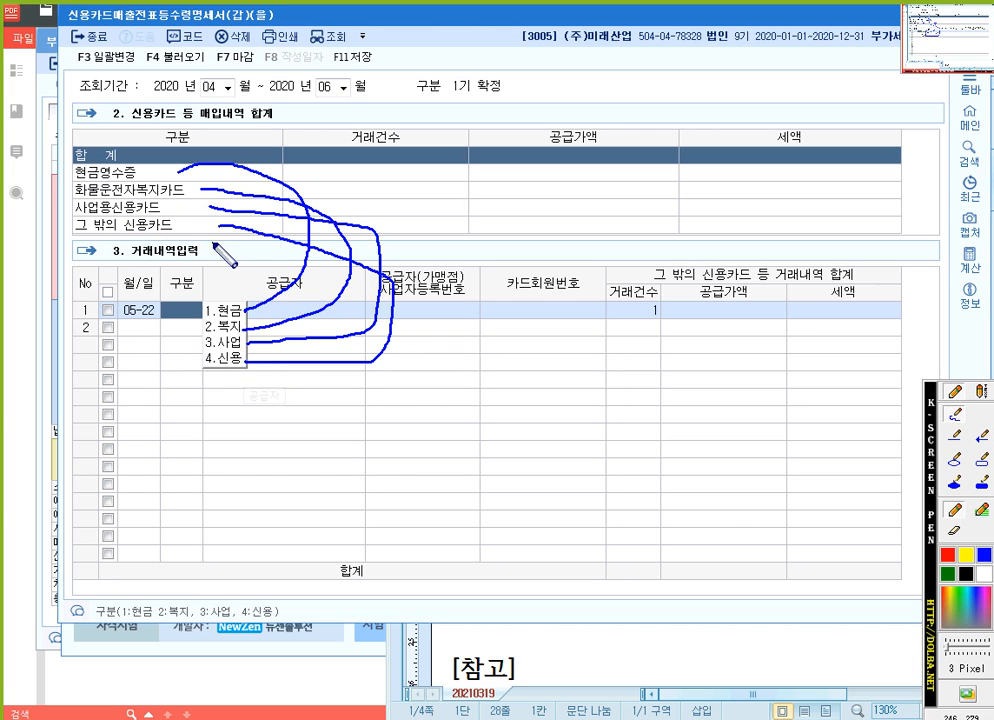
{"action": "mouse_move", "coordinate": [242, 352]}
{"action": "left_mouse_down"}
{"action": "mouse_move", "coordinate": [196, 358]}
{"action": "mouse_move", "coordinate": [234, 373]}
{"action": "left_mouse_up"}
{"action": "key", "text": "Escape"}
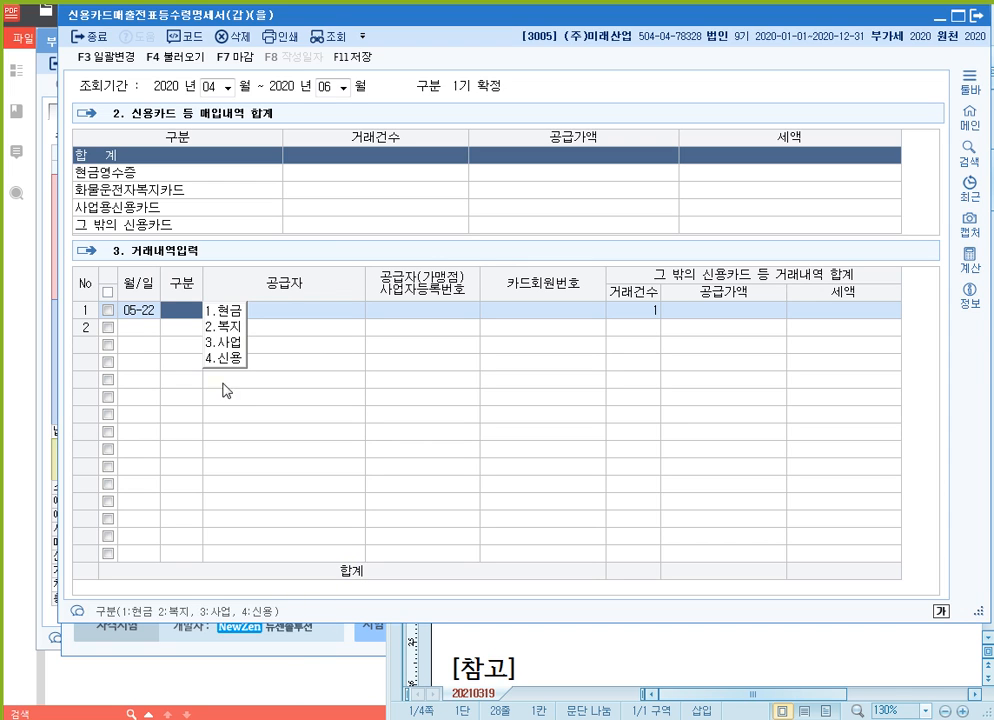
Switch to the PDF textbook and read the 신용카드매출전표등수령명세서 exercise and its transaction table on page 452.
{"action": "left_click", "coordinate": [344, 688]}
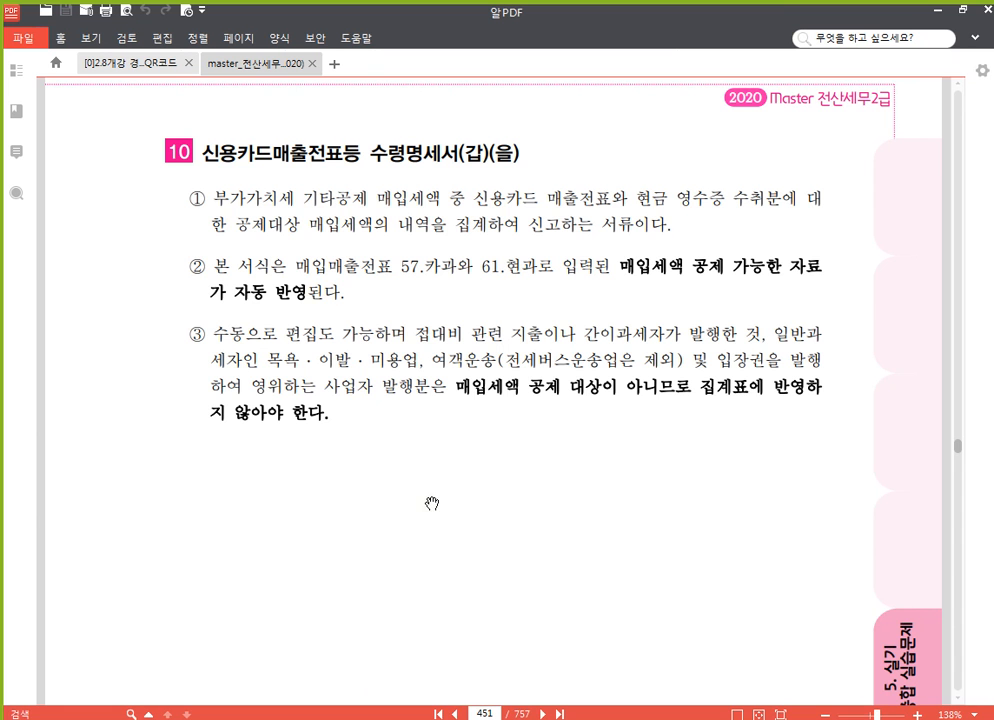
{"action": "scroll", "coordinate": [431, 503], "scroll_direction": "down", "scroll_amount": 10}
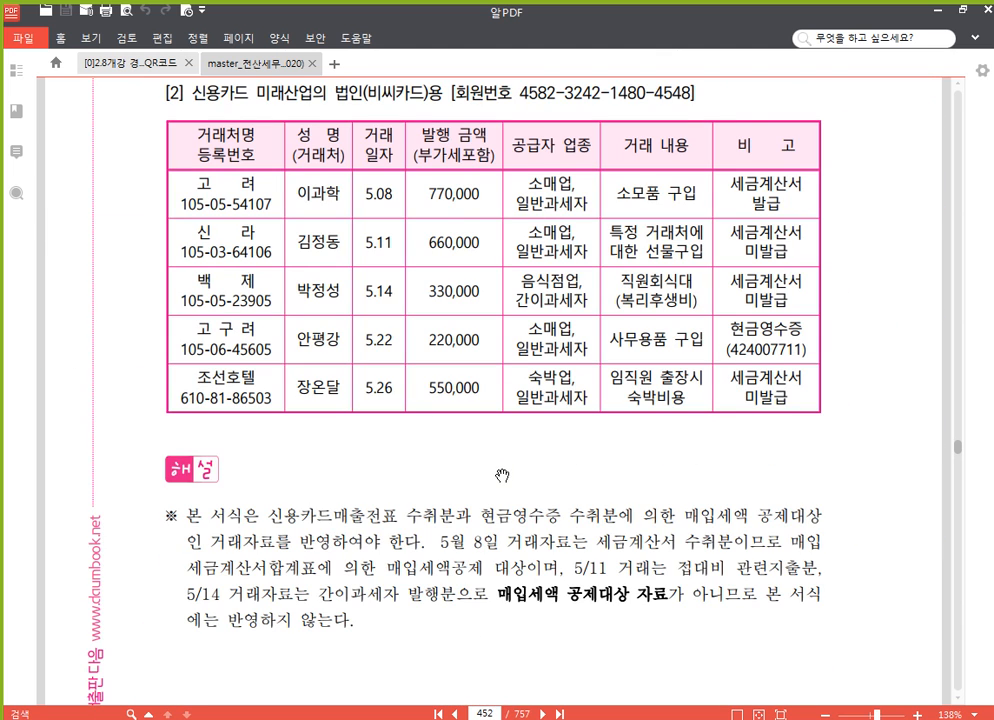
{"action": "scroll", "coordinate": [502, 470], "scroll_direction": "up", "scroll_amount": 2}
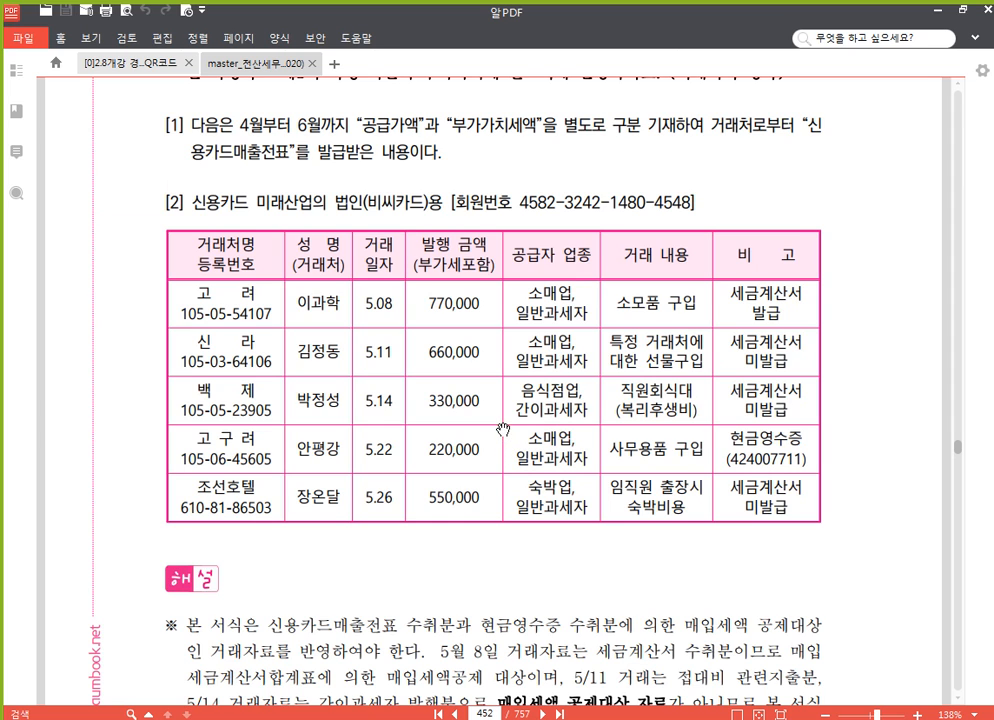
{"action": "scroll", "coordinate": [484, 540], "scroll_direction": "up", "scroll_amount": 1}
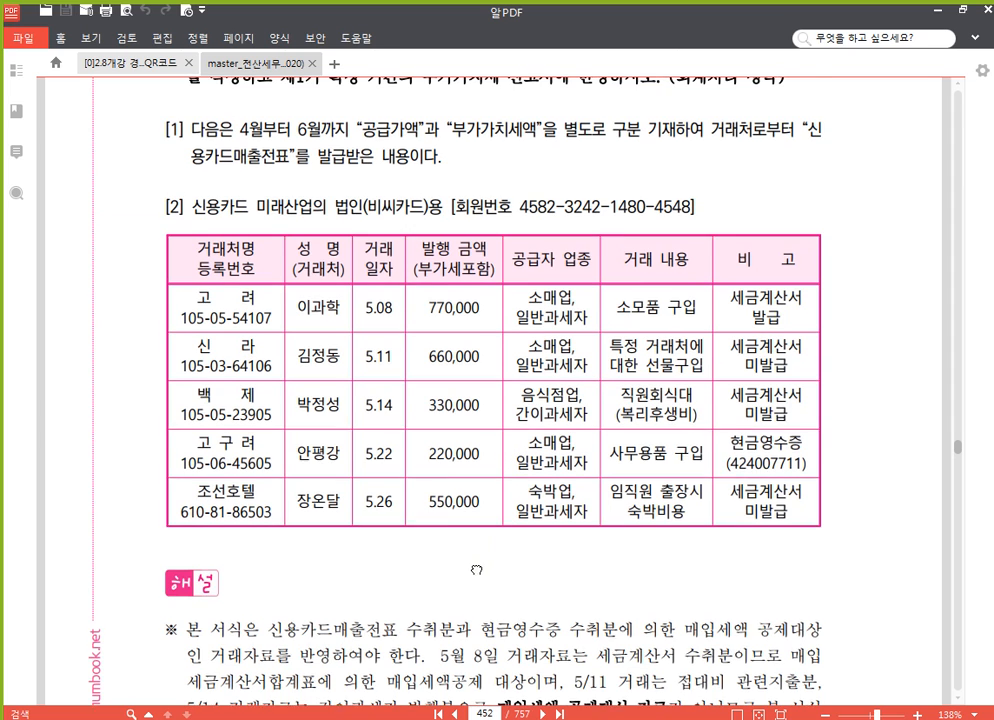
{"action": "left_click_drag", "start_coordinate": [476, 597], "coordinate": [476, 606]}
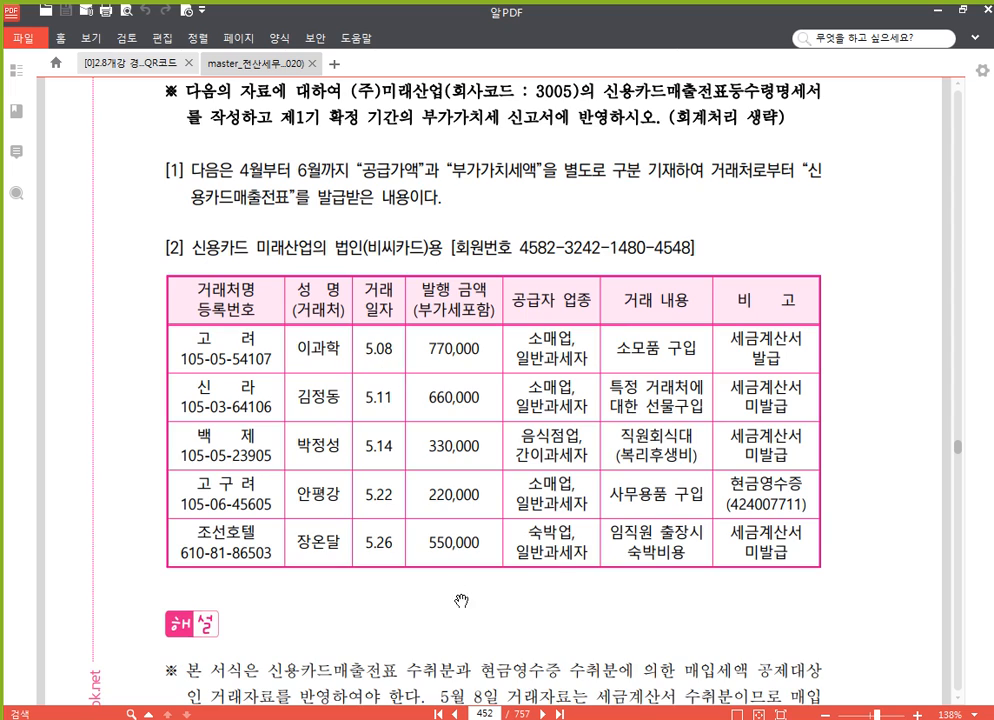
{"action": "scroll", "coordinate": [459, 566], "scroll_direction": "down", "scroll_amount": 1}
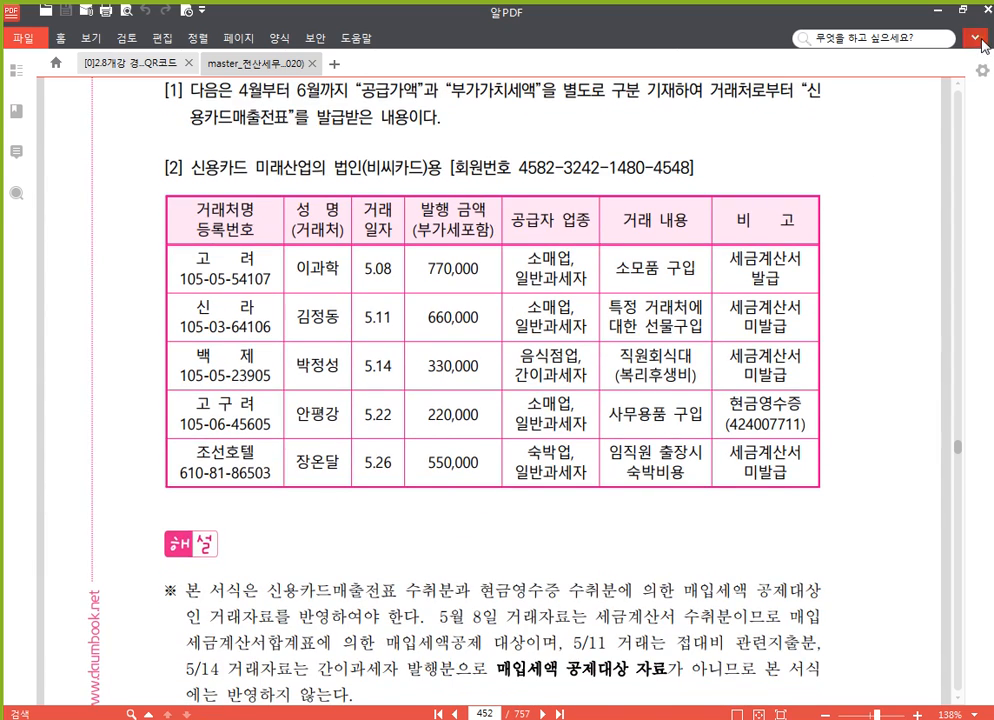
Activate the text selection tool and underline 세금계산서 발급 in the 비고 cell of the 5.08 고려 row.
{"action": "left_click", "coordinate": [973, 38]}
{"action": "left_click", "coordinate": [57, 80]}
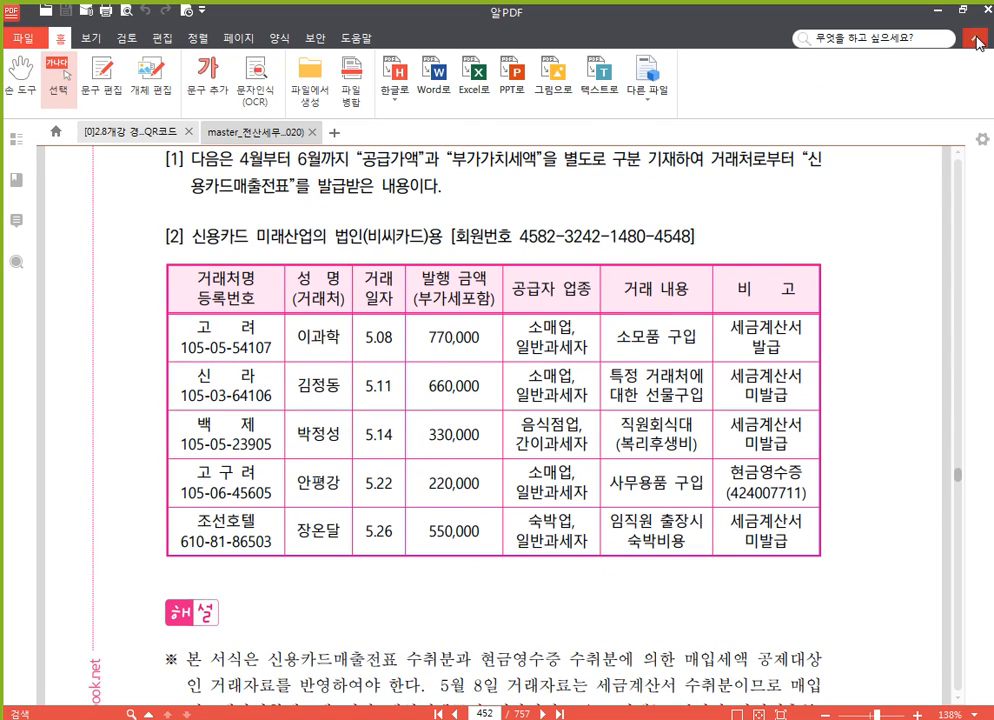
{"action": "left_click", "coordinate": [333, 265]}
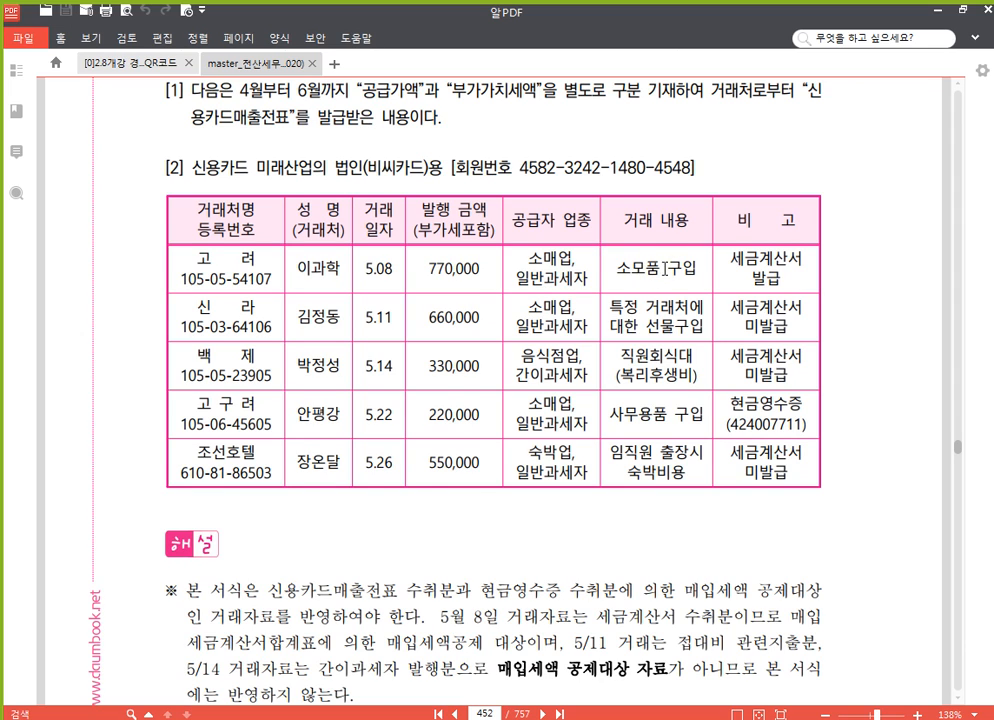
{"action": "left_click_drag", "start_coordinate": [729, 257], "coordinate": [795, 278]}
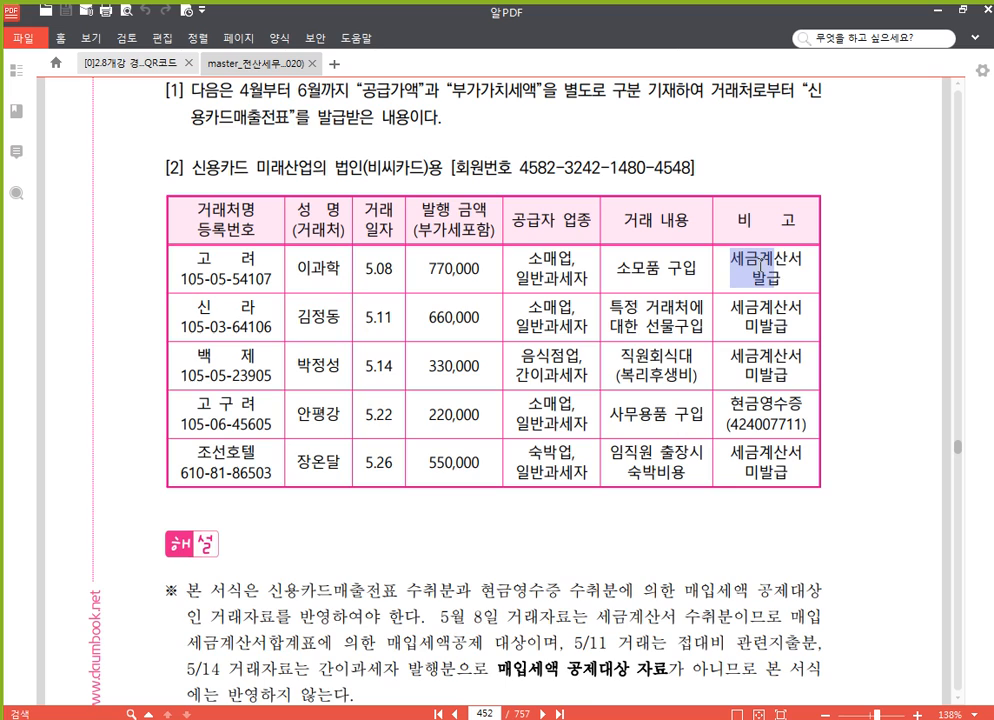
{"action": "left_click", "coordinate": [797, 268]}
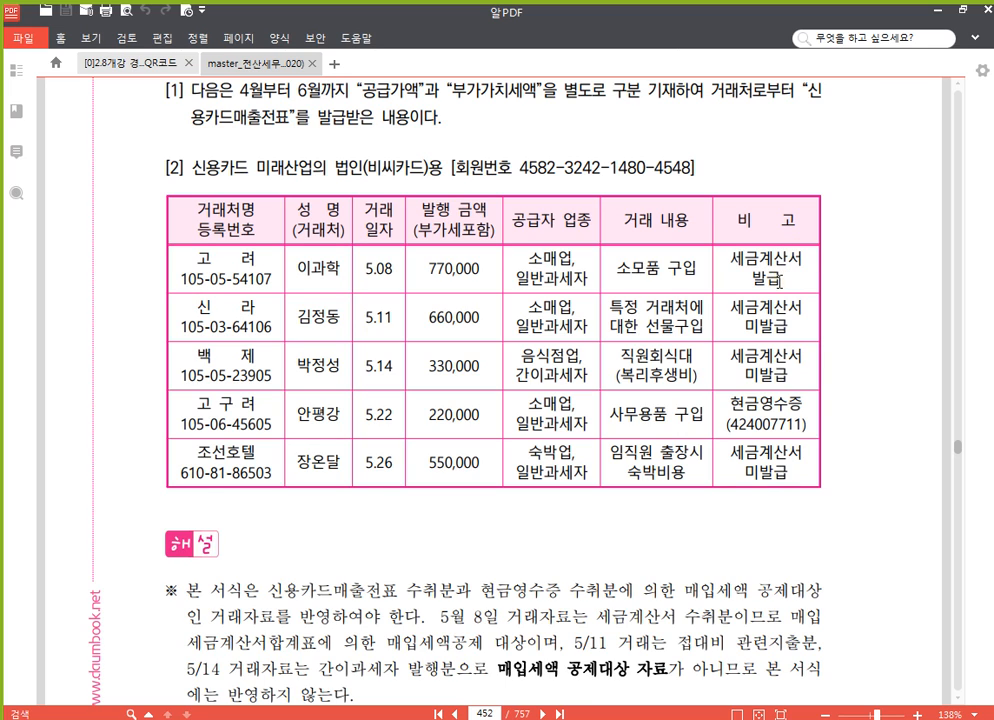
{"action": "left_click_drag", "start_coordinate": [780, 269], "coordinate": [813, 268]}
{"action": "left_click", "coordinate": [729, 256]}
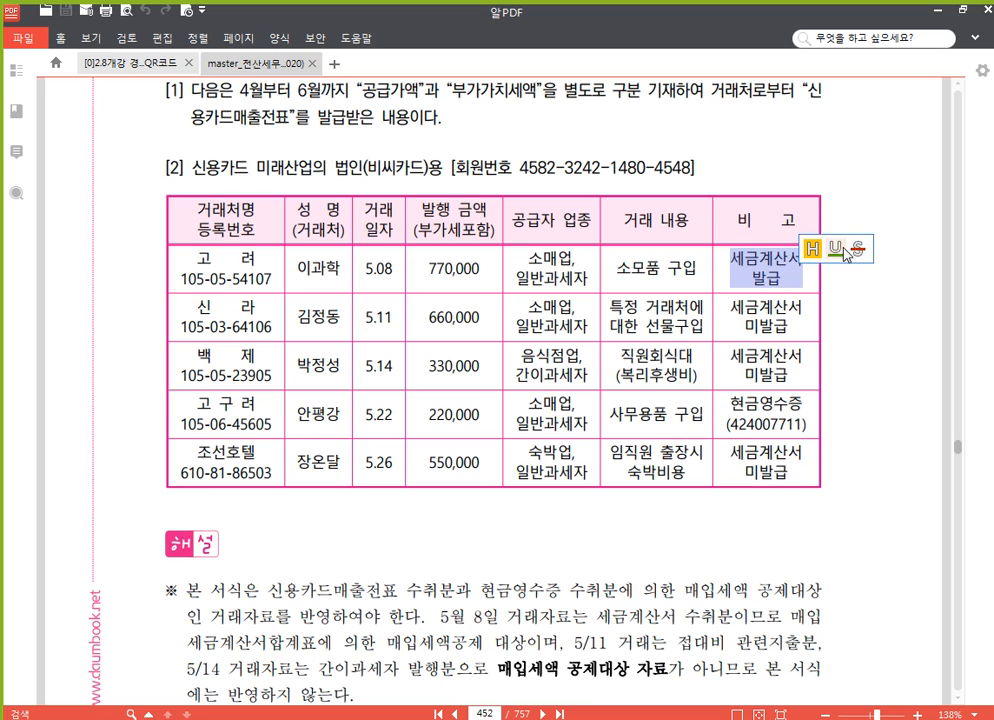
{"action": "left_click", "coordinate": [834, 248]}
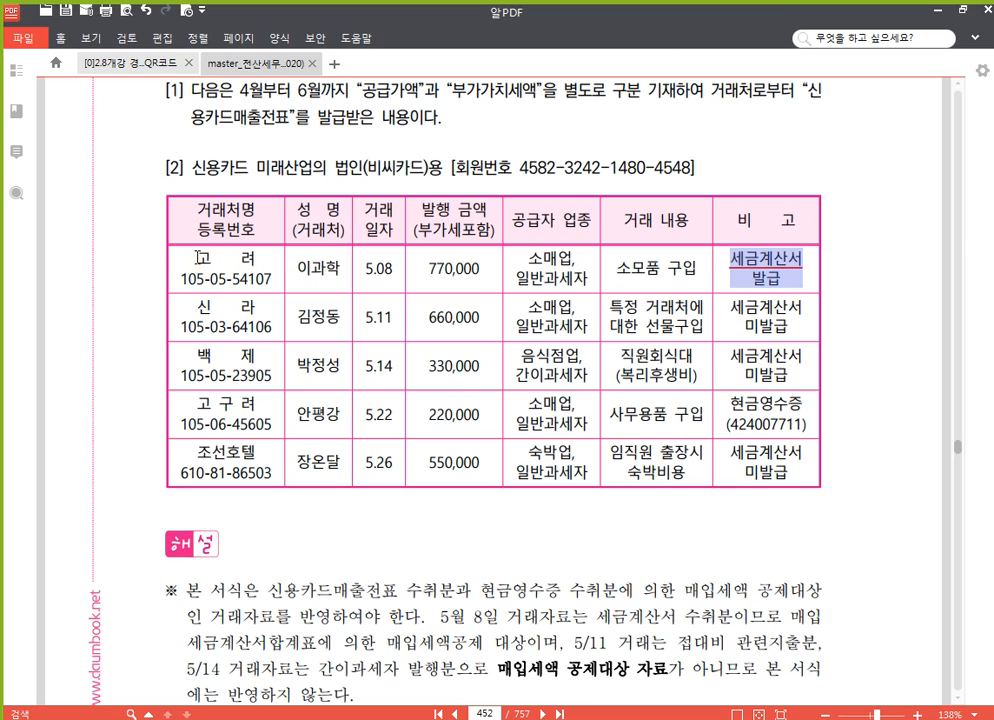
{"action": "mouse_move", "coordinate": [198, 258]}
{"action": "left_mouse_down"}
{"action": "mouse_move", "coordinate": [191, 262]}
{"action": "mouse_move", "coordinate": [267, 278]}
{"action": "left_mouse_up"}
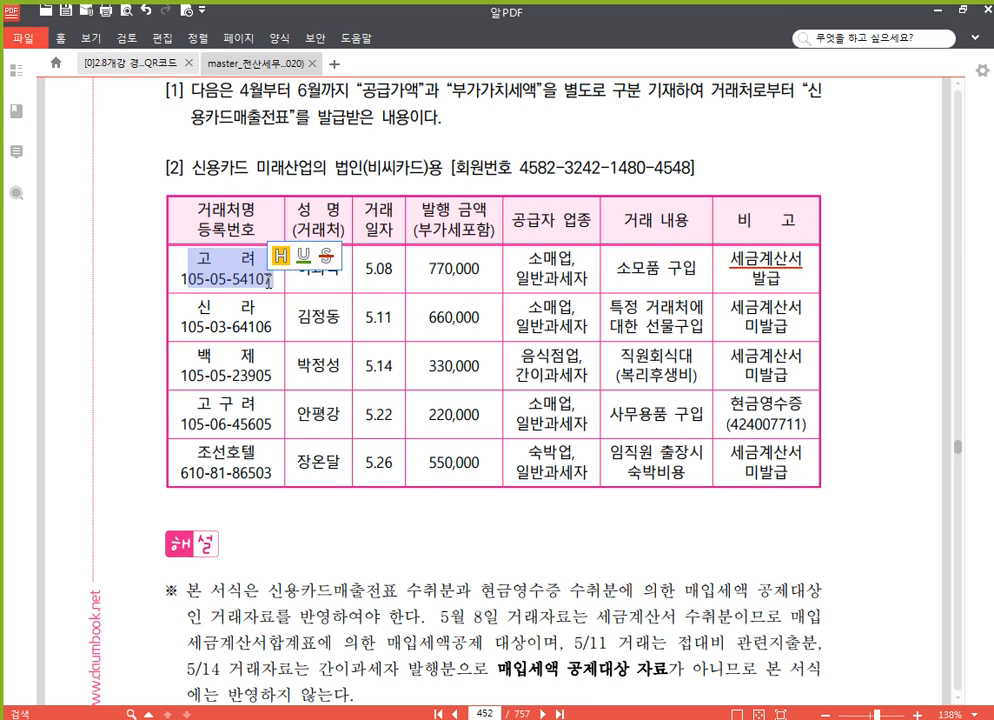
{"action": "left_click", "coordinate": [244, 281]}
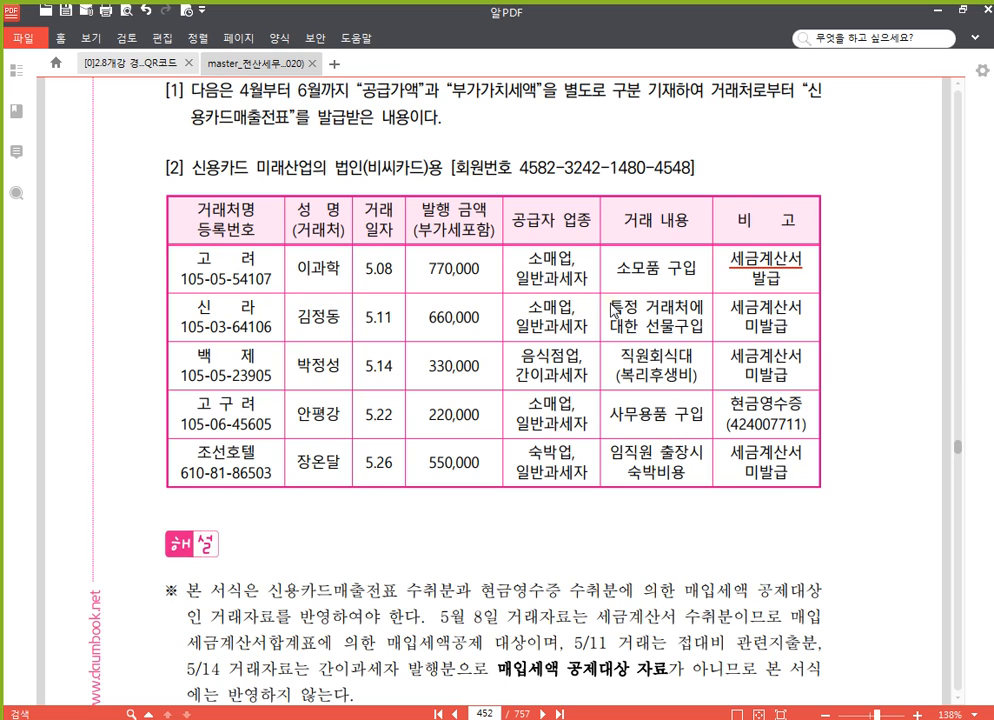
Strike through 특정 거래처에 대한 선물구입 in the 거래 내용 cell of the 5.11 신라 row.
{"action": "left_click_drag", "start_coordinate": [612, 309], "coordinate": [709, 336]}
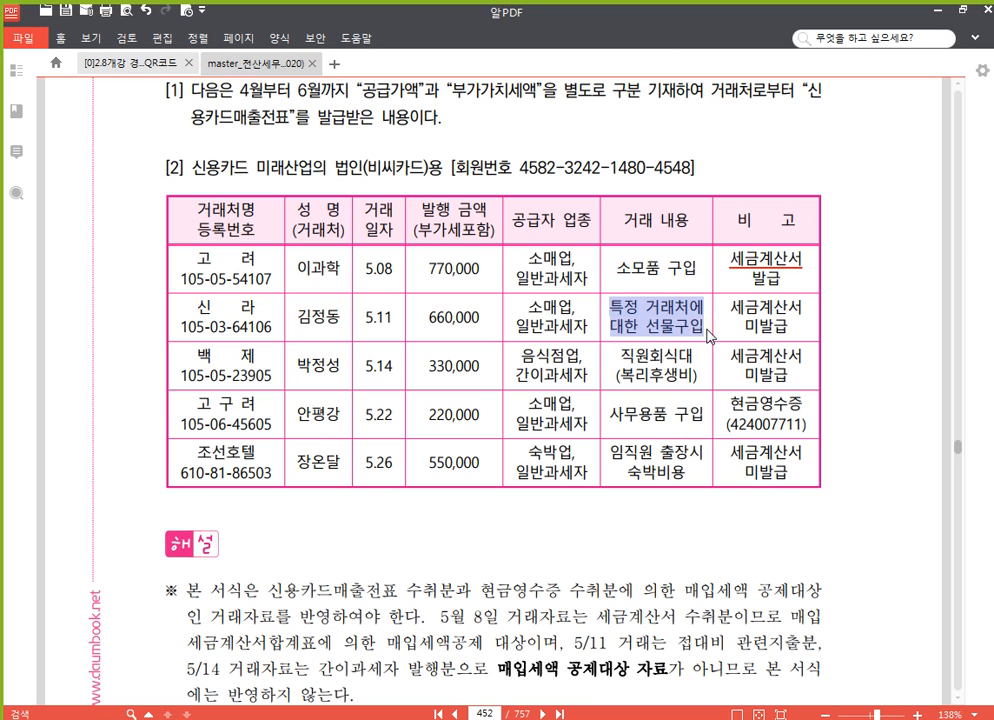
{"action": "left_click", "coordinate": [765, 304]}
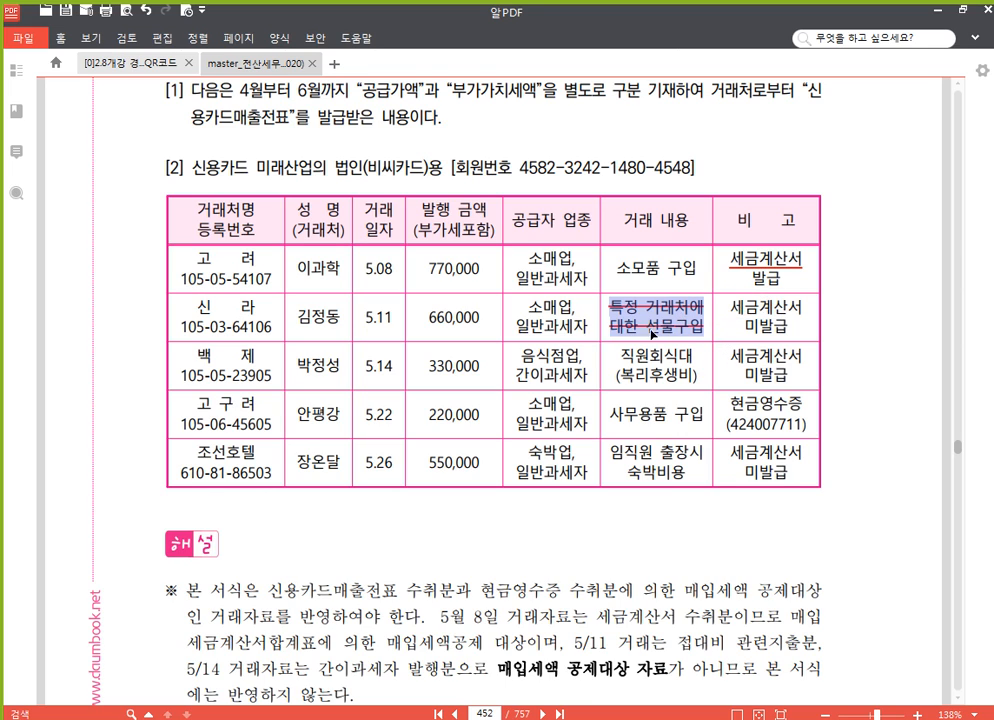
{"action": "left_click", "coordinate": [250, 320]}
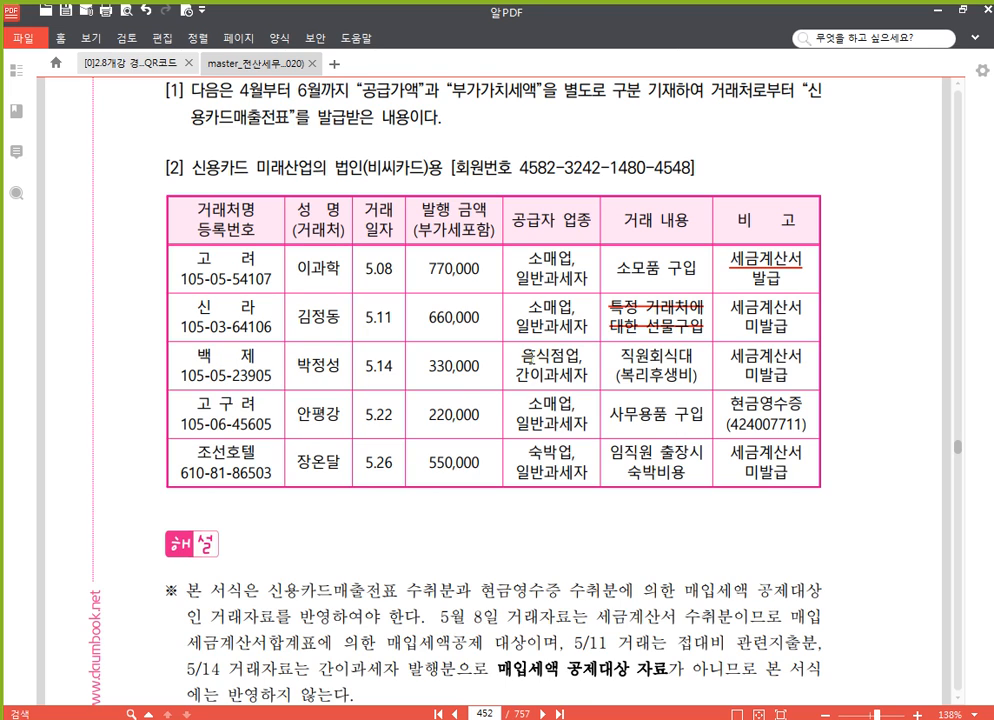
Strike through 간이과세자 in the 공급자 업종 cell of the 5.14 백제 row.
{"action": "left_click_drag", "start_coordinate": [566, 356], "coordinate": [589, 378]}
{"action": "left_click", "coordinate": [531, 391]}
{"action": "left_click", "coordinate": [645, 353]}
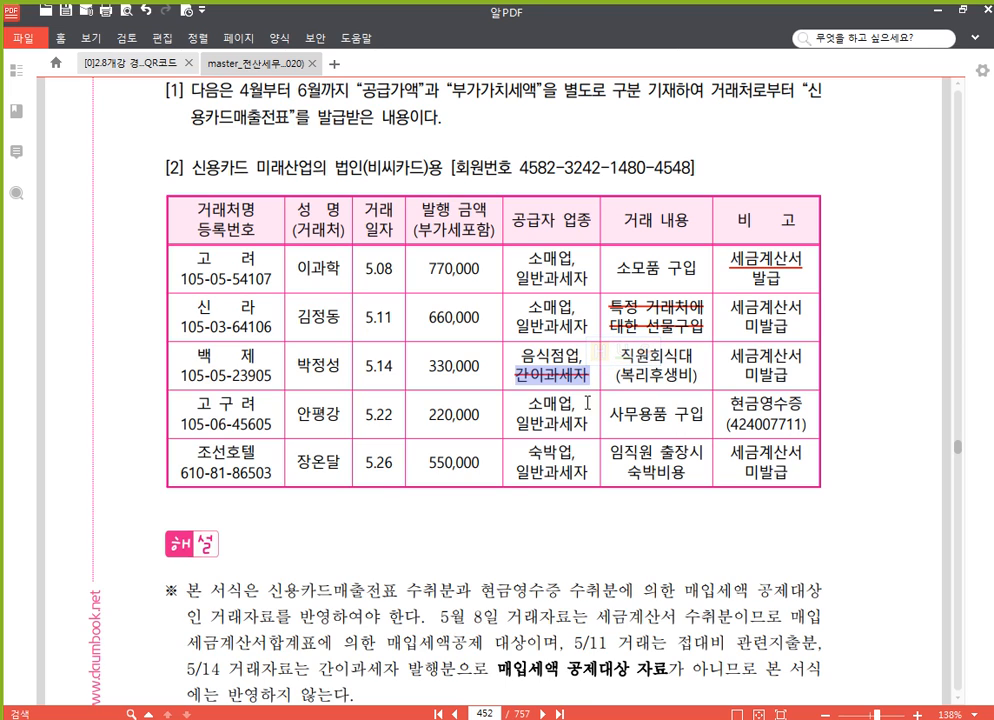
{"action": "left_click", "coordinate": [651, 389]}
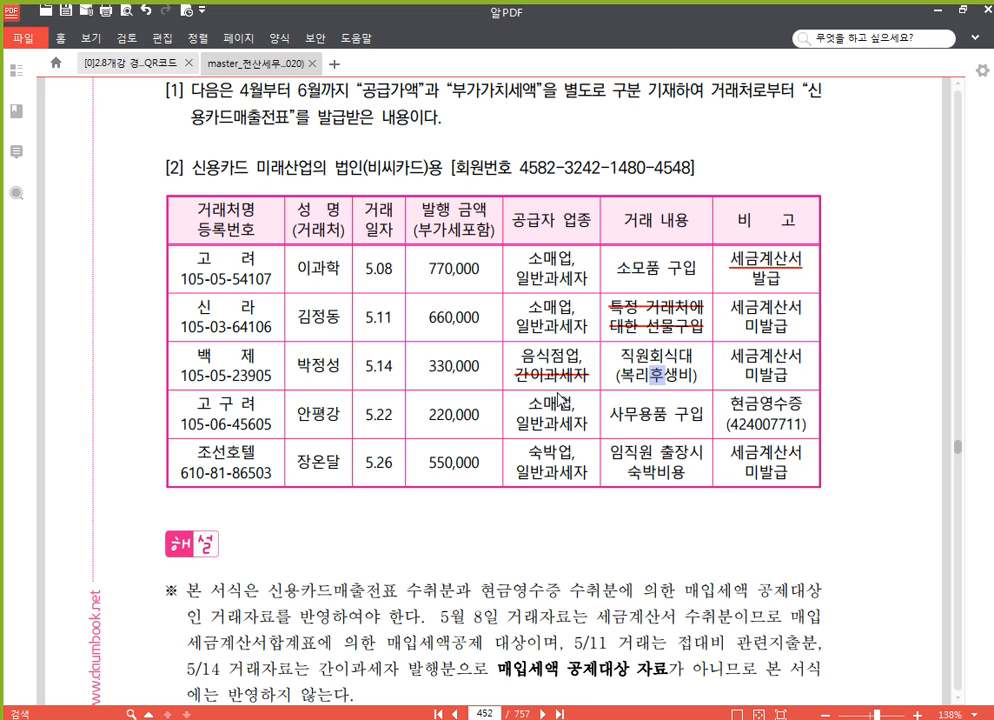
{"action": "left_click", "coordinate": [632, 378]}
{"action": "scroll", "coordinate": [384, 367], "scroll_direction": "down", "scroll_amount": 3}
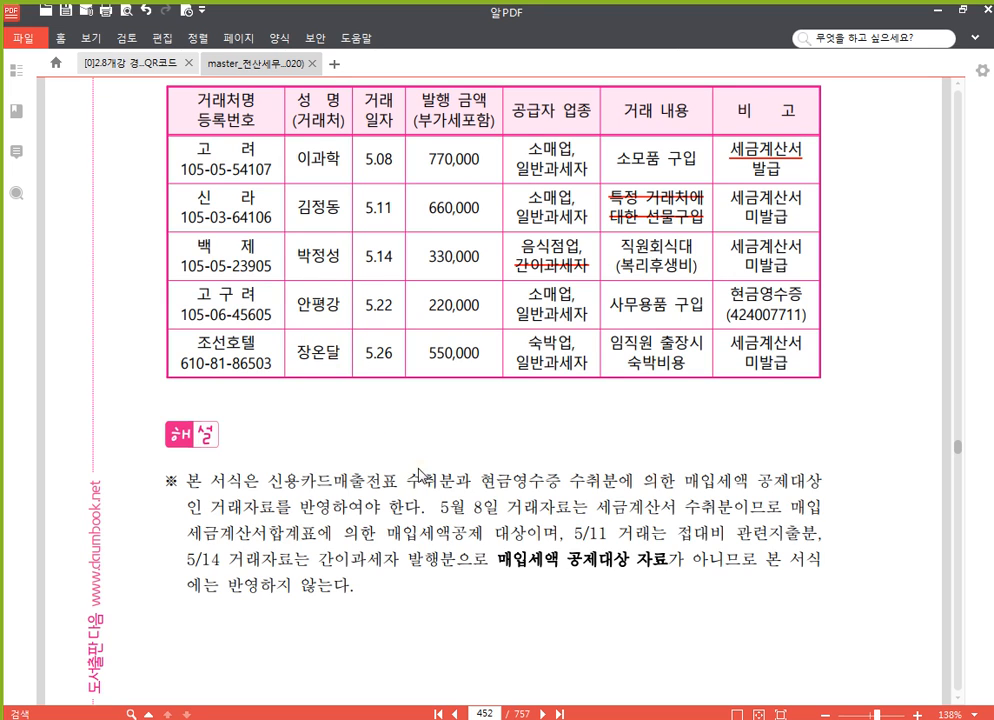
Return to KcLep, set the 05-22 row's 구분 to 1.현금 and choose 고구려 as its supplier.
{"action": "key", "text": "alt+Tab"}
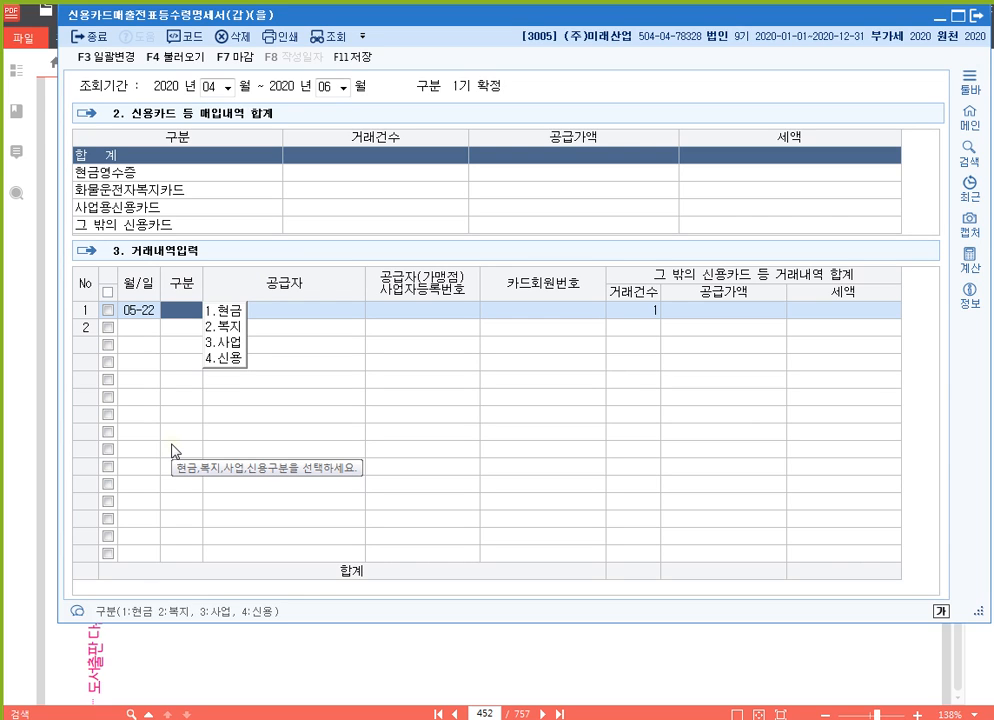
{"action": "key", "text": "1"}
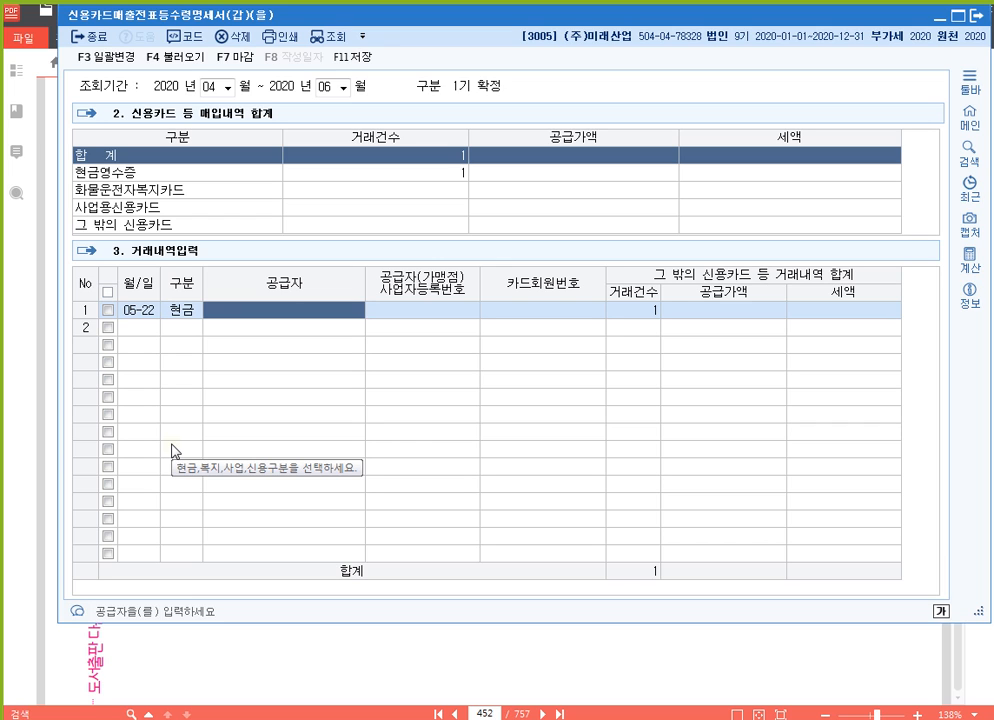
{"action": "key", "text": "F2"}
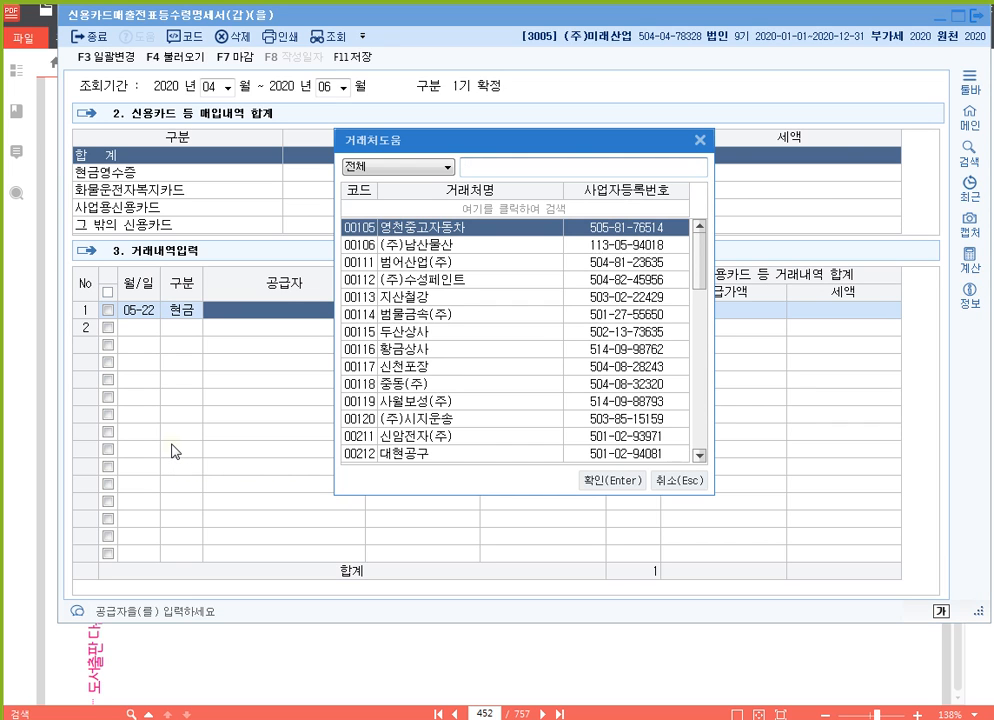
{"action": "type", "text": "고구"}
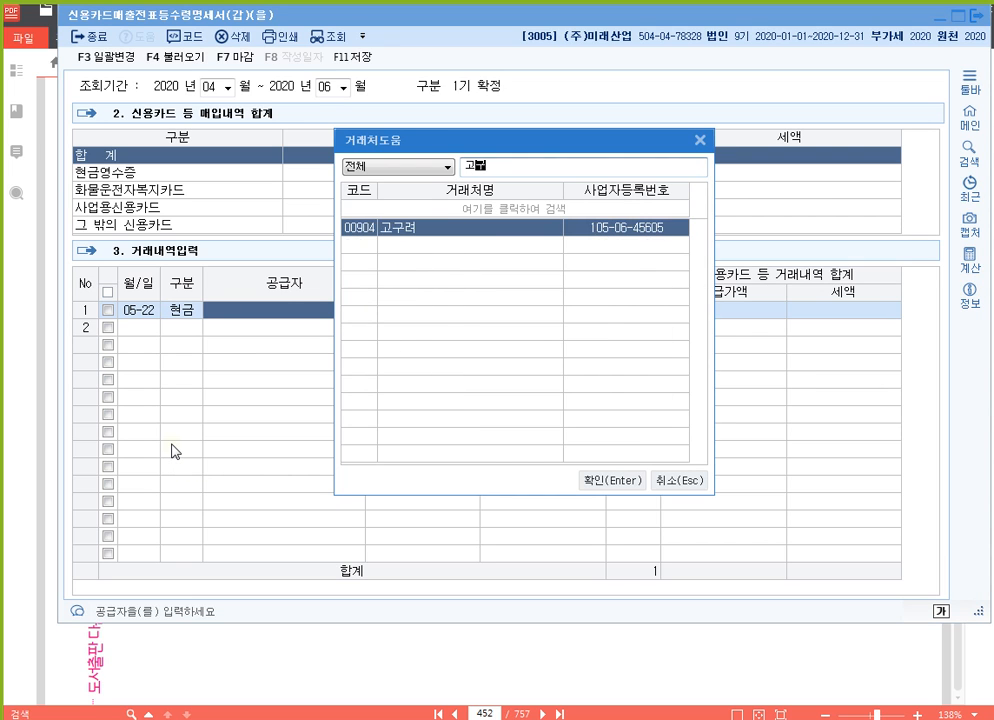
{"action": "key", "text": "Return"}
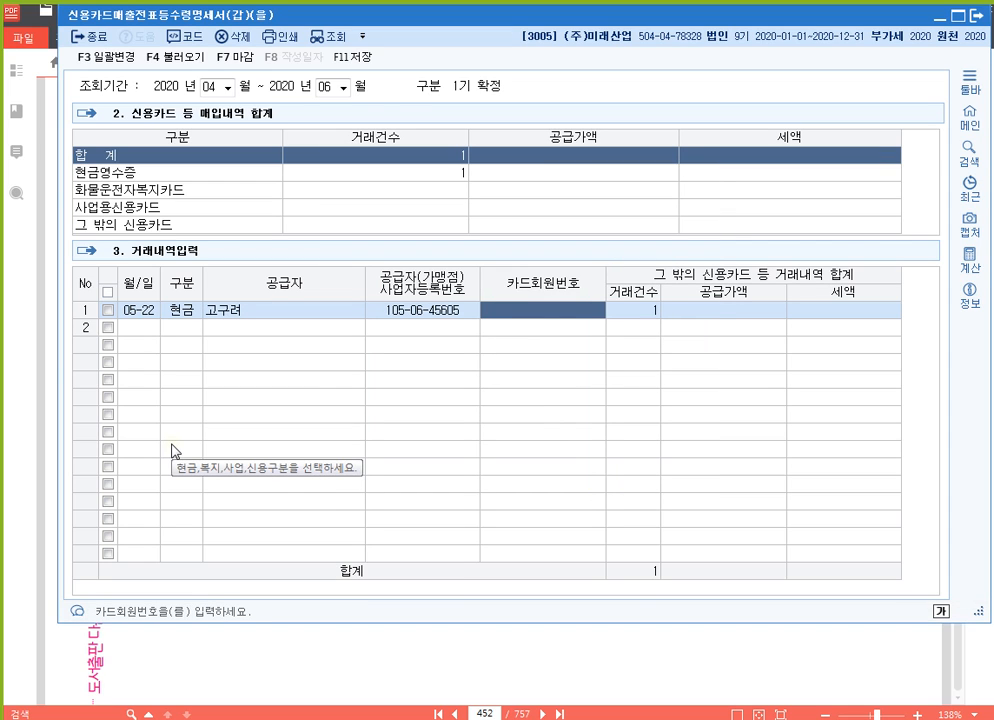
Leave the 05-22 row's 카드회원번호 blank and enter a 공급가액 of 200,000 to complete the row.
{"action": "key", "text": "Return"}
{"action": "key", "text": "Return"}
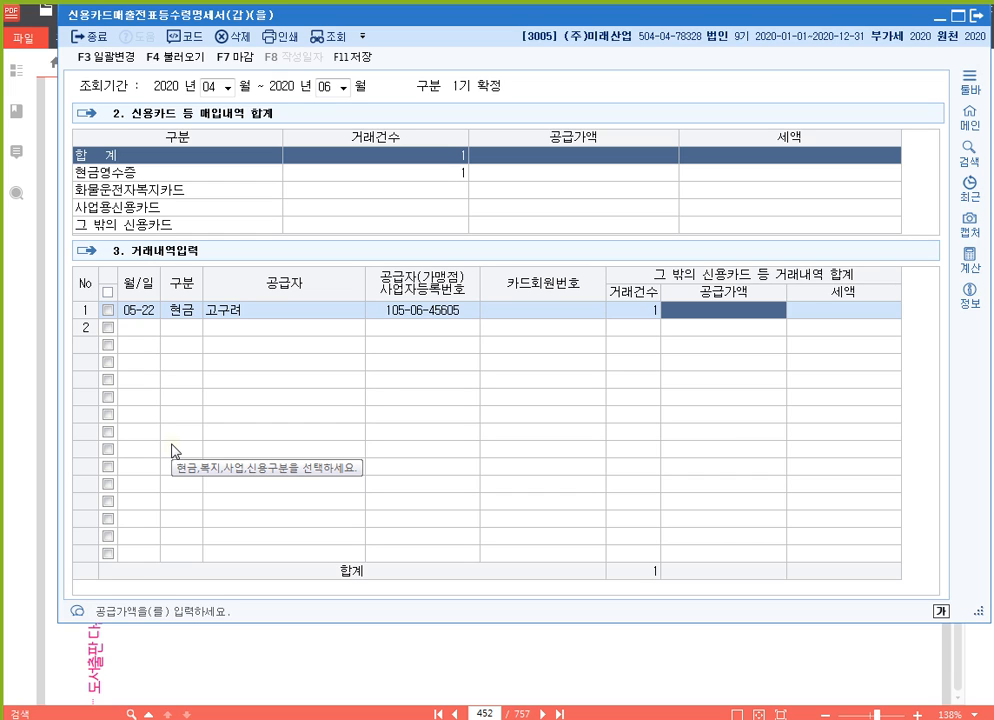
{"action": "type", "text": "2000000"}
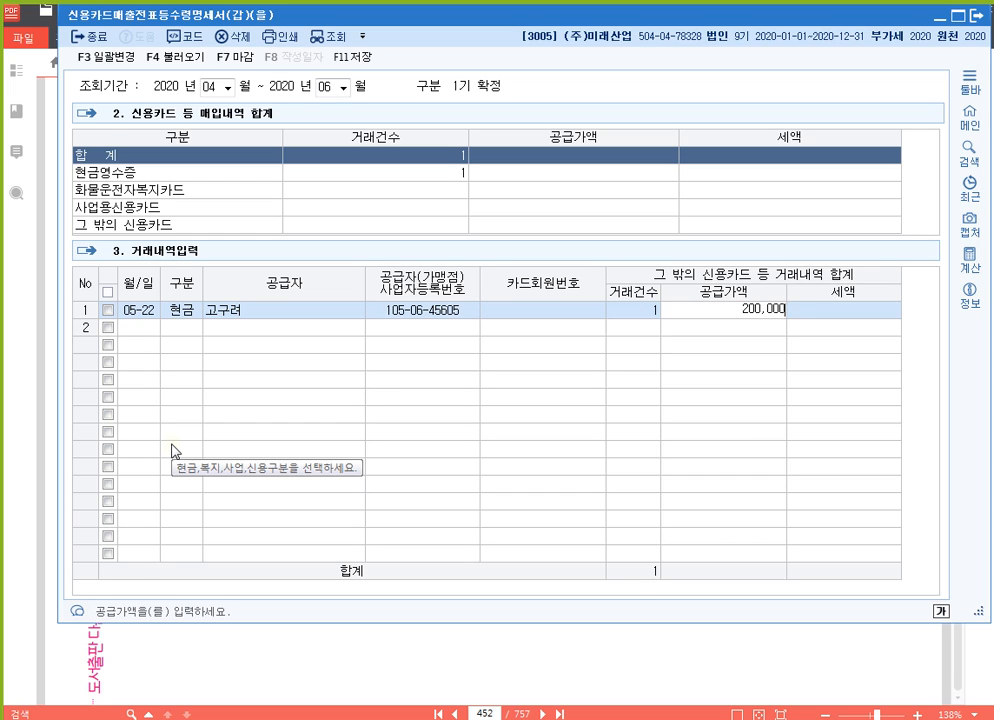
{"action": "key", "text": "Return"}
{"action": "key", "text": "Return"}
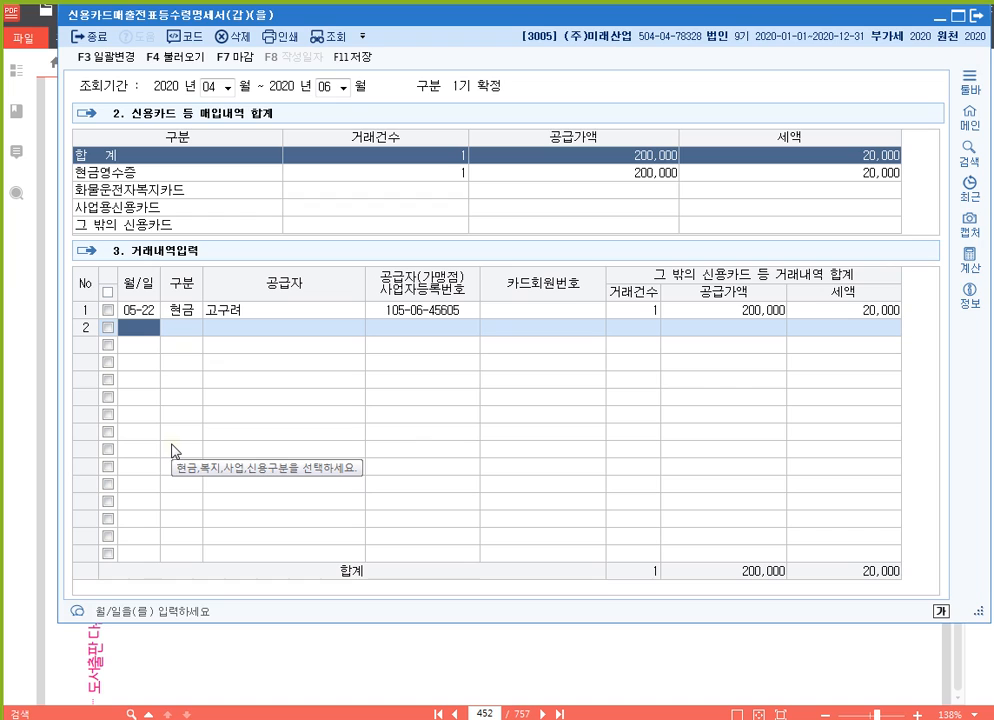
Start a second transaction row dated 05-26 with the 구분 3.사업.
{"action": "type", "text": "0526"}
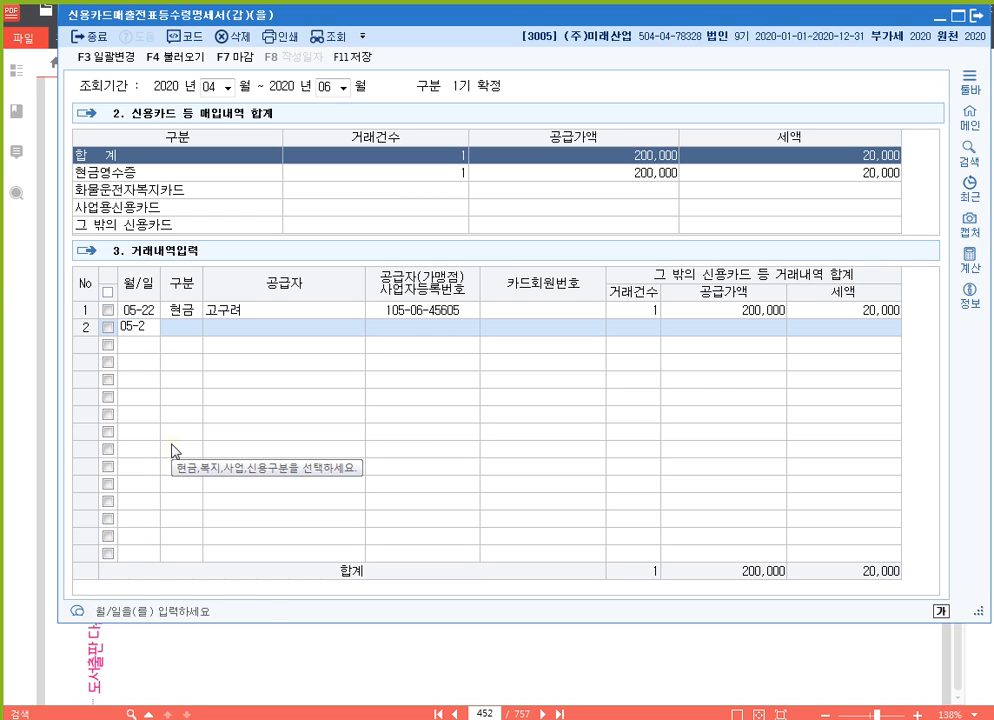
{"action": "key", "text": "Return"}
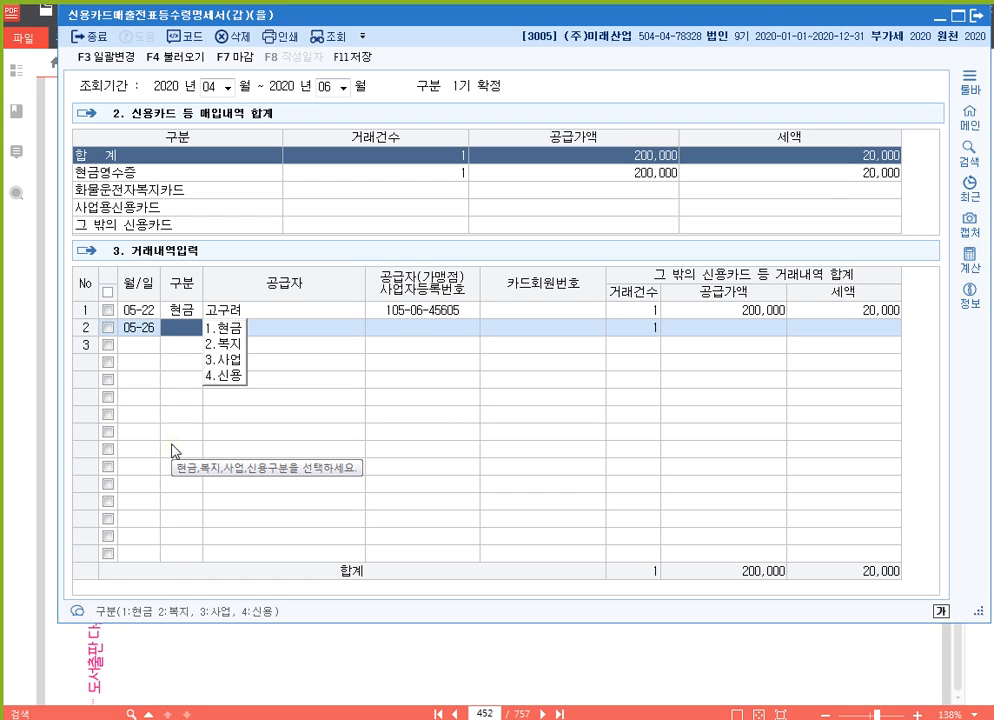
{"action": "type", "text": "3"}
{"action": "key", "text": "Return"}
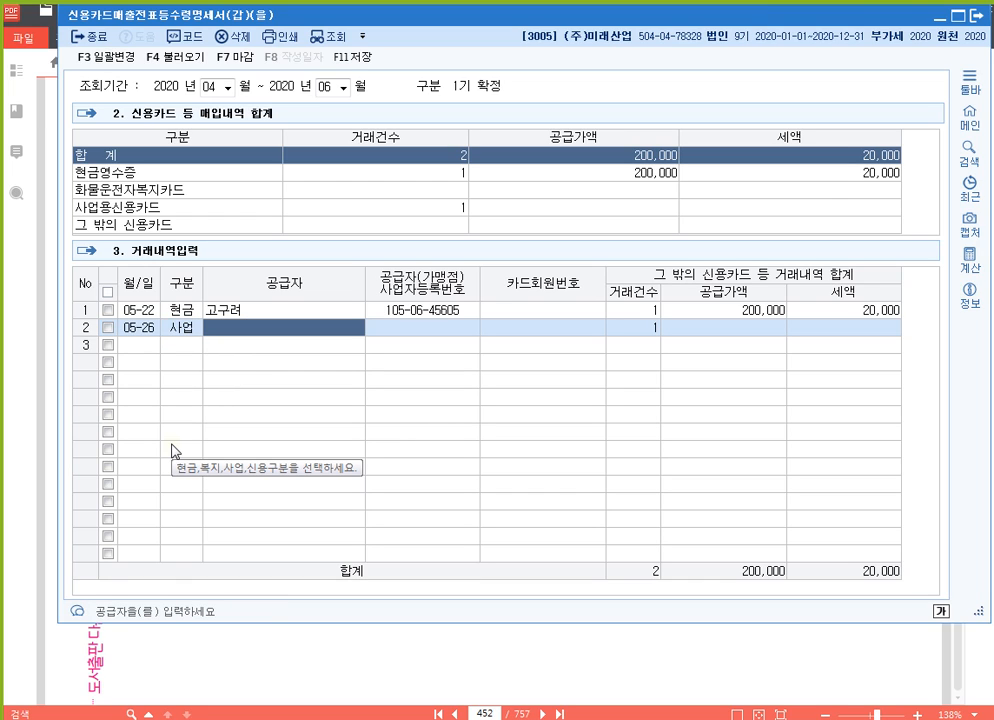
Choose 조선호텔 as the 05-26 row's supplier and fill in its card member number from 비씨카드(법인).
{"action": "key", "text": "F2"}
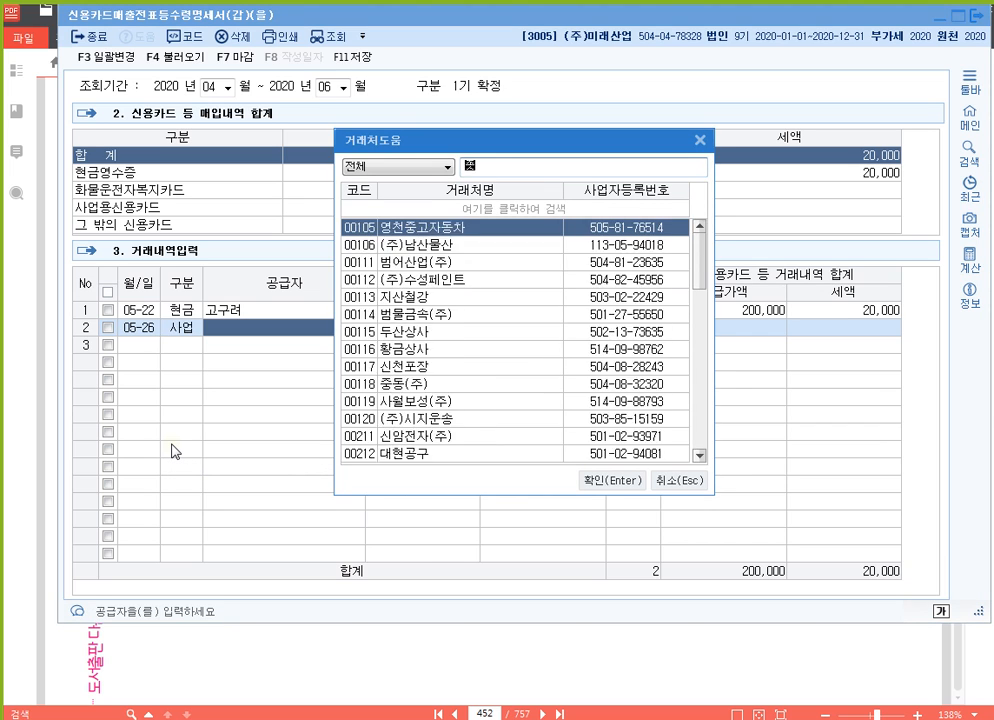
{"action": "type", "text": "조선"}
{"action": "key", "text": "Return"}
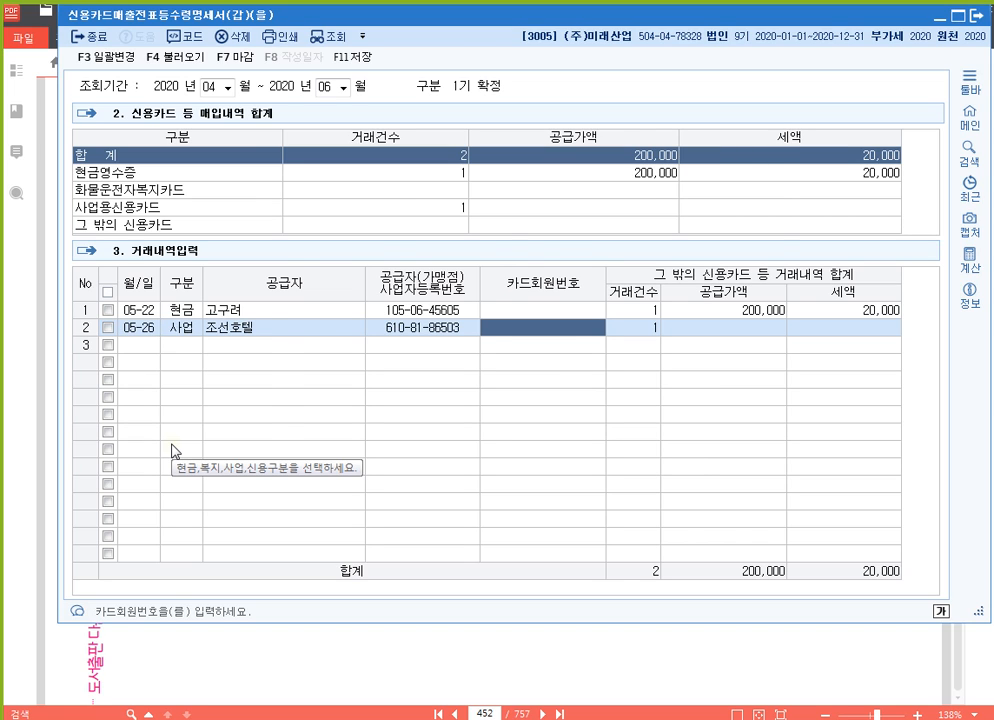
{"action": "key", "text": "F2"}
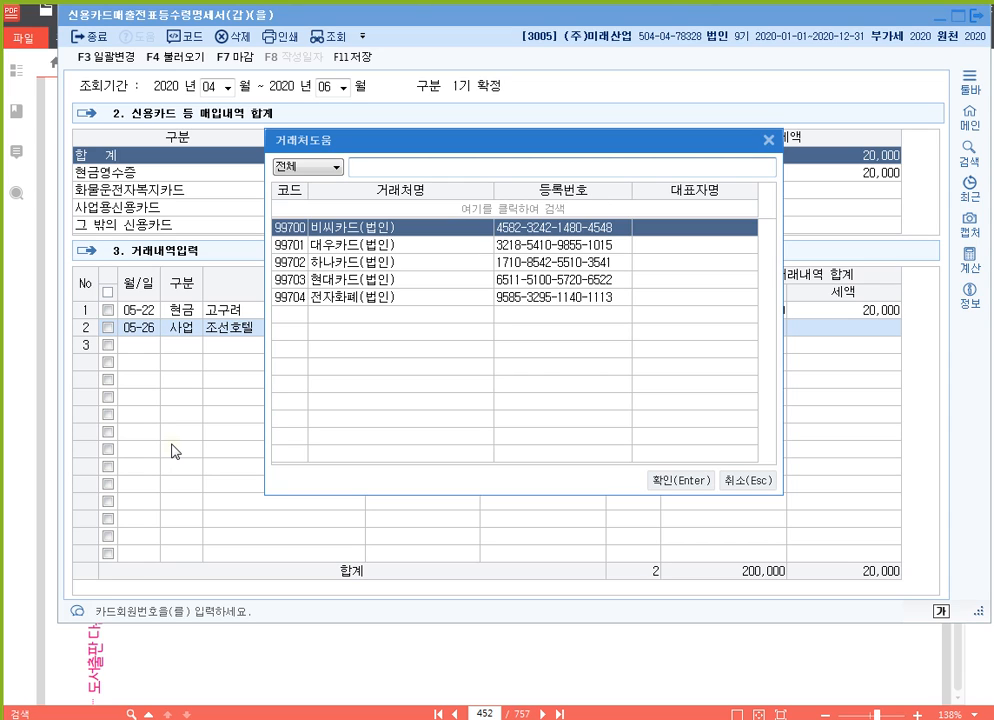
{"action": "key", "text": "Return"}
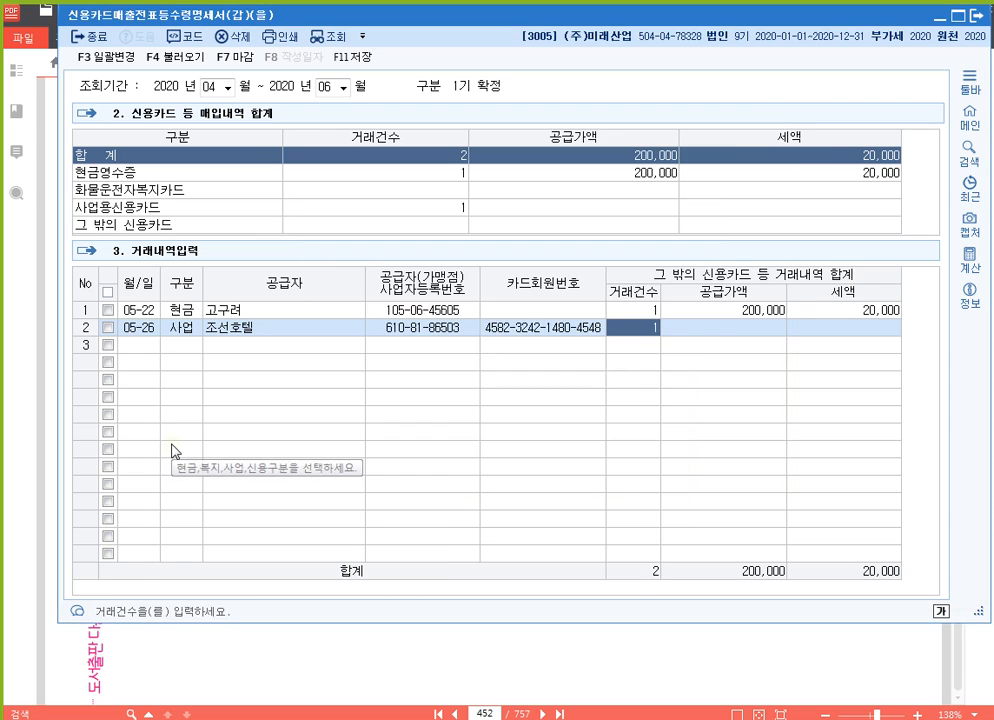
Enter a 공급가액 of 500,000 for the 05-26 조선호텔 row and save the statement.
{"action": "key", "text": "Return"}
{"action": "type", "text": "5000000"}
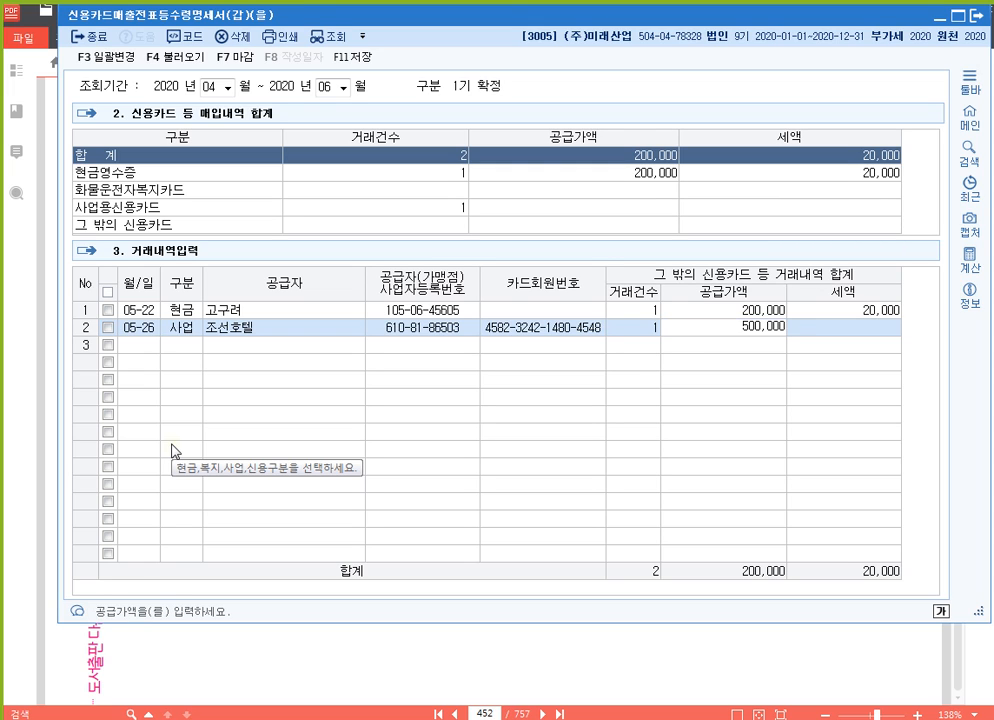
{"action": "key", "text": "Return"}
{"action": "key", "text": "Return"}
{"action": "key", "text": "Up"}
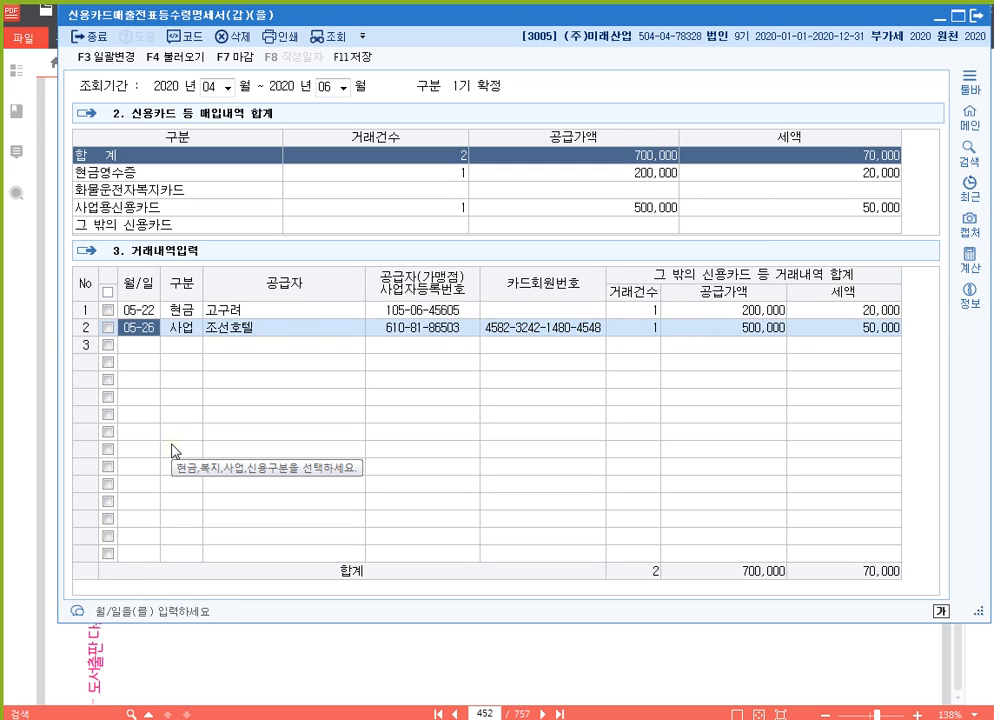
{"action": "key", "text": "Down"}
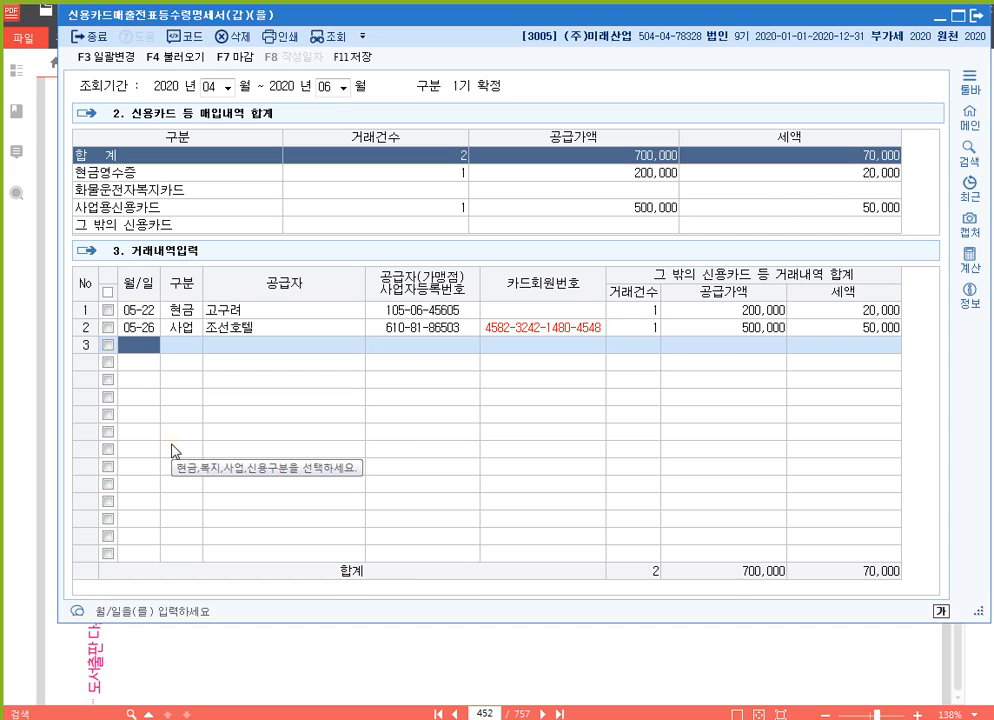
{"action": "left_click", "coordinate": [365, 59]}
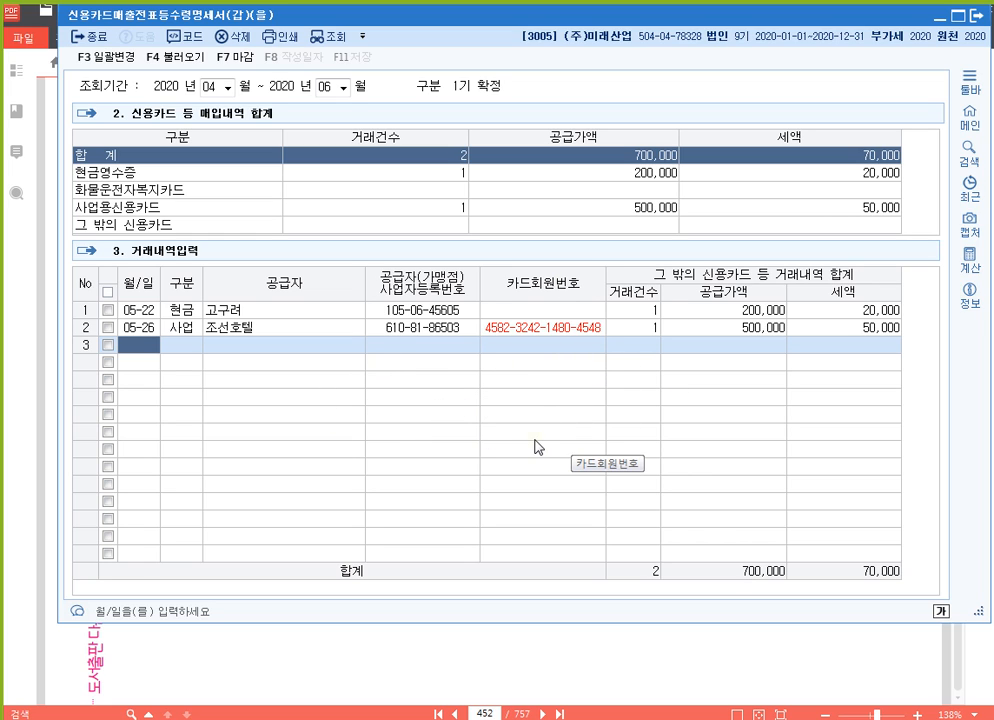
Check the textbook table briefly, and in KcLep's 부가가치세신고서 set the 조회기간 to start on 2020년 4월 1일.
{"action": "left_click", "coordinate": [540, 650]}
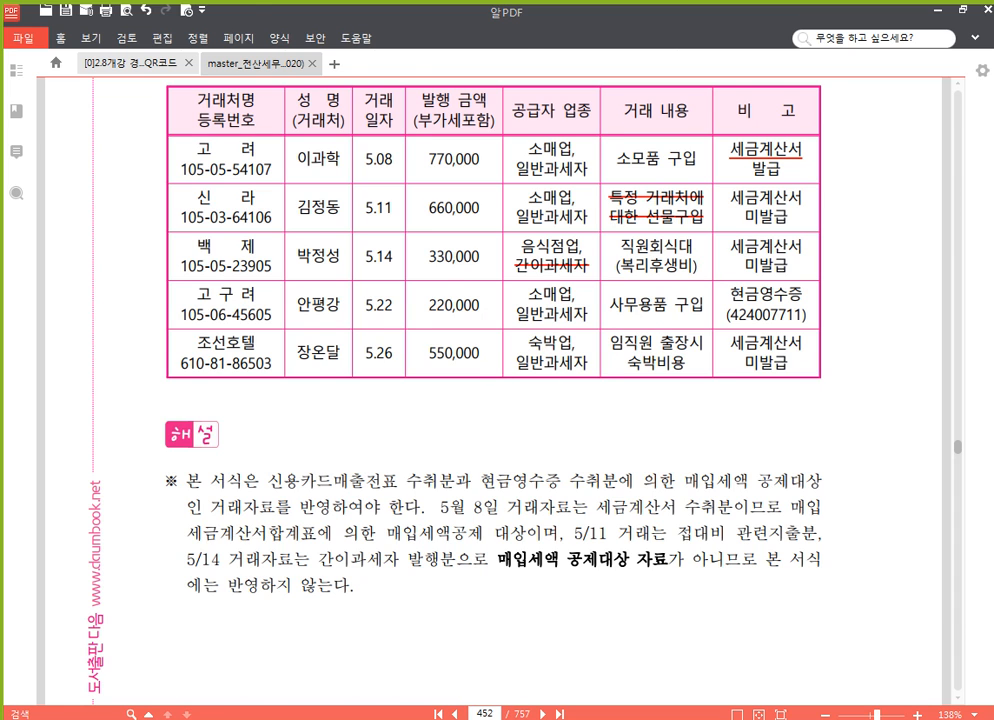
{"action": "key", "text": "alt+Tab"}
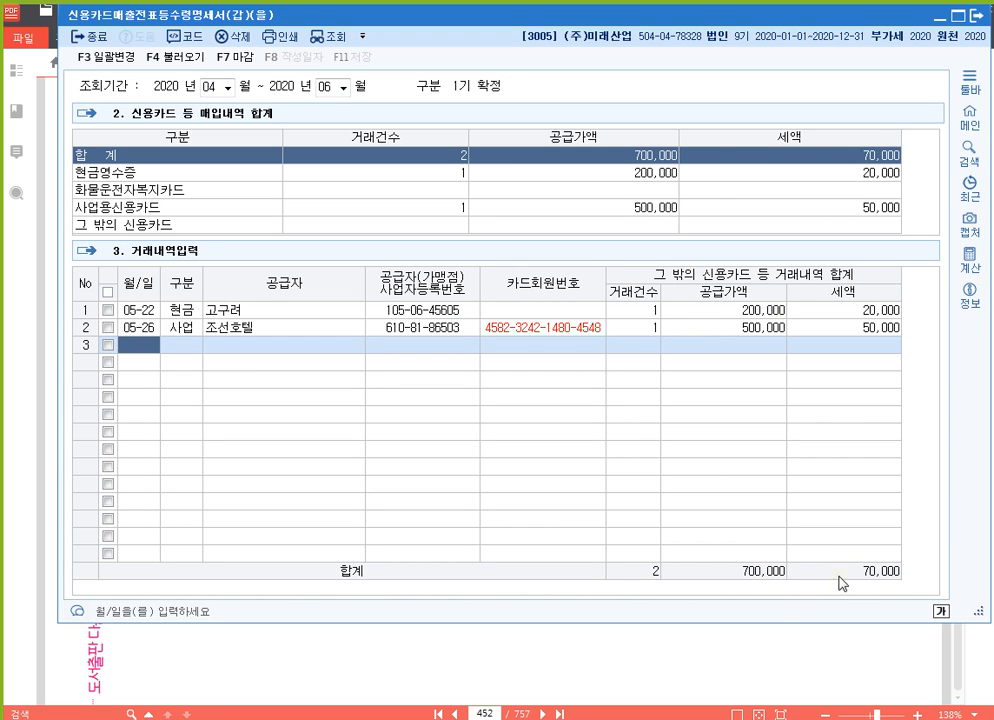
{"action": "left_click", "coordinate": [476, 718]}
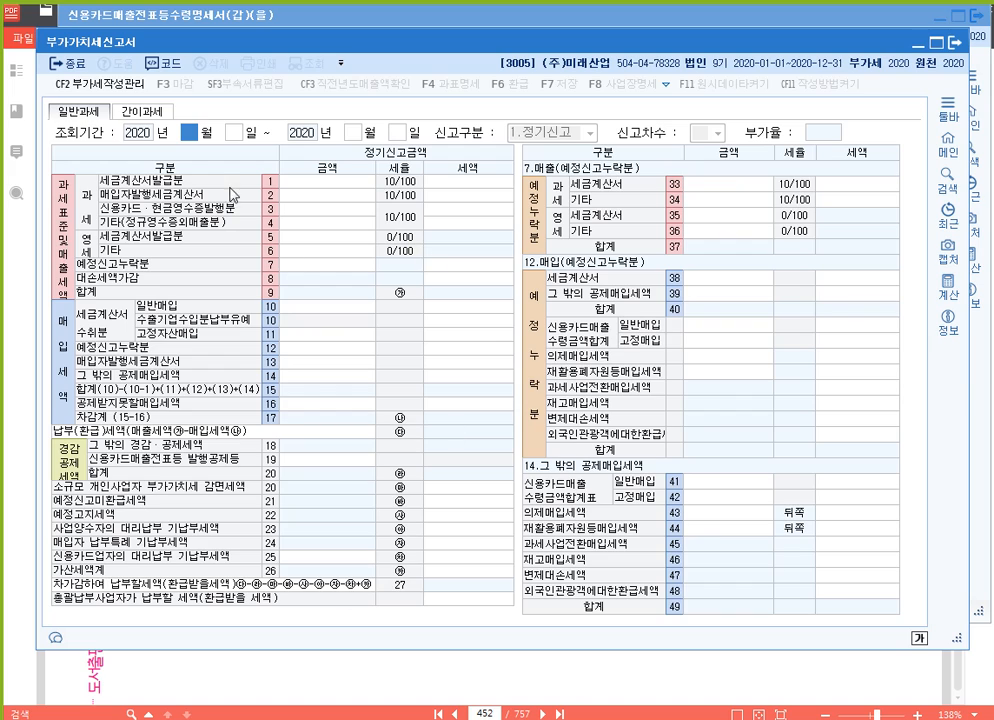
{"action": "key", "text": "Return"}
{"action": "type", "text": "4"}
{"action": "left_click", "coordinate": [192, 139]}
{"action": "type", "text": "4"}
{"action": "key", "text": "Return"}
{"action": "type", "text": "1"}
{"action": "key", "text": "Return"}
{"action": "key", "text": "Return"}
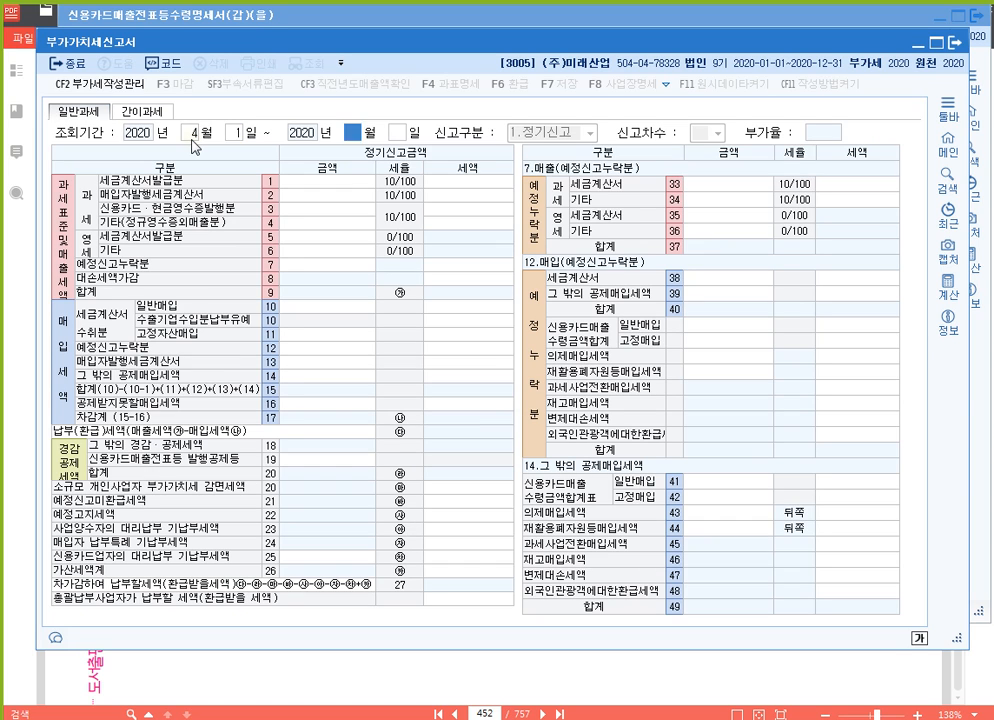
End the 부가가치세신고서 period on 2020년 6월 30일 and decline loading the previously saved data.
{"action": "type", "text": "6"}
{"action": "key", "text": "Return"}
{"action": "type", "text": "30"}
{"action": "key", "text": "Return"}
{"action": "key", "text": "Return"}
{"action": "key", "text": "Right"}
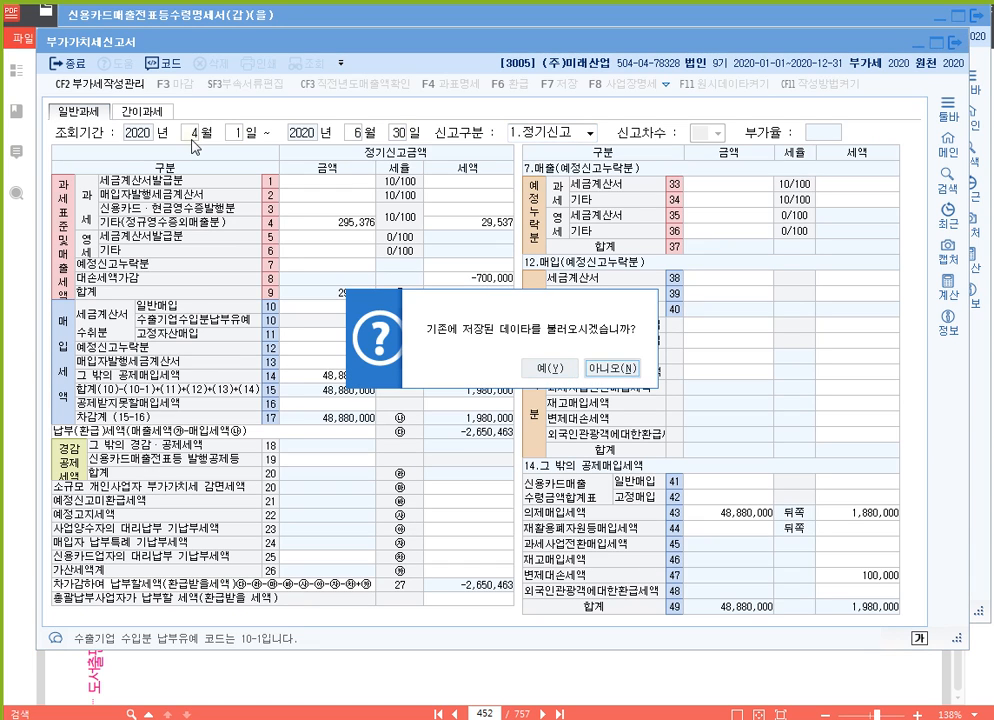
{"action": "key", "text": "Return"}
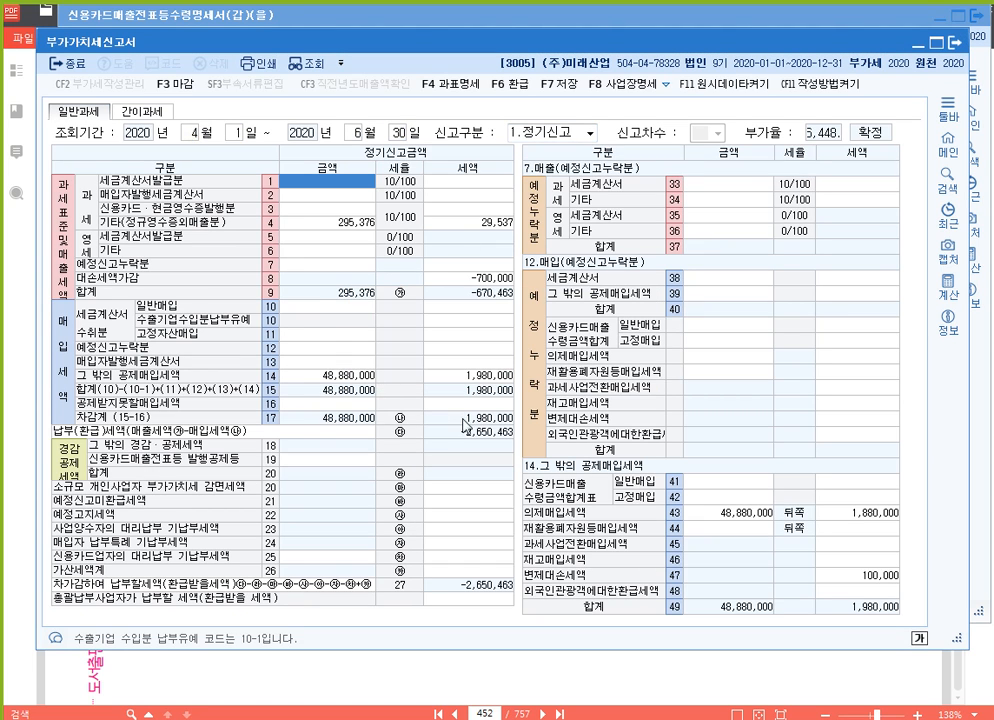
On line 41, 신용카드매출 수령금액합계표 일반매입, enter a 금액 of 700,000 and a 세액 of 70,000.
{"action": "left_click", "coordinate": [751, 488]}
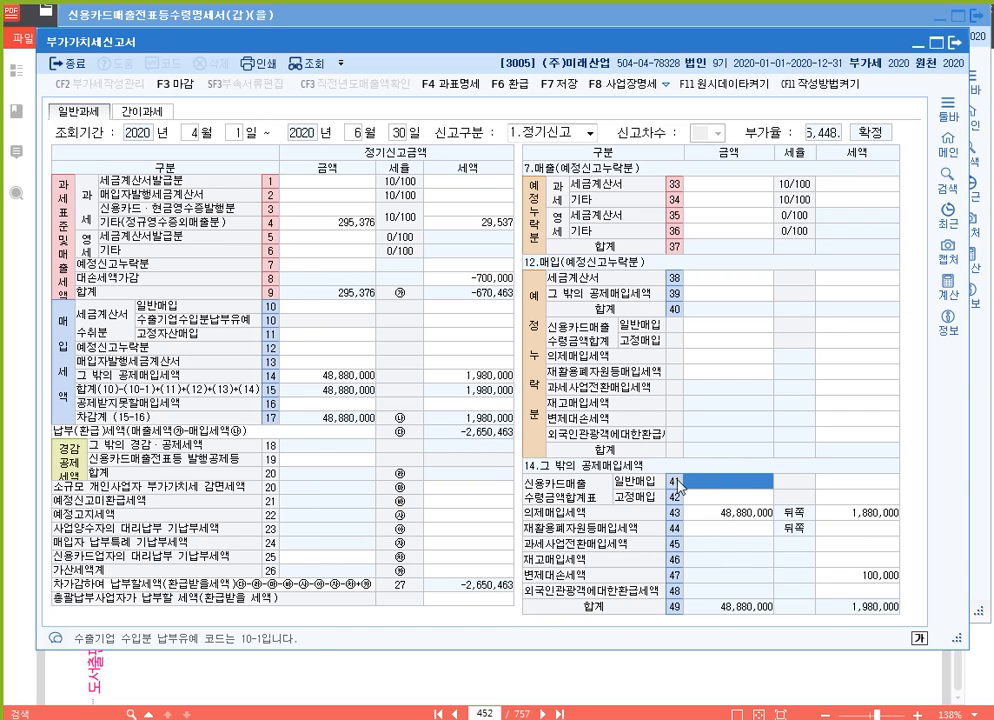
{"action": "type", "text": "7000000"}
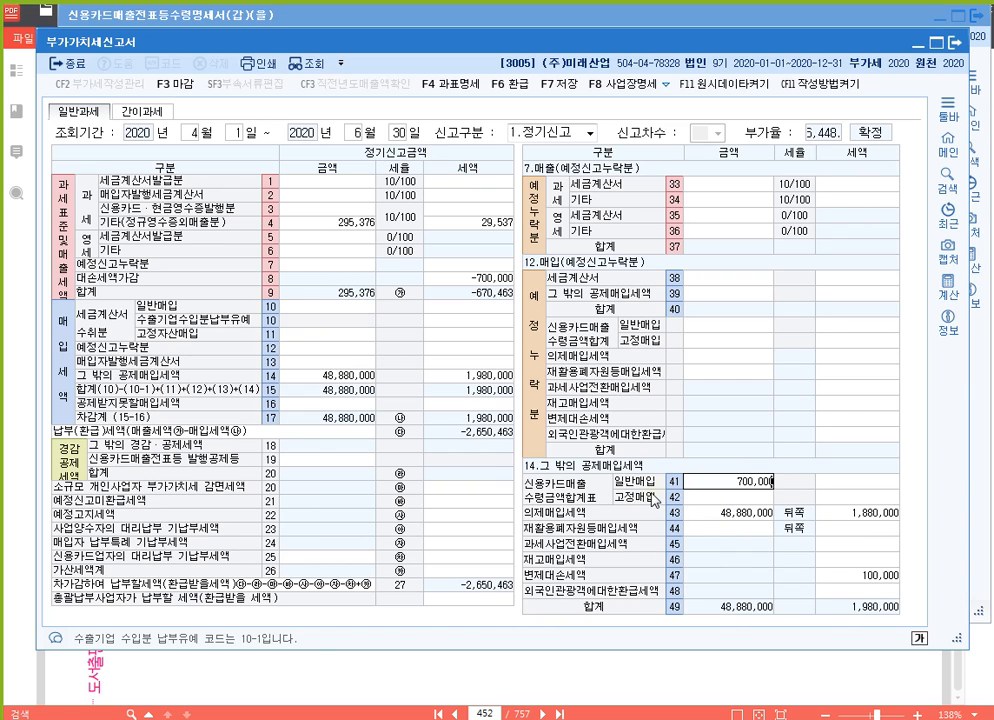
{"action": "key", "text": "Return"}
{"action": "type", "text": "70,000"}
{"action": "key", "text": "Return"}
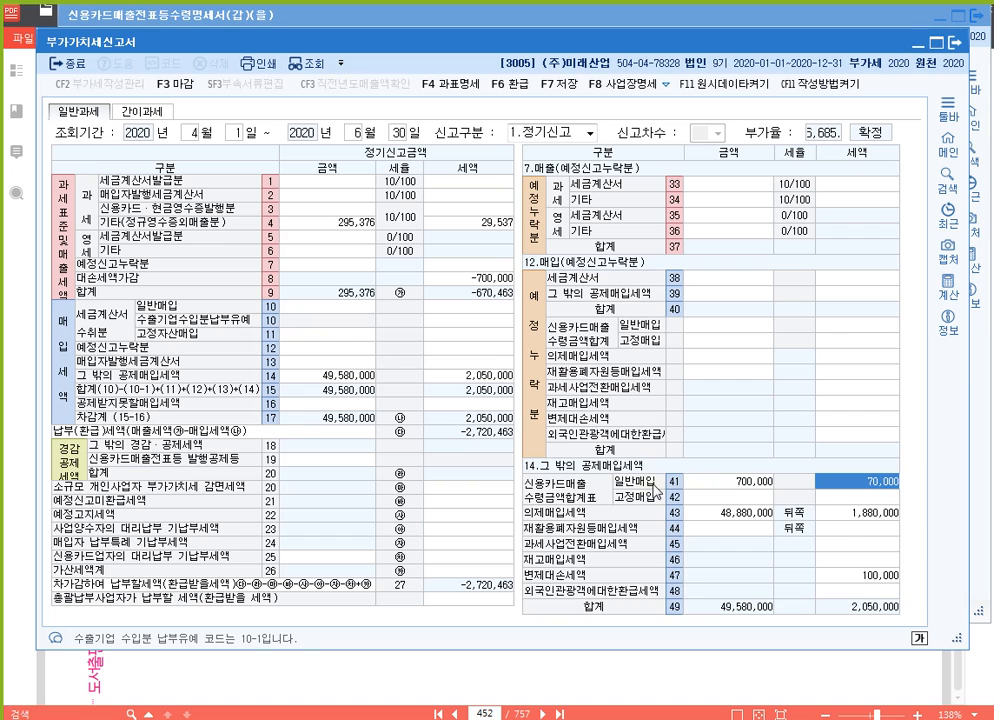
Return to the textbook PDF and go to the (주)한미상사 연습문제 transaction table on page 454.
{"action": "left_click", "coordinate": [521, 677]}
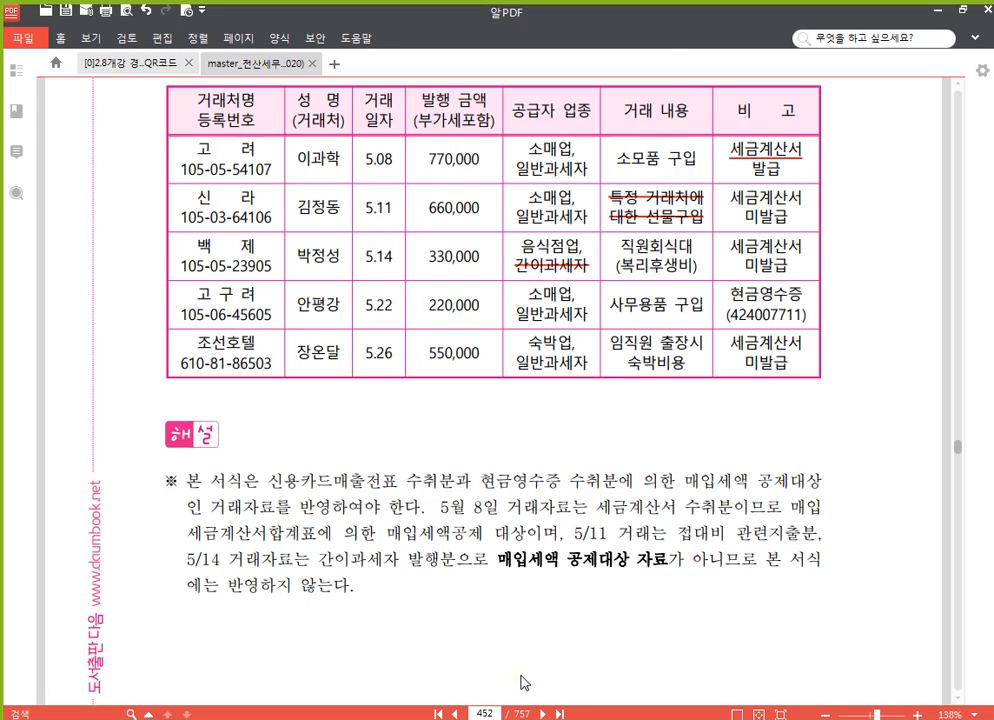
{"action": "scroll", "coordinate": [621, 331], "scroll_direction": "down", "scroll_amount": 15}
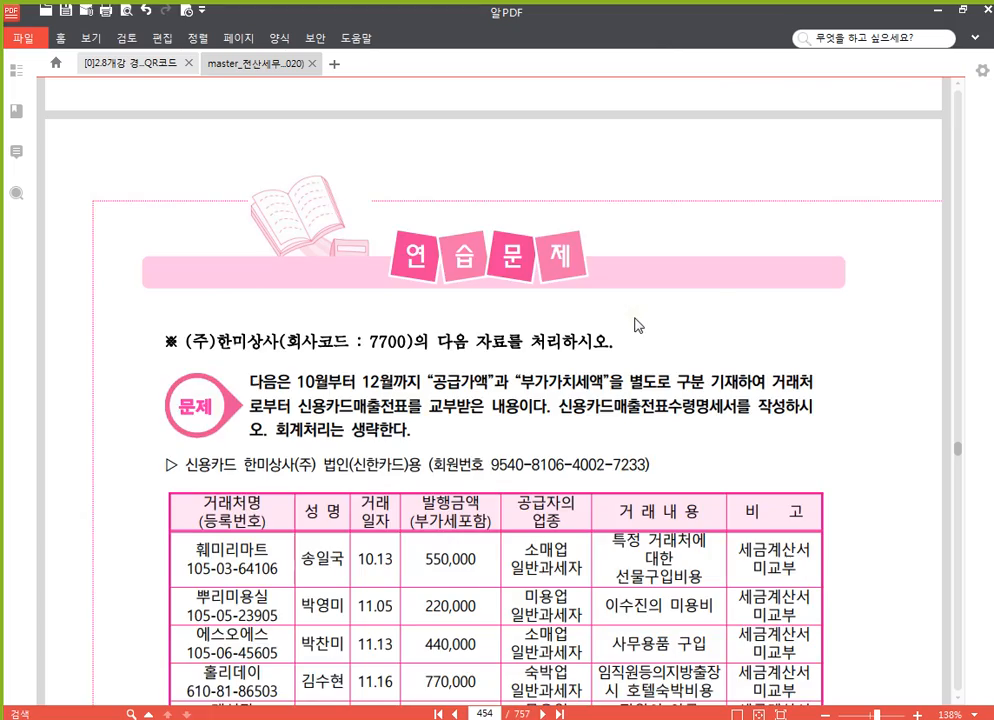
{"action": "scroll", "coordinate": [630, 326], "scroll_direction": "down", "scroll_amount": 4}
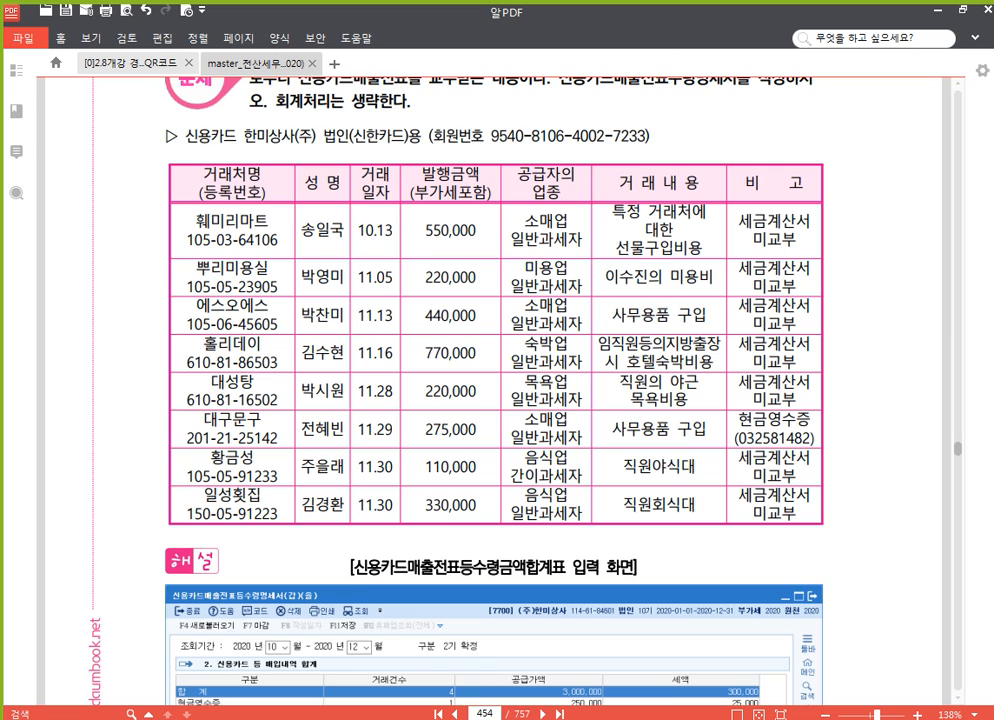
Switch to KcLep and change the working company to 7700 (주)한미상사.
{"action": "key", "text": "alt+Tab"}
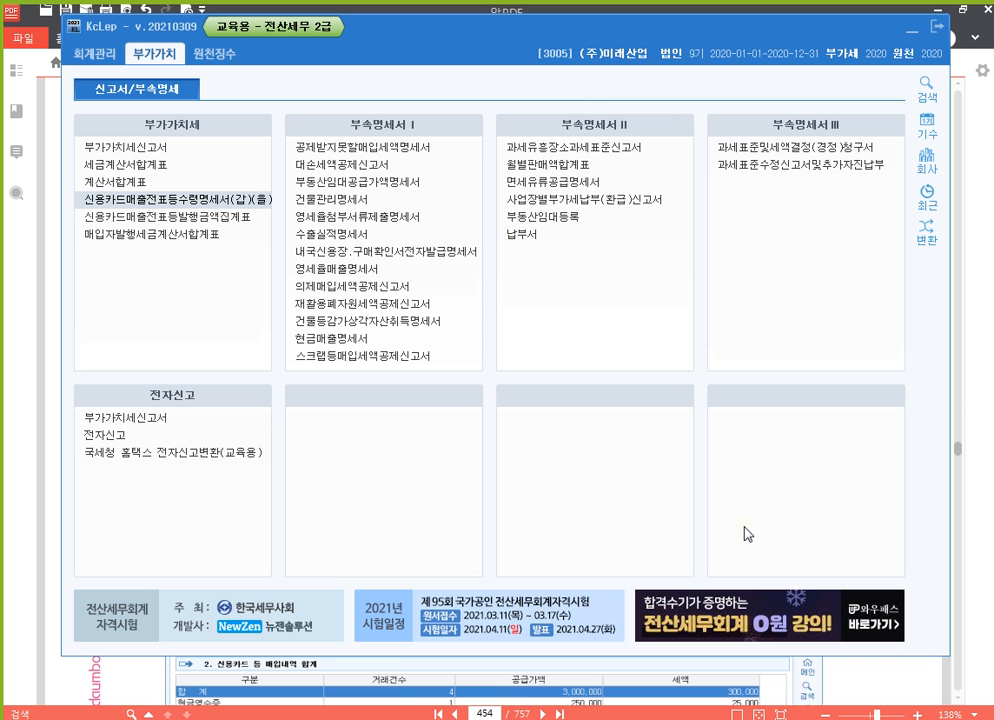
{"action": "left_click", "coordinate": [927, 160]}
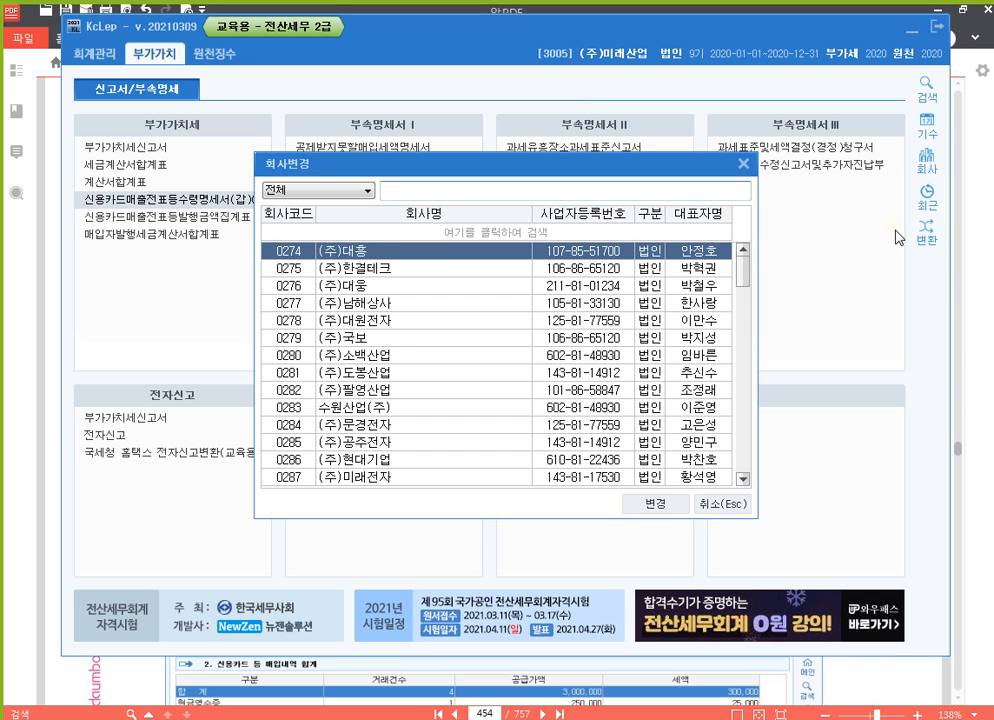
{"action": "type", "text": "7700"}
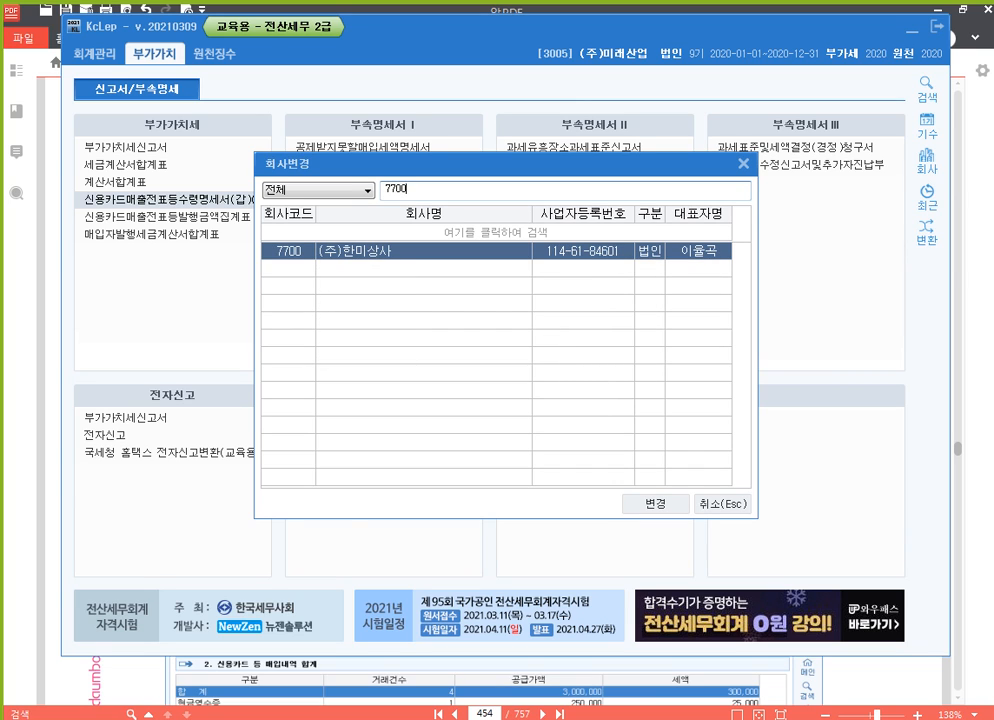
{"action": "key", "text": "Return"}
{"action": "key", "text": "Return"}
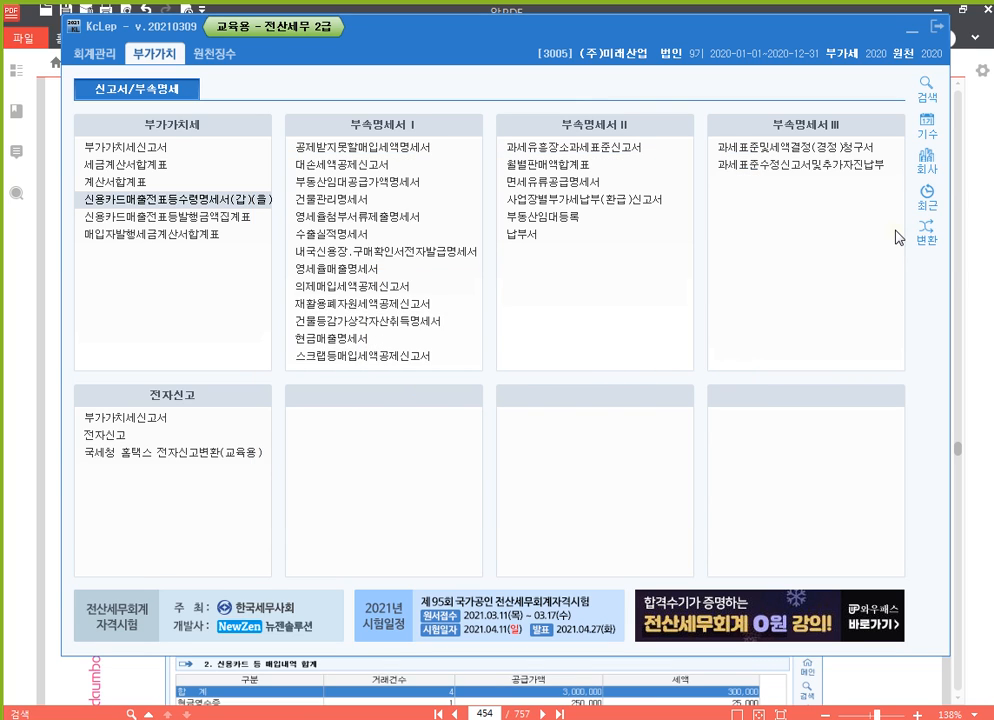
Return to the textbook exercise and strike through 특정 거래처에 대한 선물구입비용 in the 10.13 훼미리마트 row.
{"action": "key", "text": "alt+Tab"}
{"action": "scroll", "coordinate": [489, 263], "scroll_direction": "up", "scroll_amount": 3}
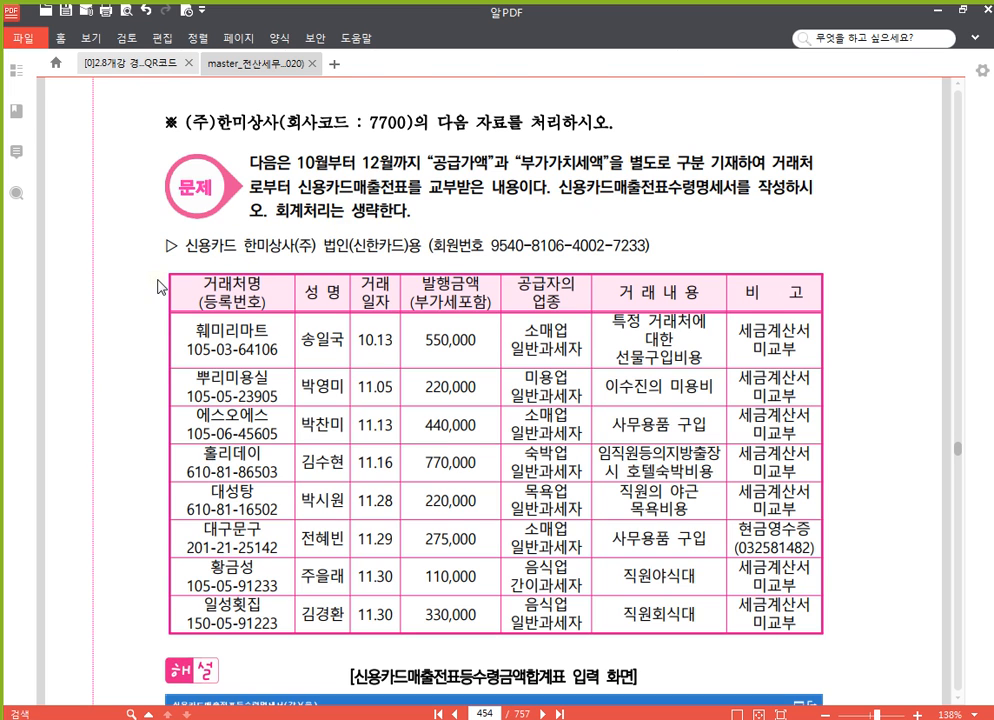
{"action": "scroll", "coordinate": [157, 287], "scroll_direction": "down", "scroll_amount": 3}
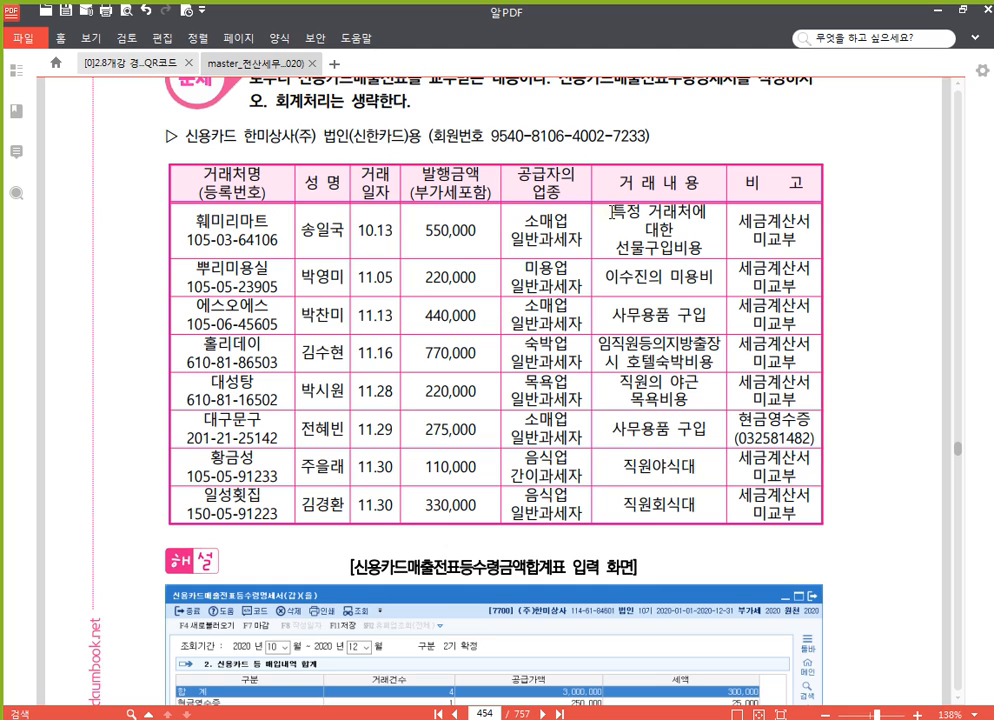
{"action": "left_click_drag", "start_coordinate": [613, 211], "coordinate": [703, 246]}
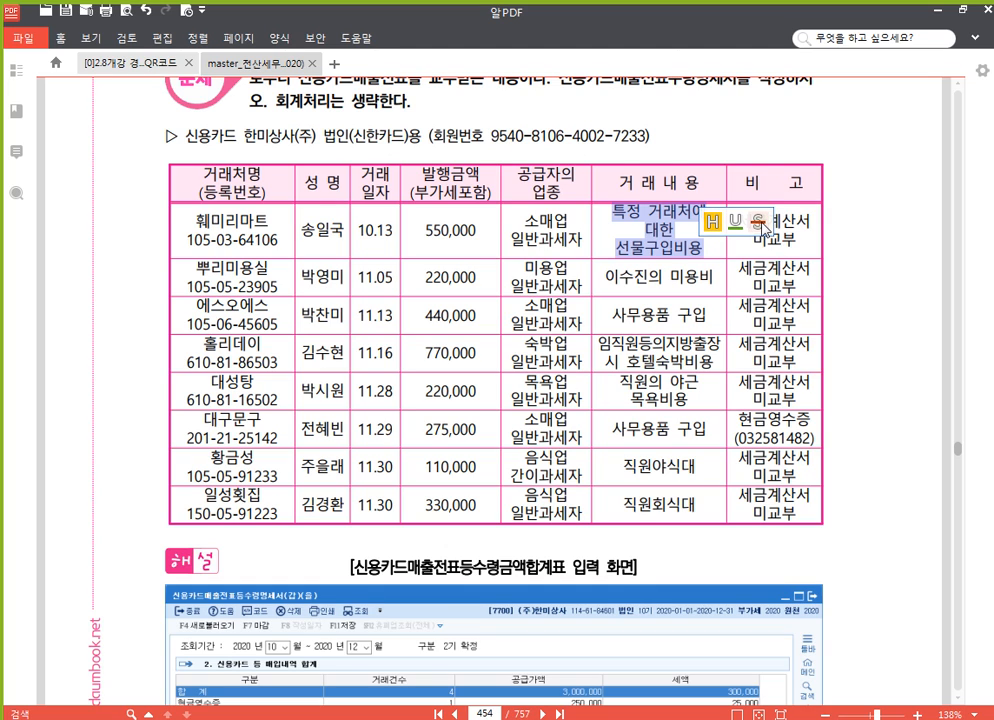
{"action": "left_click", "coordinate": [759, 222]}
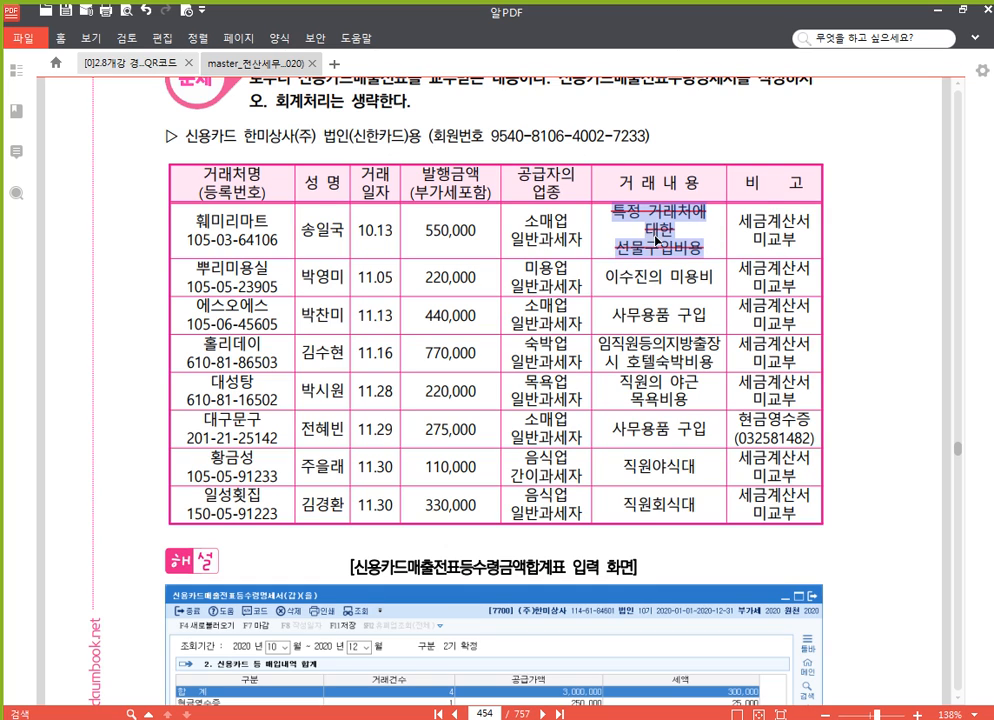
{"action": "left_click", "coordinate": [246, 224]}
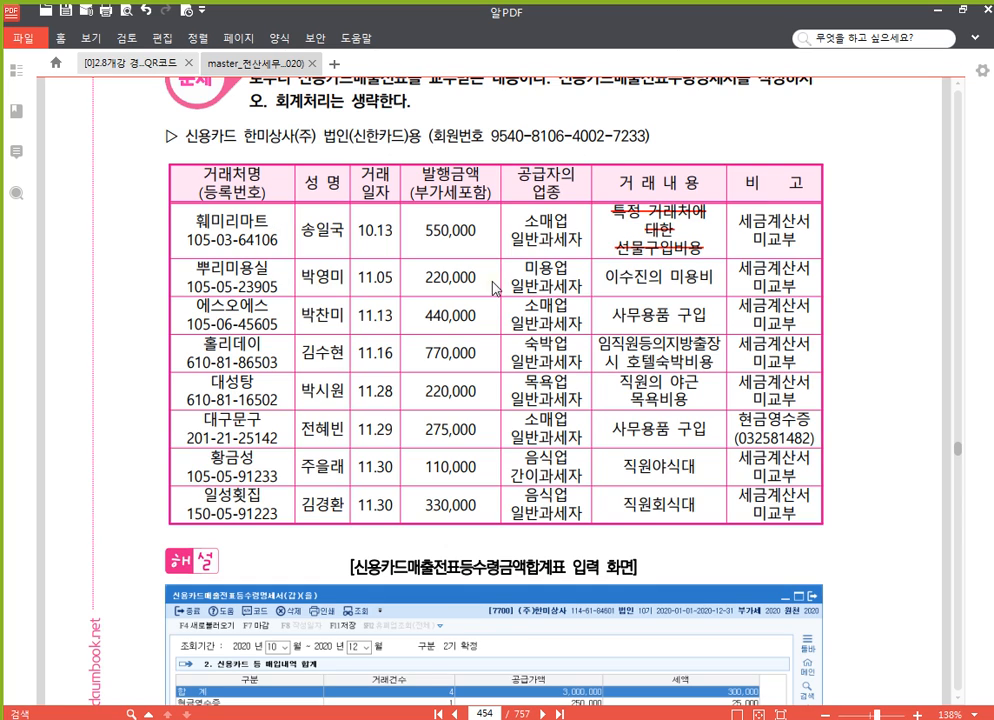
Mark 미용업 in the 11.05 뿌리미용실 row and 목욕업 in the 11.28 대성탕 row with red lines.
{"action": "mouse_move", "coordinate": [526, 270]}
{"action": "left_mouse_down"}
{"action": "mouse_move", "coordinate": [542, 267]}
{"action": "mouse_move", "coordinate": [525, 266]}
{"action": "left_mouse_up"}
{"action": "left_click", "coordinate": [548, 267]}
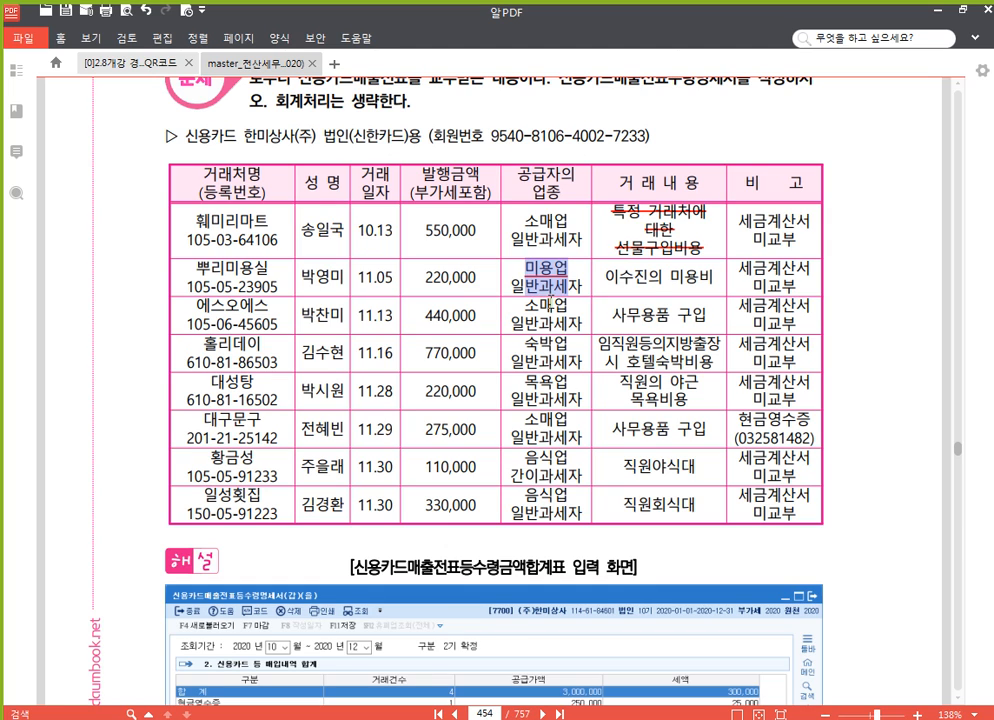
{"action": "left_click", "coordinate": [243, 313]}
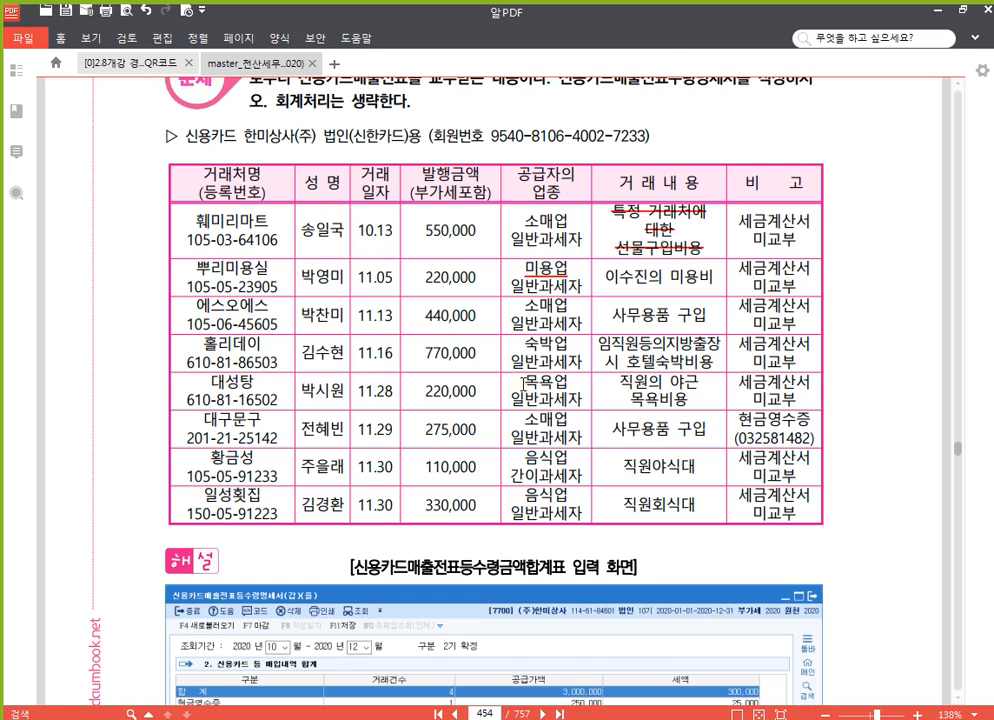
{"action": "left_click_drag", "start_coordinate": [523, 385], "coordinate": [566, 382]}
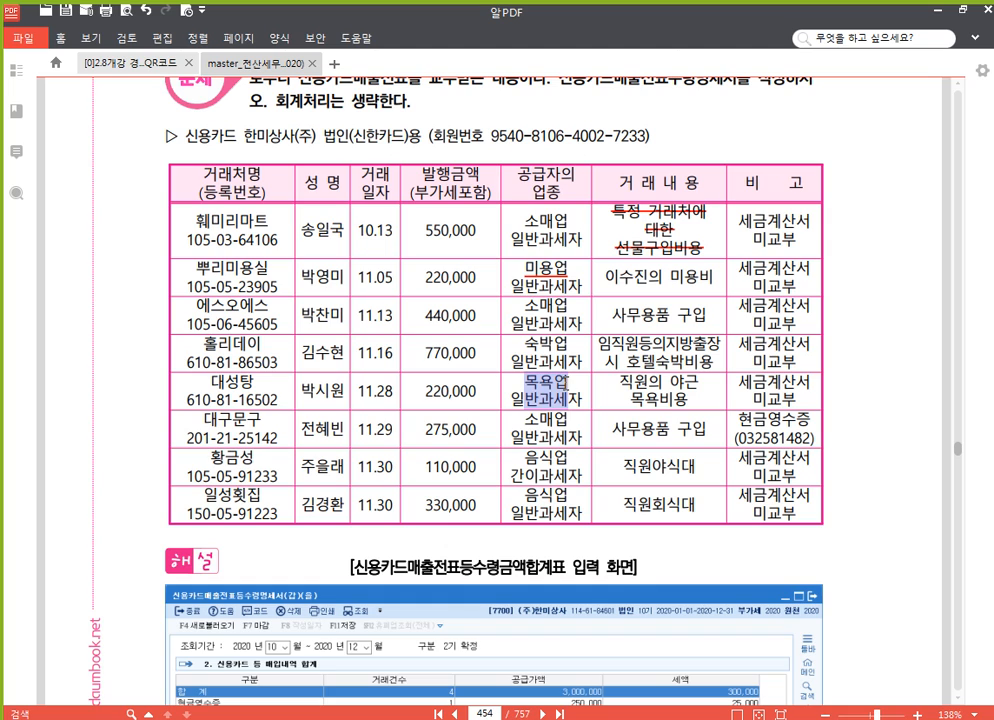
{"action": "left_click_drag", "start_coordinate": [566, 383], "coordinate": [566, 384]}
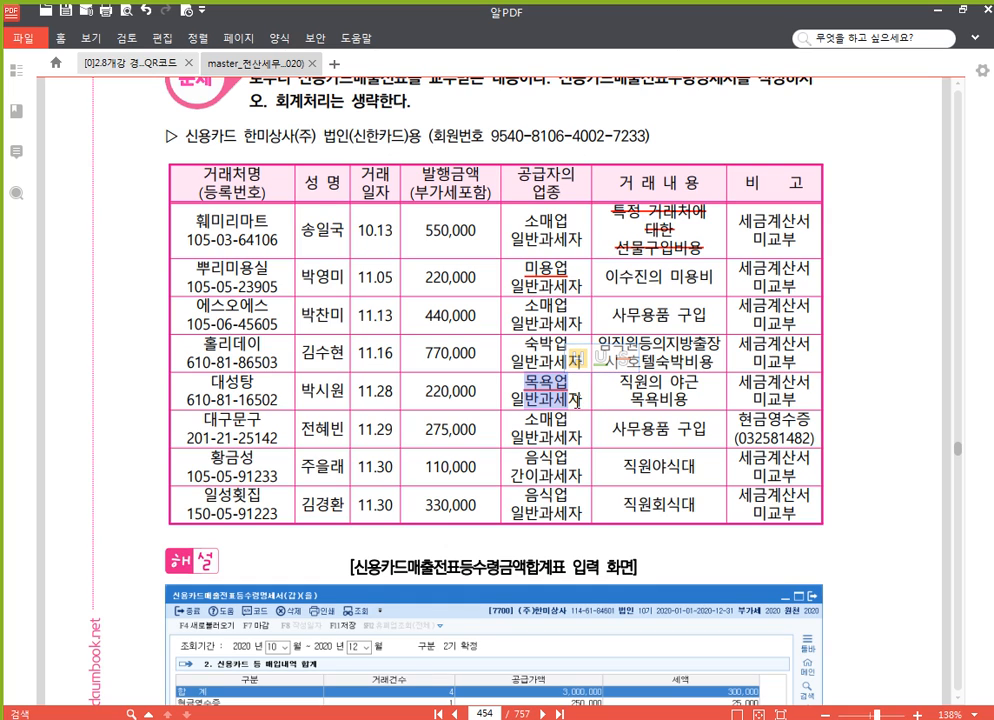
{"action": "left_click", "coordinate": [566, 397]}
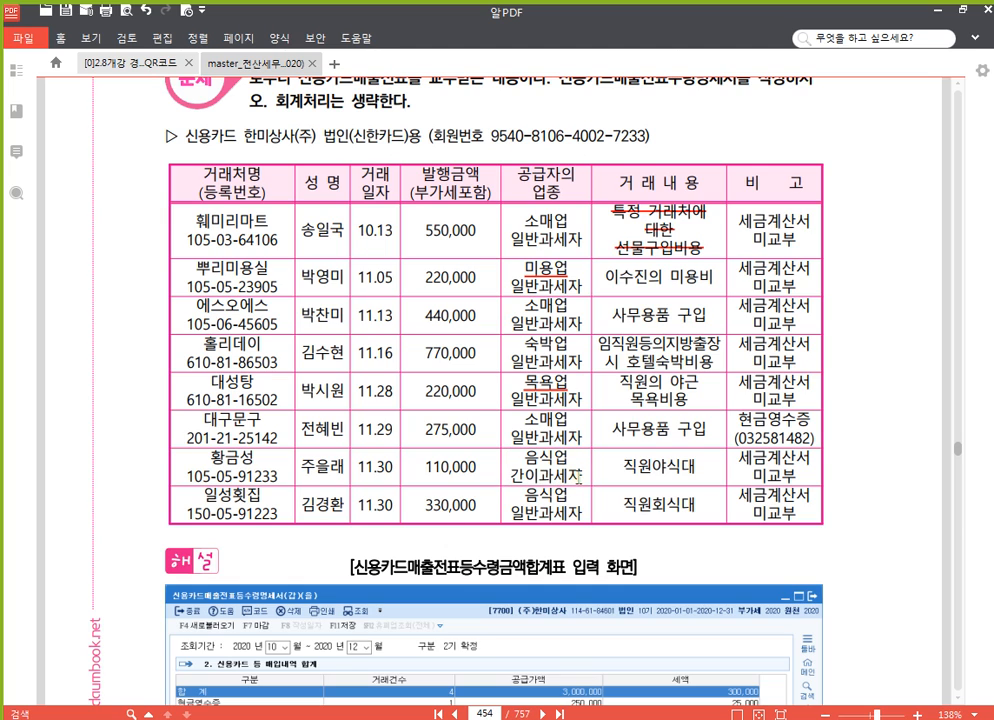
Apply a red strikeout to the 음식업 간이과세자 entry in the 11.30 황금성 row.
{"action": "mouse_move", "coordinate": [578, 478]}
{"action": "left_mouse_down"}
{"action": "mouse_move", "coordinate": [516, 484]}
{"action": "mouse_move", "coordinate": [588, 488]}
{"action": "left_mouse_up"}
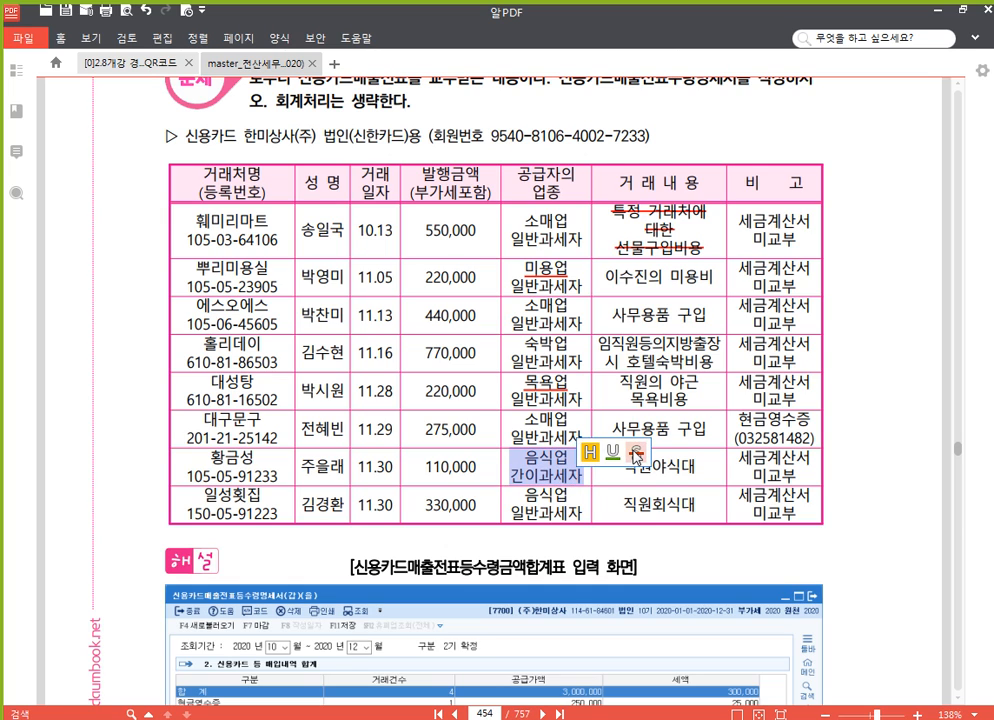
{"action": "left_click", "coordinate": [636, 454]}
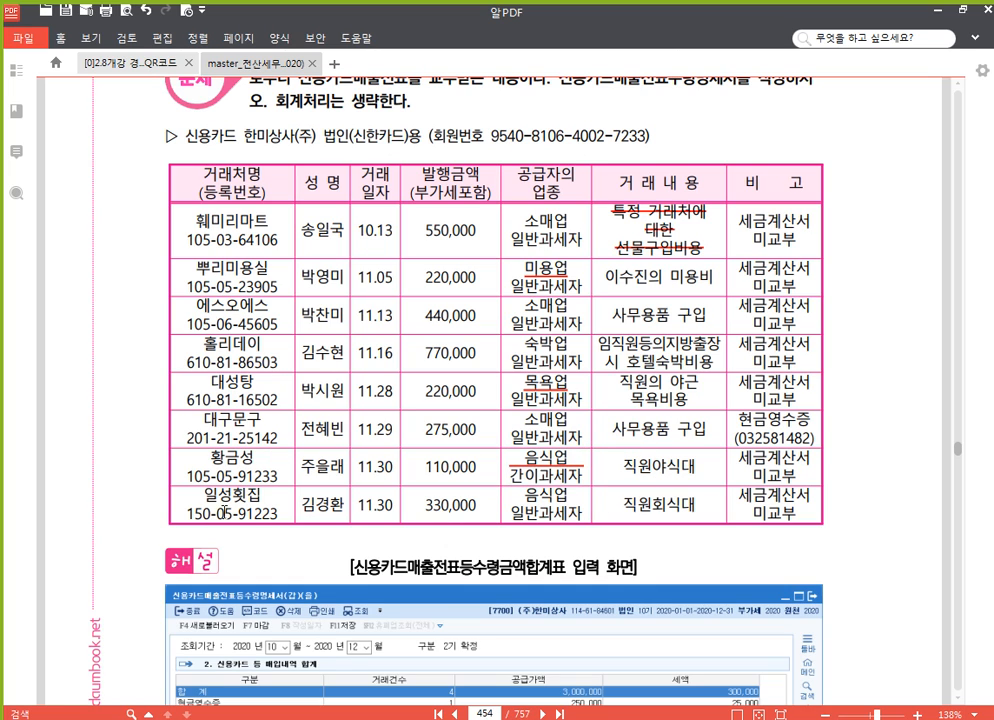
{"action": "left_click", "coordinate": [571, 493]}
Look over the exercise again, switch to KcLep and open the 신용카드매출전표등수령명세서(갑)(을) for (주)한미상사.
{"action": "scroll", "coordinate": [262, 500], "scroll_direction": "down", "scroll_amount": 4}
{"action": "scroll", "coordinate": [258, 540], "scroll_direction": "up", "scroll_amount": 5}
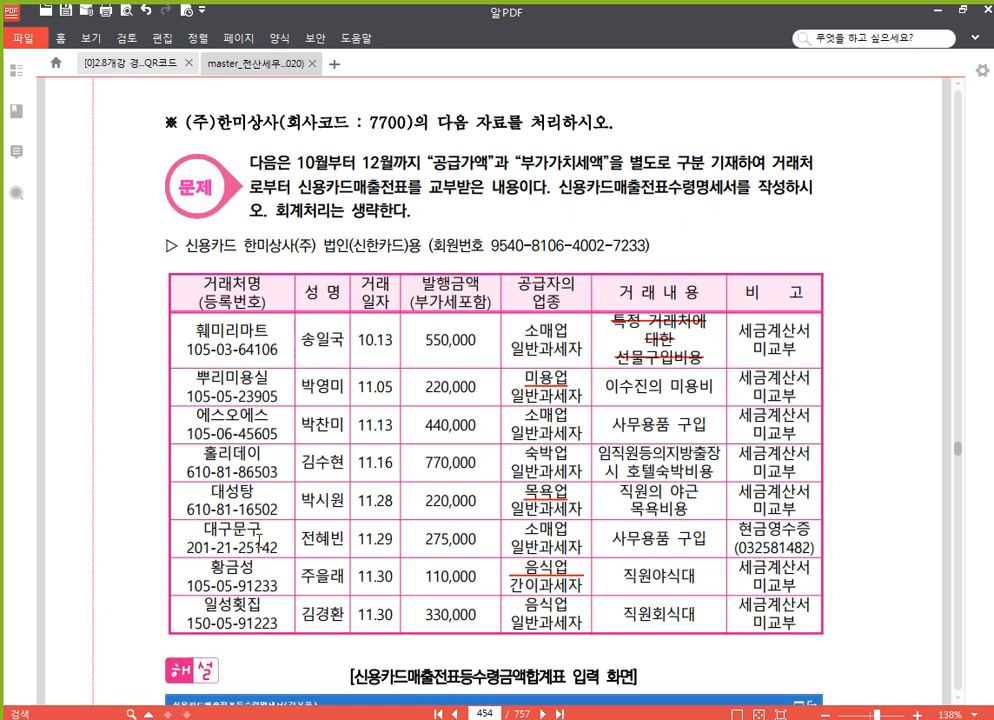
{"action": "left_click", "coordinate": [494, 630]}
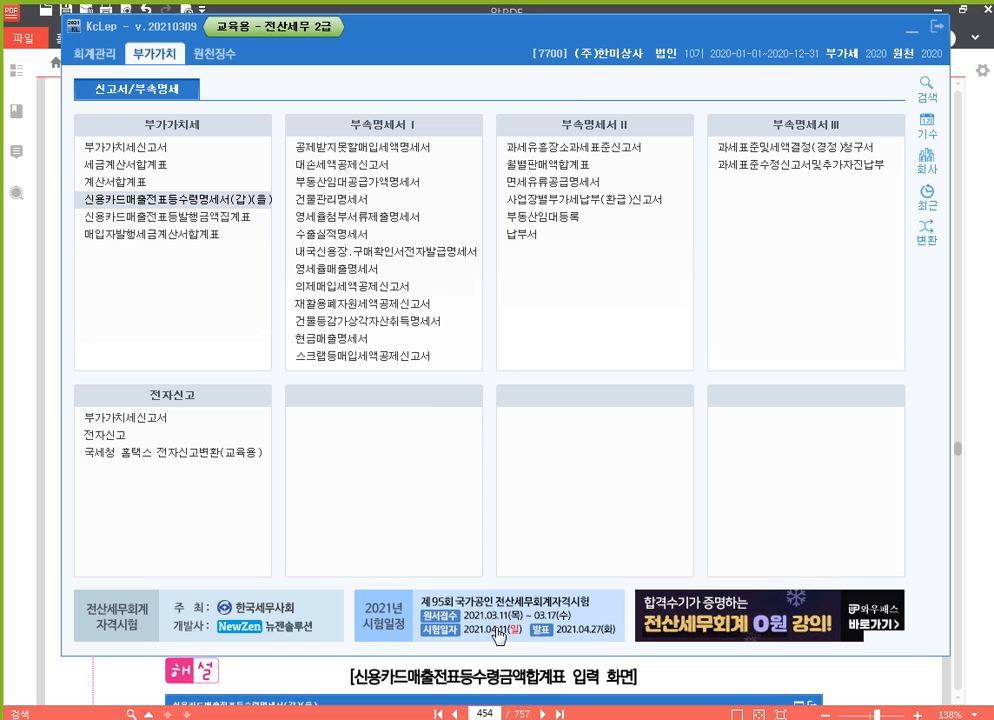
{"action": "left_click", "coordinate": [203, 203]}
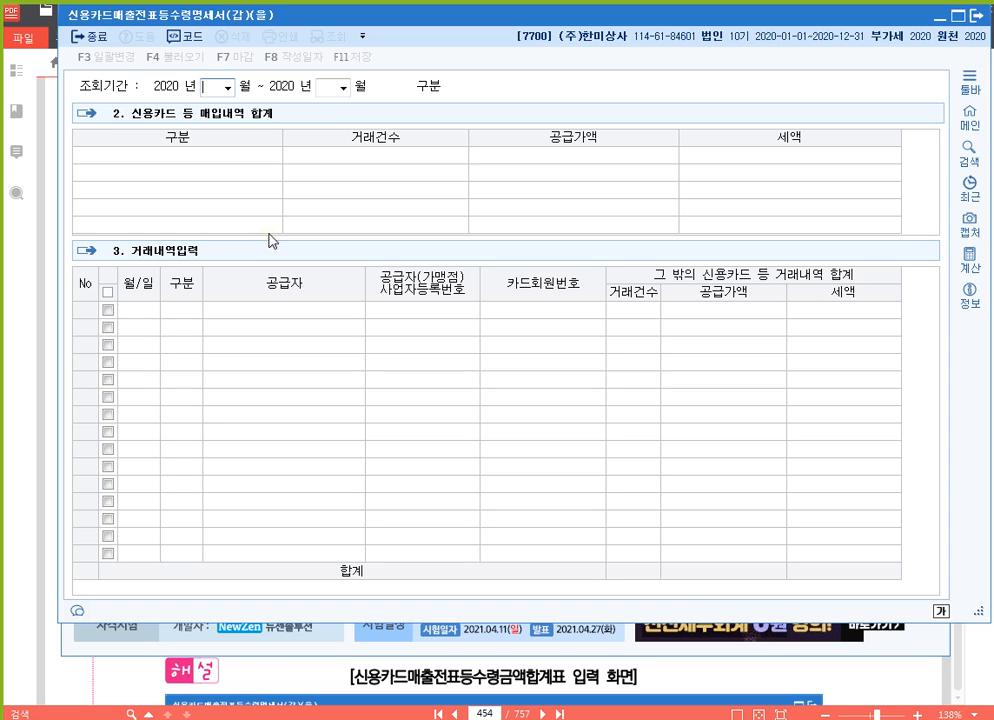
Set the 조회기간 of the statement to October through December 2020.
{"action": "type", "text": "10"}
{"action": "key", "text": "Return"}
{"action": "type", "text": "12"}
{"action": "key", "text": "Return"}
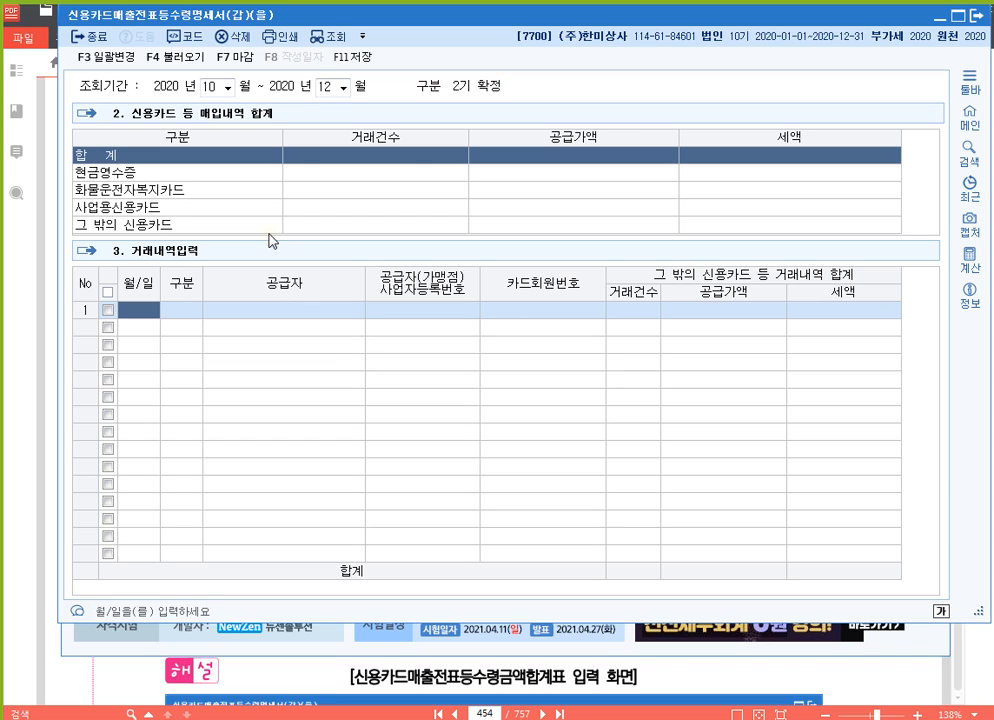
Start the first transaction row with date 11-13, 구분 3.사업 and supplier 에스오에스 from the 거래처 lookup.
{"action": "type", "text": "1113"}
{"action": "key", "text": "Return"}
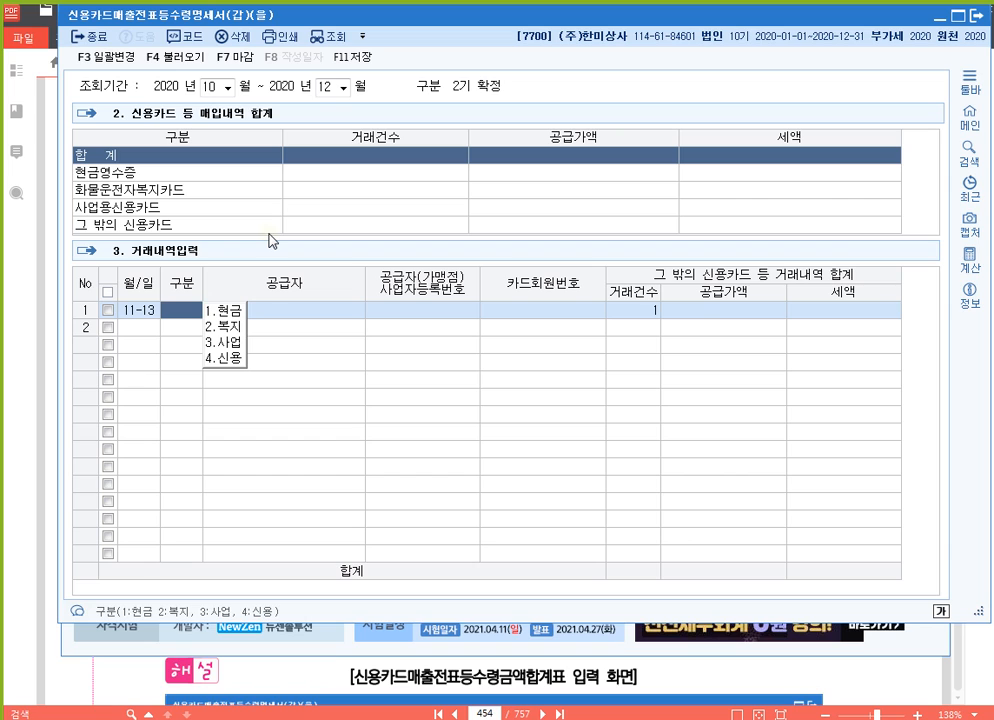
{"action": "type", "text": "3"}
{"action": "key", "text": "Return"}
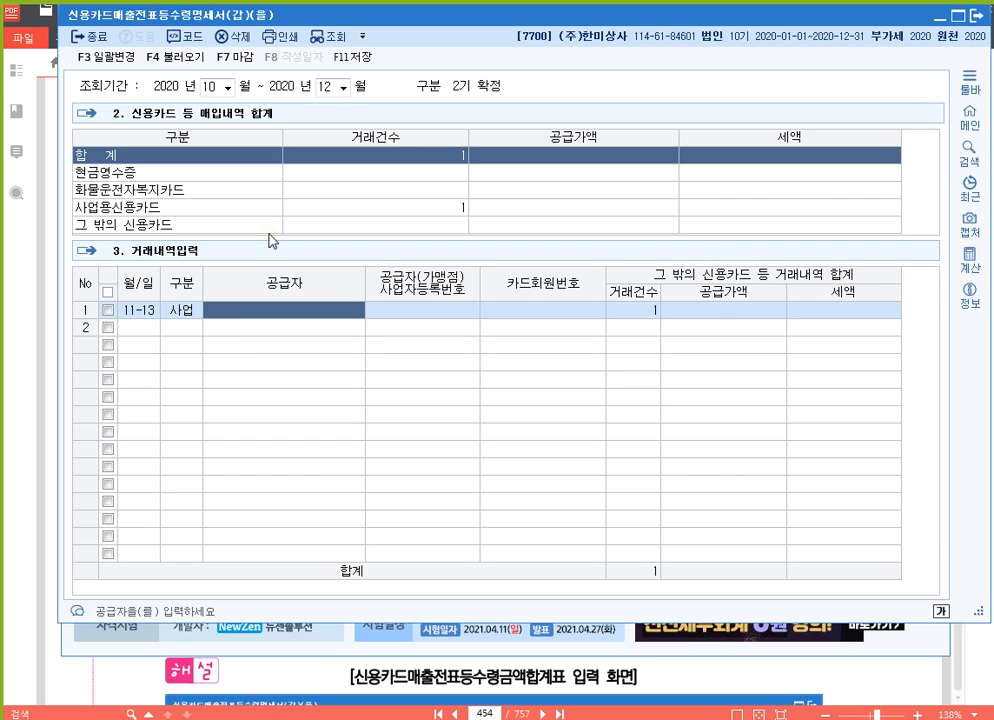
{"action": "key", "text": "F2"}
{"action": "type", "text": "에스"}
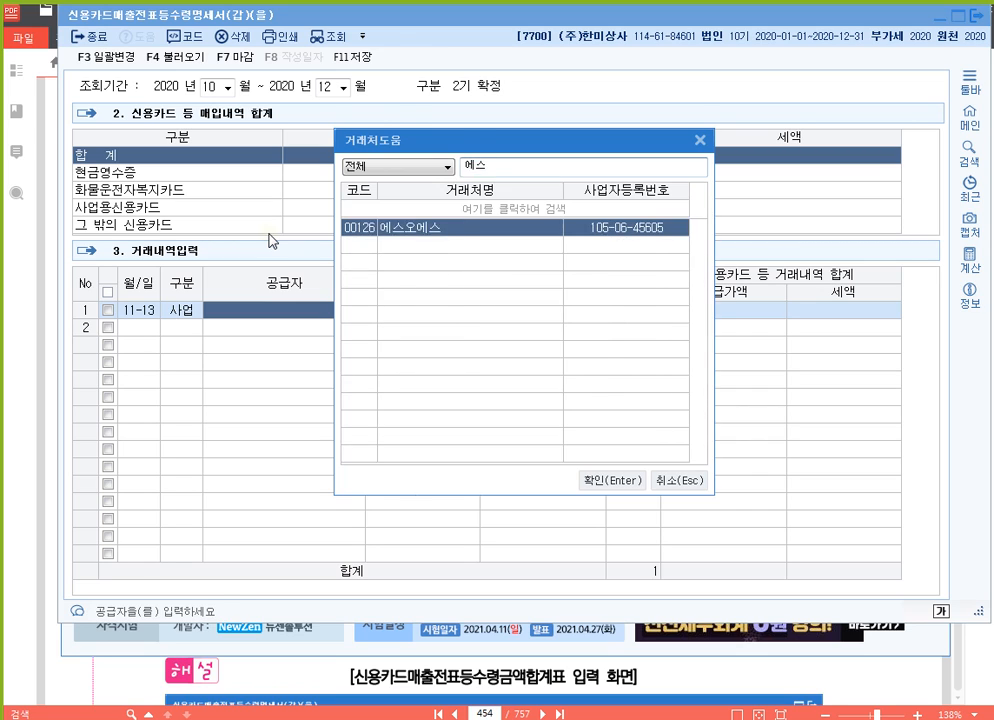
{"action": "key", "text": "Return"}
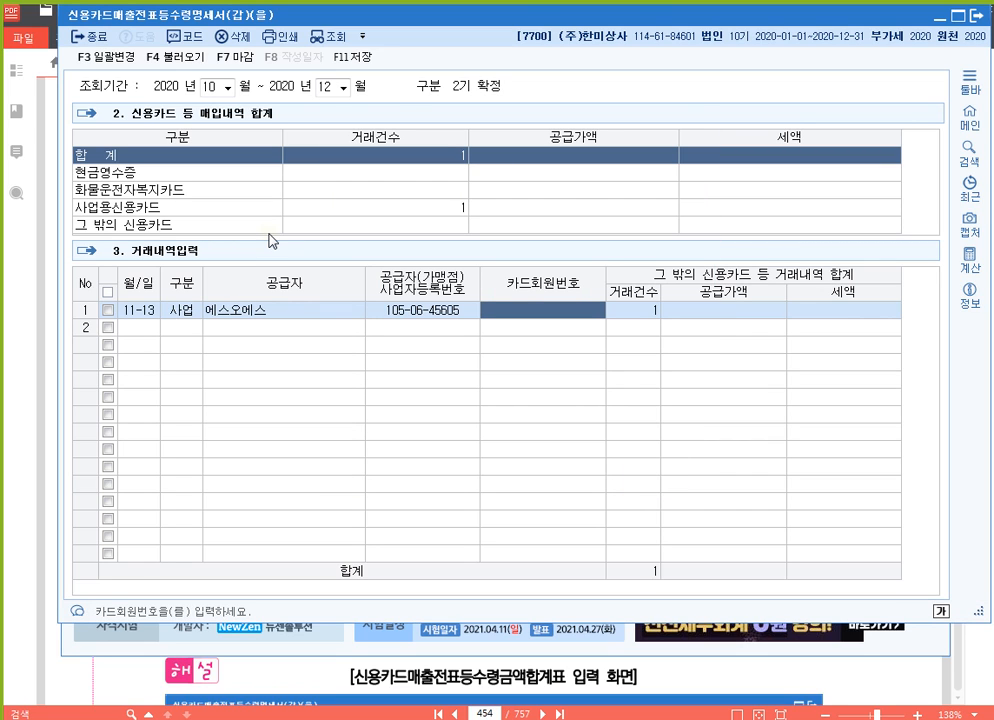
Fill the 에스오에스 row's 카드회원번호 from the 신한카드 entry and enter a 공급가액 of 400,000.
{"action": "key", "text": "F2"}
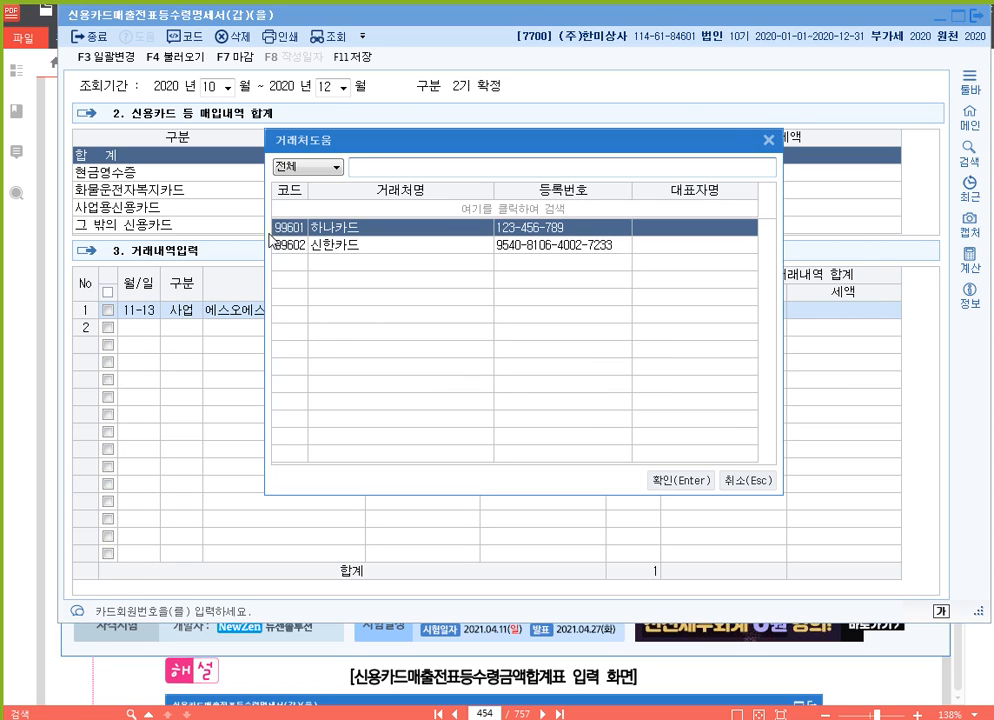
{"action": "key", "text": "Down"}
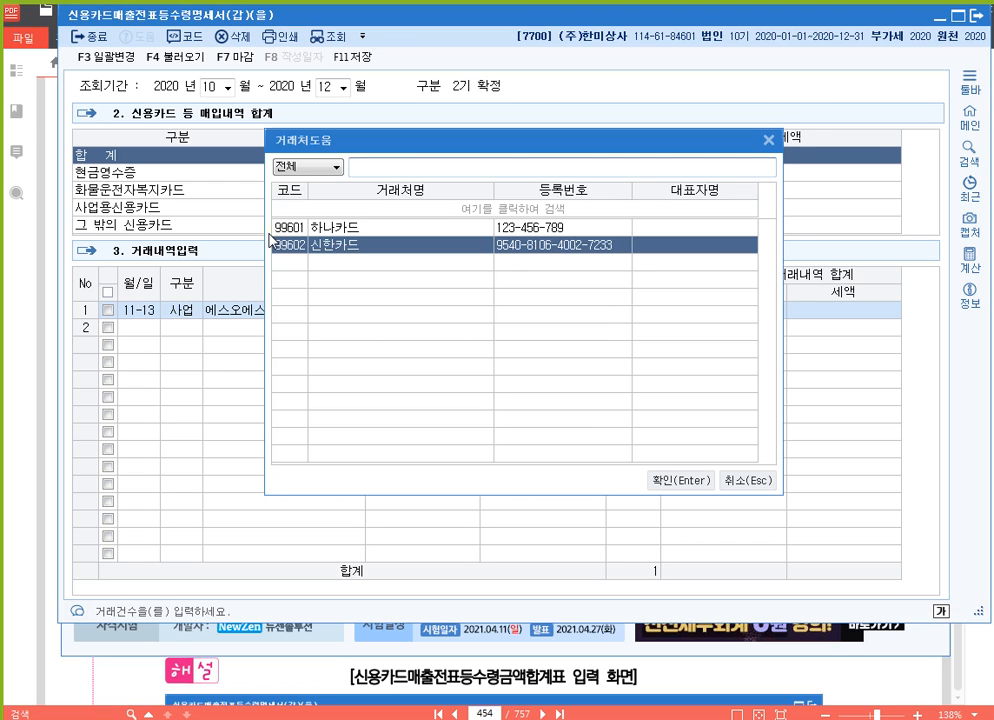
{"action": "key", "text": "Return"}
{"action": "key", "text": "Return"}
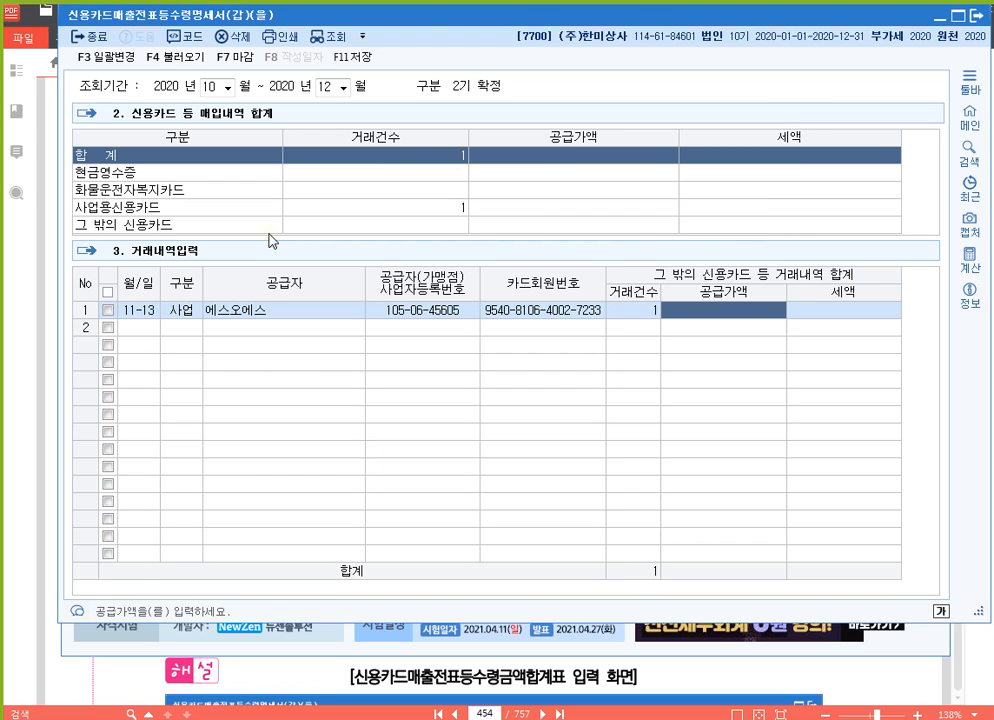
{"action": "type", "text": "400000"}
{"action": "key", "text": "Return"}
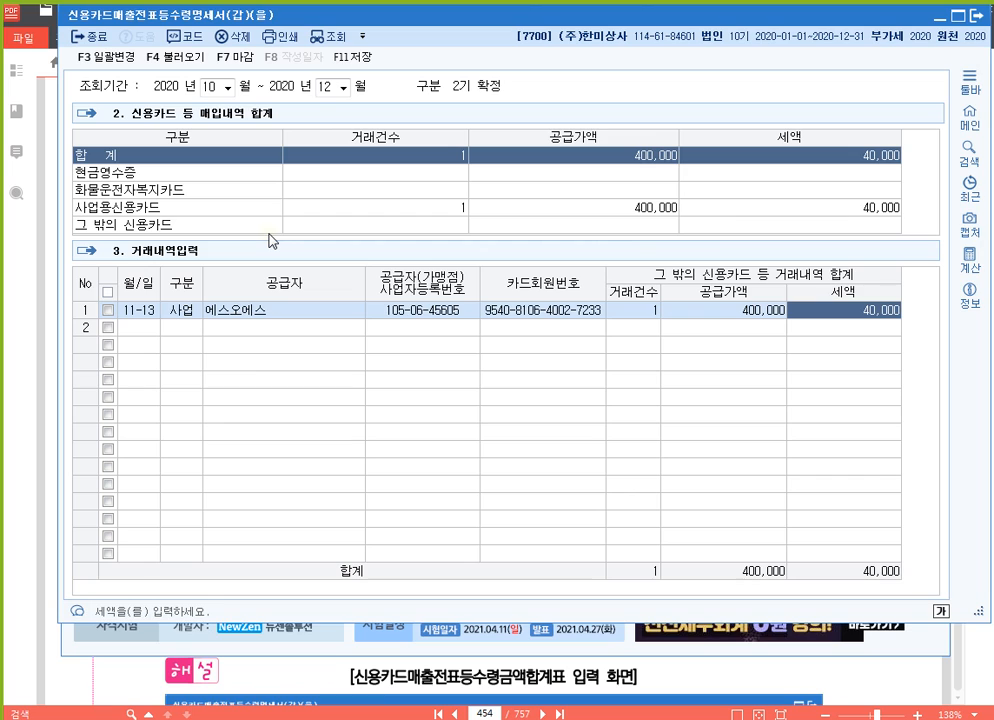
{"action": "key", "text": "Return"}
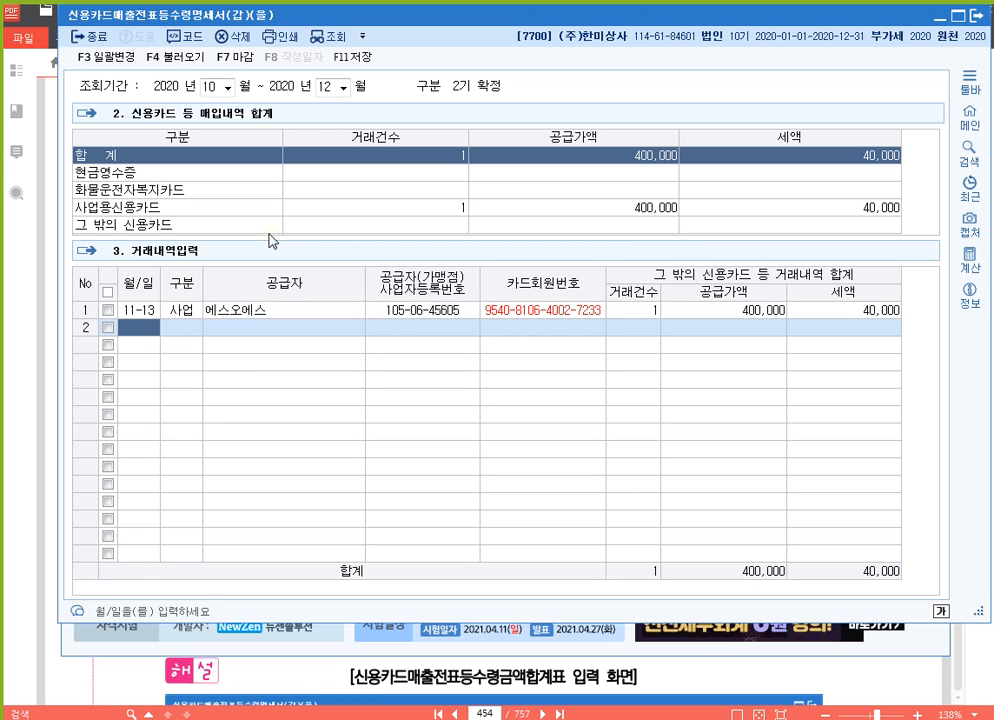
Start the second transaction row with date 11-16, 구분 3.사업 and supplier 홀리데이.
{"action": "type", "text": "11-"}
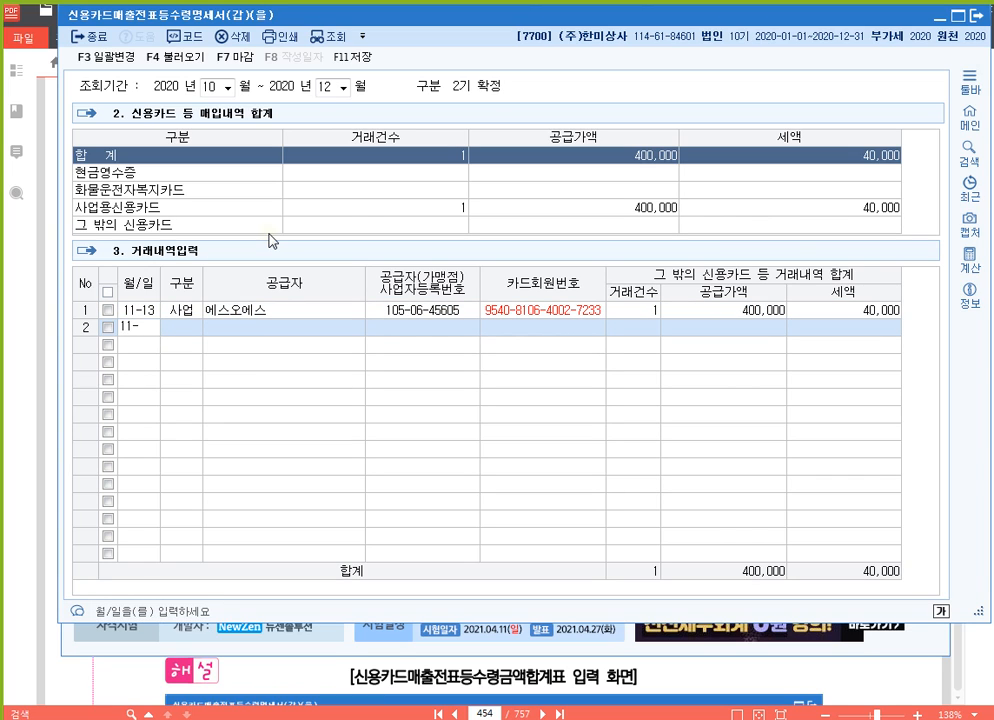
{"action": "type", "text": "16"}
{"action": "key", "text": "Return"}
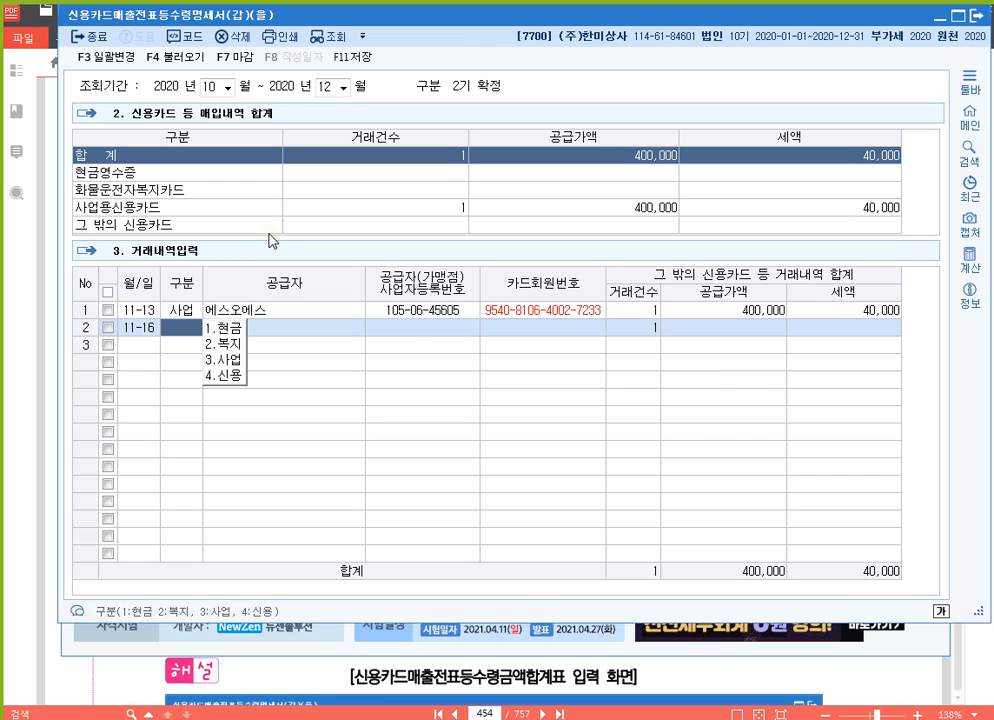
{"action": "type", "text": "3"}
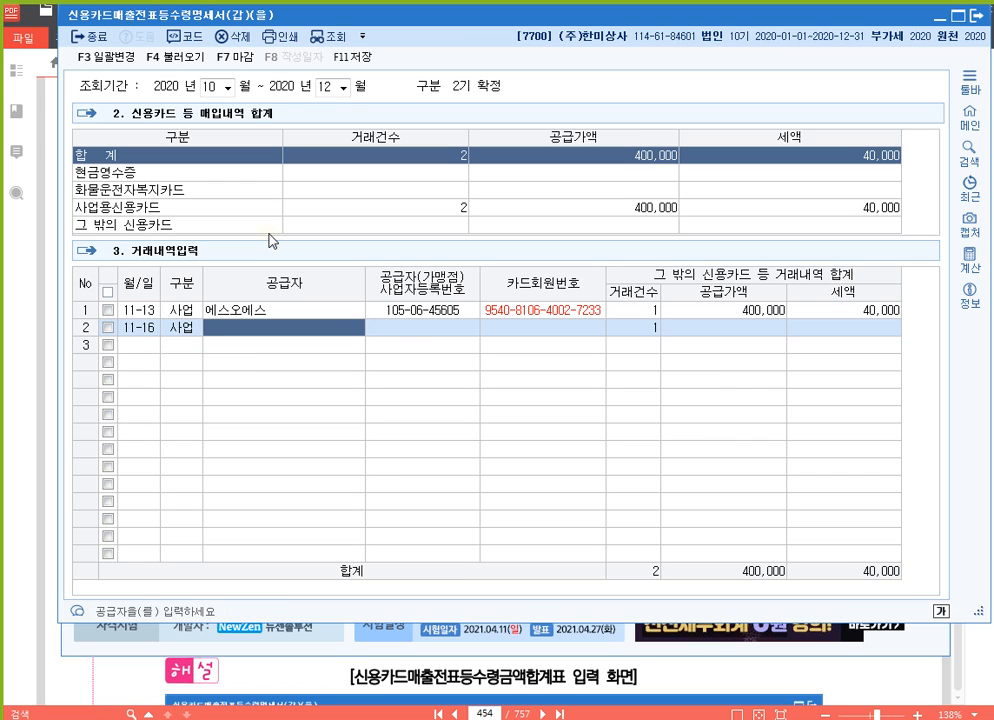
{"action": "key", "text": "F2"}
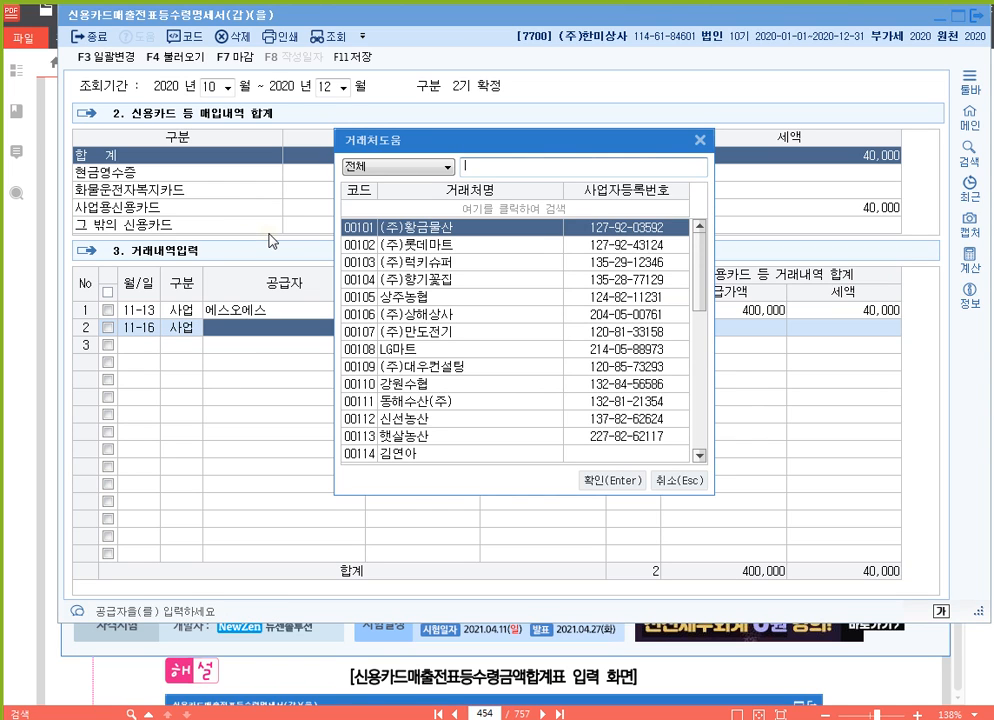
{"action": "type", "text": "홀"}
{"action": "key", "text": "Return"}
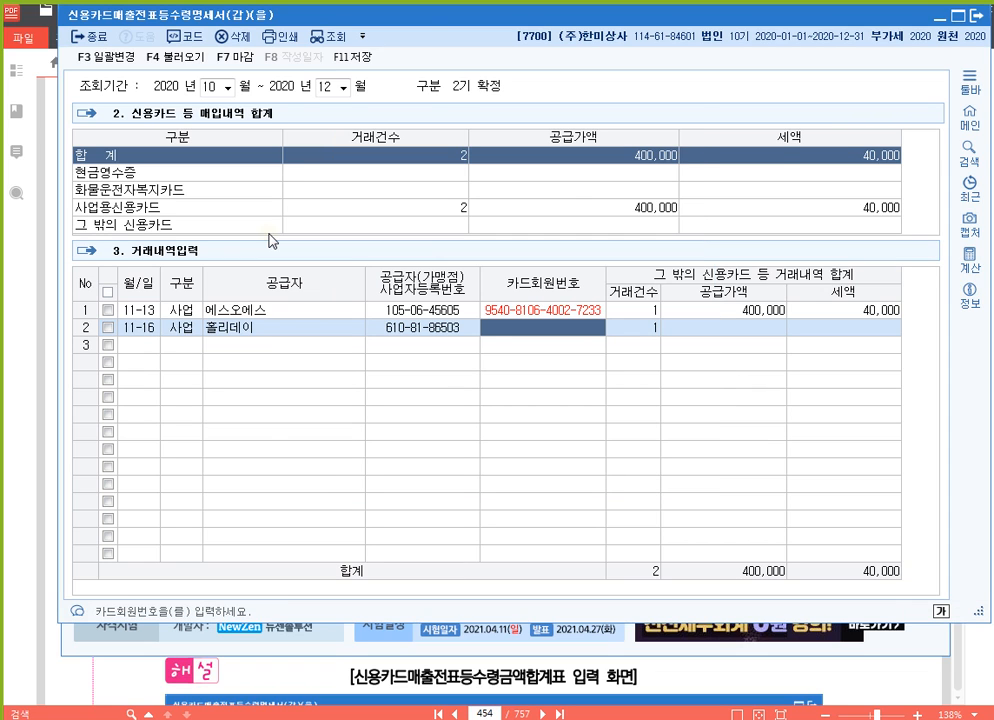
Complete the 홀리데이 row with the 신한카드 entry as 카드회원번호 and a 공급가액 of 700,000.
{"action": "key", "text": "F2"}
{"action": "key", "text": "Down"}
{"action": "key", "text": "Return"}
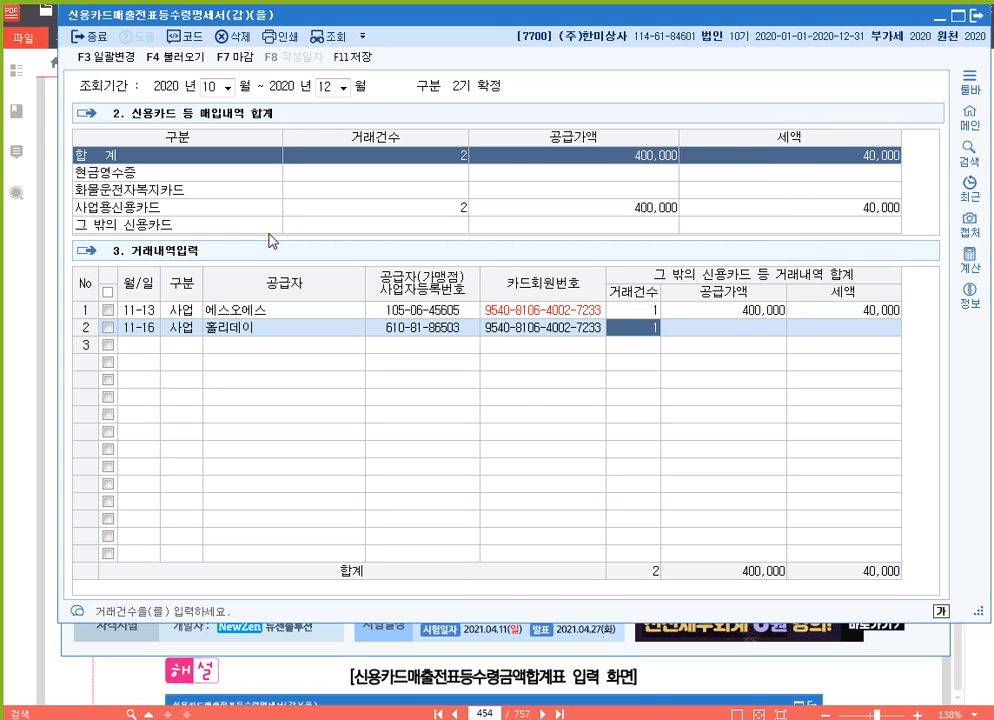
{"action": "type", "text": "7000000"}
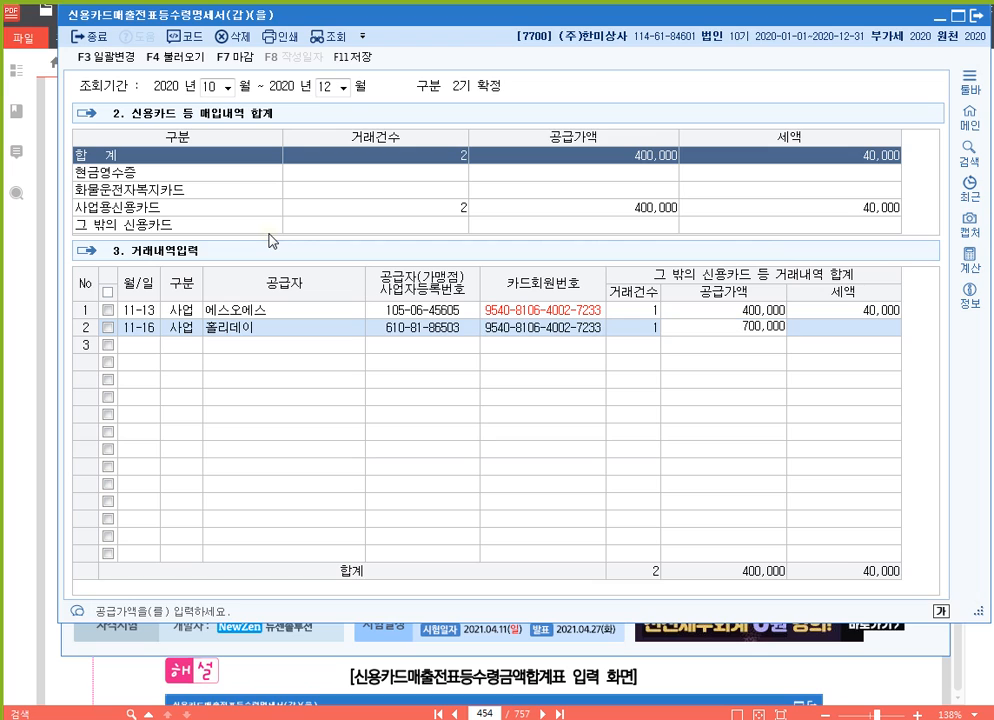
{"action": "key", "text": "Return"}
{"action": "key", "text": "Return"}
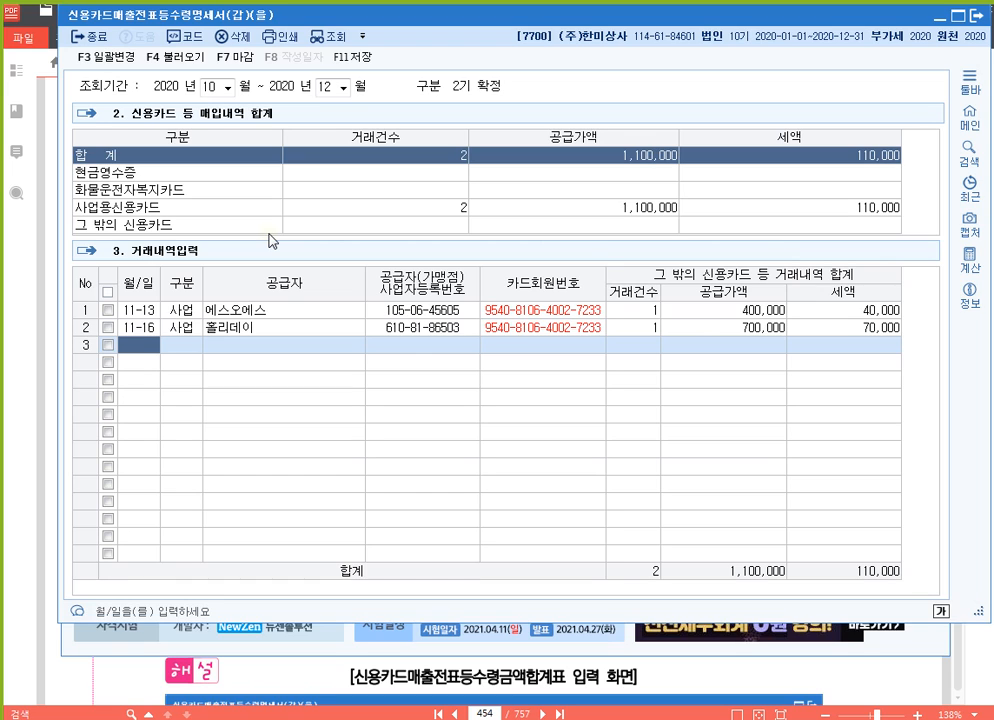
Enter the third transaction dated 11-29 with 구분 1.현금, supplier 대구문구 and a 공급가액 of 250,000.
{"action": "type", "text": "11-"}
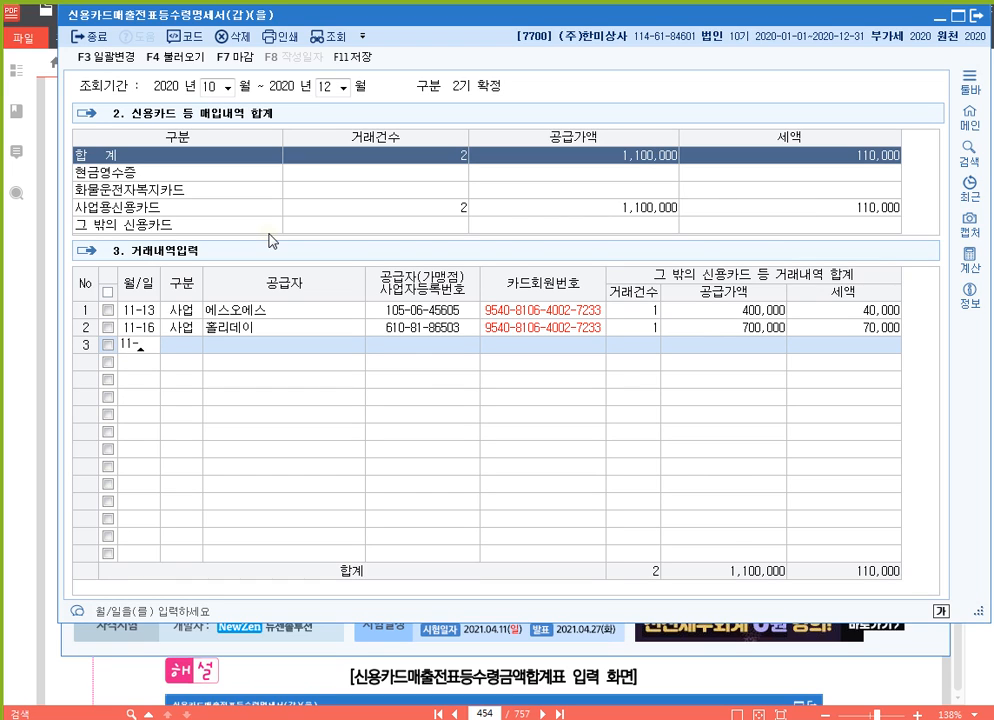
{"action": "type", "text": "291"}
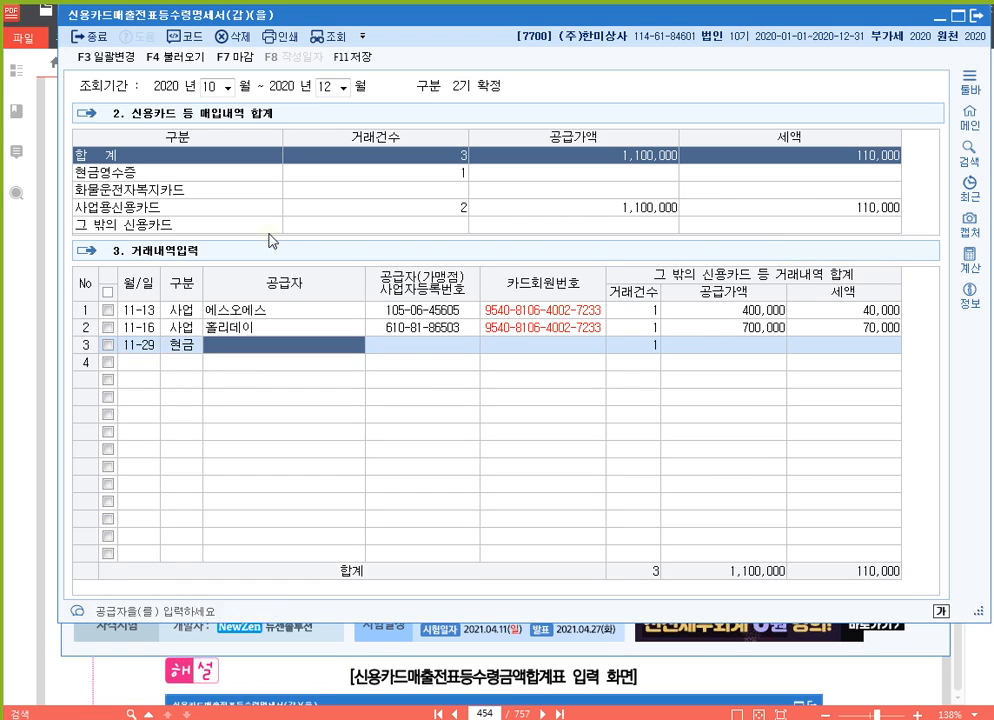
{"action": "key", "text": "F2"}
{"action": "type", "text": "댐"}
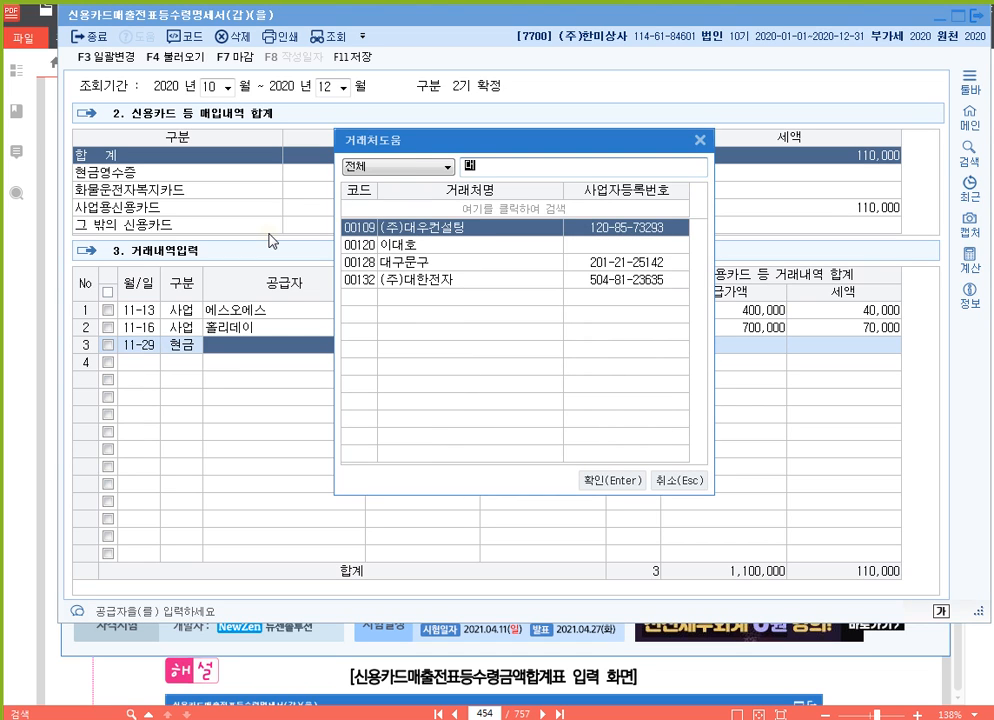
{"action": "type", "text": "문"}
{"action": "key", "text": "Return"}
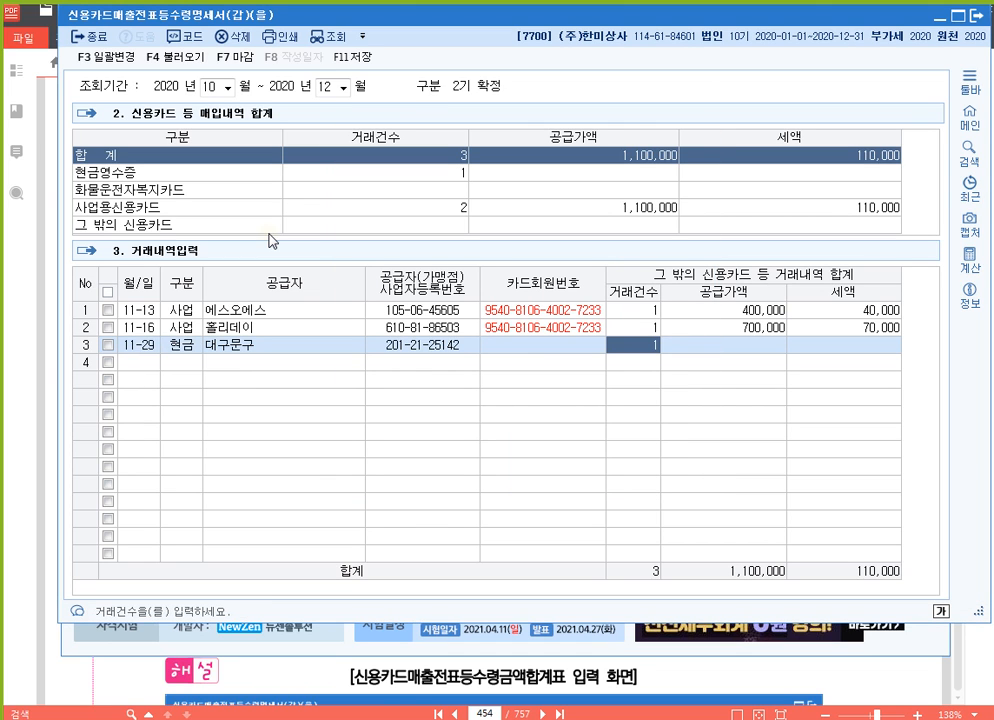
{"action": "key", "text": "Return"}
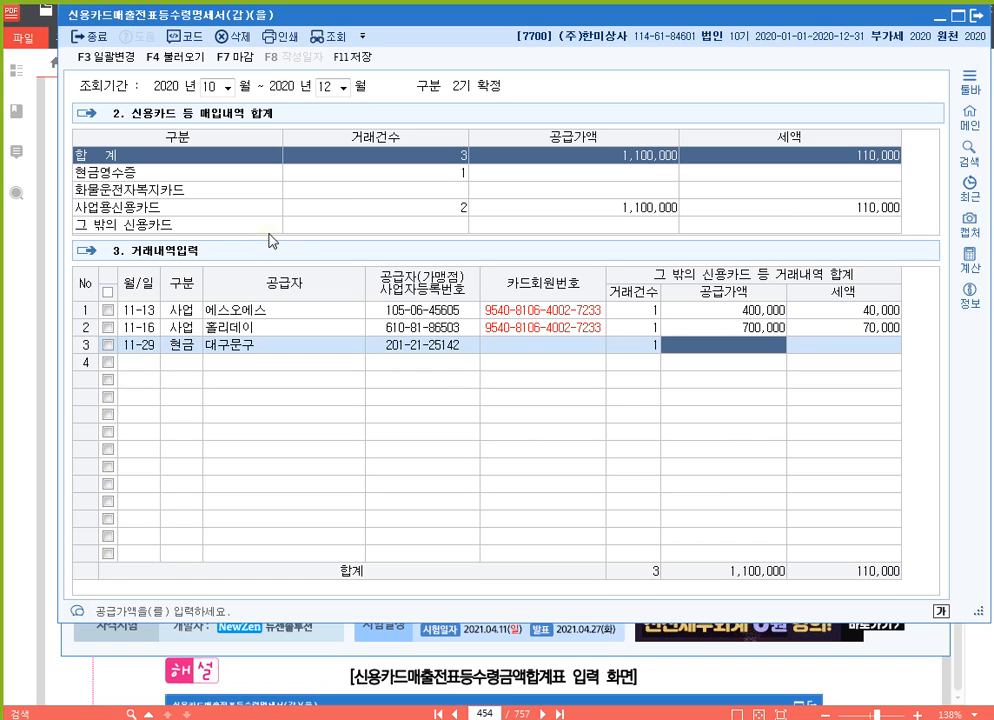
{"action": "type", "text": "250,000"}
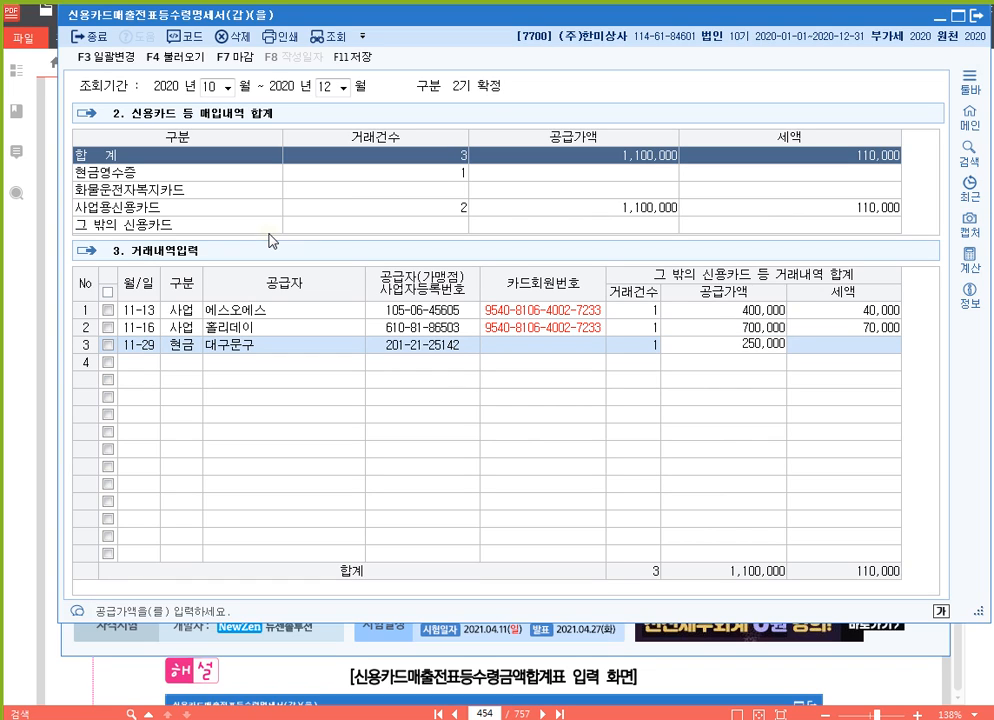
{"action": "key", "text": "Return"}
{"action": "key", "text": "Return"}
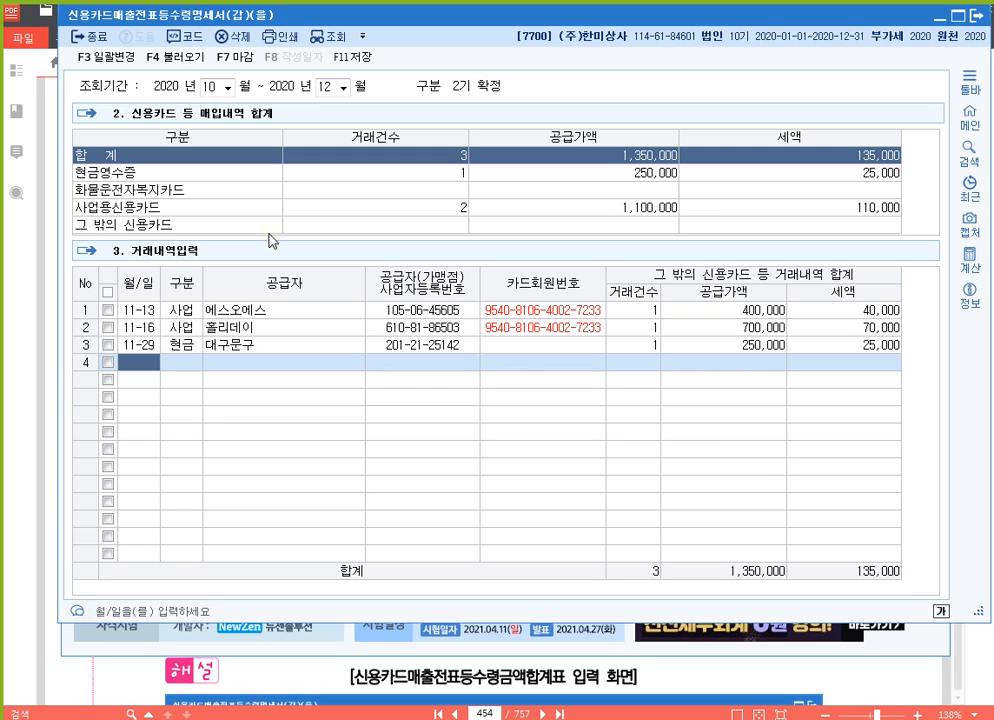
Start the fourth transaction row with date 11-30, 구분 3.사업 and supplier 일성횟집.
{"action": "type", "text": "1130"}
{"action": "key", "text": "Return"}
{"action": "type", "text": "30"}
{"action": "key", "text": "Return"}
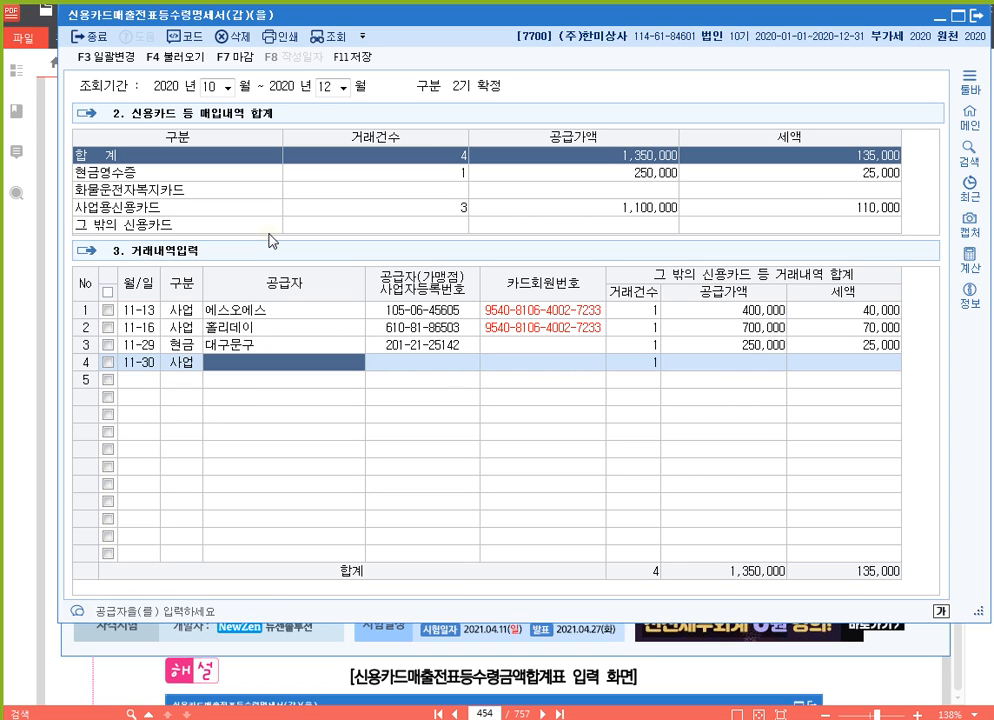
{"action": "key", "text": "F2"}
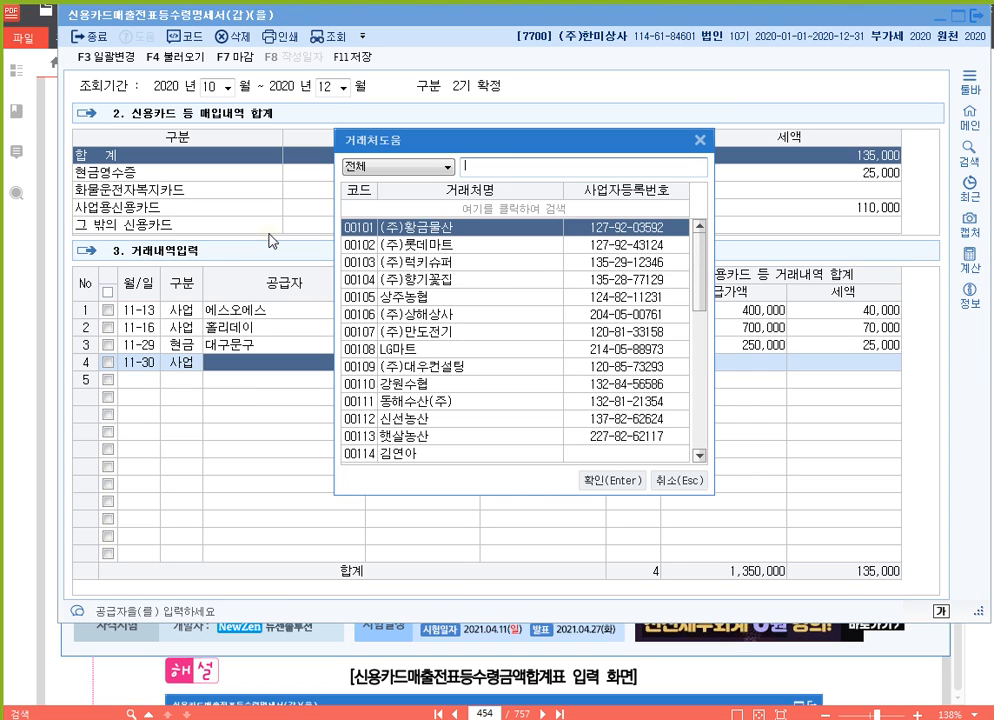
{"action": "type", "text": "일성"}
{"action": "key", "text": "Return"}
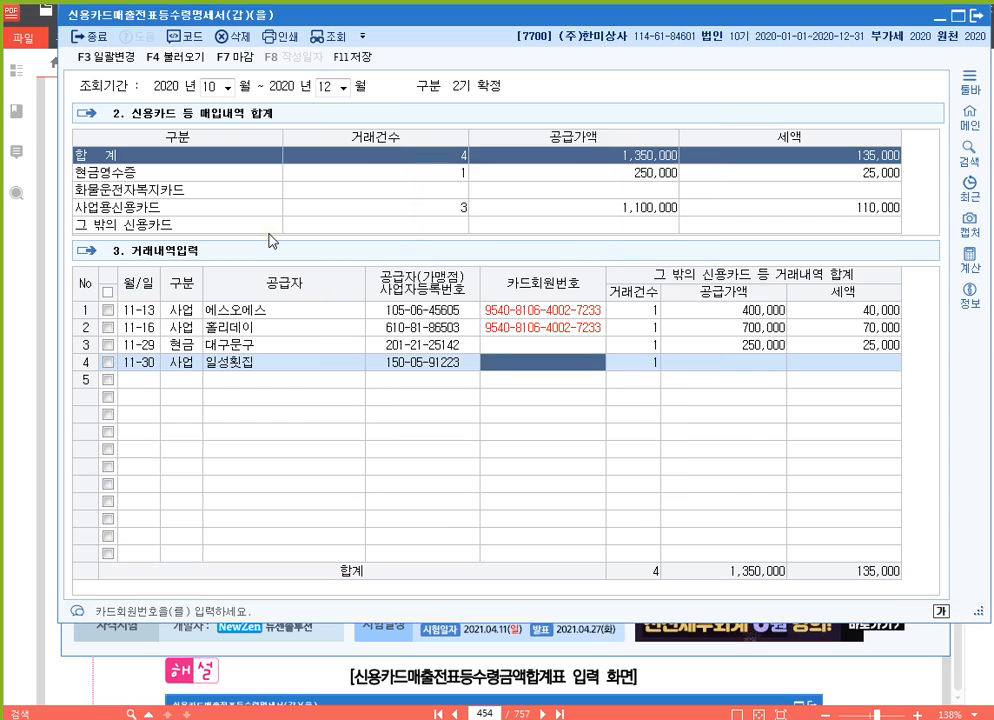
Complete the 일성횟집 row with the 신한카드 entry and a 공급가액 of 300,000, and save the statement.
{"action": "key", "text": "F2"}
{"action": "key", "text": "Down"}
{"action": "key", "text": "Return"}
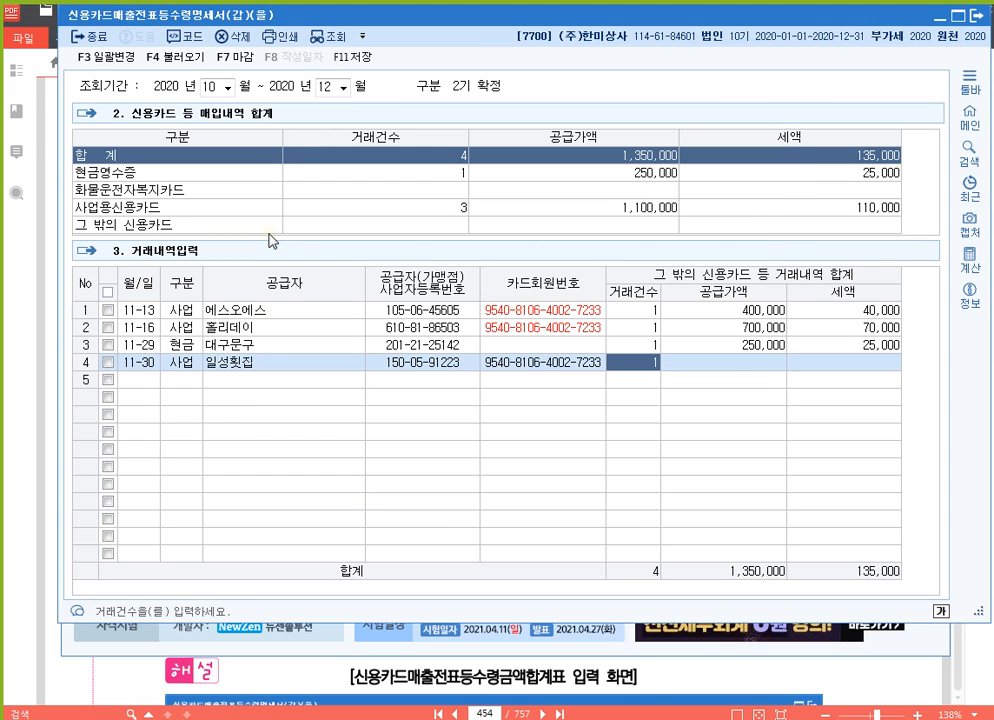
{"action": "key", "text": "Return"}
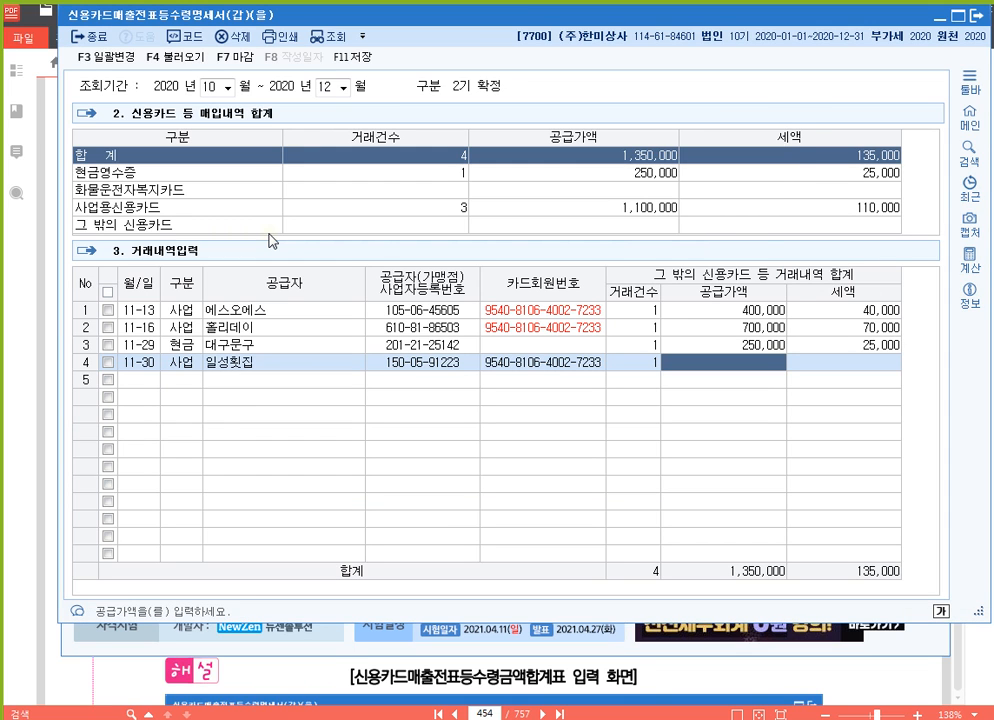
{"action": "type", "text": "3000000"}
{"action": "key", "text": "Return"}
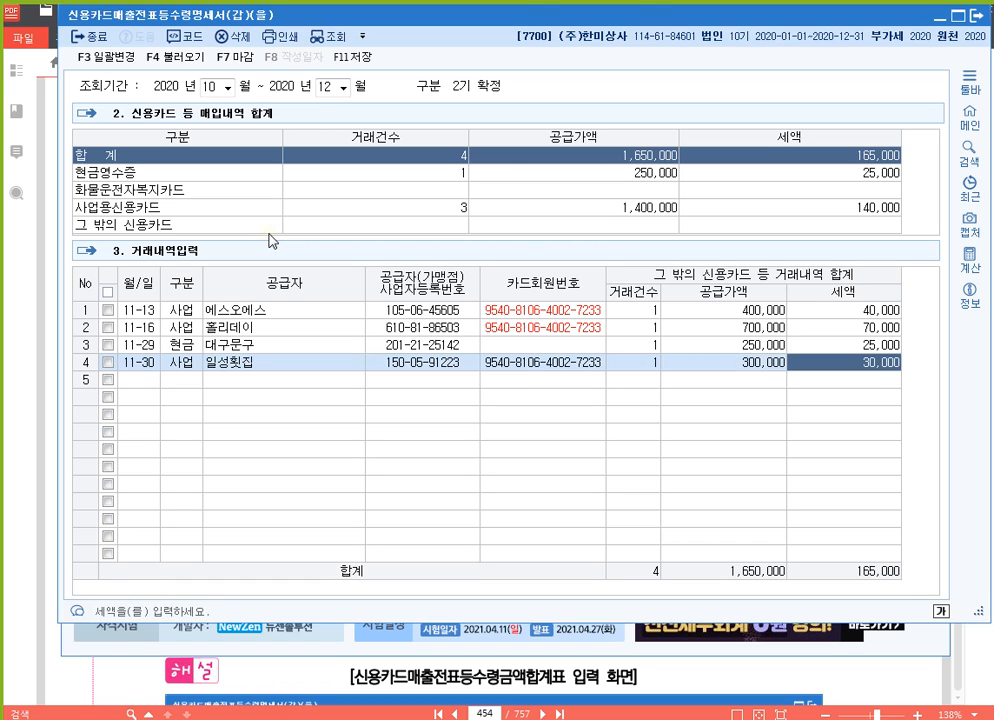
{"action": "key", "text": "Return"}
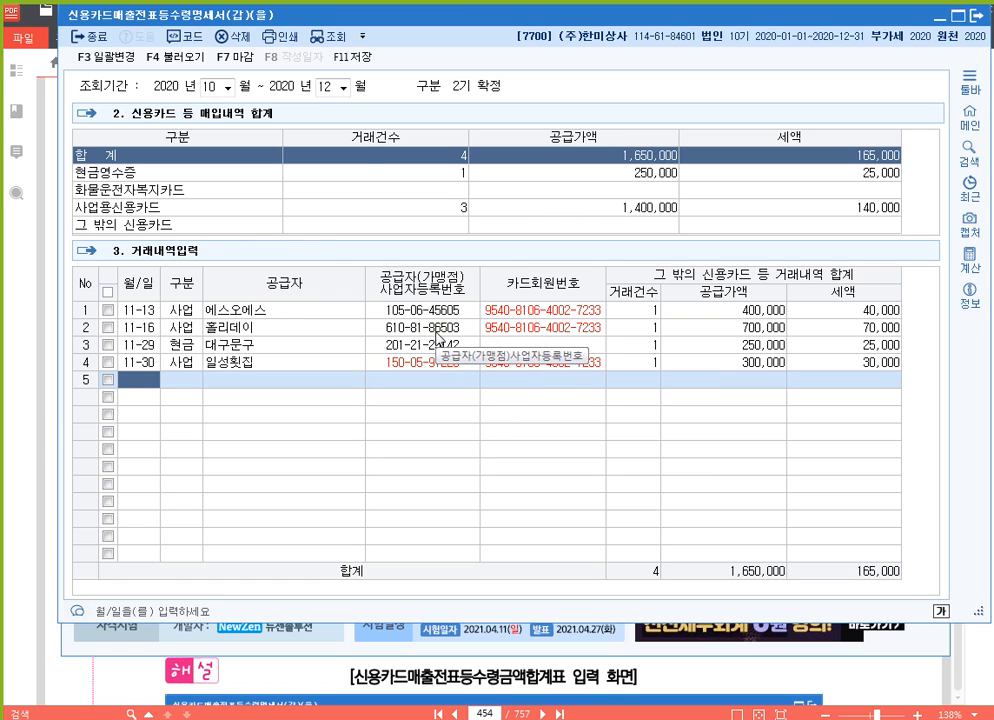
{"action": "left_click", "coordinate": [352, 57]}
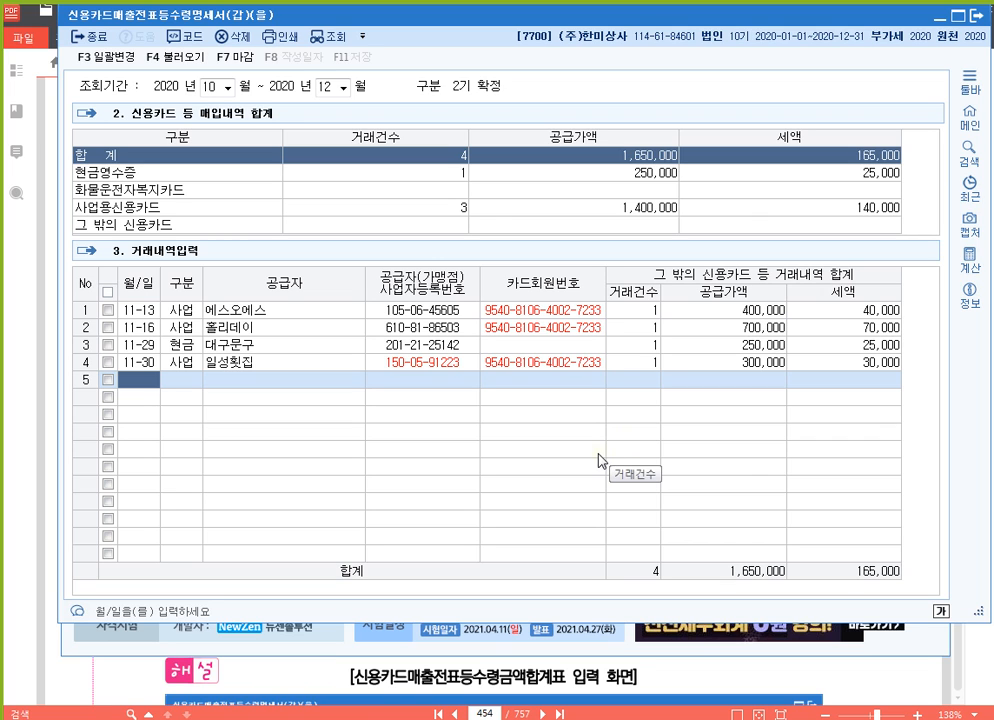
Switch to the Hangul notes and remove the blank lines between the 4.신용 line and [참고].
{"action": "key", "text": "alt+Tab"}
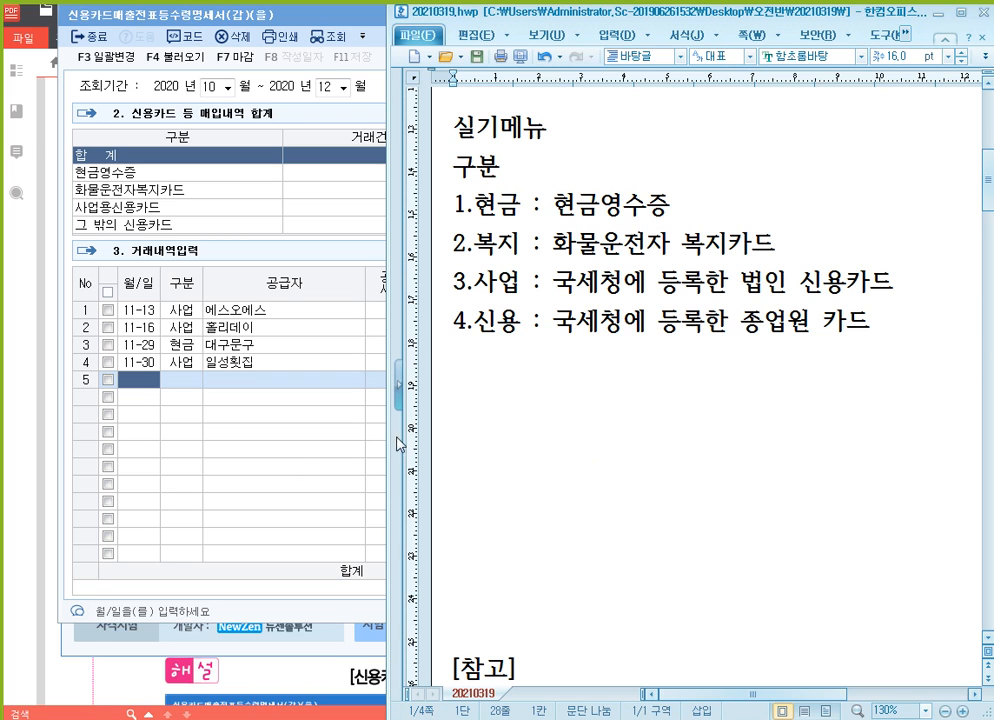
{"action": "scroll", "coordinate": [505, 450], "scroll_direction": "down", "scroll_amount": 3}
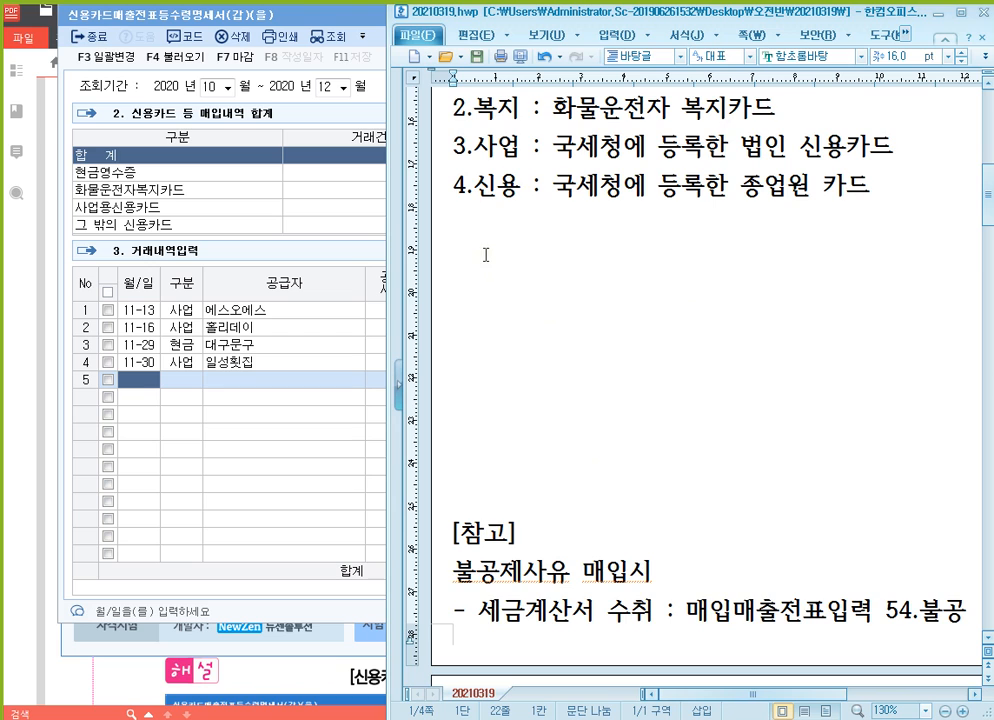
{"action": "scroll", "coordinate": [480, 262], "scroll_direction": "down", "scroll_amount": 5}
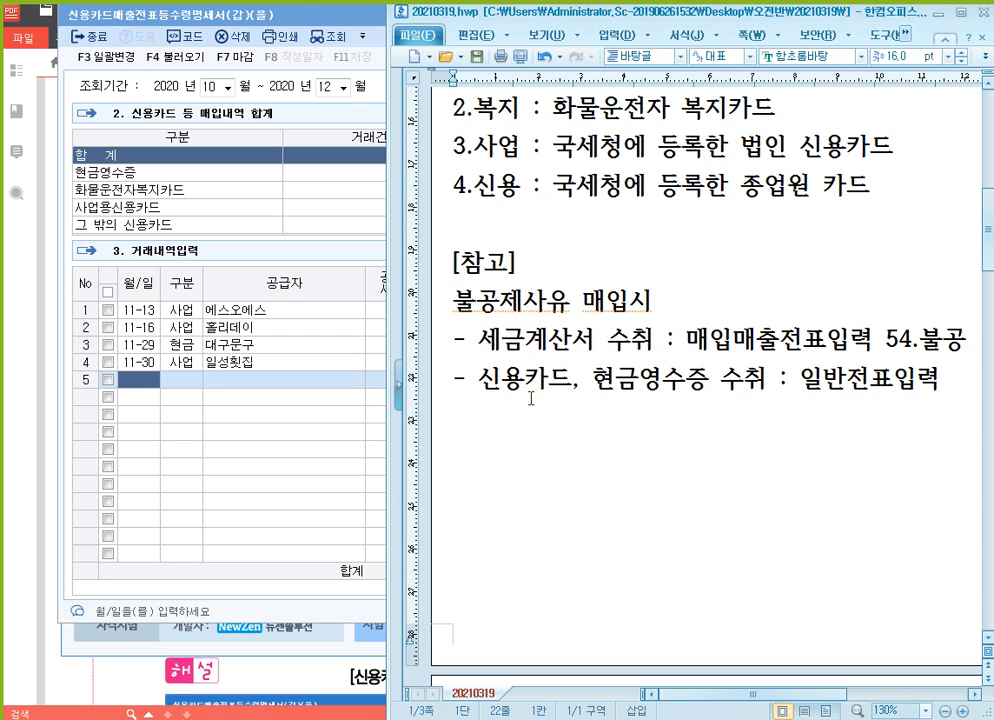
Add the heading "* 기출문제" below the [참고] notes, followed by a line with p.566 and company code 279.
{"action": "scroll", "coordinate": [500, 385], "scroll_direction": "down", "scroll_amount": 2}
{"action": "left_click", "coordinate": [479, 379]}
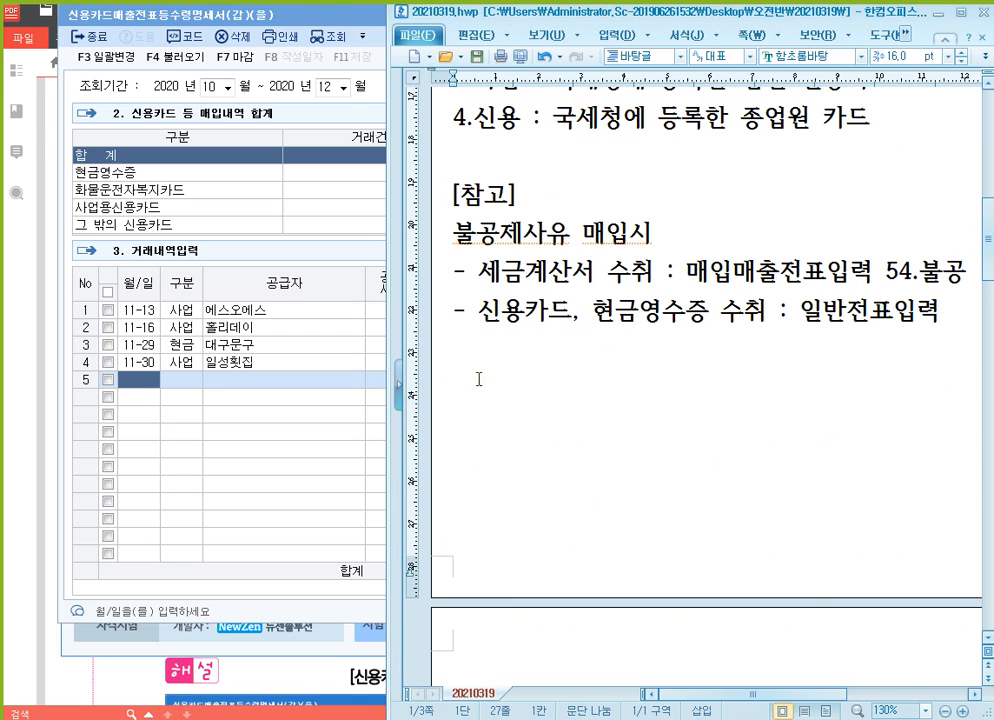
{"action": "type", "text": "* 기출문제"}
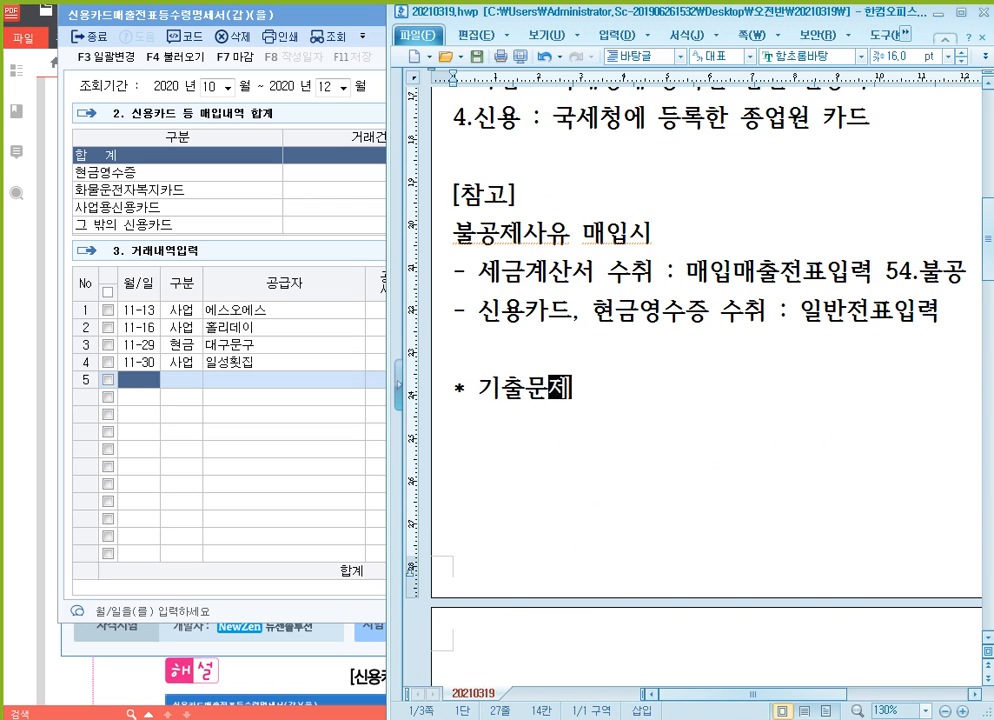
{"action": "key", "text": "Return"}
{"action": "type", "text": "p. "}
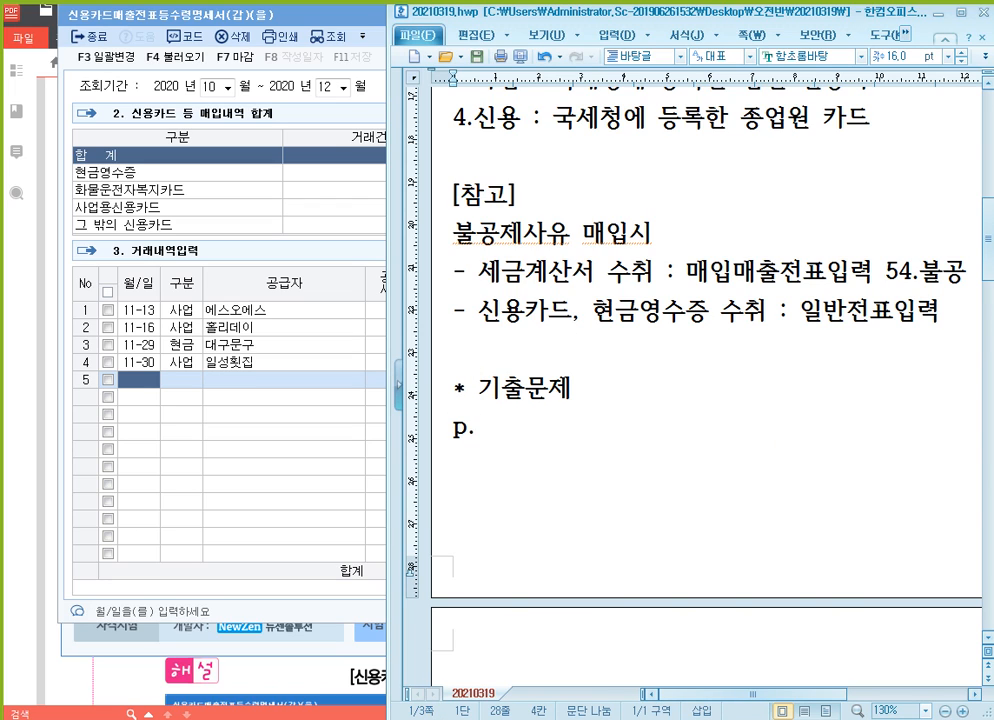
{"action": "type", "text": "566"}
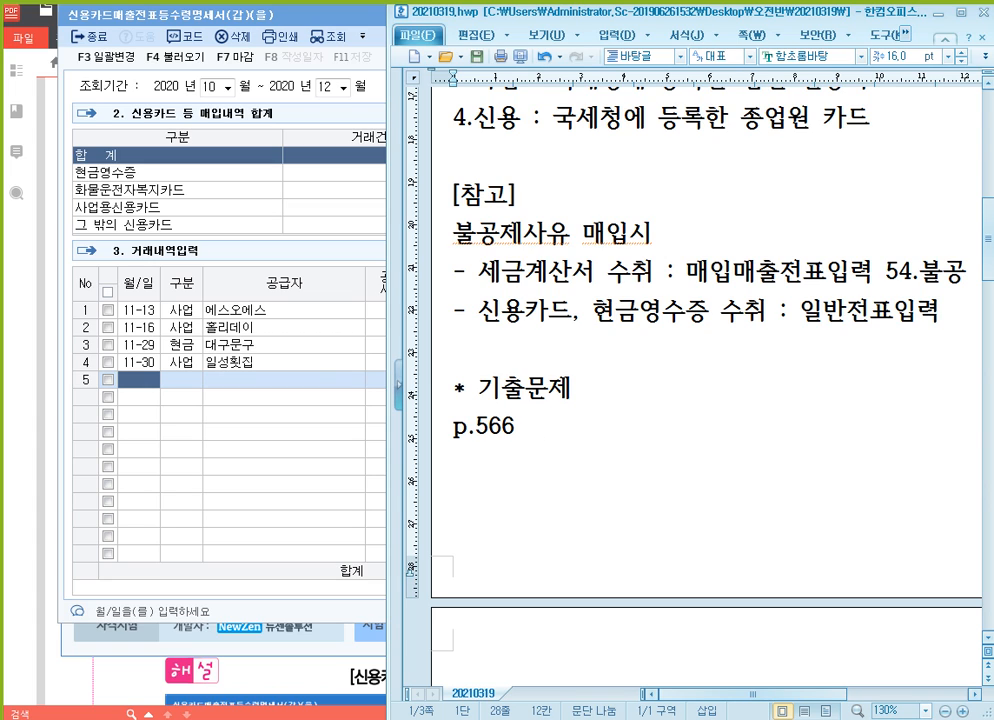
{"action": "type", "text": "279"}
Switch to the PDF textbook, go to page 566 and bring the 문제3 [1] transaction table into view.
{"action": "left_click", "coordinate": [403, 716]}
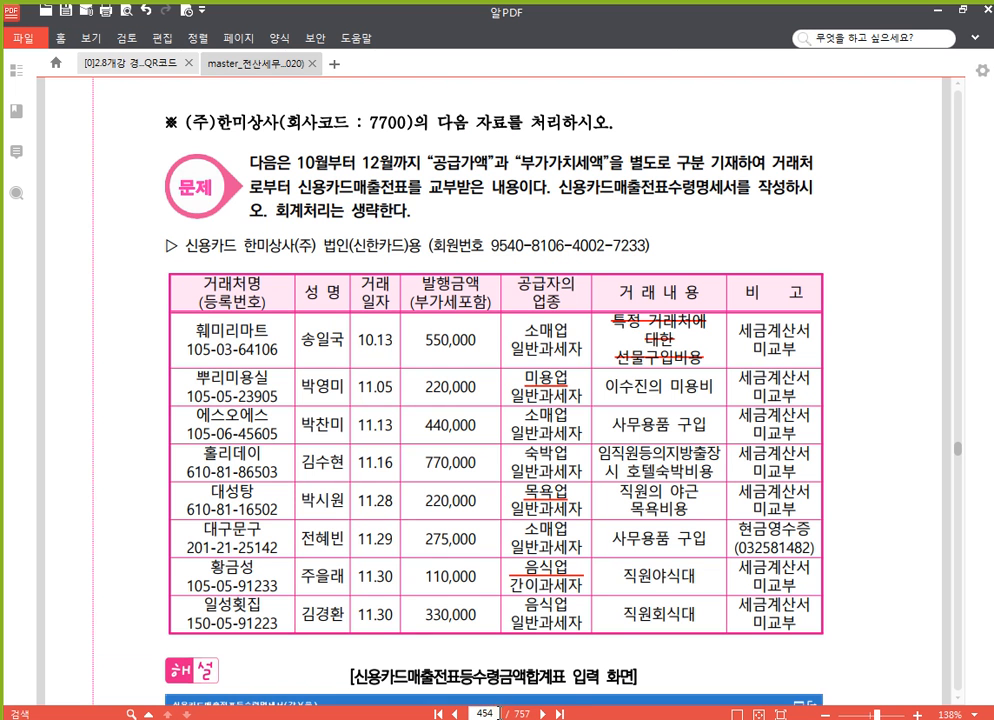
{"action": "type", "text": "566"}
{"action": "key", "text": "Return"}
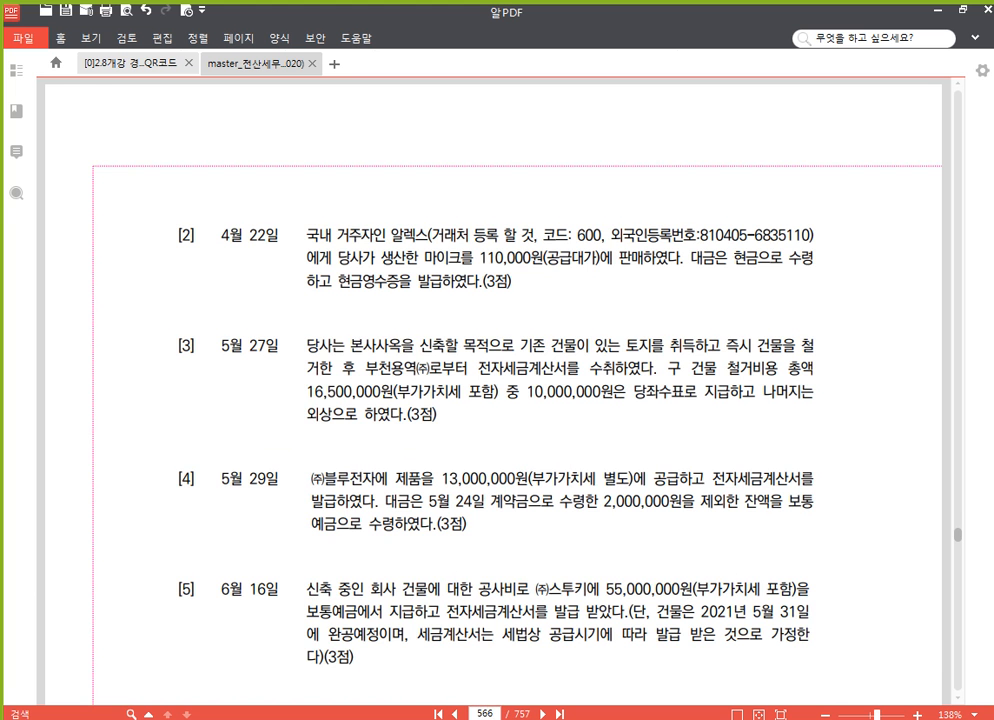
{"action": "scroll", "coordinate": [657, 470], "scroll_direction": "down", "scroll_amount": 3}
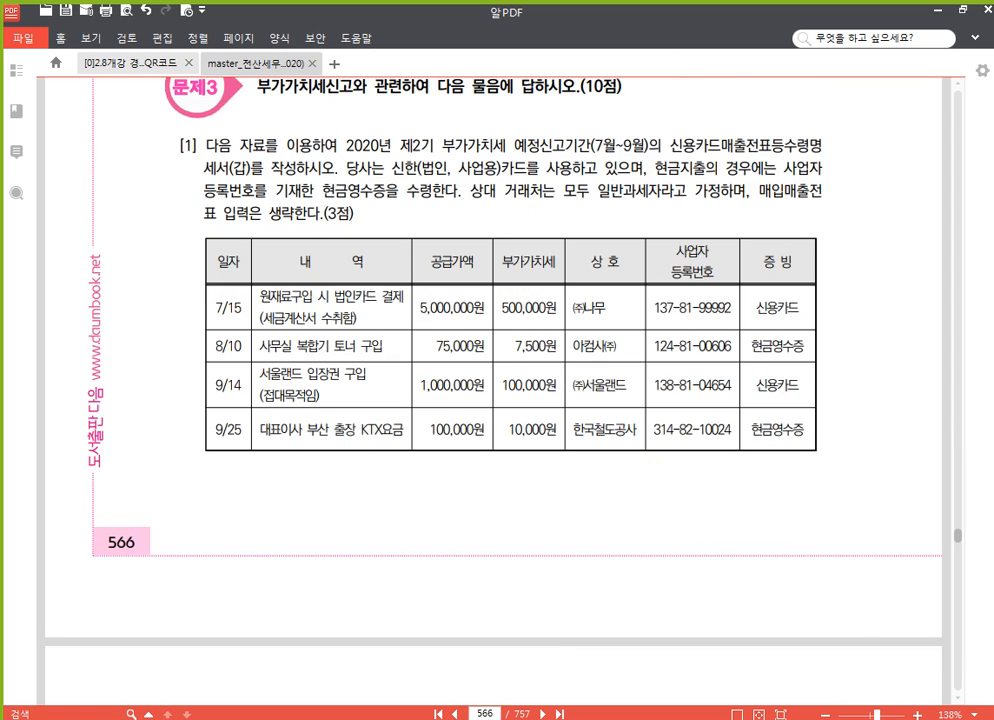
Switch to KcLep and change the company to code 0279, closing the menus that are open.
{"action": "key", "text": "alt+Tab"}
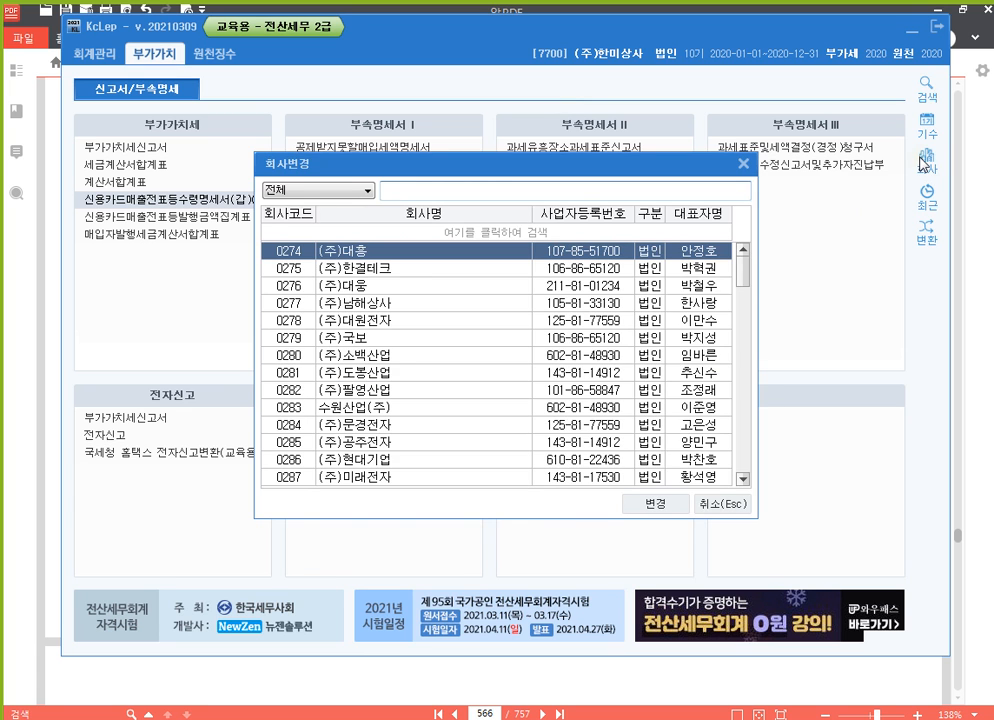
{"action": "type", "text": "279"}
{"action": "key", "text": "Return"}
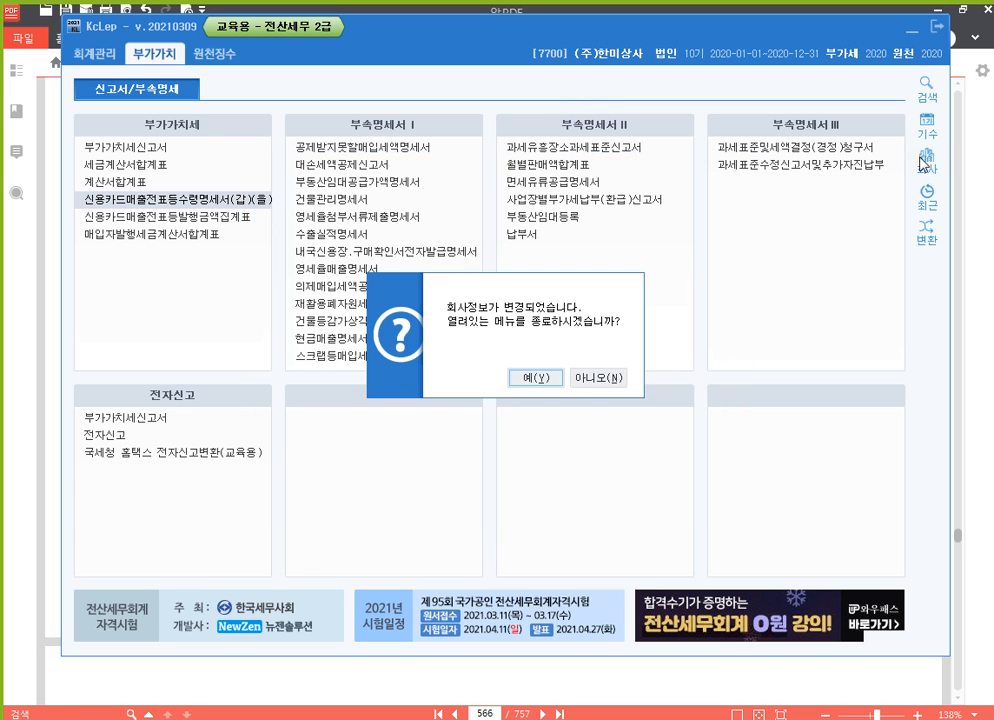
{"action": "key", "text": "Return"}
Return to the PDF textbook, underline "(세금계산서 수취함)" in the first table row and strike through its date 7/15.
{"action": "key", "text": "alt+Tab"}
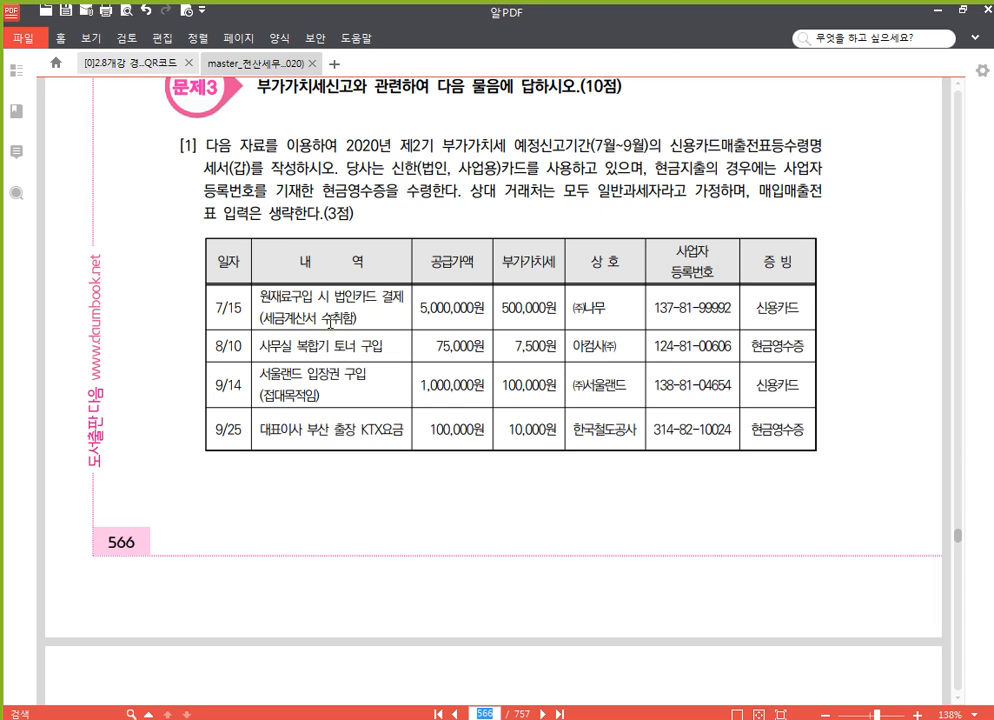
{"action": "left_click_drag", "start_coordinate": [281, 318], "coordinate": [357, 318]}
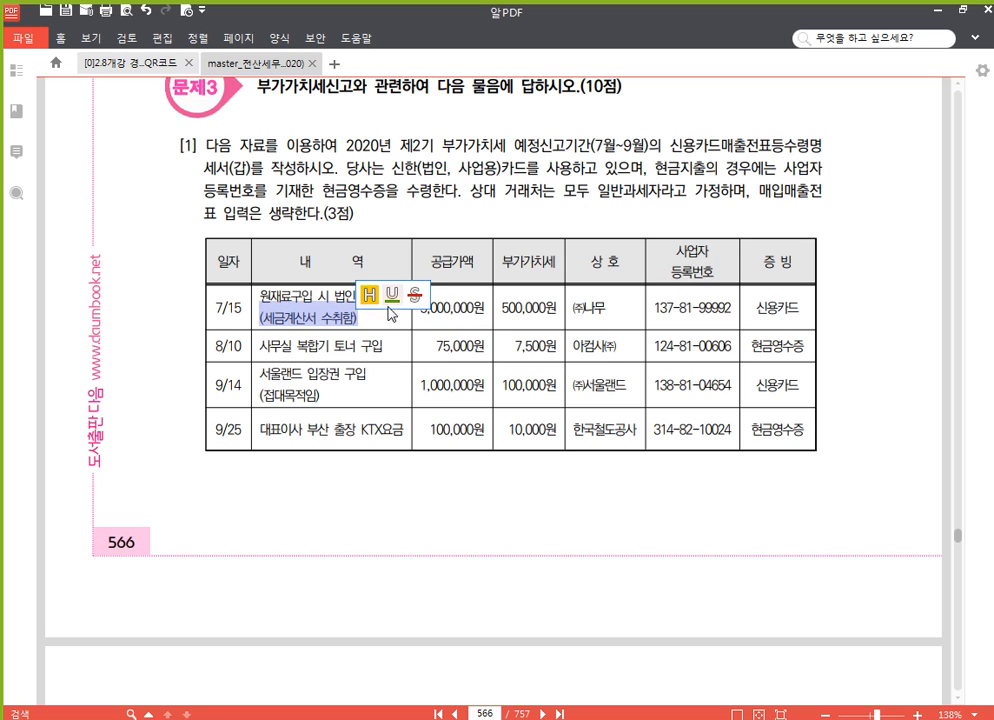
{"action": "left_click", "coordinate": [397, 301]}
{"action": "left_click_drag", "start_coordinate": [216, 309], "coordinate": [245, 309]}
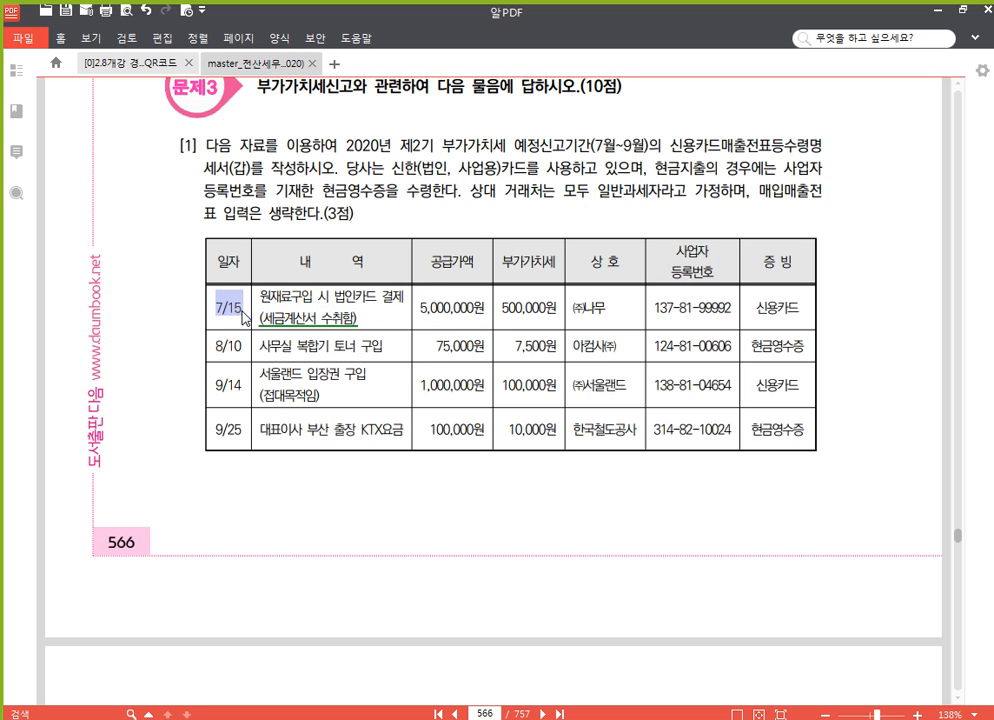
{"action": "left_click", "coordinate": [297, 288]}
{"action": "left_click", "coordinate": [222, 330]}
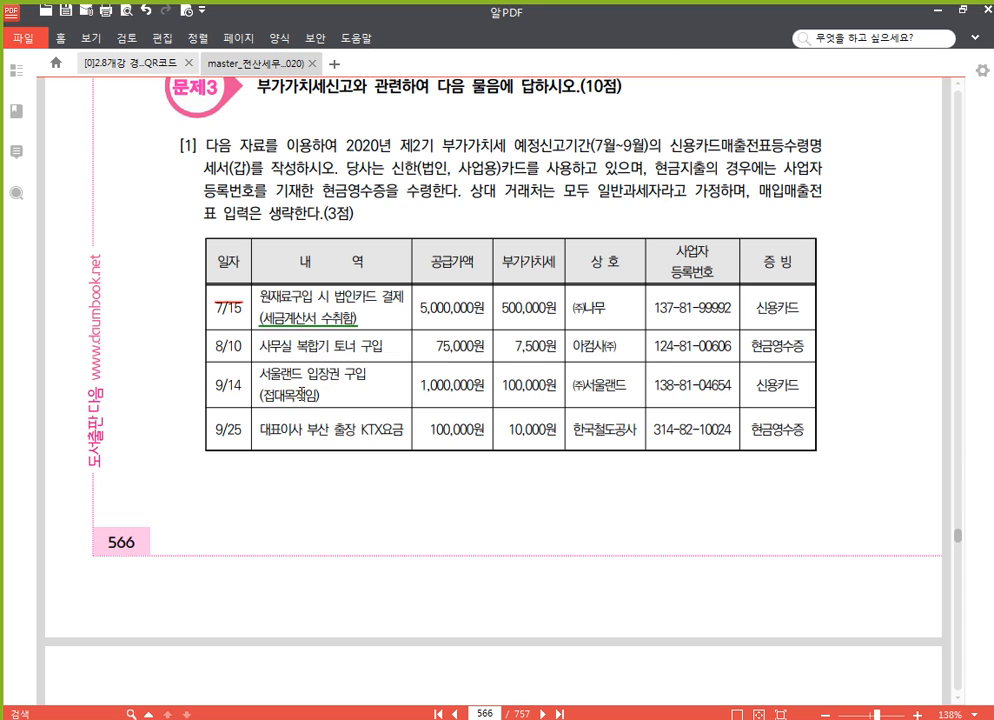
Underline 입장권 and "(접대목적임)" in the 서울랜드 row and strike through its date 9/14.
{"action": "left_click_drag", "start_coordinate": [309, 374], "coordinate": [341, 376]}
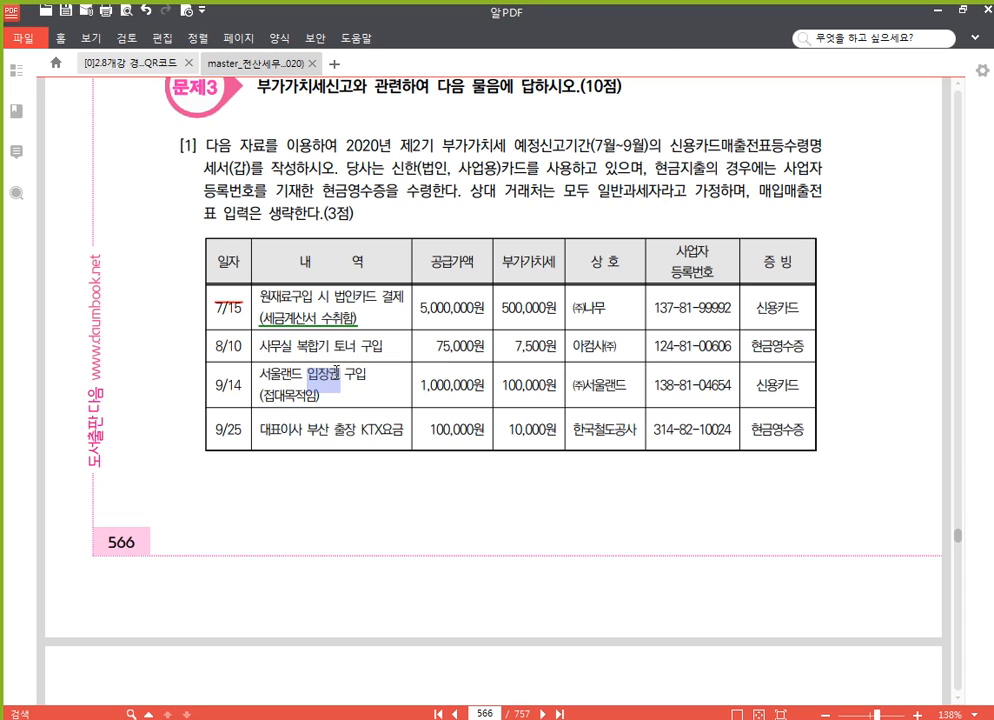
{"action": "left_click", "coordinate": [371, 352]}
{"action": "left_click_drag", "start_coordinate": [259, 396], "coordinate": [318, 404]}
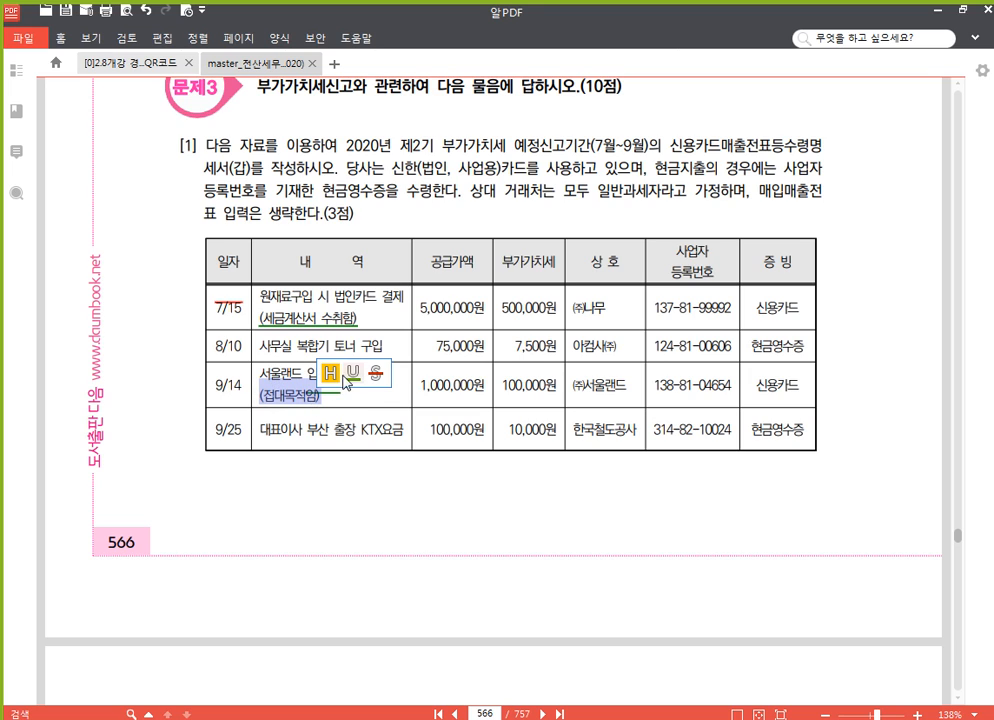
{"action": "left_click", "coordinate": [353, 373]}
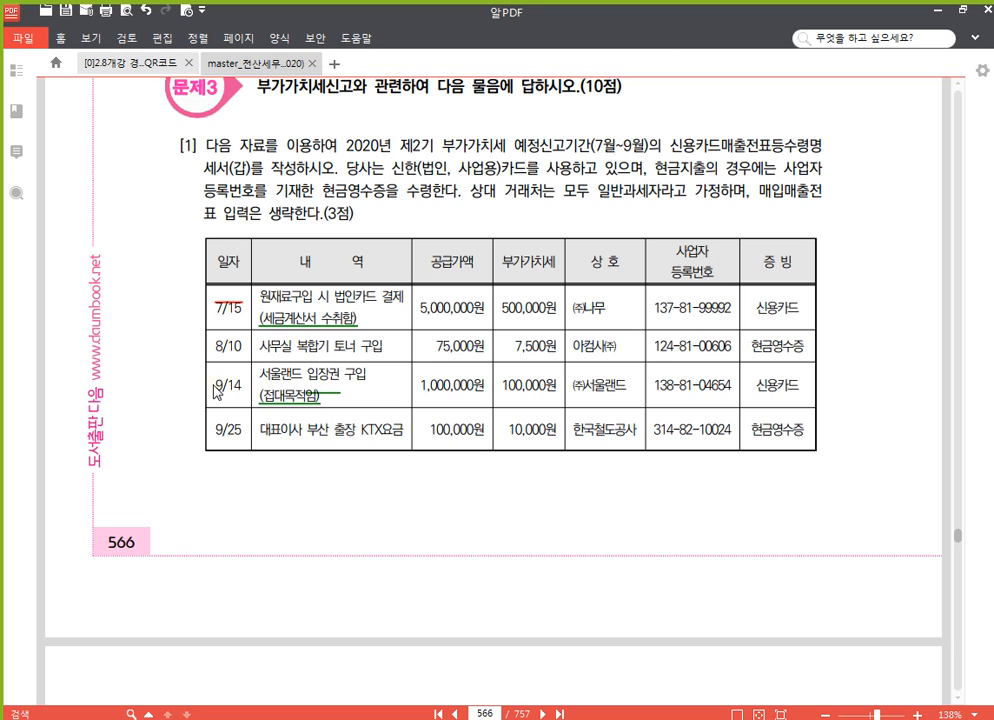
{"action": "left_click_drag", "start_coordinate": [214, 385], "coordinate": [241, 387]}
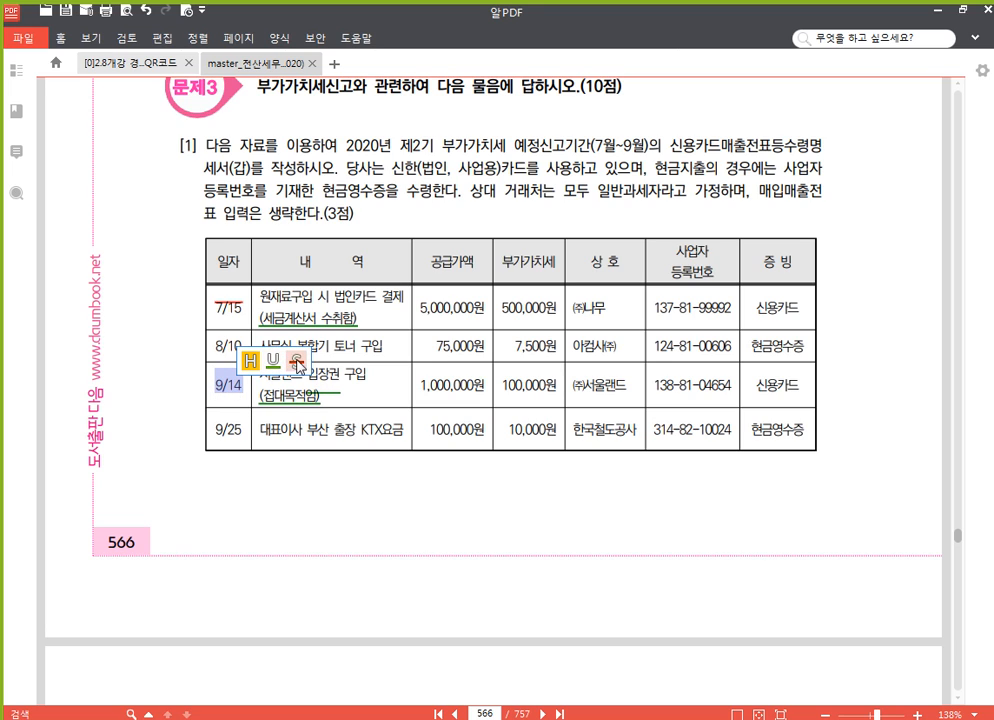
{"action": "left_click", "coordinate": [295, 359]}
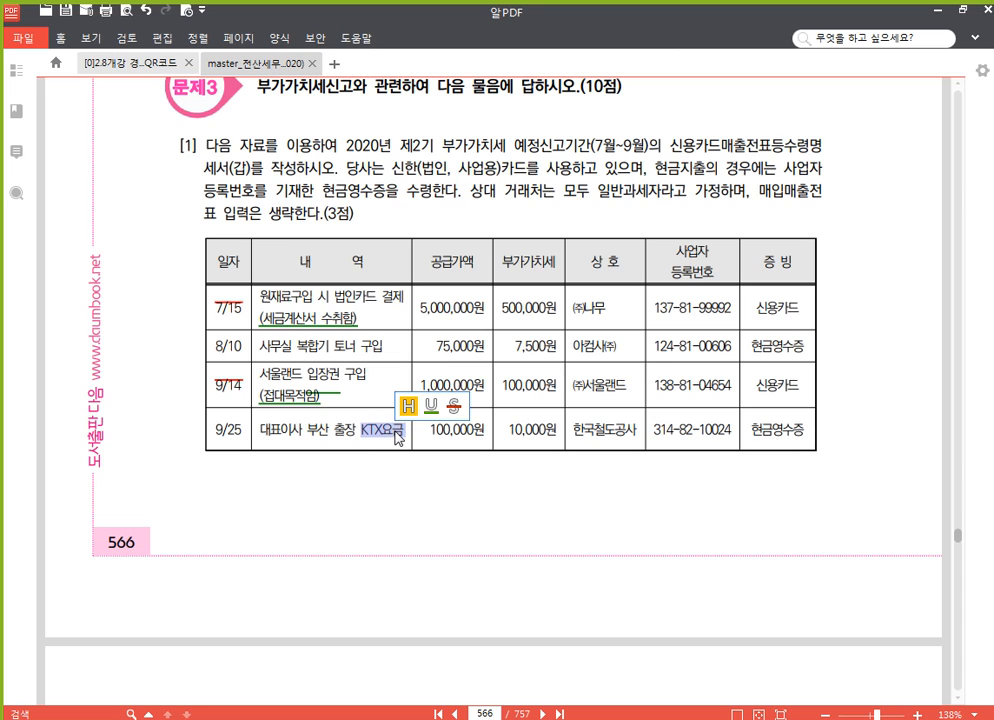
Underline KTX요금 in the last table row and strike through its date 9/25.
{"action": "left_click", "coordinate": [424, 406]}
{"action": "left_click", "coordinate": [317, 429]}
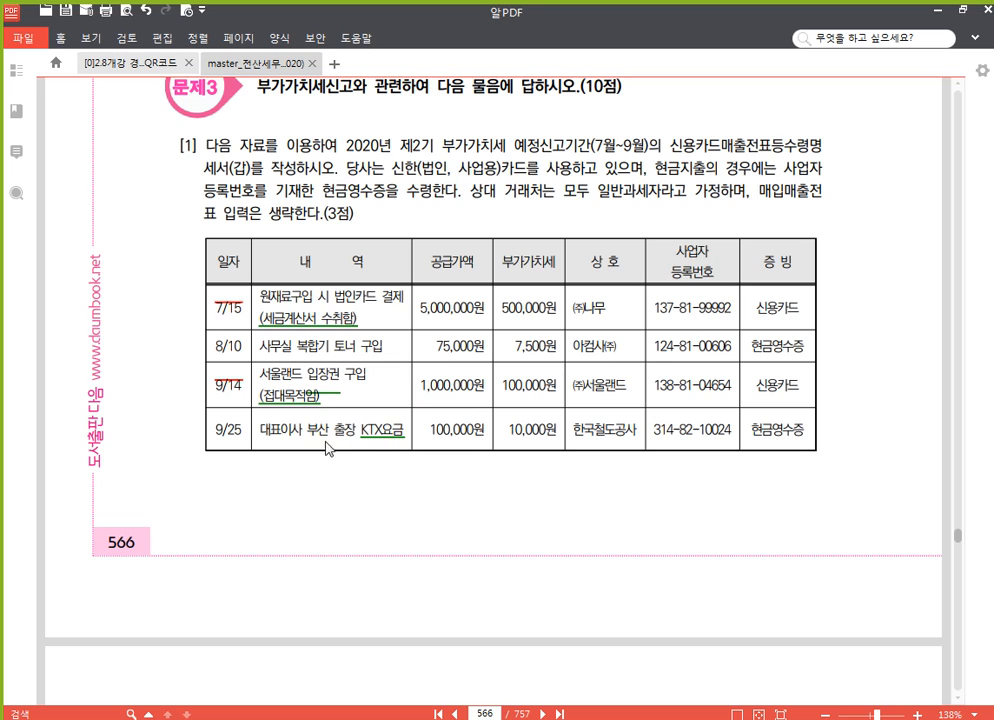
{"action": "left_click_drag", "start_coordinate": [213, 430], "coordinate": [245, 433]}
{"action": "left_click", "coordinate": [290, 406]}
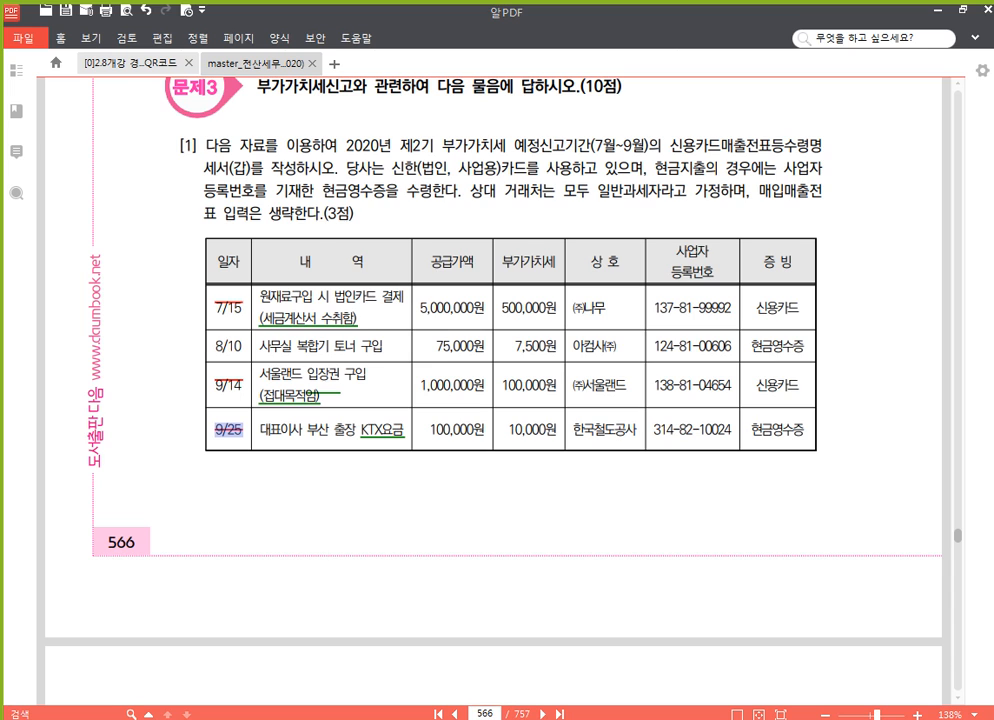
Switch to KcLep, open the 신용카드매출전표등수령명세서(갑)(을) and set the 조회기간 to months 7 through 9 of 2020.
{"action": "left_click", "coordinate": [461, 717]}
{"action": "left_click", "coordinate": [203, 200]}
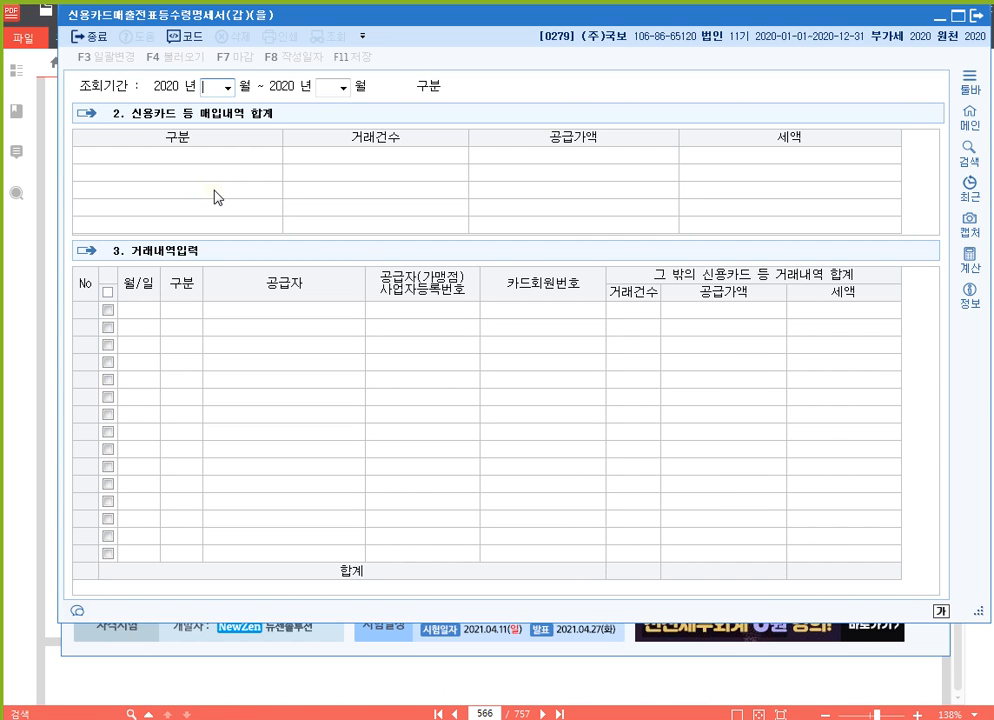
{"action": "type", "text": "7"}
{"action": "key", "text": "Return"}
{"action": "type", "text": "9"}
{"action": "key", "text": "Return"}
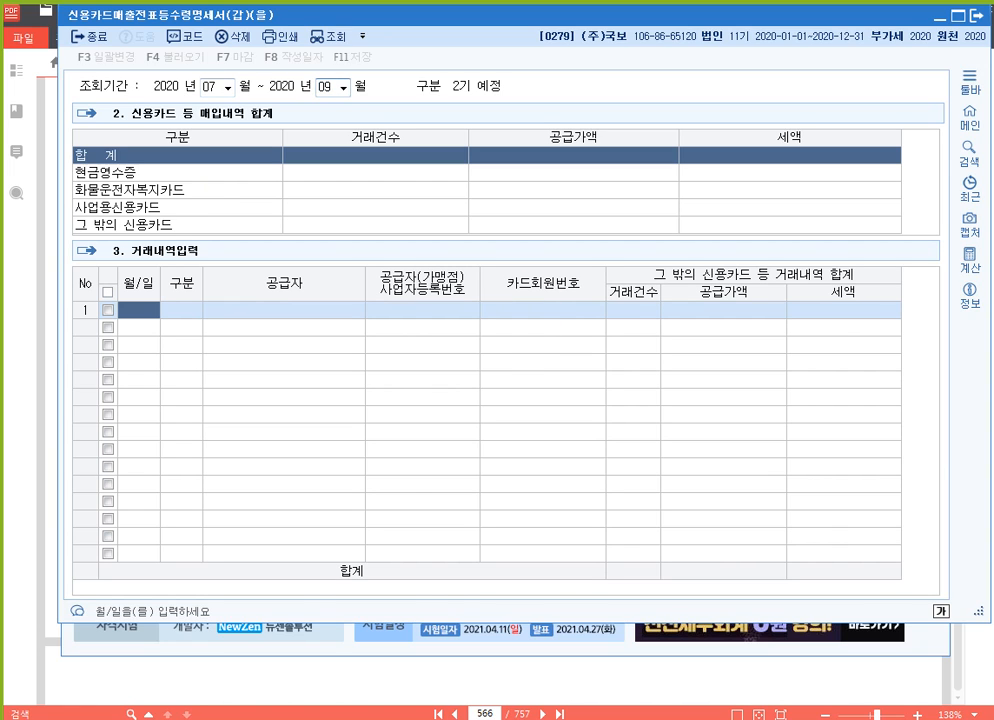
Start the first transaction row with date 08-10, 구분 1.현금 and supplier 아컴사(주).
{"action": "type", "text": "0810"}
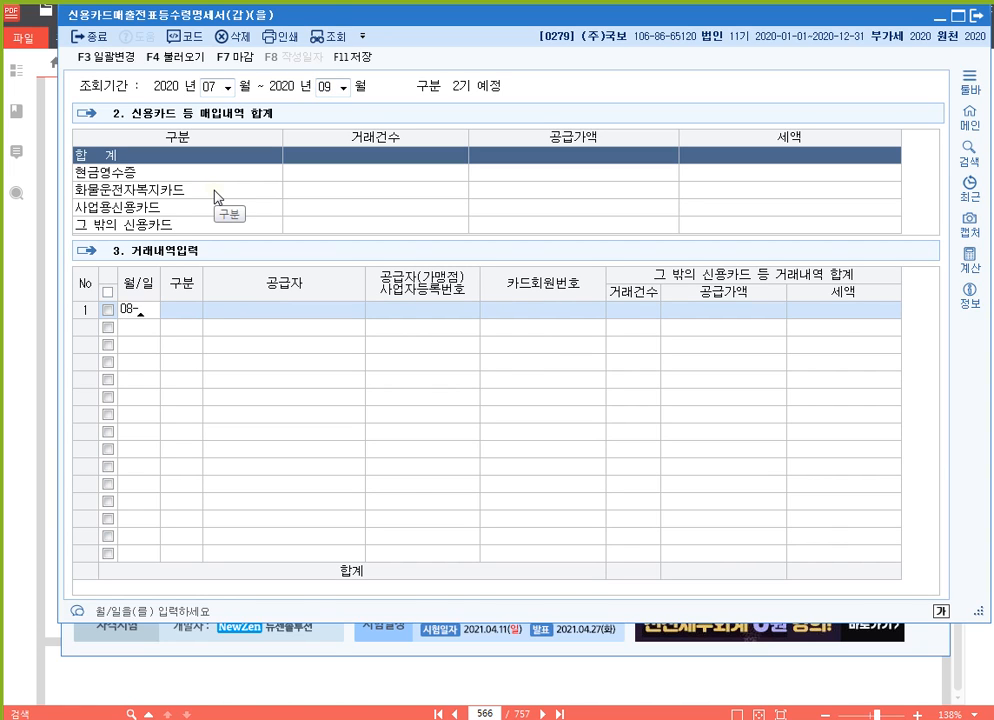
{"action": "key", "text": "Return"}
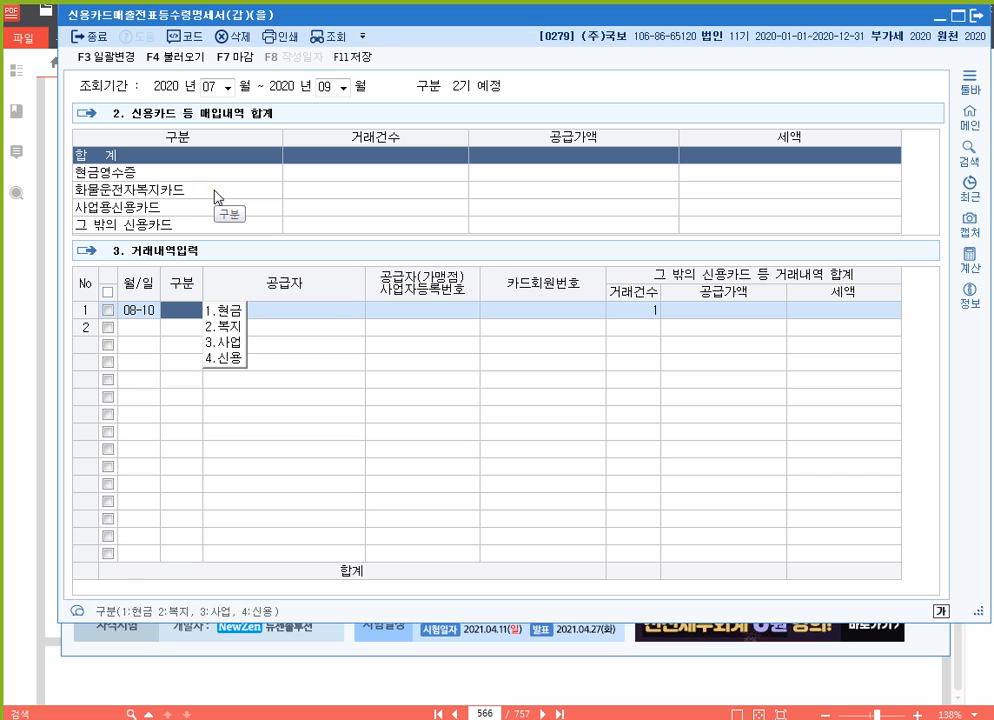
{"action": "key", "text": "1"}
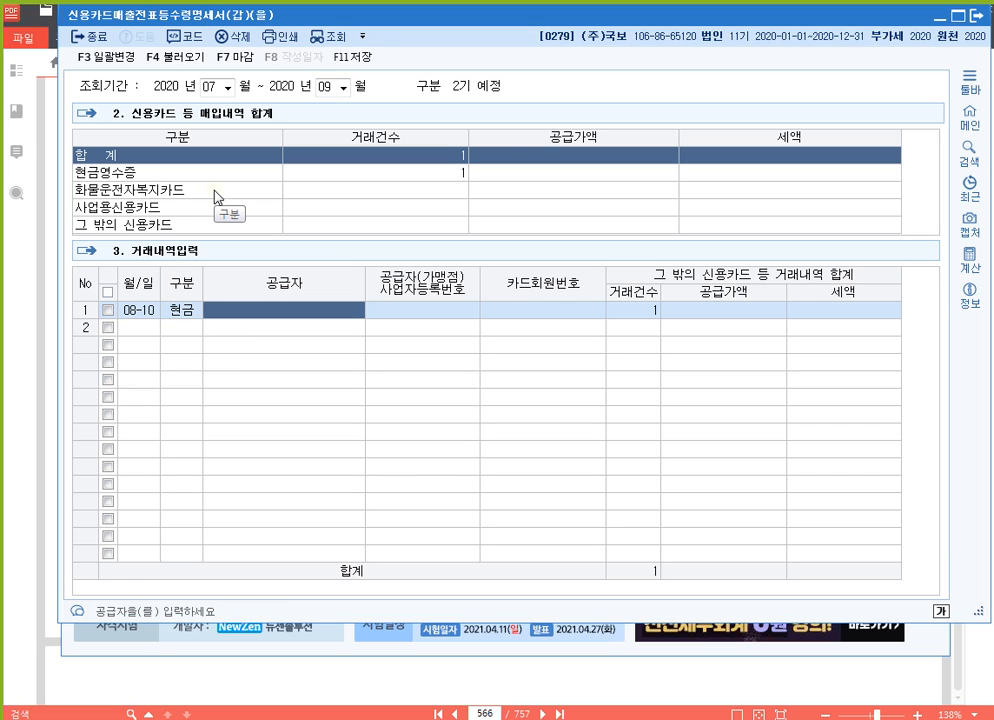
{"action": "key", "text": "F2"}
{"action": "type", "text": "아컴사"}
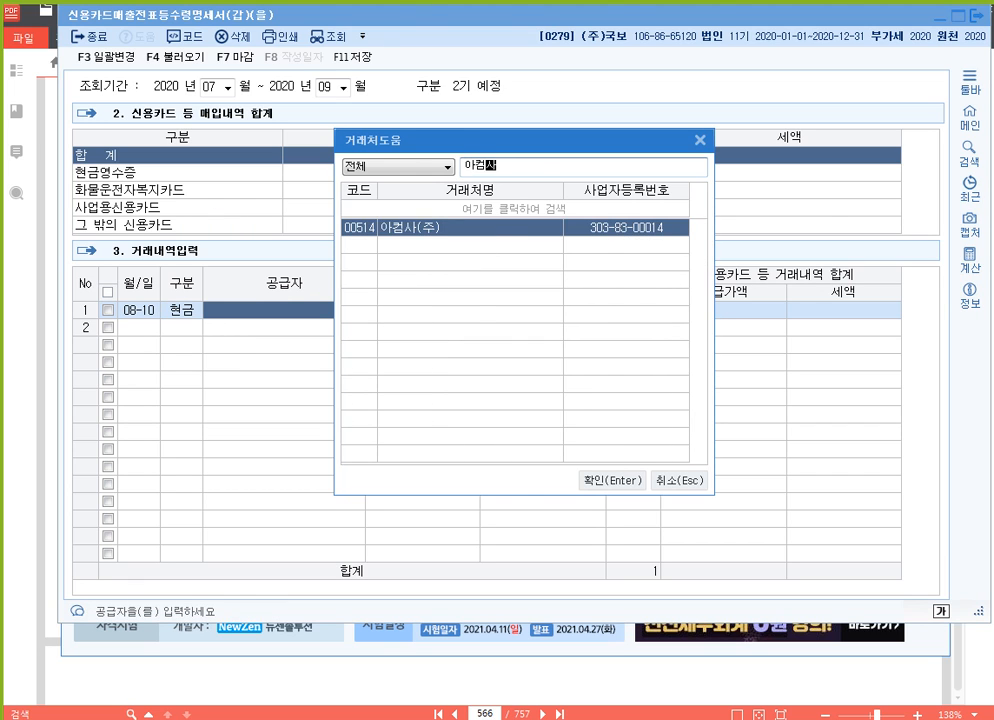
{"action": "key", "text": "Return"}
{"action": "key", "text": "Return"}
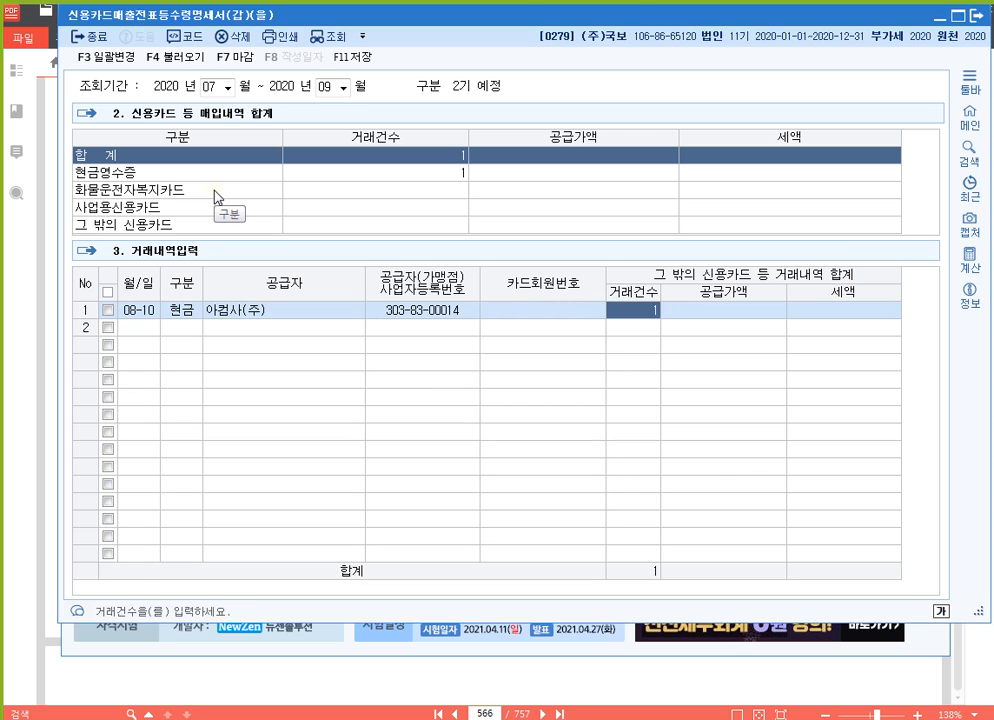
Complete the 아컴사(주) row with a 공급가액 of 75,000, and save and close the statement.
{"action": "key", "text": "Return"}
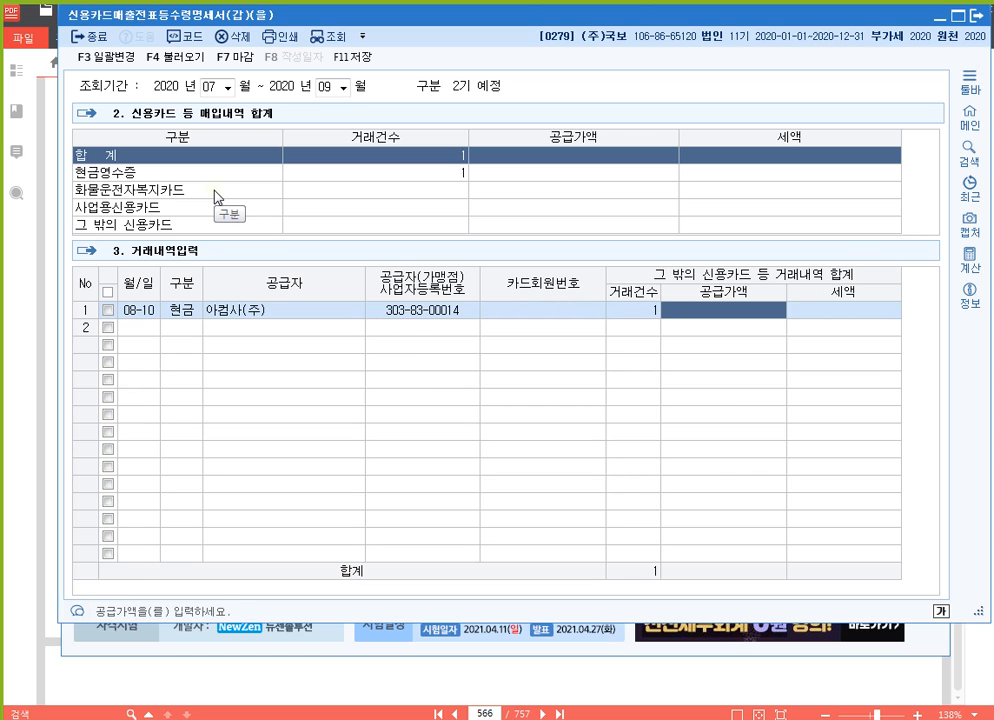
{"action": "type", "text": "750000"}
{"action": "key", "text": "Return"}
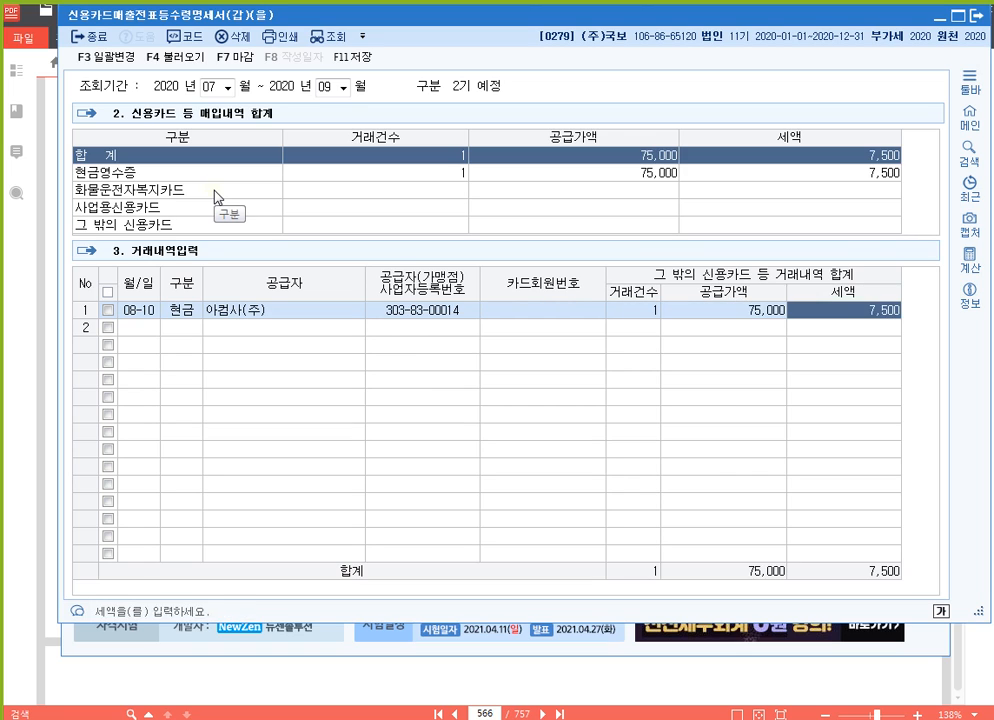
{"action": "key", "text": "Return"}
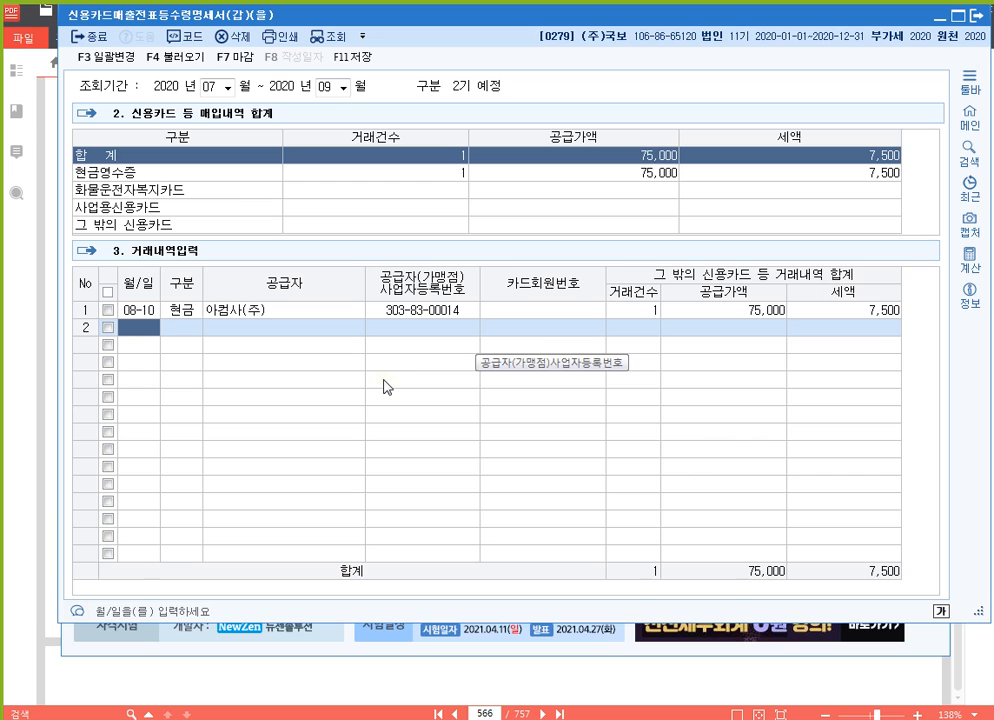
{"action": "left_click", "coordinate": [355, 57]}
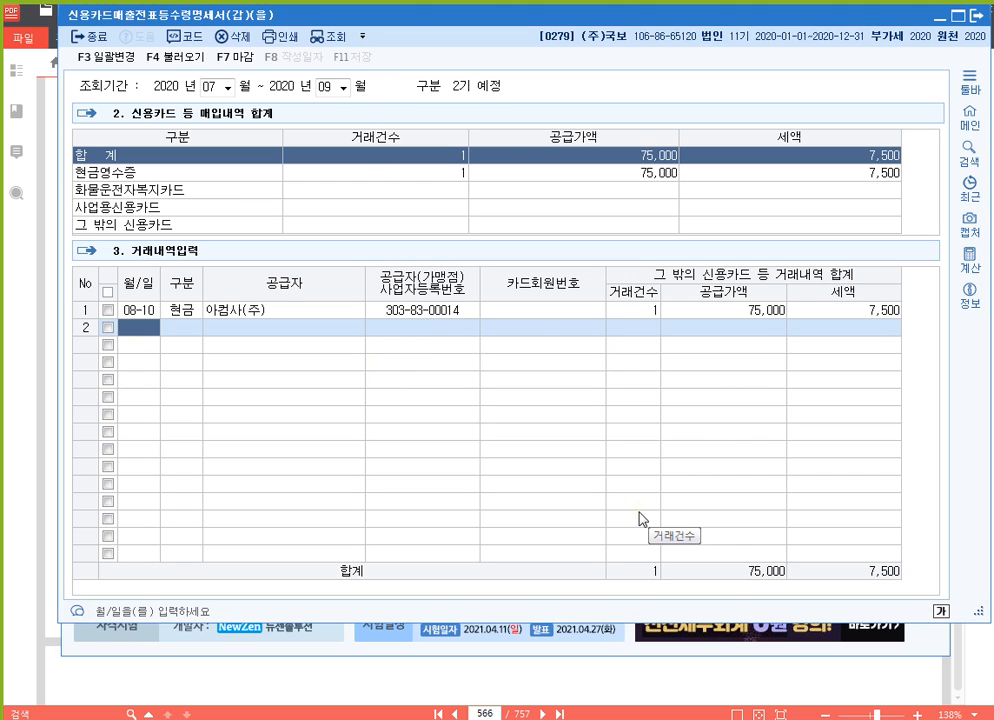
{"action": "left_click", "coordinate": [975, 18]}
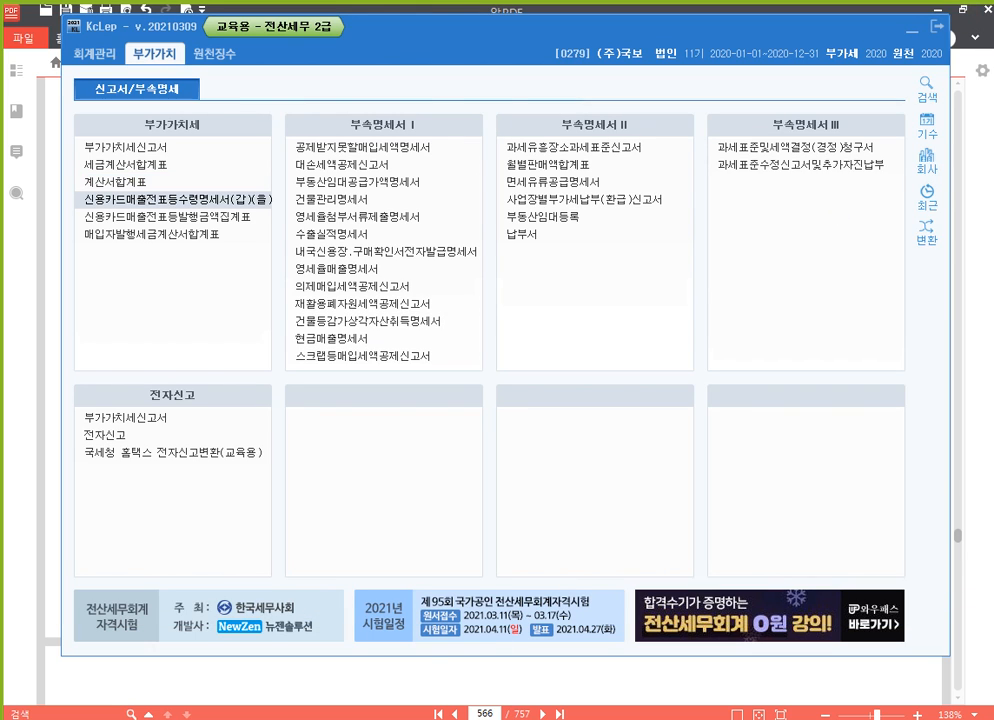
Switch to the Hangul notes and add the line p.575 280 under the p.566 entry of the 기출문제 list.
{"action": "key", "text": "alt+Tab"}
{"action": "key", "text": "Return"}
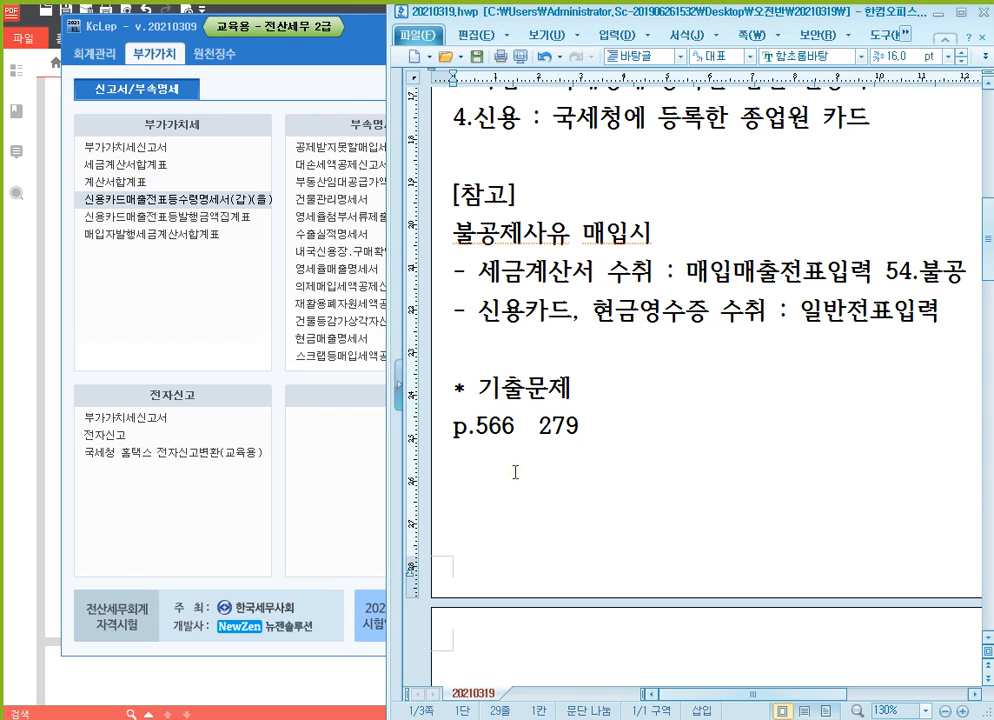
{"action": "type", "text": "p.575"}
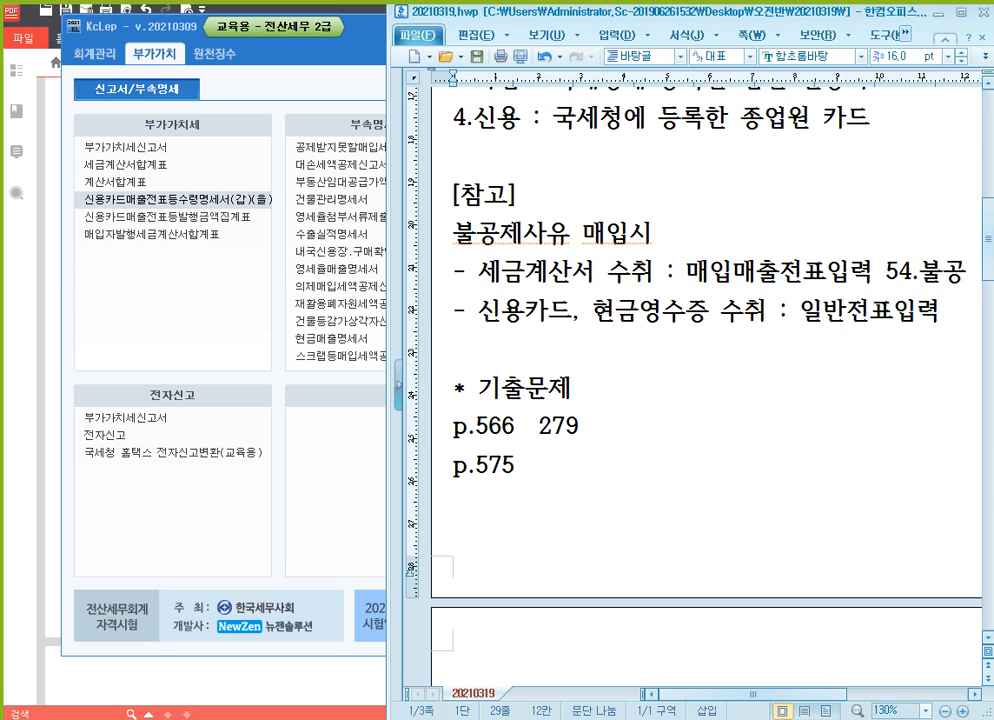
{"action": "type", "text": "   280"}
{"action": "scroll", "coordinate": [635, 440], "scroll_direction": "down", "scroll_amount": 3}
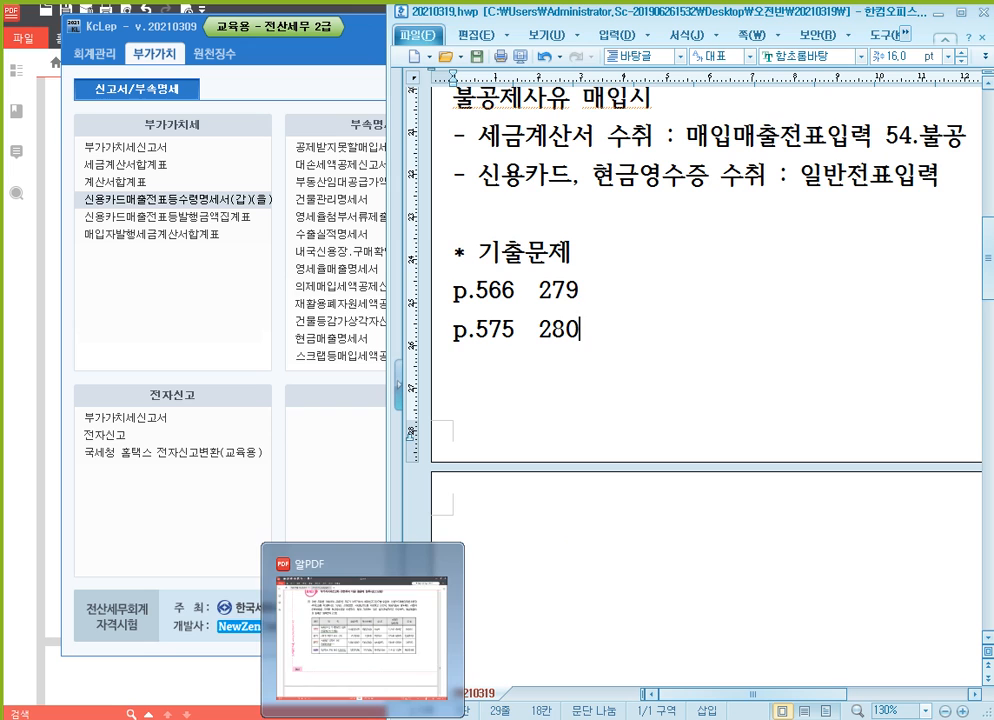
Switch to the textbook in 알PDF and go to 문제3 [1] on page 575.
{"action": "left_click", "coordinate": [362, 718]}
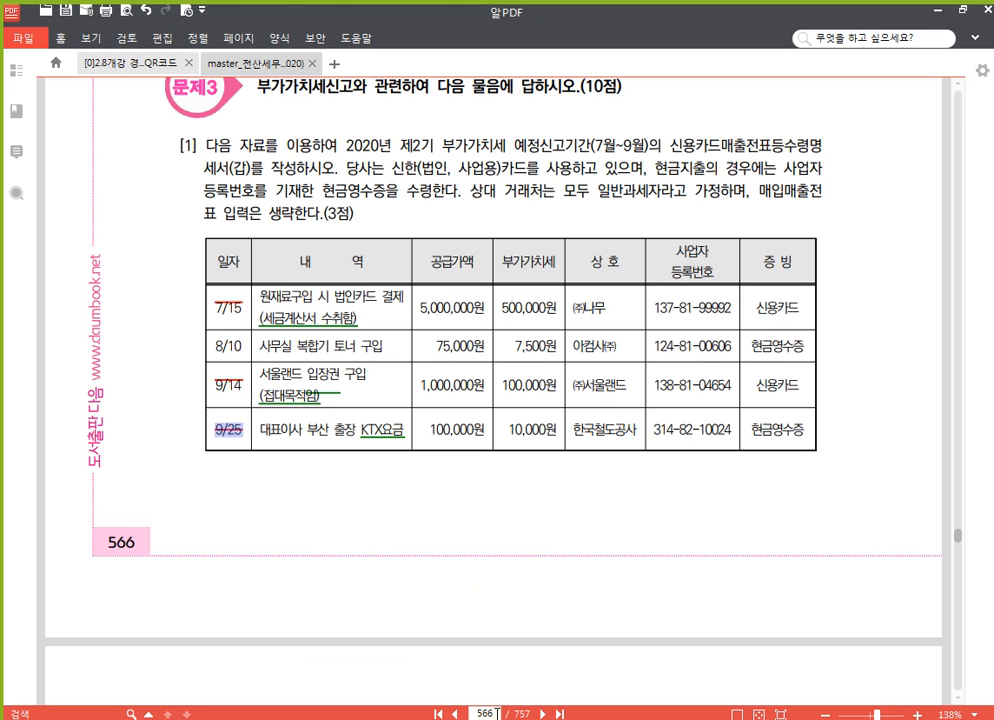
{"action": "left_click", "coordinate": [497, 714]}
{"action": "type", "text": "575"}
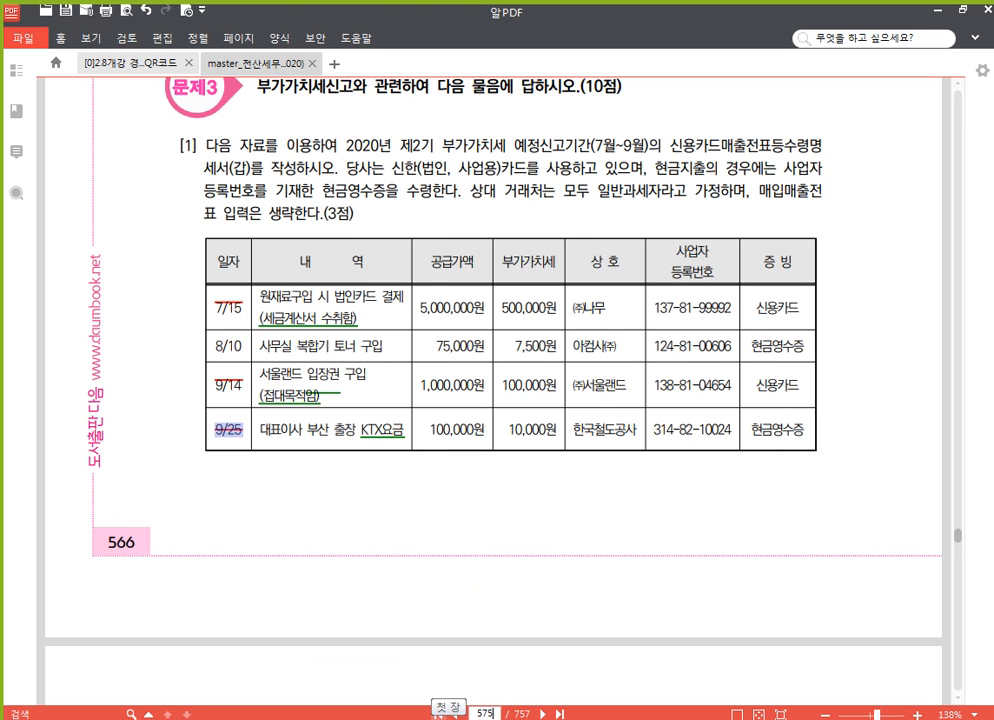
{"action": "key", "text": "Return"}
{"action": "scroll", "coordinate": [672, 461], "scroll_direction": "down", "scroll_amount": 4}
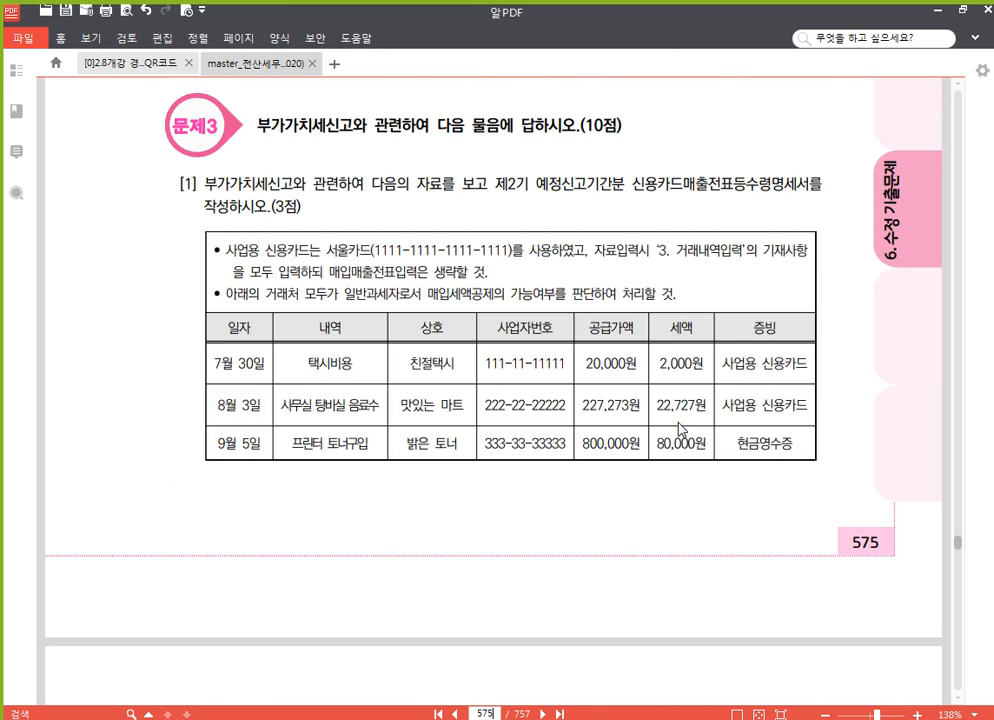
{"action": "scroll", "coordinate": [657, 466], "scroll_direction": "up", "scroll_amount": 1}
Switch to KcLep and change the company to 0280 (주)소백산업.
{"action": "key", "text": "alt+Tab"}
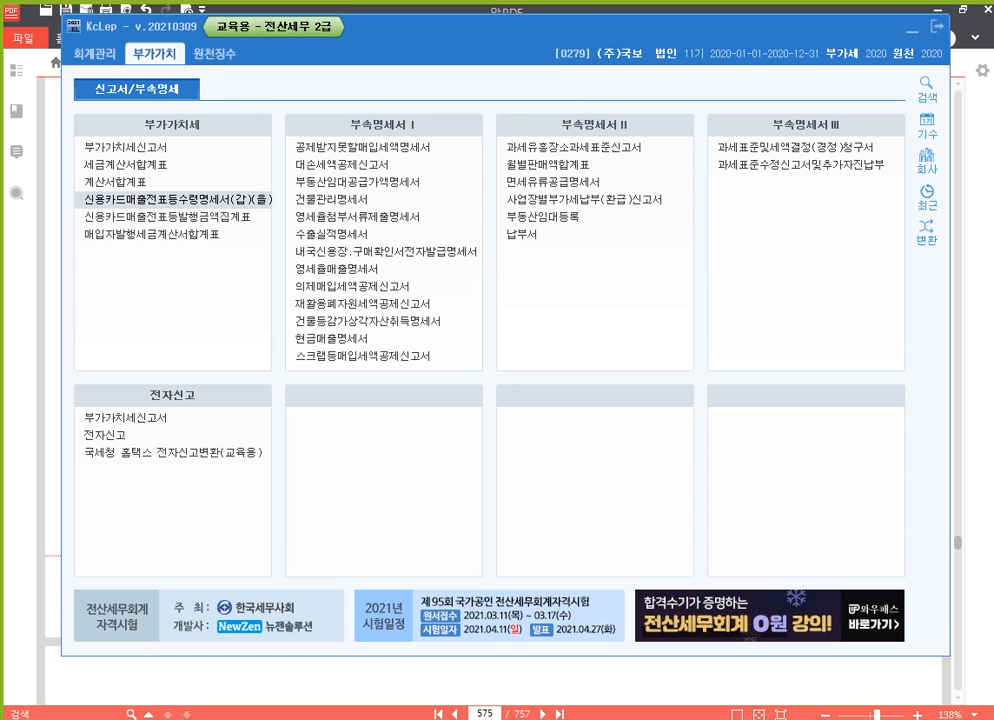
{"action": "left_click", "coordinate": [926, 168]}
{"action": "type", "text": "280"}
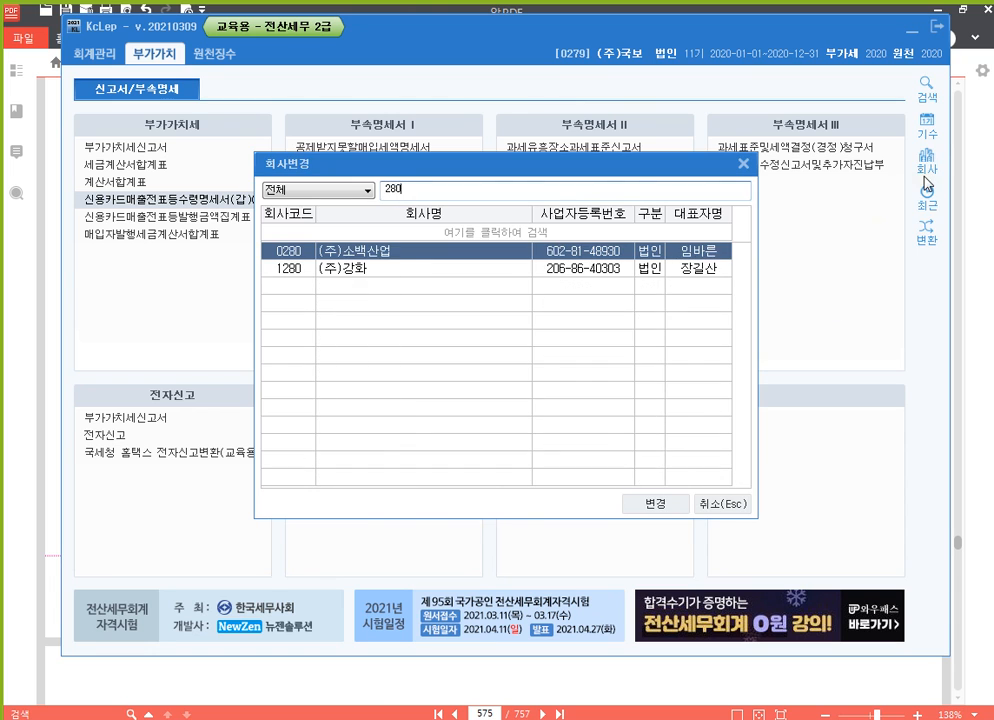
{"action": "key", "text": "Return"}
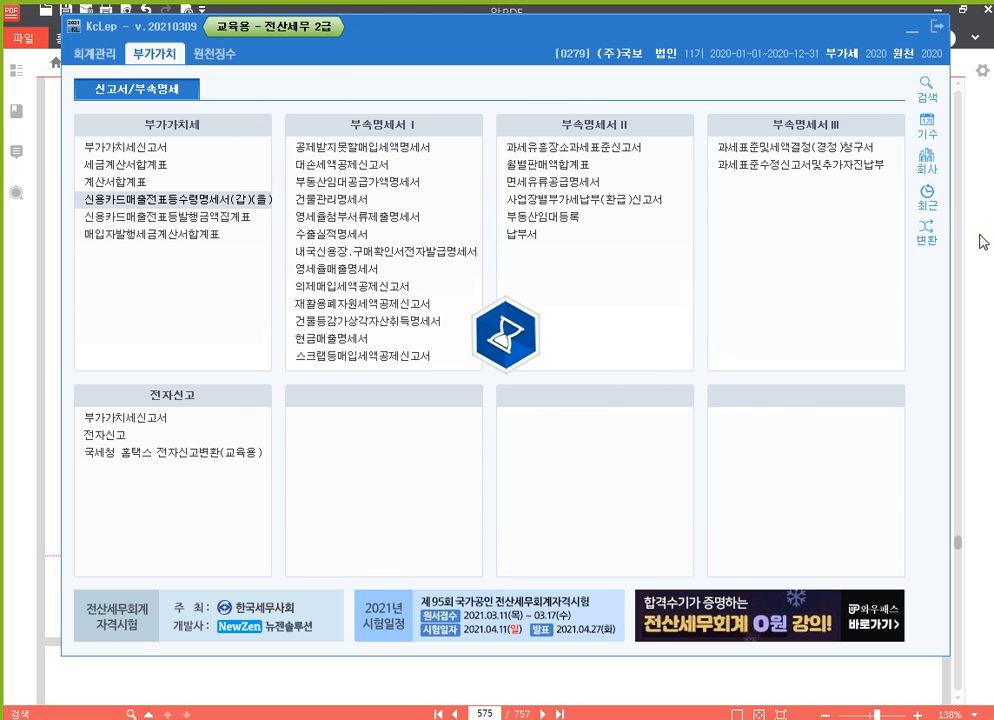
Switch to 알PDF, underline 택시비용 in the first table row and strike through its date 7월 30일.
{"action": "left_click", "coordinate": [988, 263]}
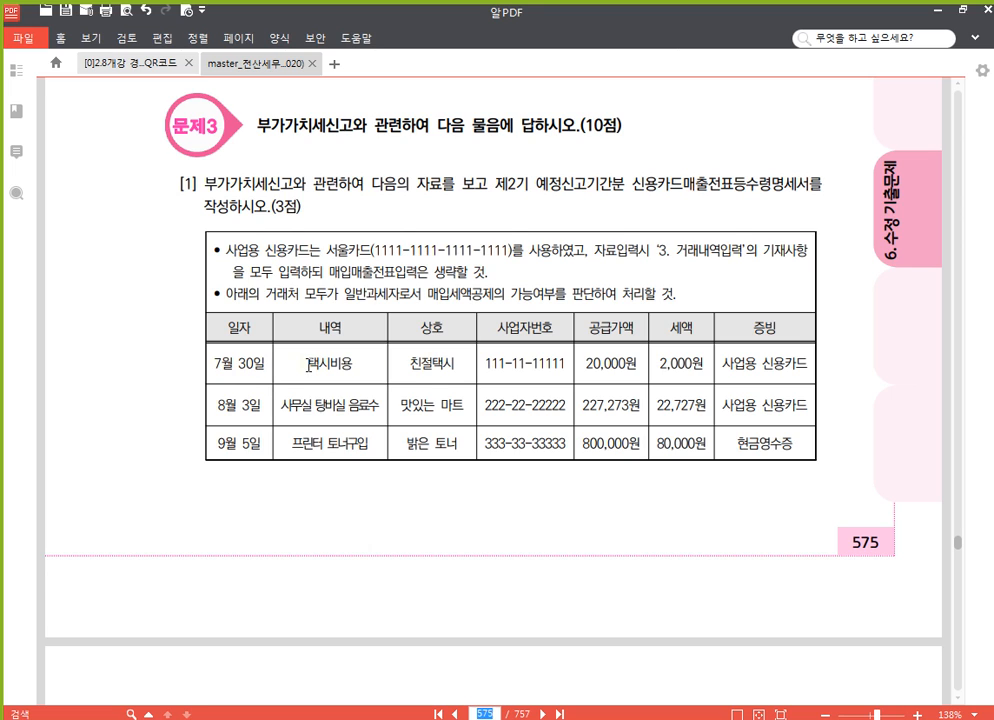
{"action": "left_click_drag", "start_coordinate": [300, 368], "coordinate": [356, 366]}
{"action": "left_click", "coordinate": [381, 340]}
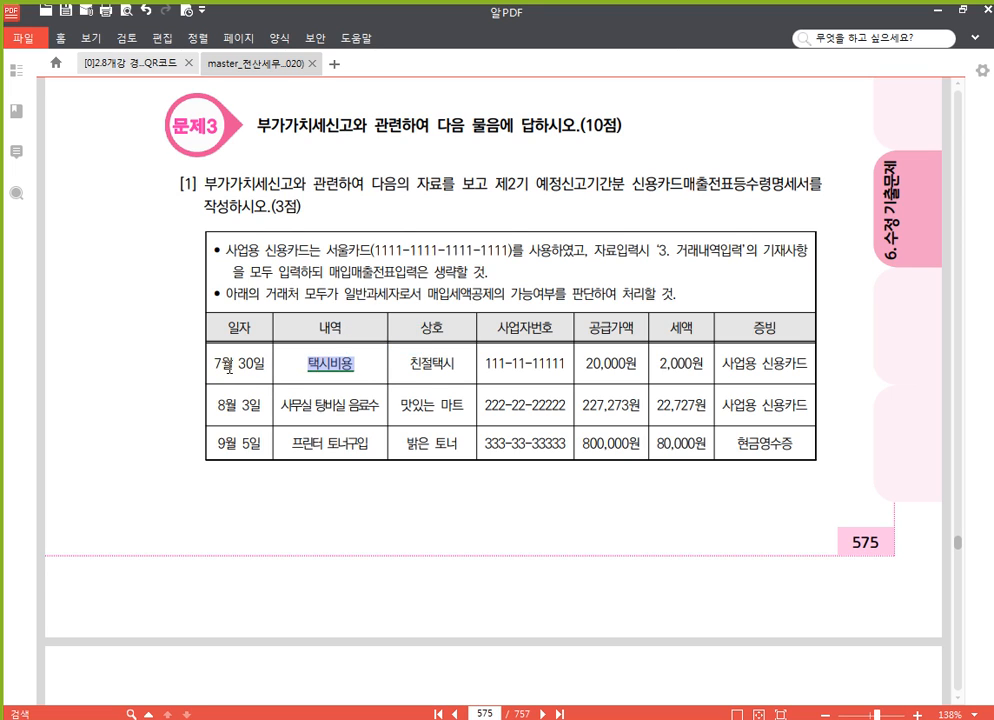
{"action": "left_click_drag", "start_coordinate": [212, 363], "coordinate": [266, 363]}
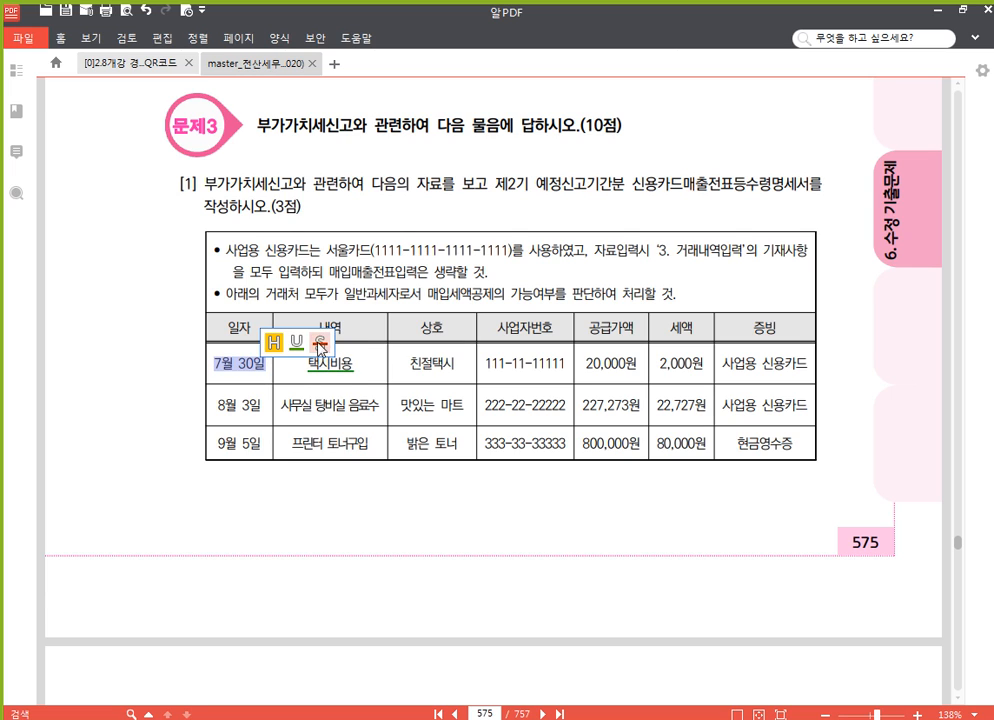
{"action": "left_click", "coordinate": [318, 342]}
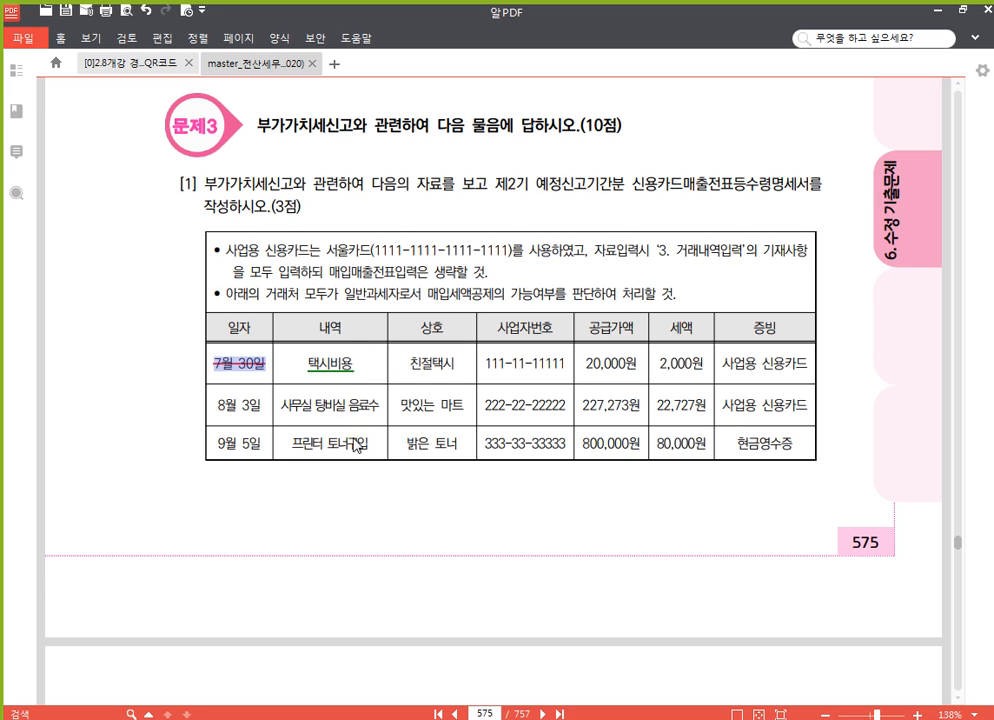
{"action": "left_click", "coordinate": [317, 409]}
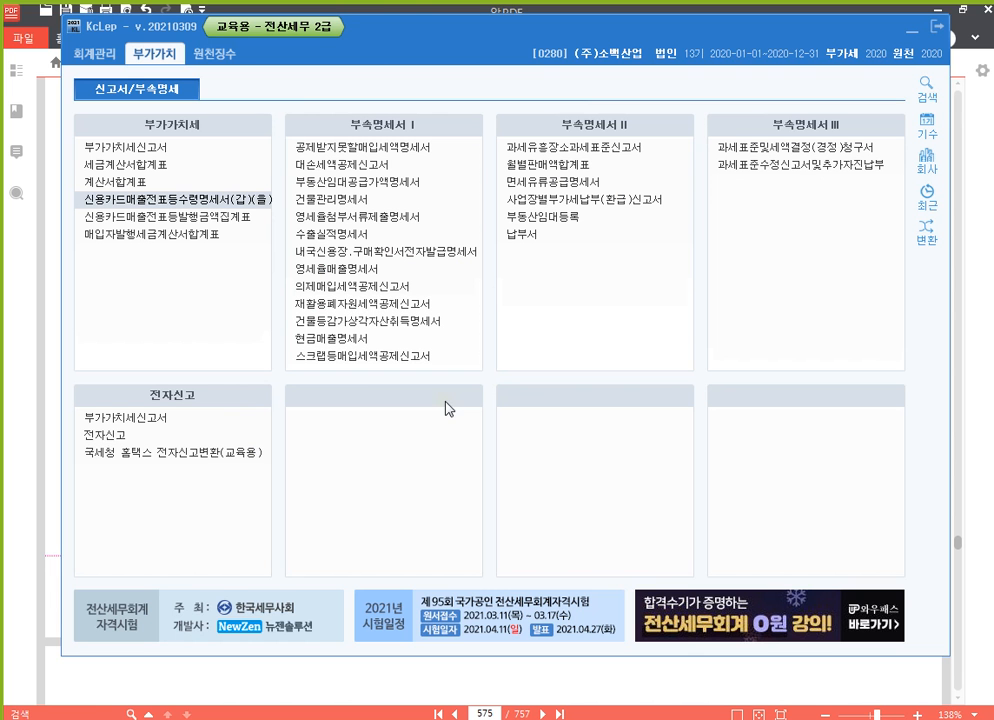
Switch to KcLep, open the 신용카드매출전표등수령명세서(갑)(을) and set the 조회기간 to months 7 through 9 of 2020.
{"action": "key", "text": "alt+Tab"}
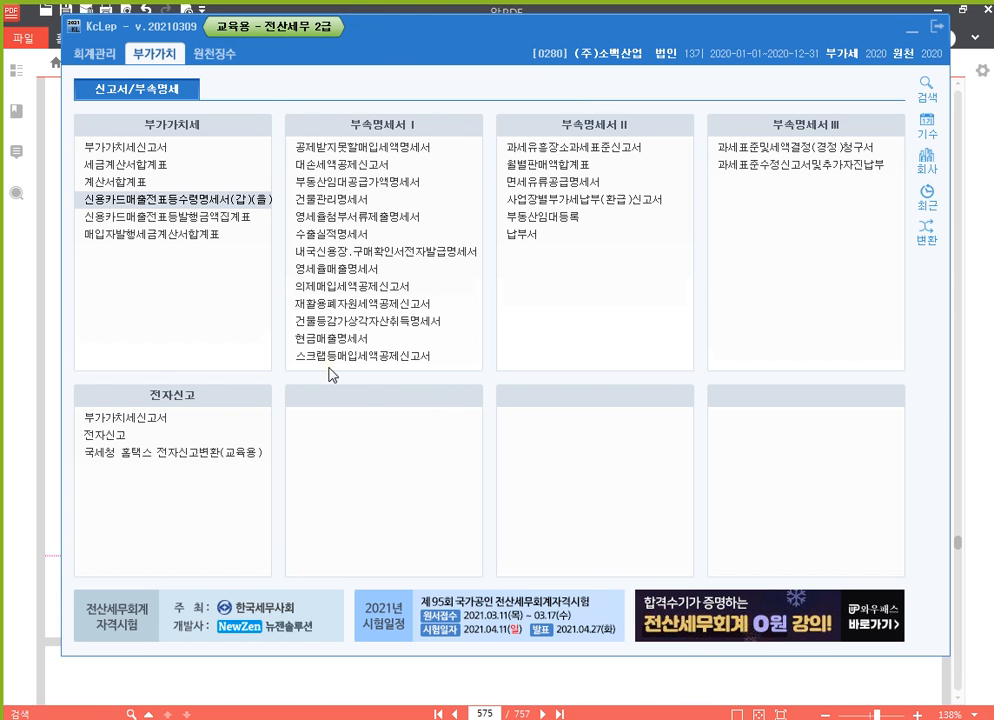
{"action": "left_click", "coordinate": [165, 199]}
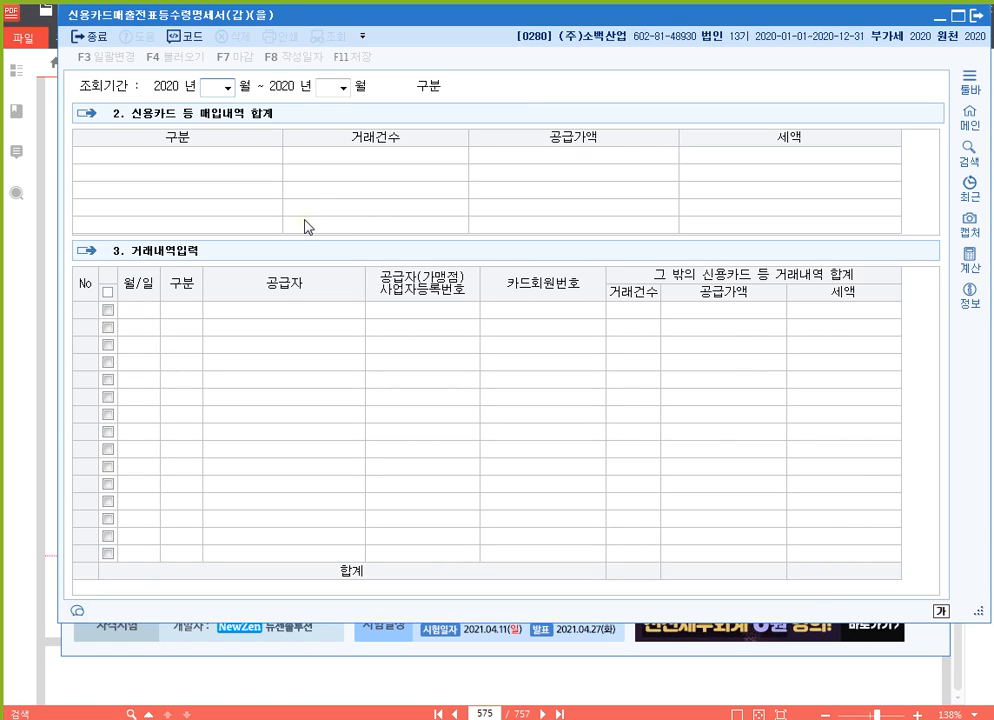
{"action": "type", "text": "7"}
{"action": "key", "text": "Return"}
{"action": "type", "text": "9"}
{"action": "key", "text": "Return"}
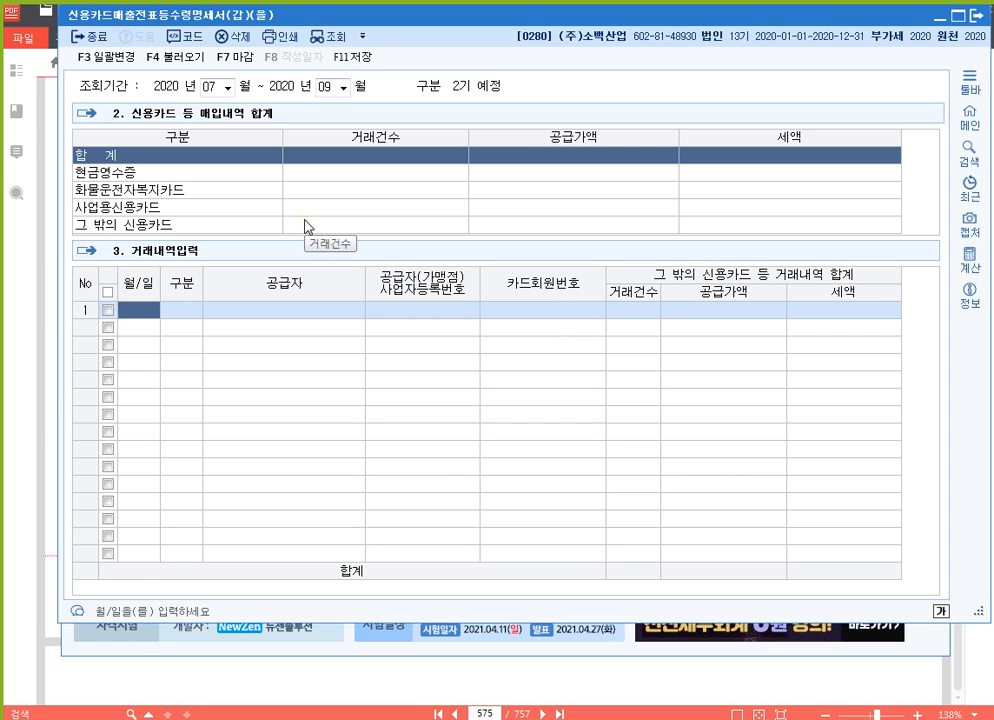
Start the first transaction row with date 08-03, 구분 3.사업 and supplier 맛있는 마트.
{"action": "type", "text": "0803"}
{"action": "key", "text": "Return"}
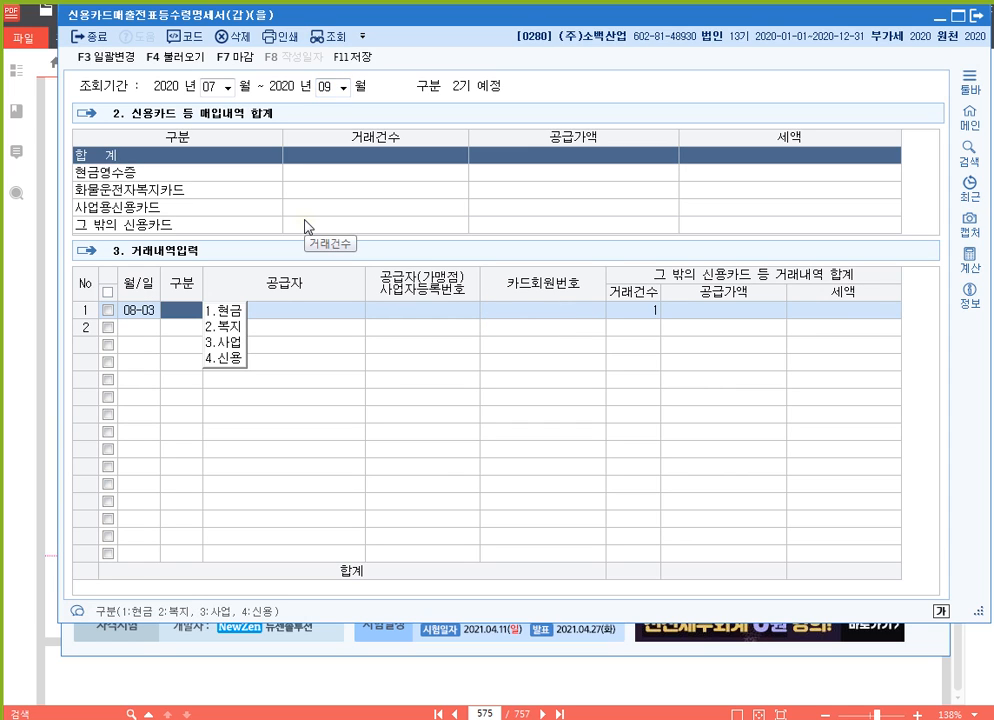
{"action": "type", "text": "3"}
{"action": "key", "text": "Return"}
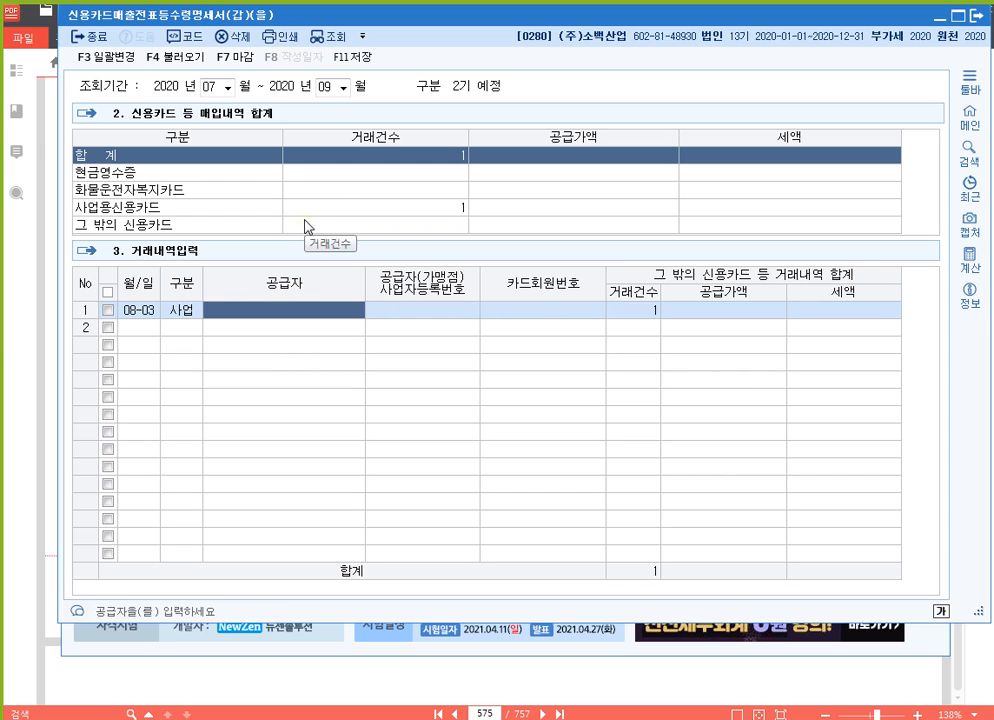
{"action": "type", "text": "맛"}
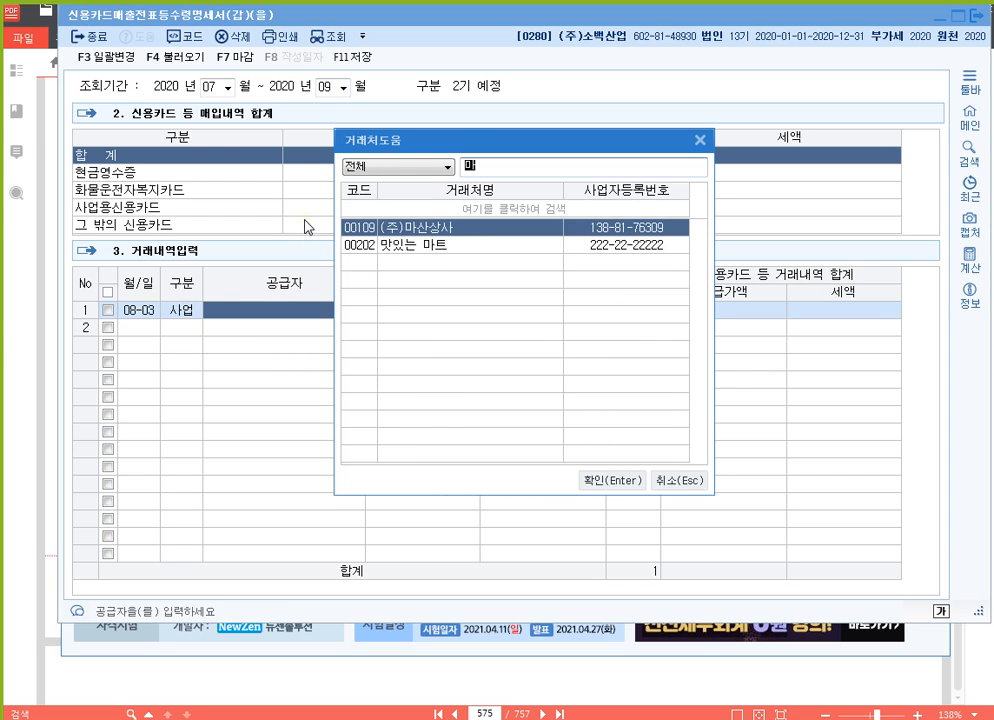
{"action": "key", "text": "Return"}
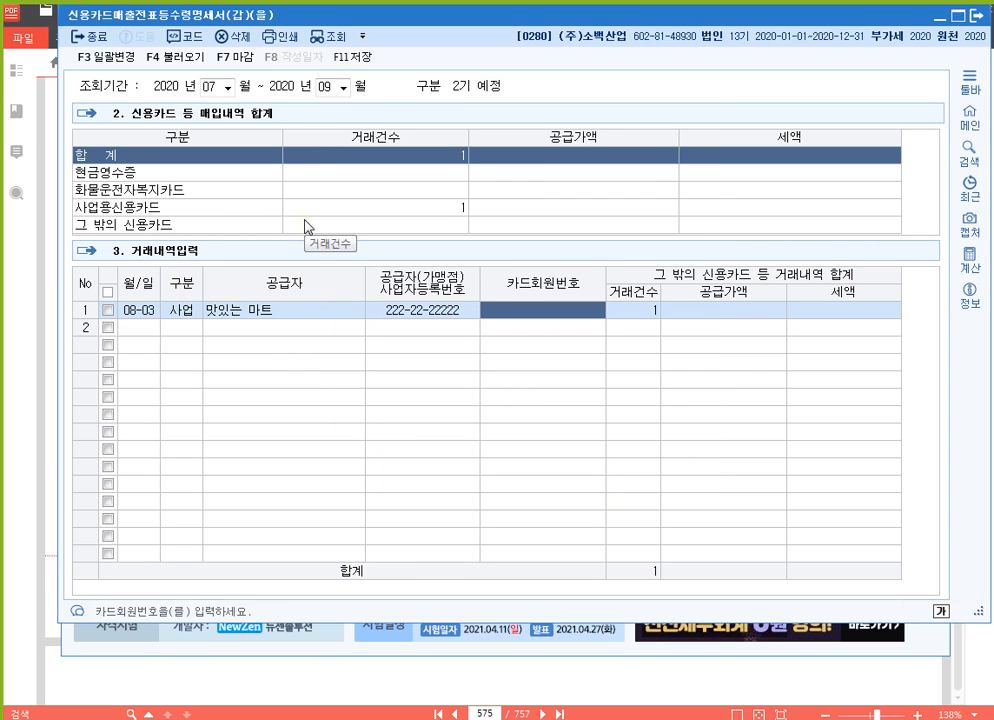
Complete the 맛있는 마트 row by filling the 카드회원번호 from 서울카드 and entering a 공급가액 of 227,273.
{"action": "key", "text": "F2"}
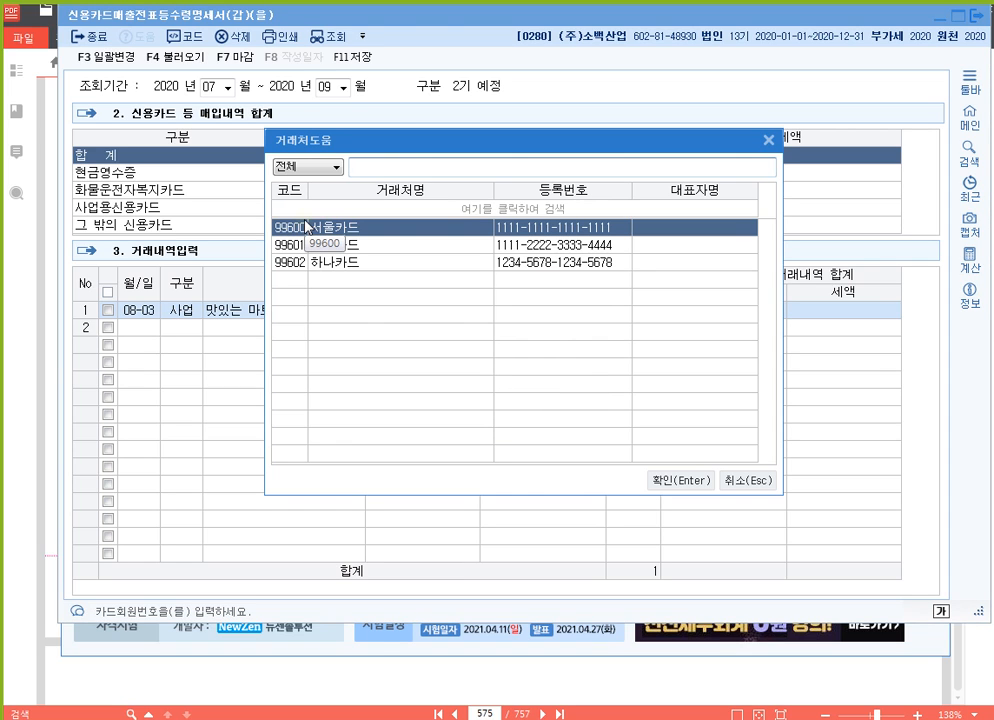
{"action": "double_click", "coordinate": [306, 228]}
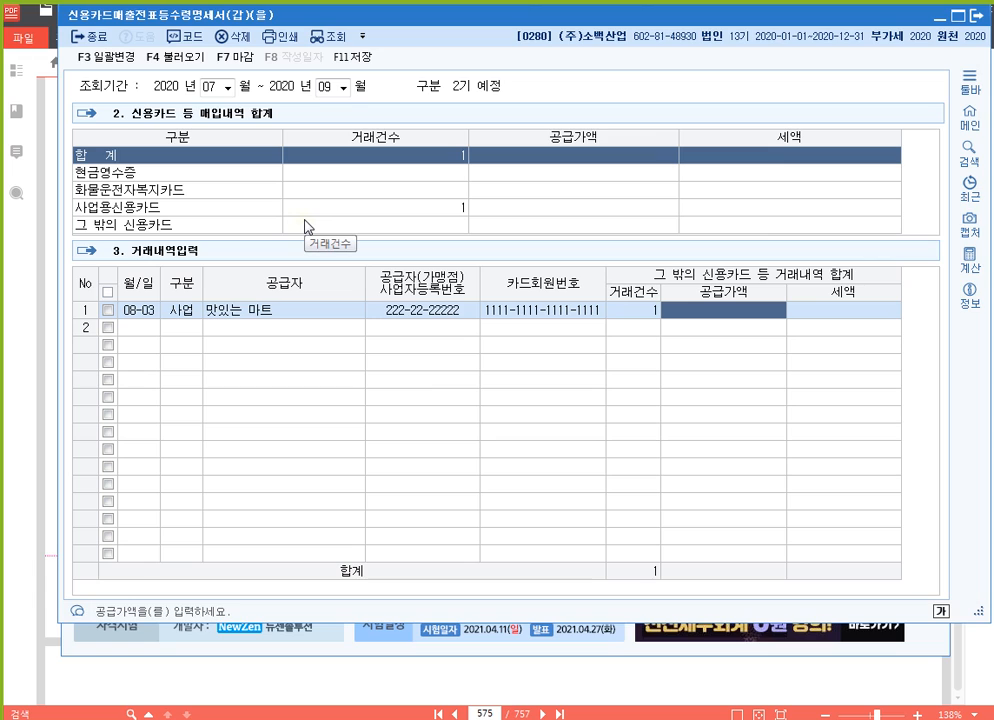
{"action": "type", "text": "227273"}
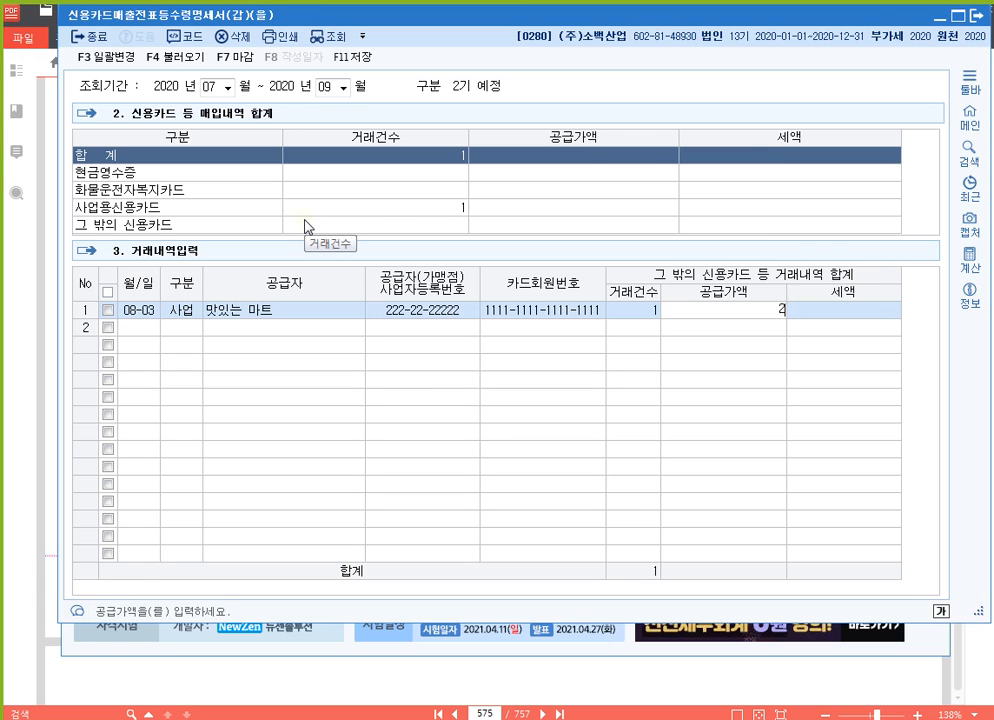
{"action": "key", "text": "Return"}
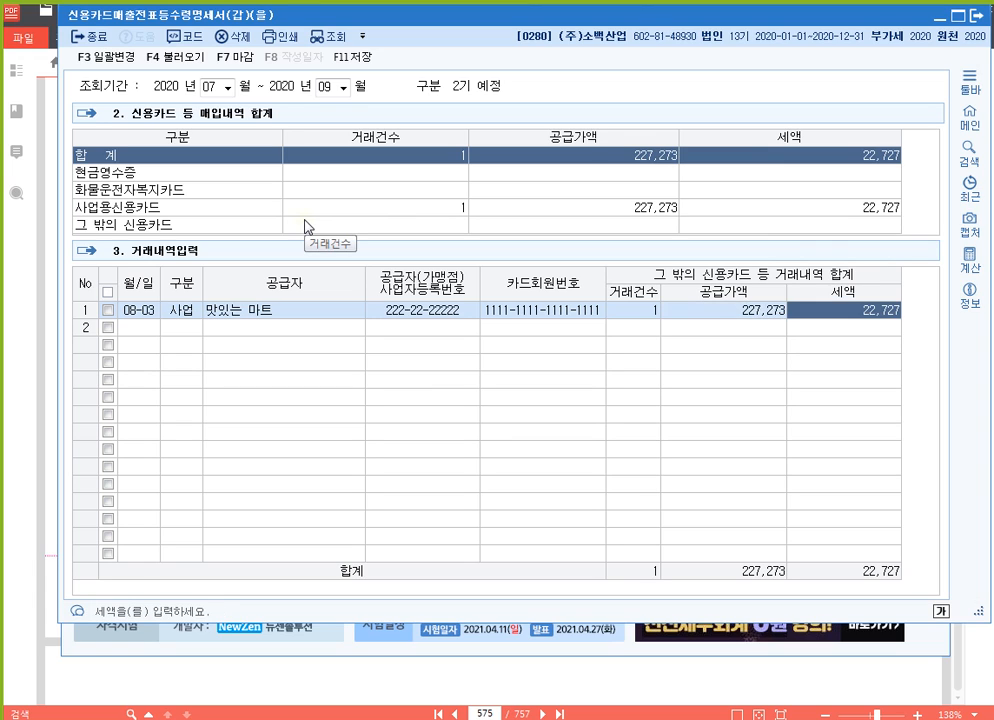
{"action": "key", "text": "Return"}
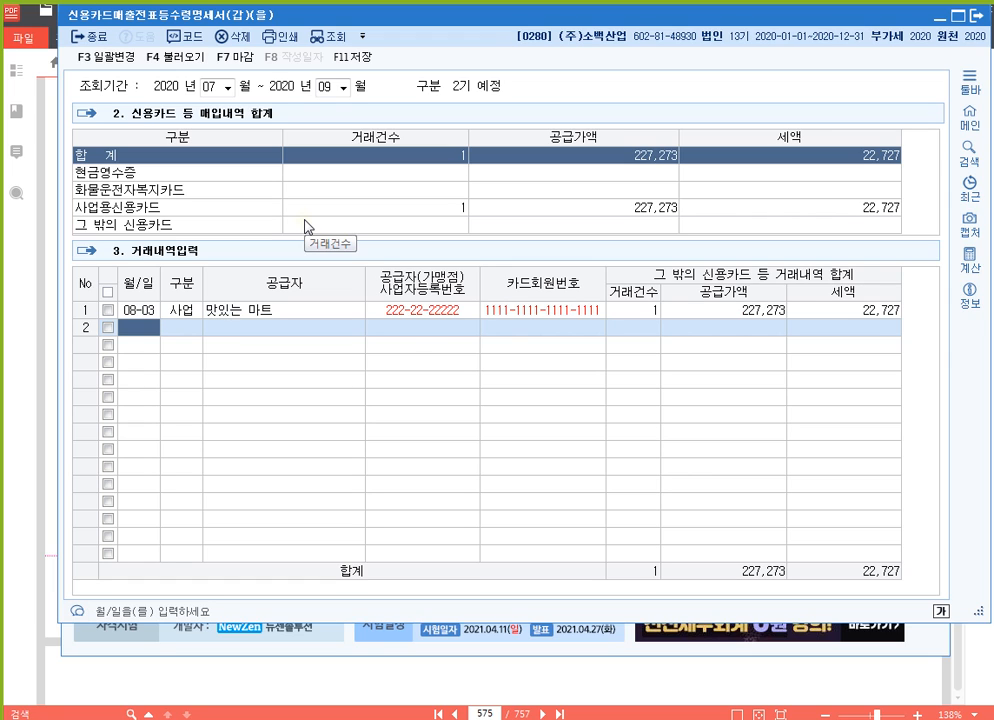
Start the second transaction row with date 09-05, 구분 1.현금 and supplier 밝은 토너.
{"action": "type", "text": "0905"}
{"action": "key", "text": "Return"}
{"action": "type", "text": "1"}
{"action": "key", "text": "Return"}
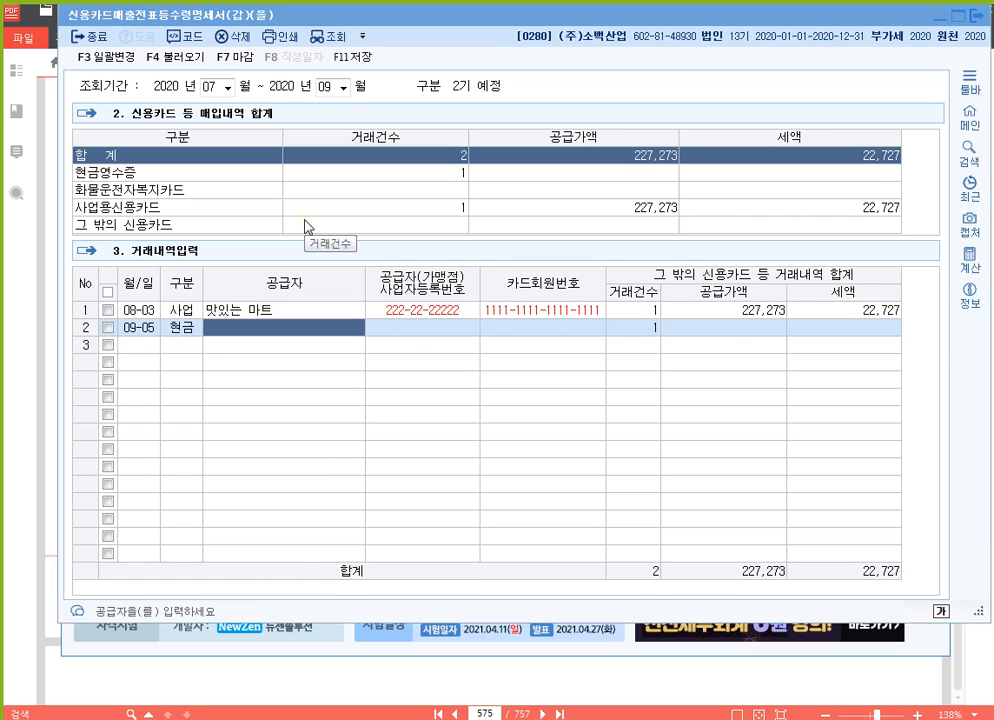
{"action": "key", "text": "F2"}
{"action": "type", "text": "밝"}
{"action": "key", "text": "Return"}
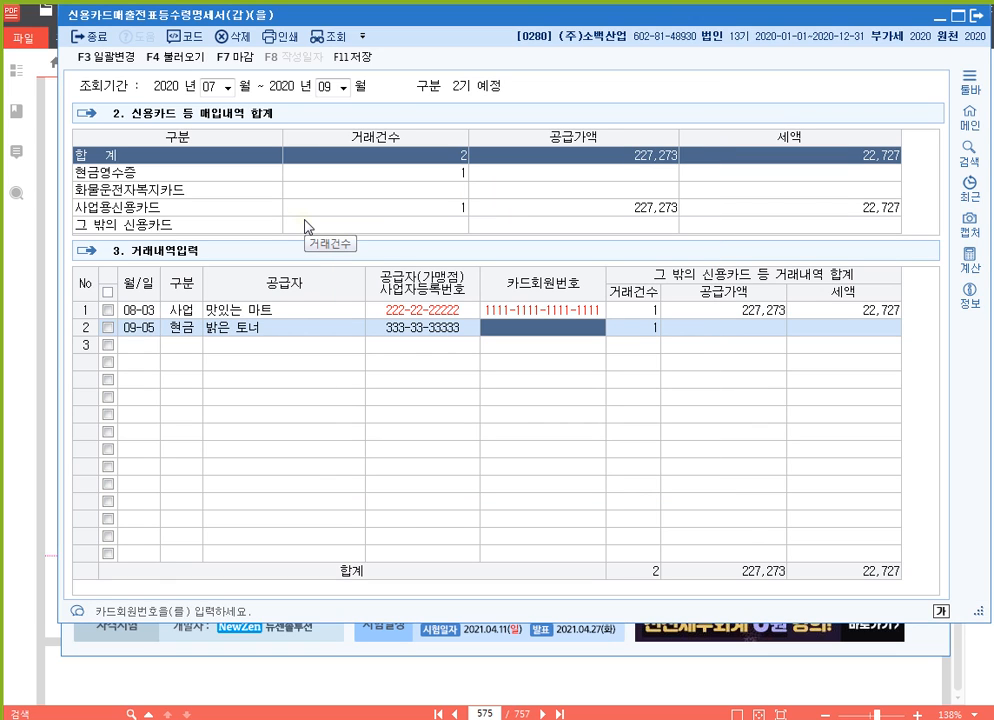
Complete the 밝은 토너 row with a 공급가액 of 800,000 and no card number, and save the statement.
{"action": "key", "text": "Return"}
{"action": "key", "text": "Return"}
{"action": "type", "text": "8000000"}
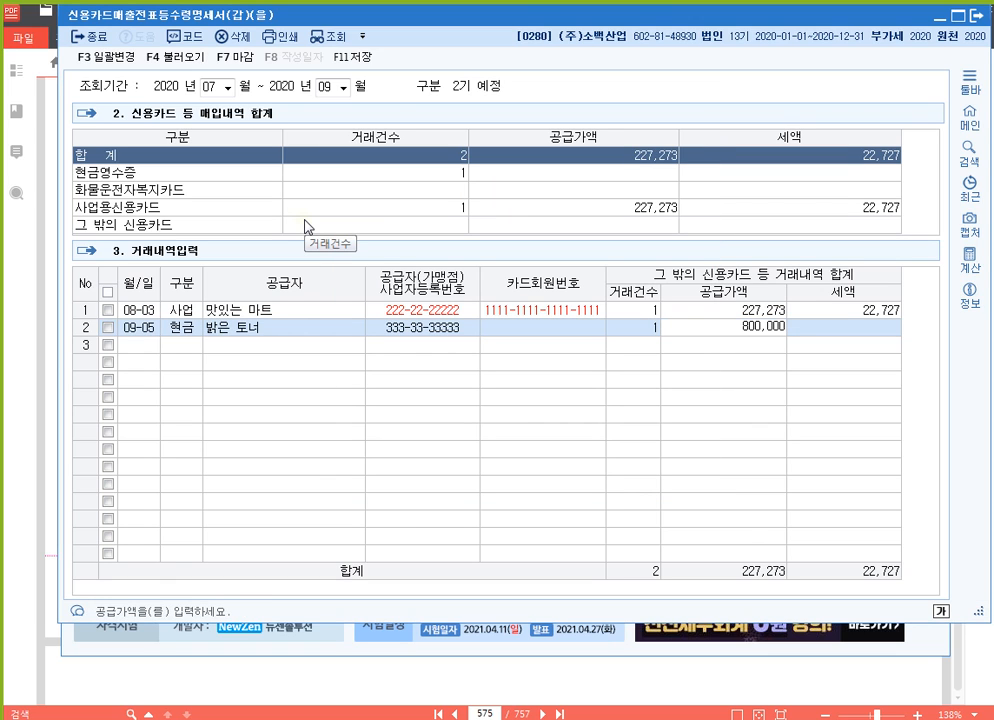
{"action": "key", "text": "Return"}
{"action": "key", "text": "Return"}
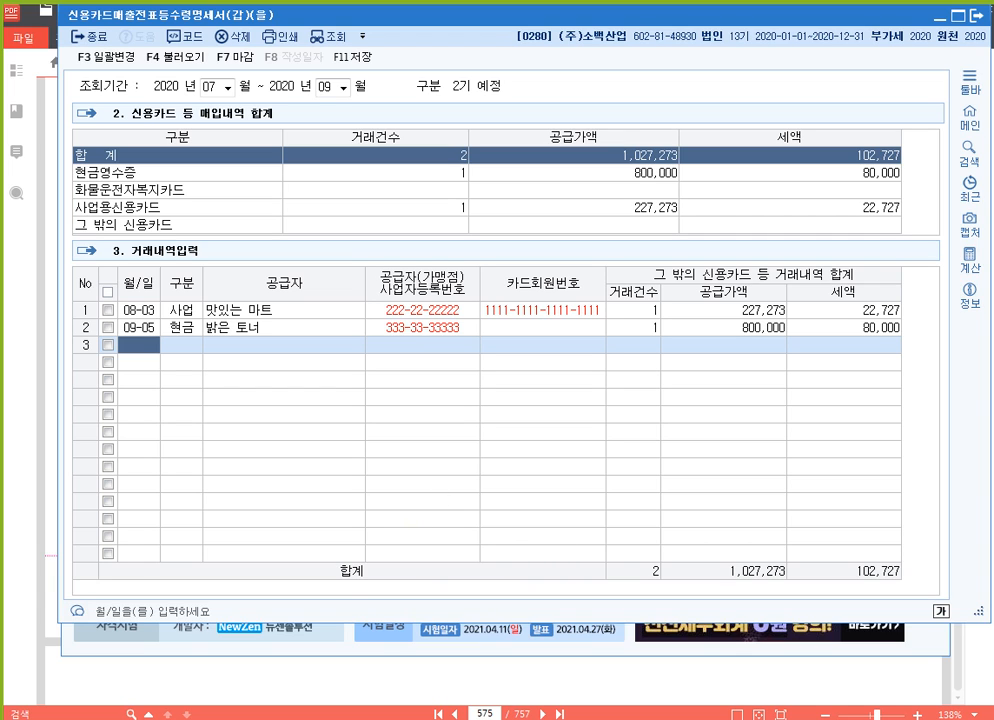
{"action": "left_click", "coordinate": [360, 60]}
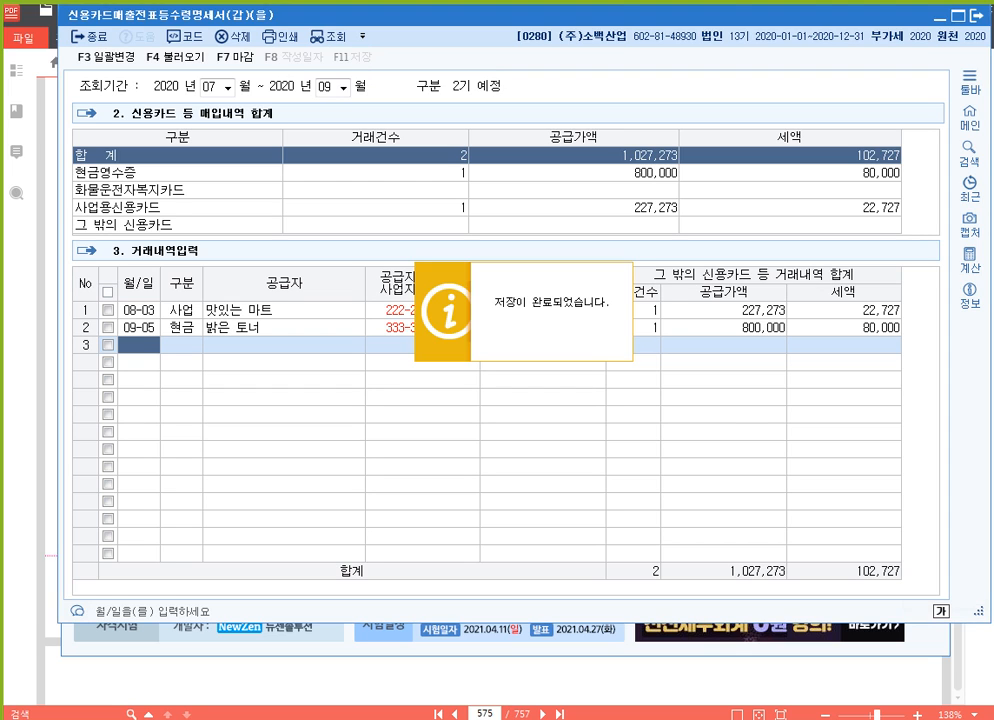
Switch to the Hangul notes, add the line p.631 286 to the 기출문제 list, and return to the textbook in 알PDF.
{"action": "key", "text": "alt+Tab"}
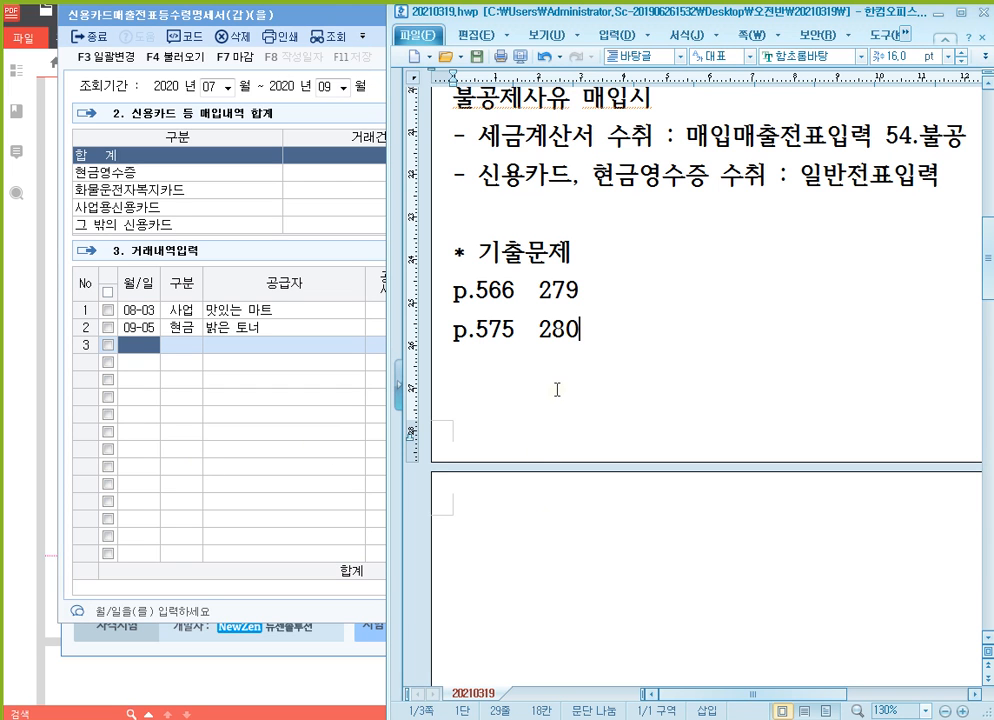
{"action": "key", "text": "Return"}
{"action": "type", "text": "p."}
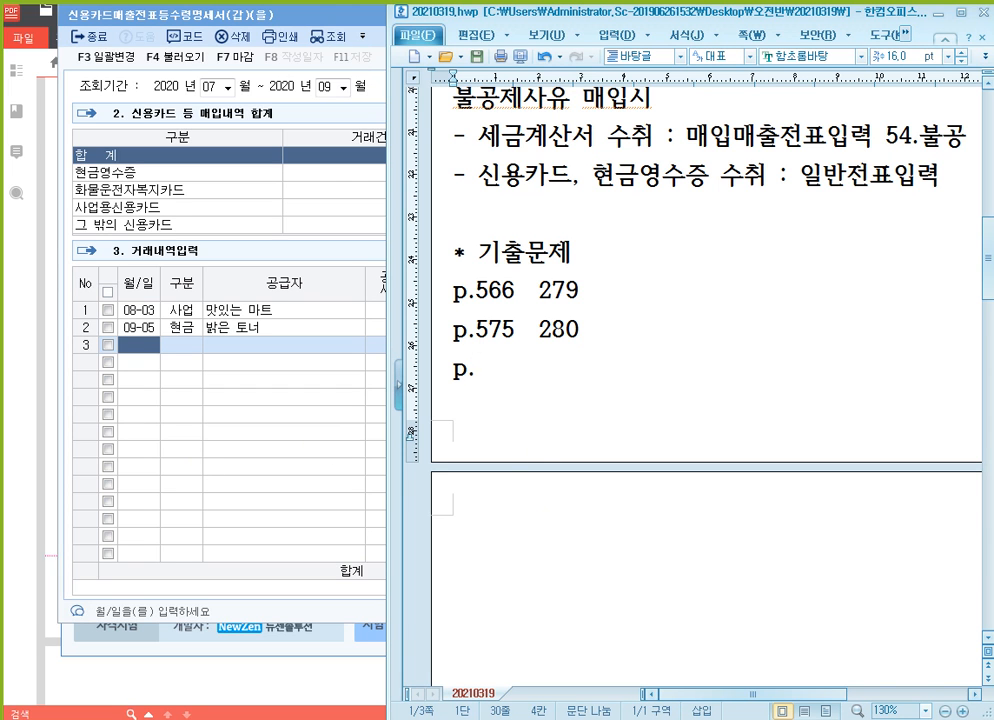
{"action": "type", "text": "631"}
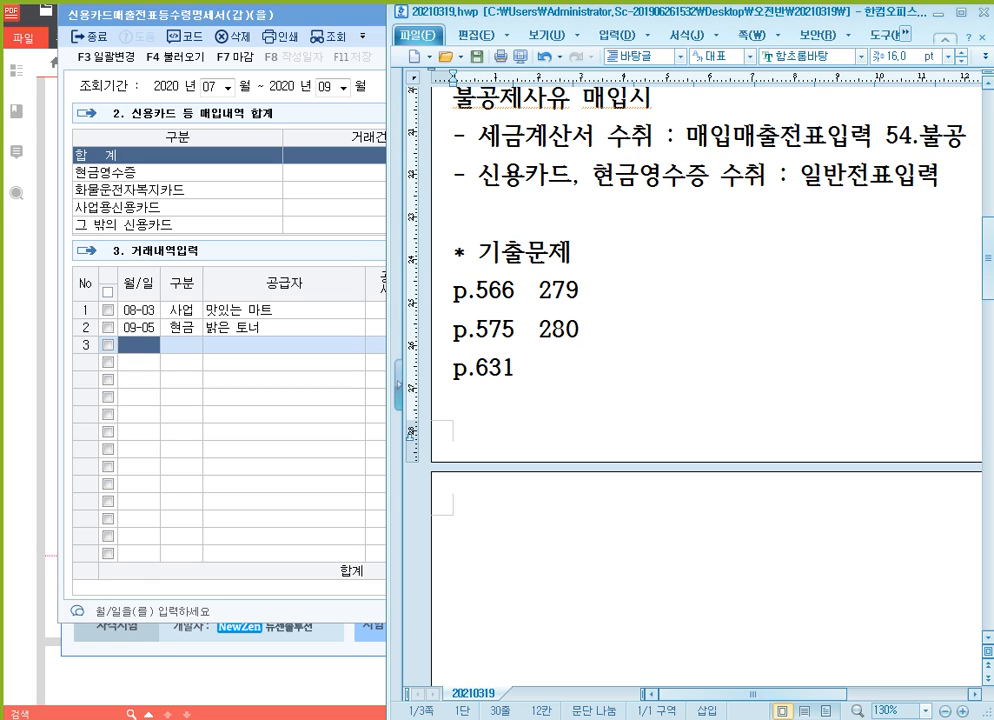
{"action": "type", "text": "286"}
{"action": "left_click", "coordinate": [462, 714]}
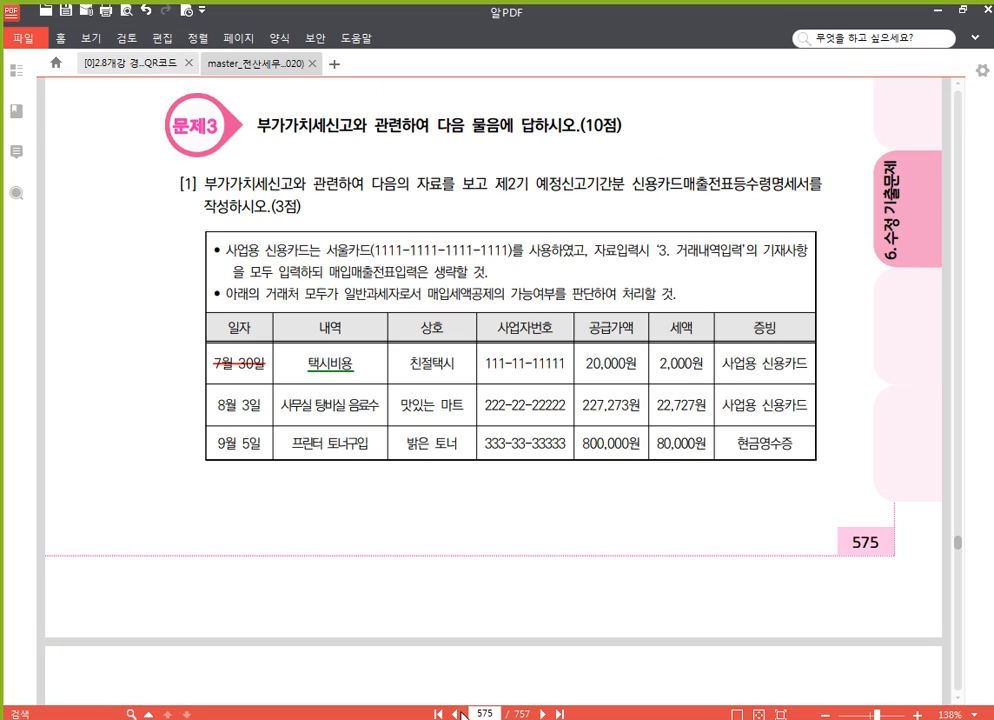
Go to textbook page 631 and bring 문제3 [1] on the 신용카드매출전표등수령명세서(갑) into view.
{"action": "left_click", "coordinate": [485, 714]}
{"action": "type", "text": "631"}
{"action": "key", "text": "Return"}
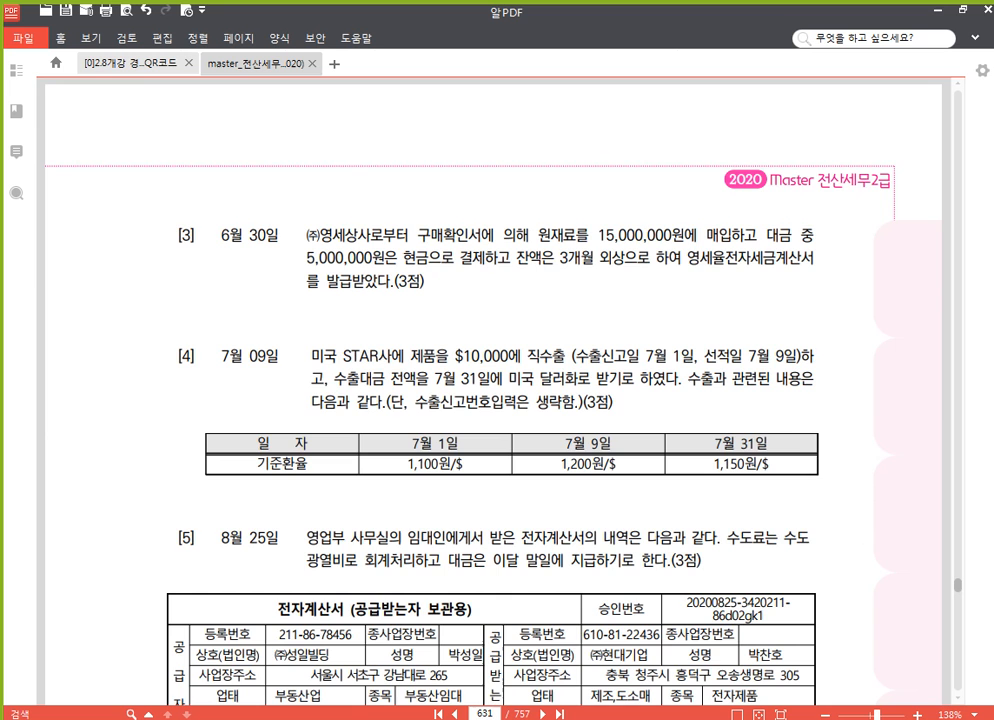
{"action": "scroll", "coordinate": [540, 486], "scroll_direction": "down", "scroll_amount": 10}
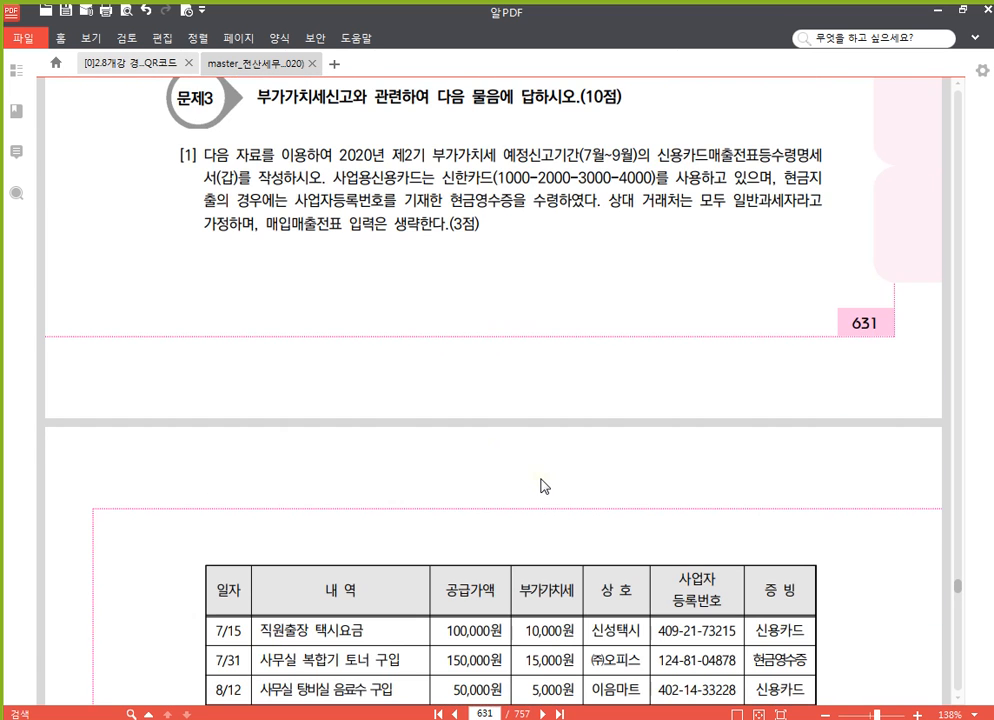
Switch to KcLep and change the working company to 0286 (주)현대기업, closing the open menus.
{"action": "key", "text": "alt+Tab"}
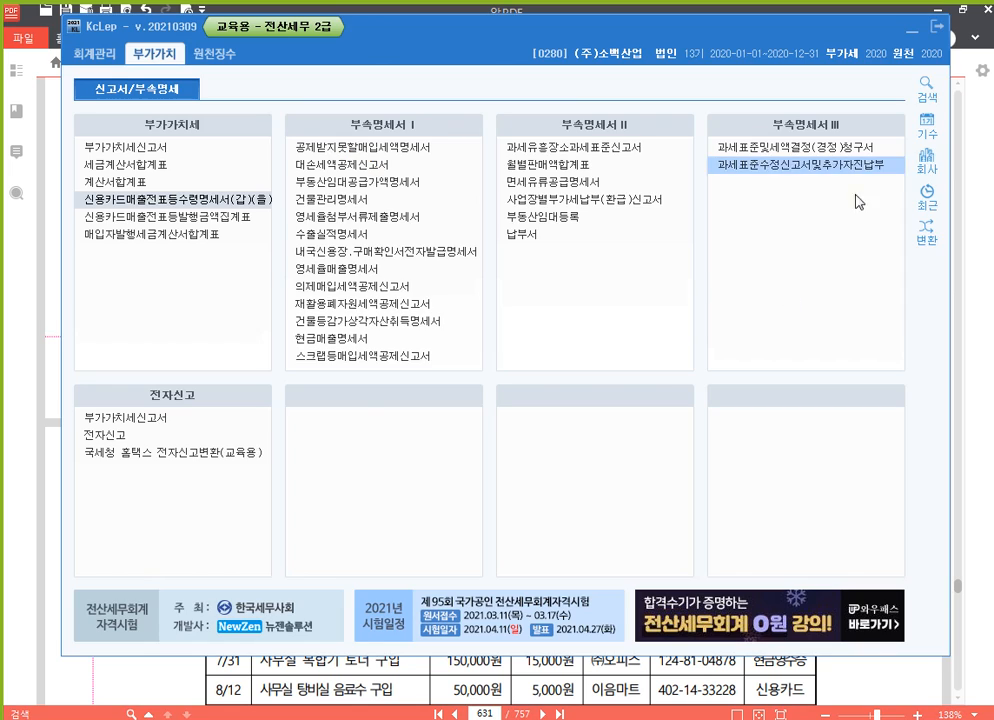
{"action": "left_click", "coordinate": [927, 160]}
{"action": "type", "text": "286"}
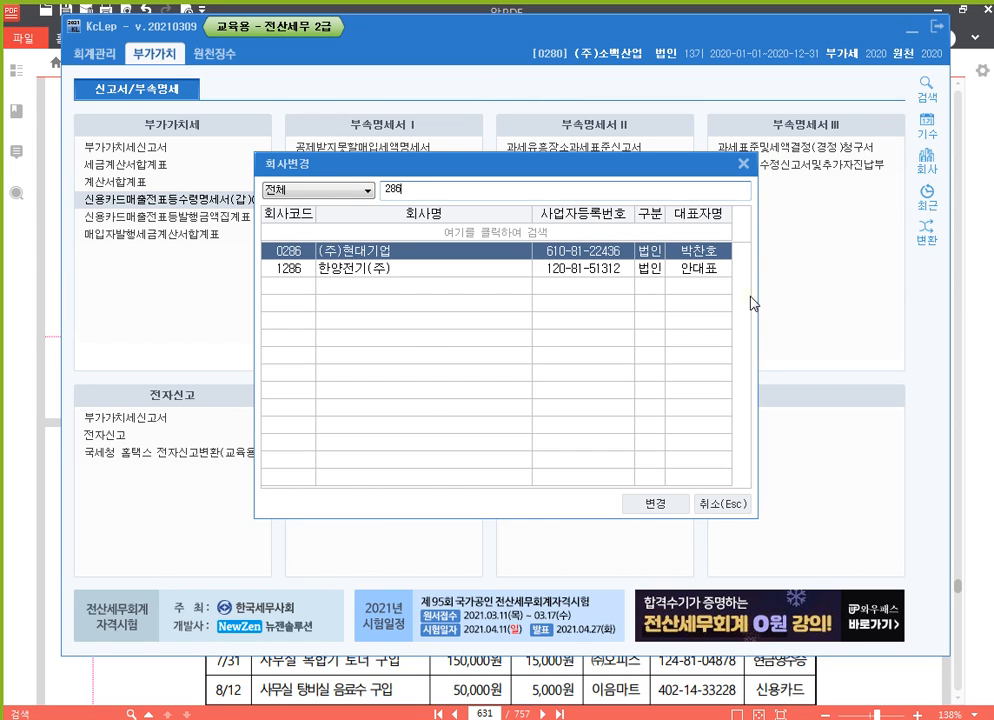
{"action": "key", "text": "Return"}
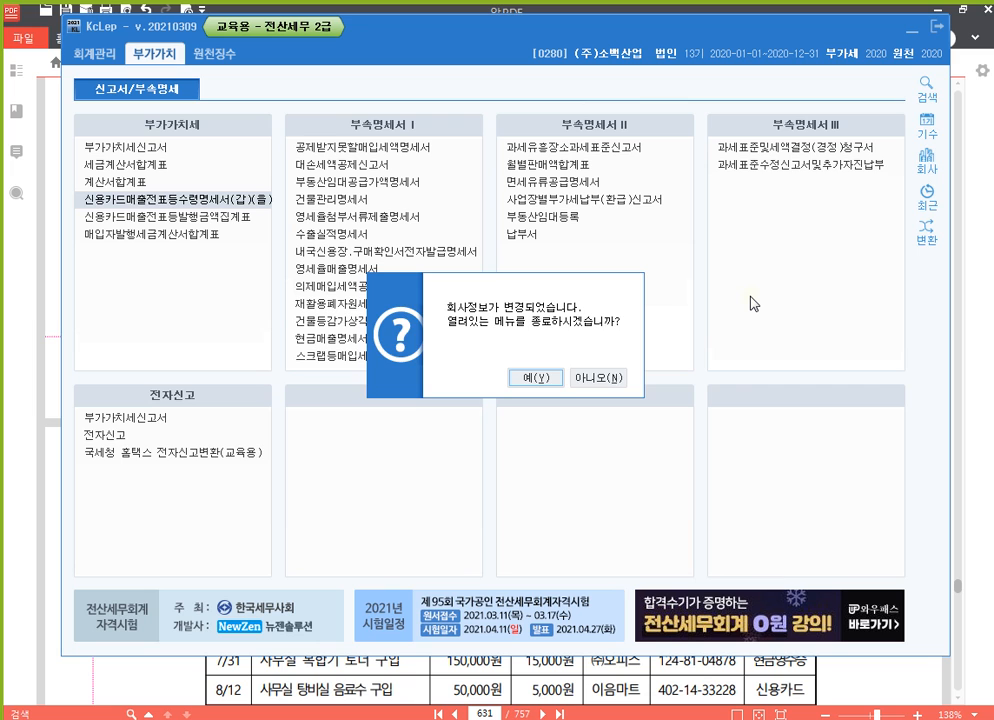
{"action": "key", "text": "Return"}
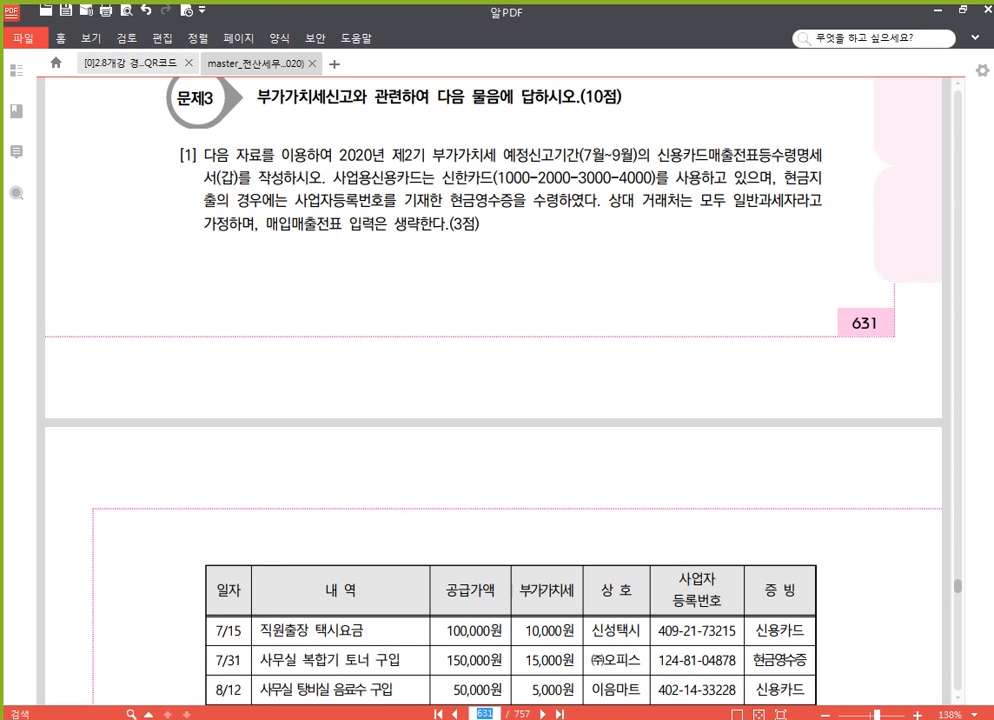
In the transaction table on textbook page 632, underline 직원출장 택시요금 and strike out its date 7/15.
{"action": "scroll", "coordinate": [371, 298], "scroll_direction": "up", "scroll_amount": 2}
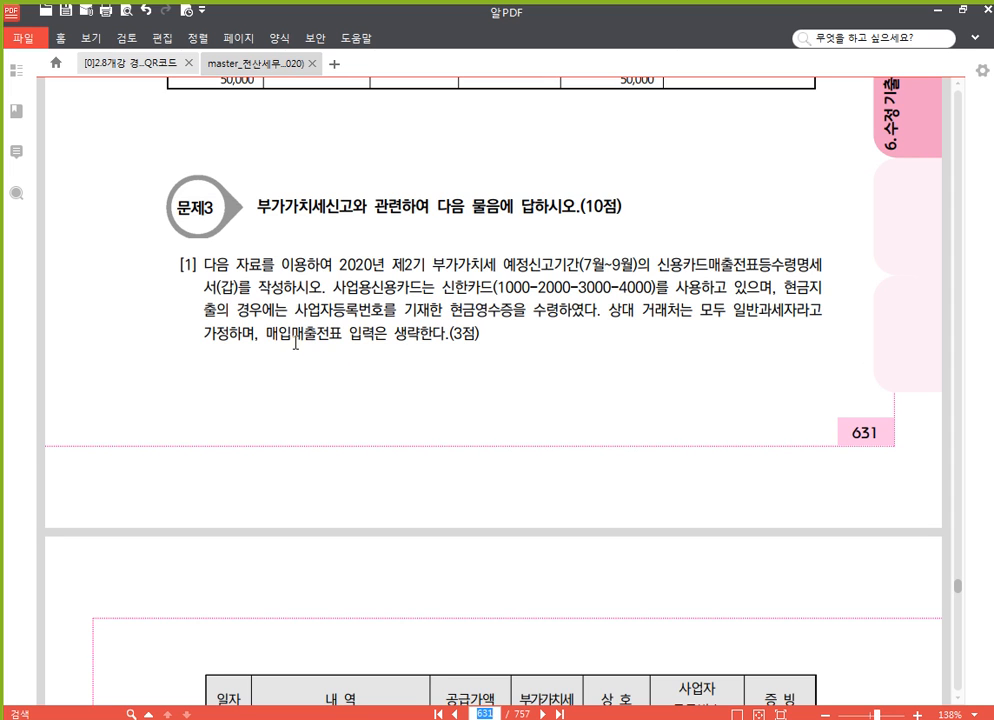
{"action": "scroll", "coordinate": [450, 390], "scroll_direction": "down", "scroll_amount": 5}
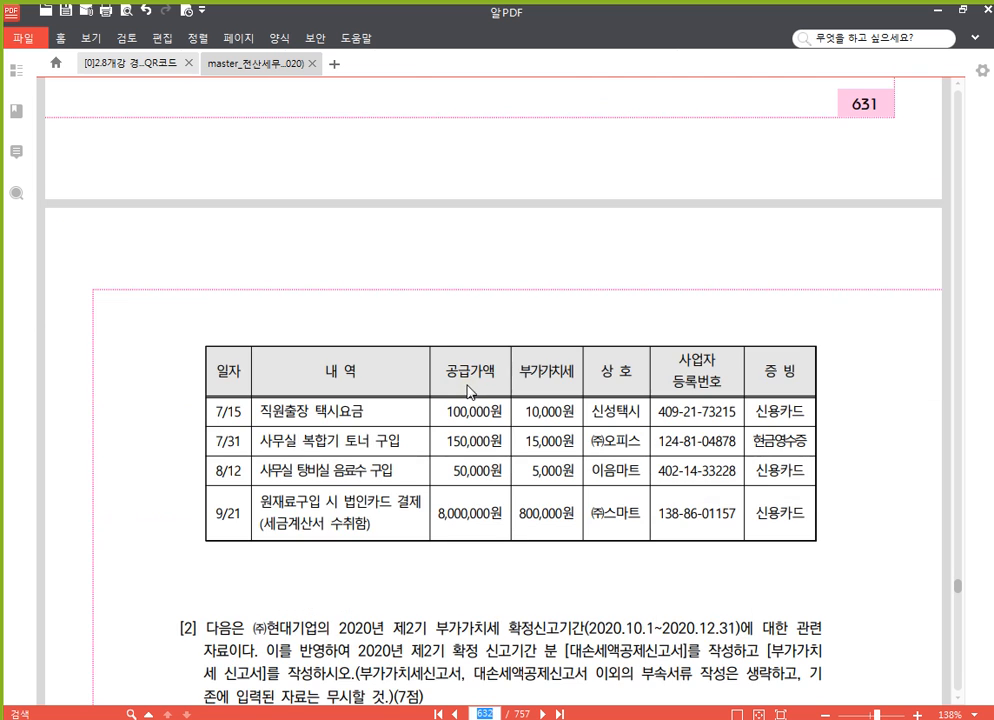
{"action": "scroll", "coordinate": [475, 383], "scroll_direction": "down", "scroll_amount": 3}
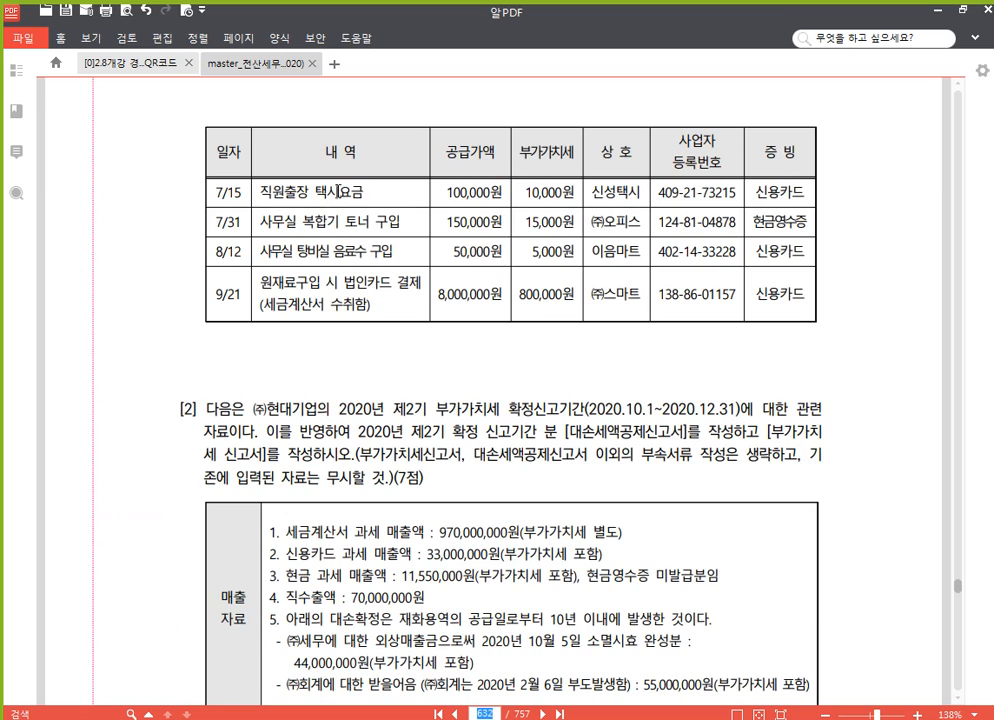
{"action": "left_click_drag", "start_coordinate": [366, 190], "coordinate": [259, 191]}
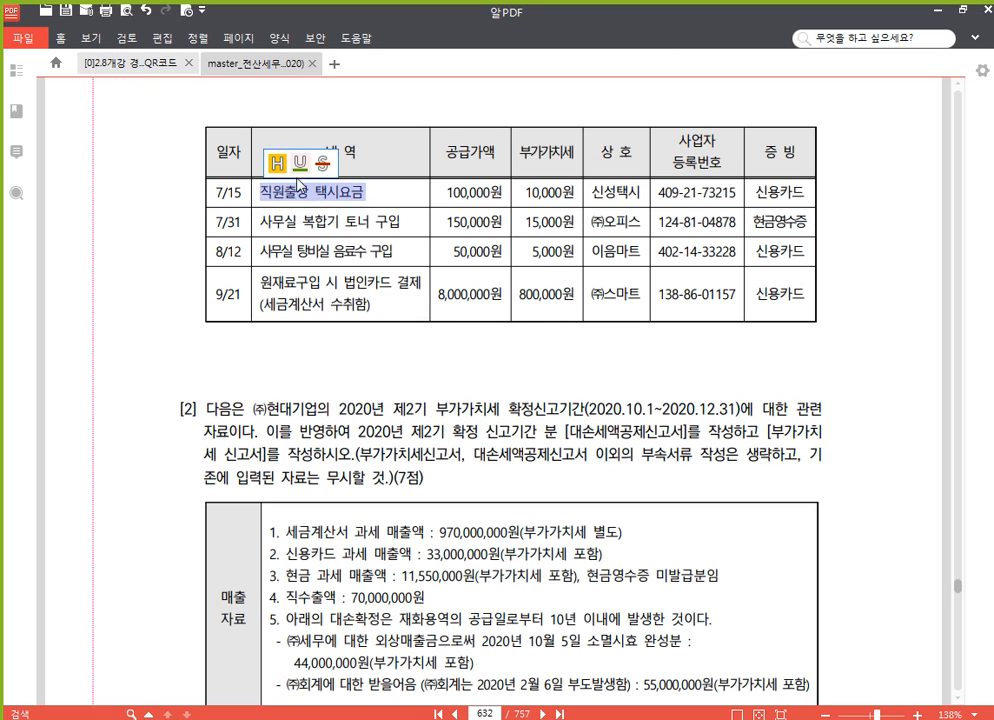
{"action": "left_click", "coordinate": [302, 164]}
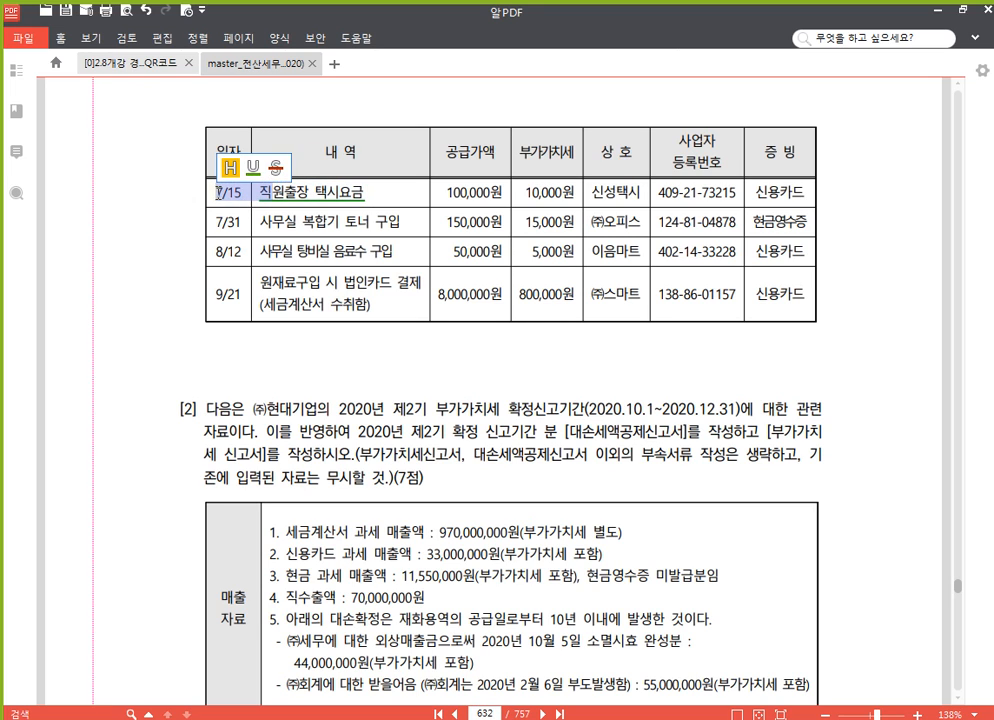
{"action": "left_click_drag", "start_coordinate": [216, 190], "coordinate": [243, 191]}
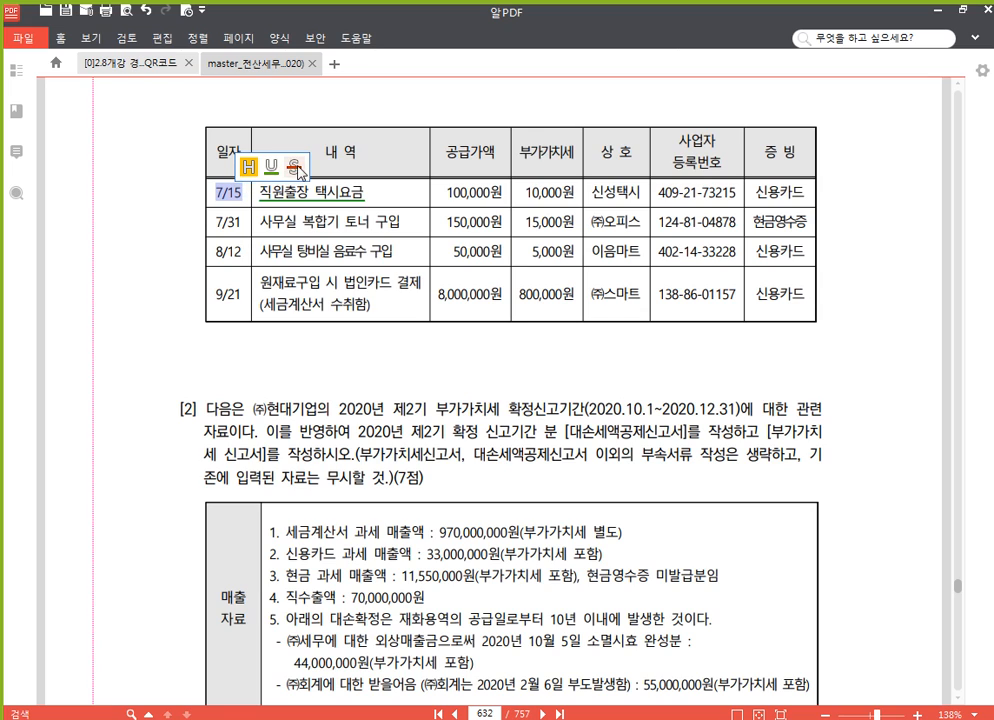
{"action": "left_click", "coordinate": [294, 167]}
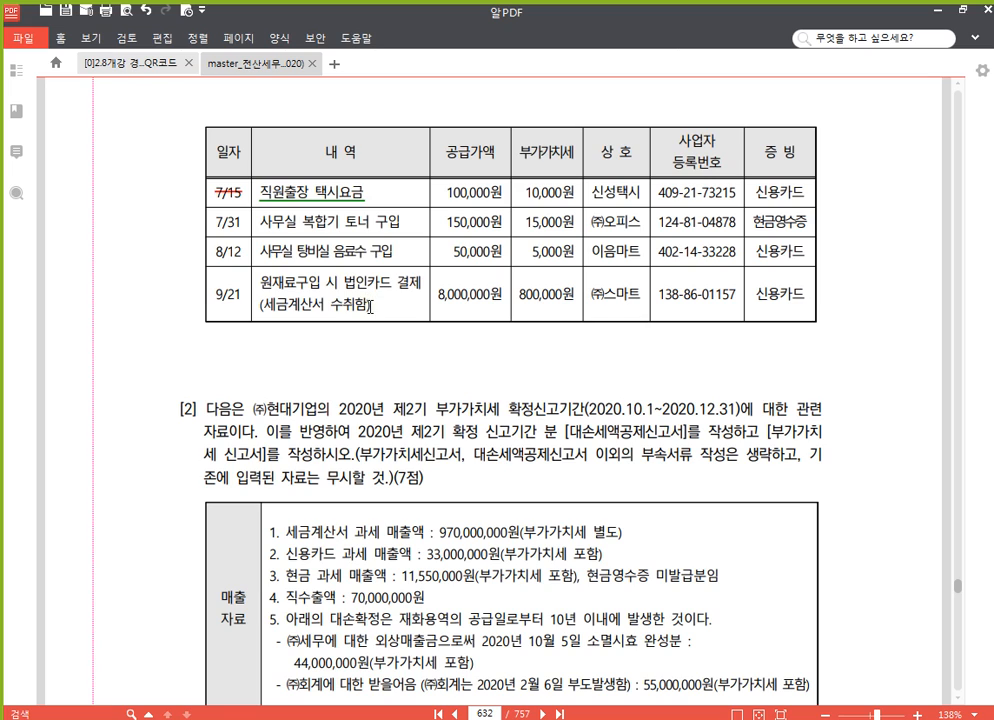
Underline (세금계산서 수취함) in the ㈜스마트 row and strike out its date 9/21.
{"action": "left_click_drag", "start_coordinate": [370, 307], "coordinate": [259, 307]}
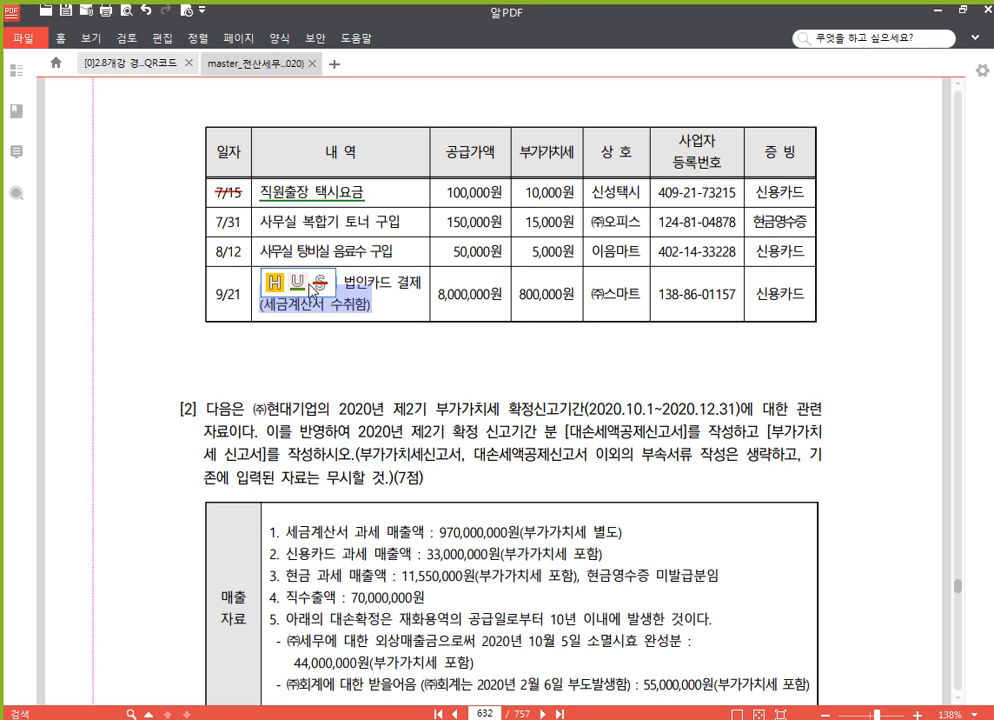
{"action": "left_click", "coordinate": [312, 290]}
{"action": "double_click", "coordinate": [208, 291]}
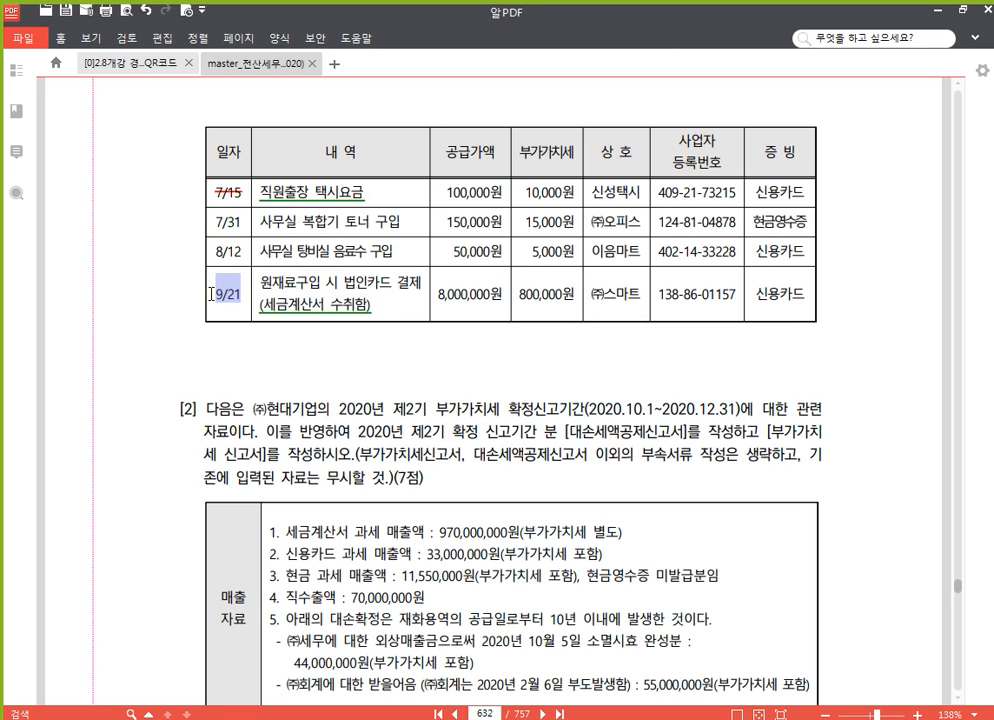
{"action": "left_click", "coordinate": [260, 268]}
Switch to KcLep, open the 신용카드매출전표등수령명세서(갑)(을) and set the 조회기간 to 2020년 07월 ~ 09월.
{"action": "key", "text": "alt+Tab"}
{"action": "left_click", "coordinate": [177, 200]}
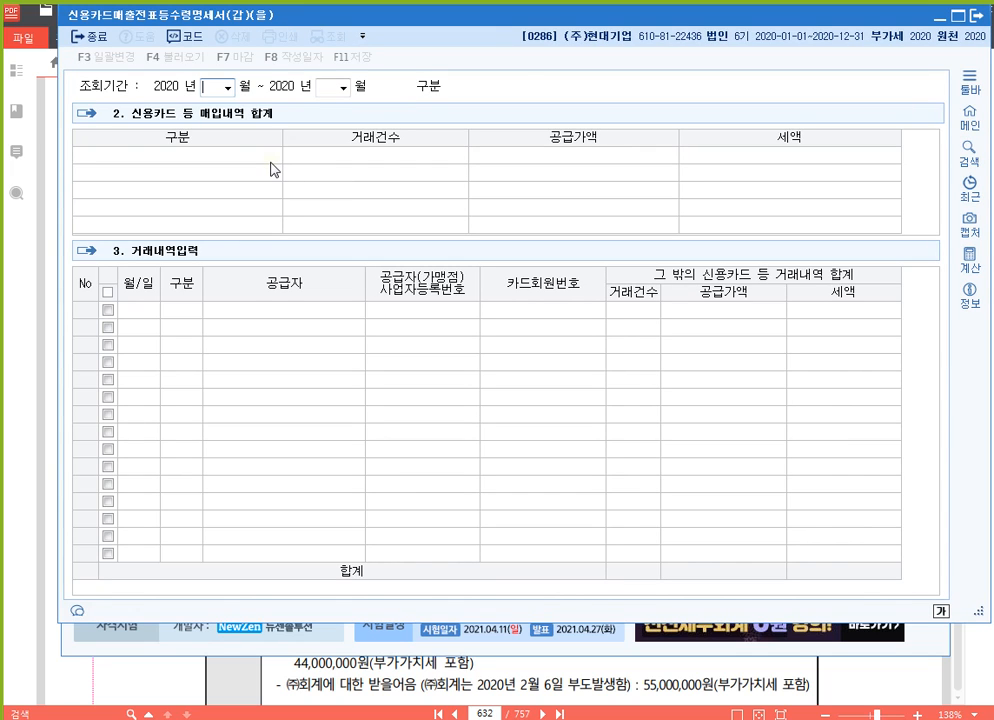
{"action": "type", "text": "073"}
{"action": "key", "text": "Return"}
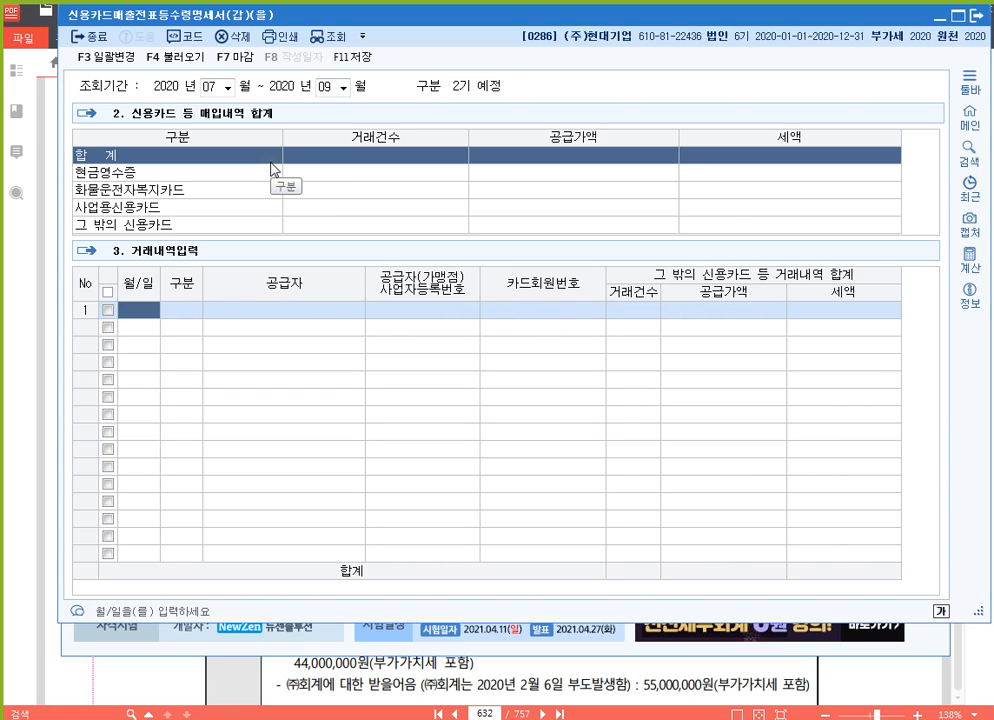
Start the first transaction row with date 07-31, 구분 1.현금 and supplier (주)오피스.
{"action": "type", "text": "0731"}
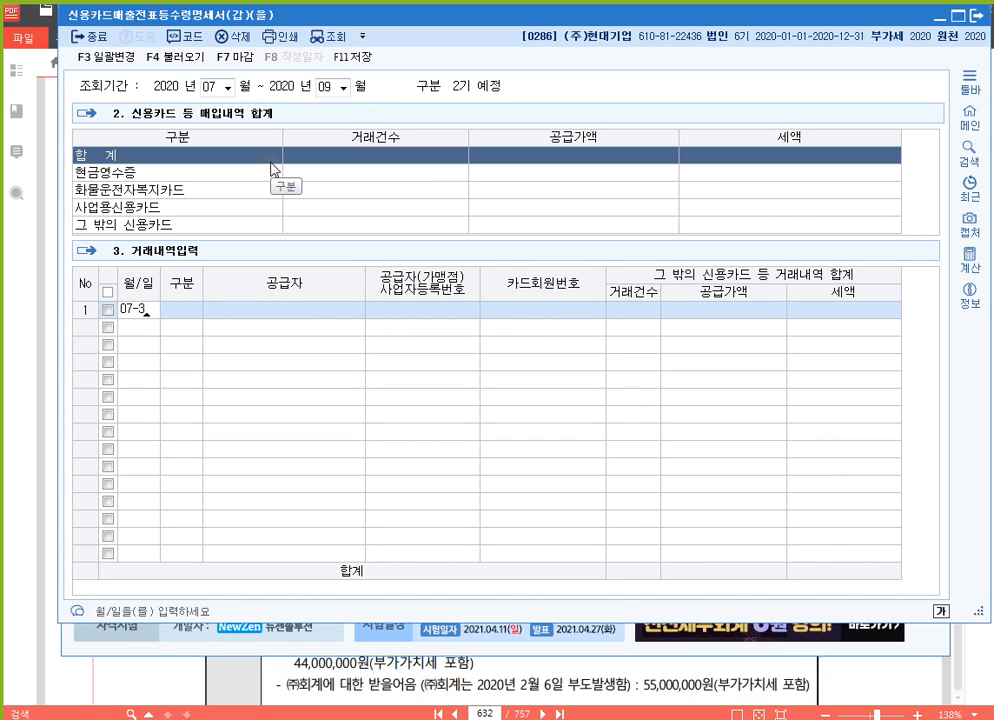
{"action": "key", "text": "Return"}
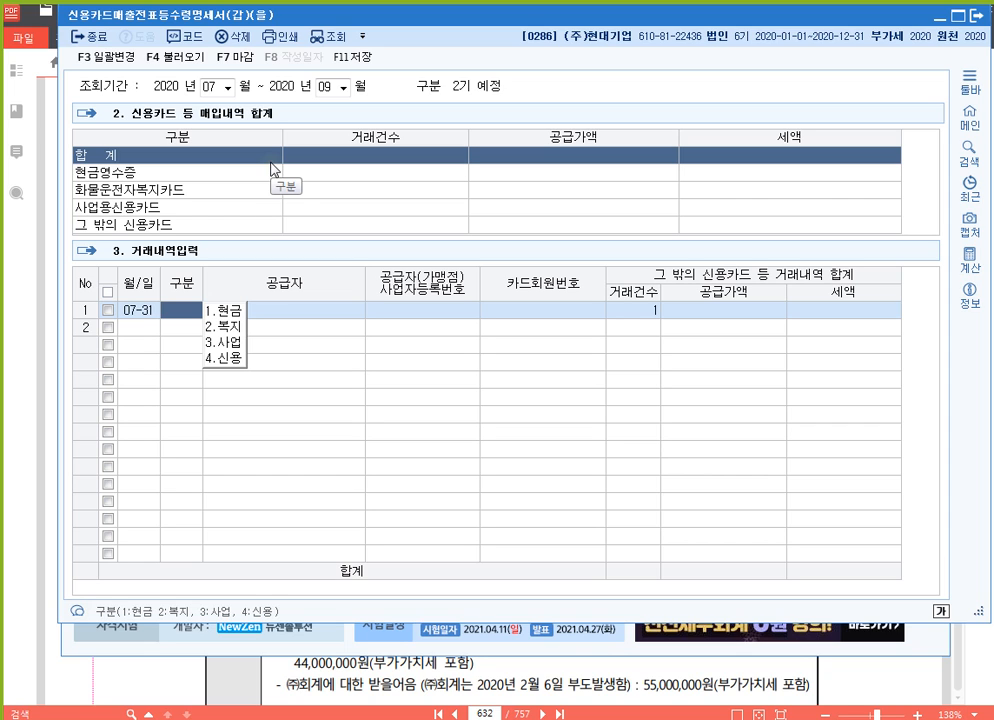
{"action": "type", "text": "1"}
{"action": "key", "text": "Return"}
{"action": "type", "text": "오피스"}
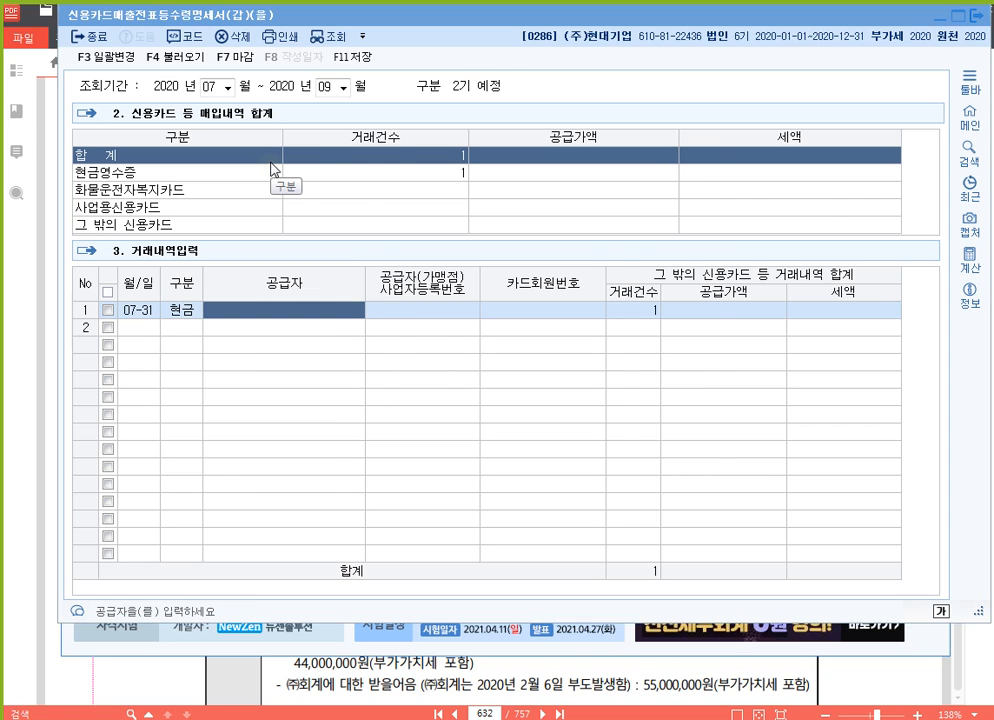
{"action": "key", "text": "Return"}
{"action": "key", "text": "Return"}
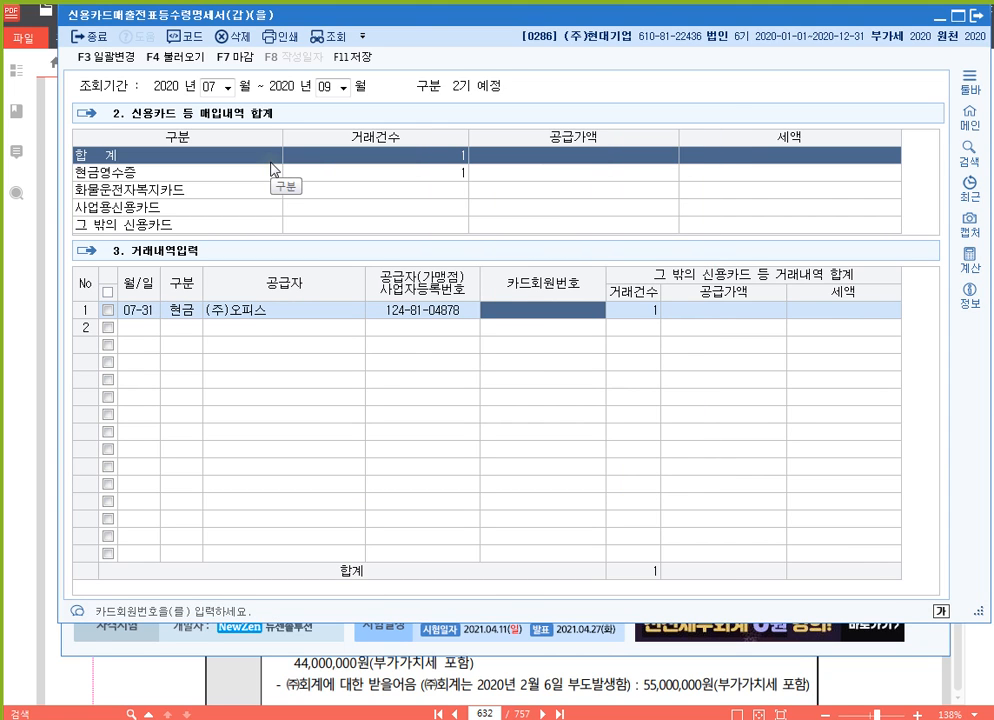
Complete the (주)오피스 row with a 공급가액 of 150,000, leaving the 카드회원번호 empty.
{"action": "key", "text": "Return"}
{"action": "key", "text": "Return"}
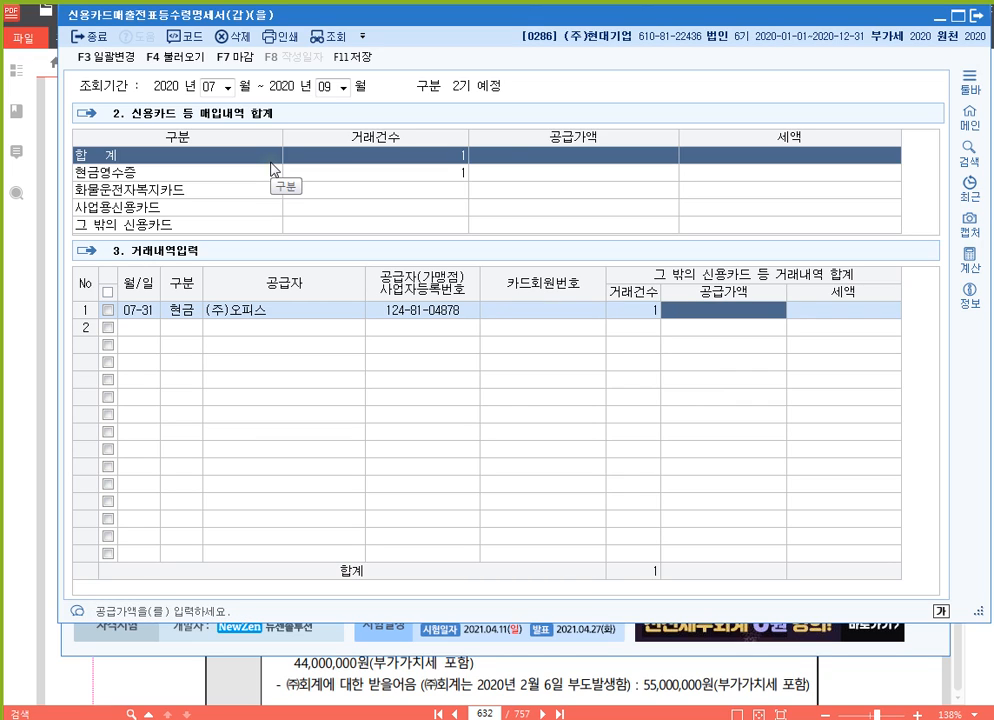
{"action": "type", "text": "150000"}
{"action": "key", "text": "Return"}
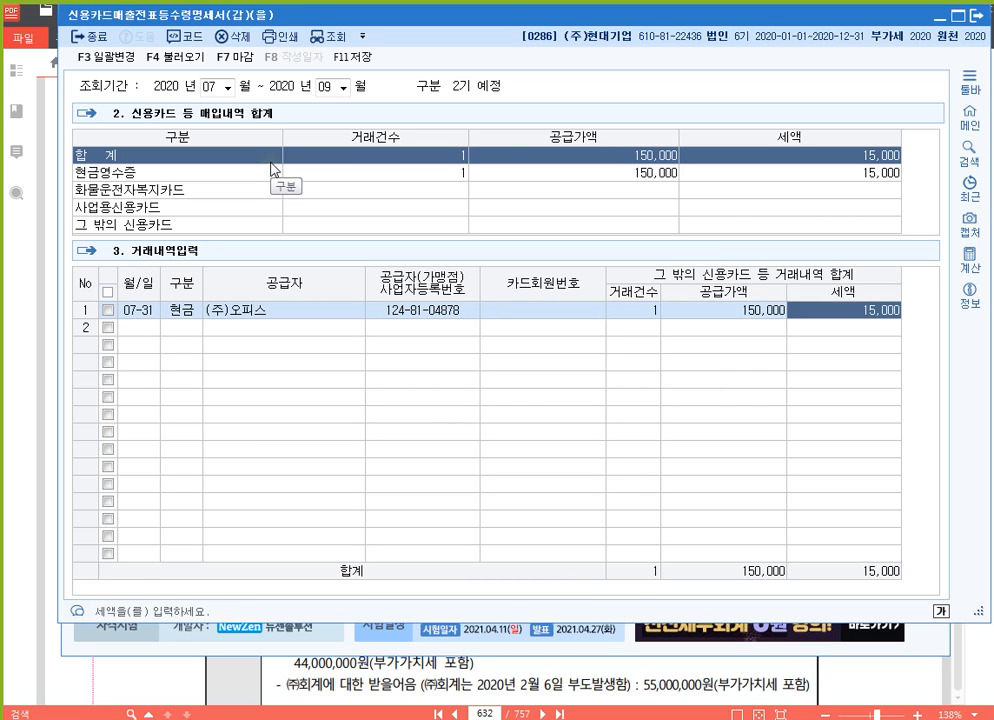
{"action": "key", "text": "Return"}
Start the second transaction row with date 08-12, 구분 3.사업 and supplier 이음마트.
{"action": "type", "text": "0812"}
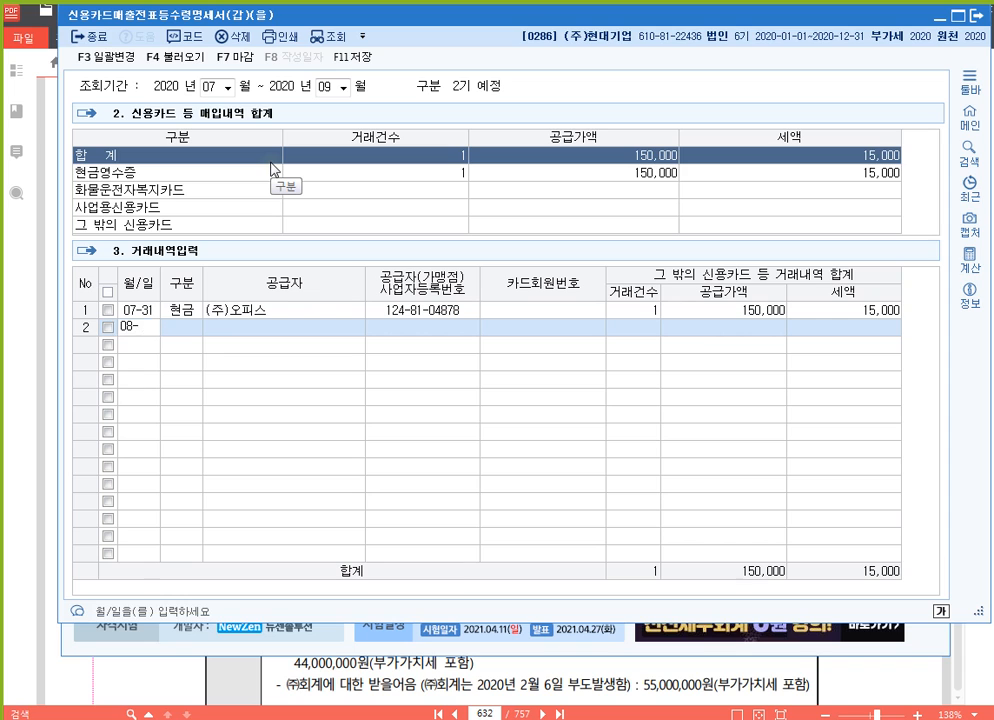
{"action": "key", "text": "Return"}
{"action": "type", "text": "3"}
{"action": "key", "text": "Return"}
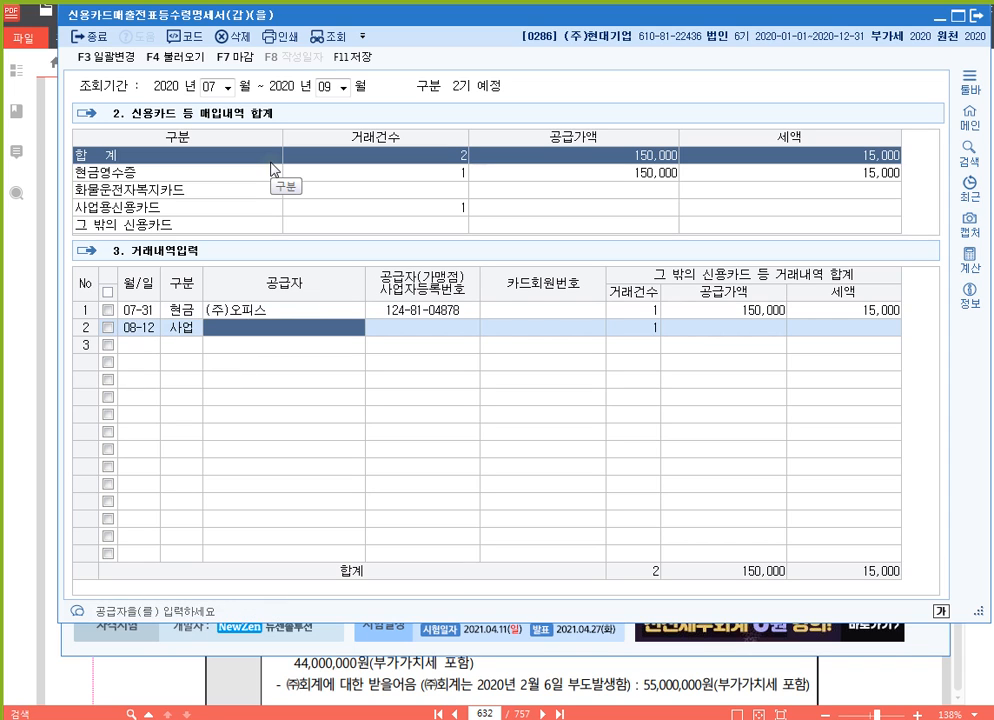
{"action": "key", "text": "F2"}
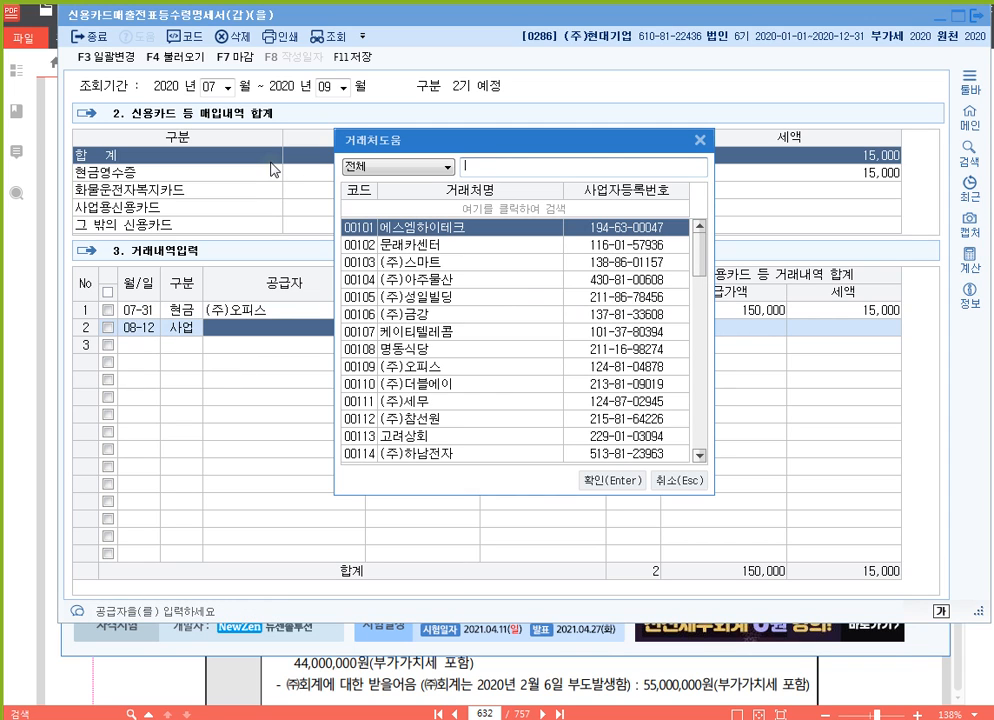
{"action": "type", "text": "이음"}
{"action": "key", "text": "Return"}
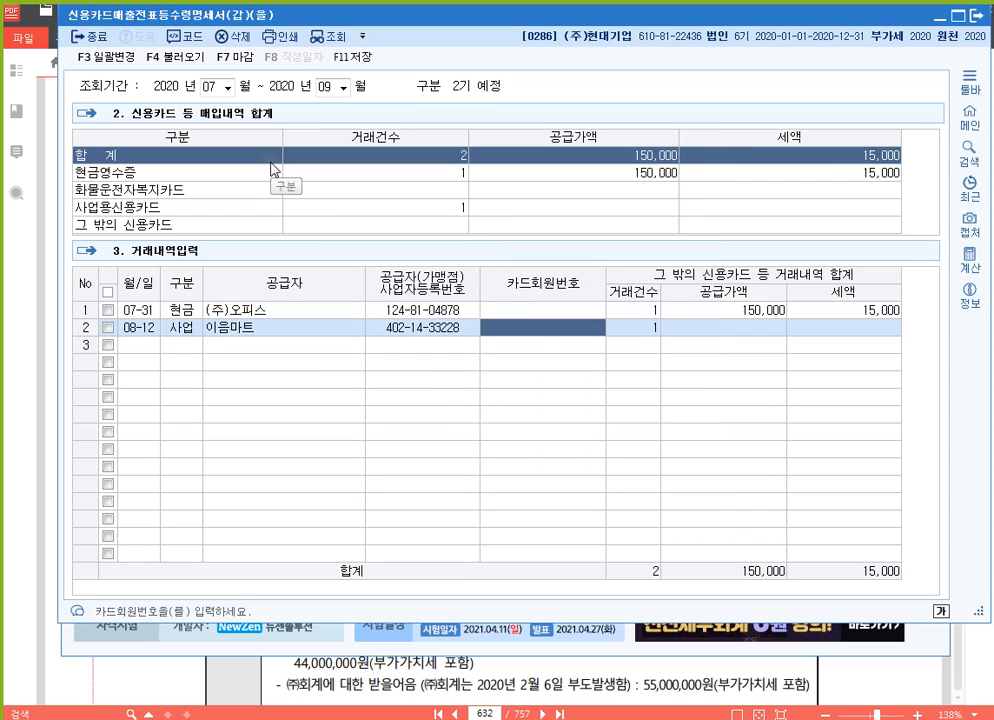
Complete the 이음마트 row with the 카드회원번호 from 신한카드 and a 공급가액 of 50,000, and save the statement.
{"action": "key", "text": "F2"}
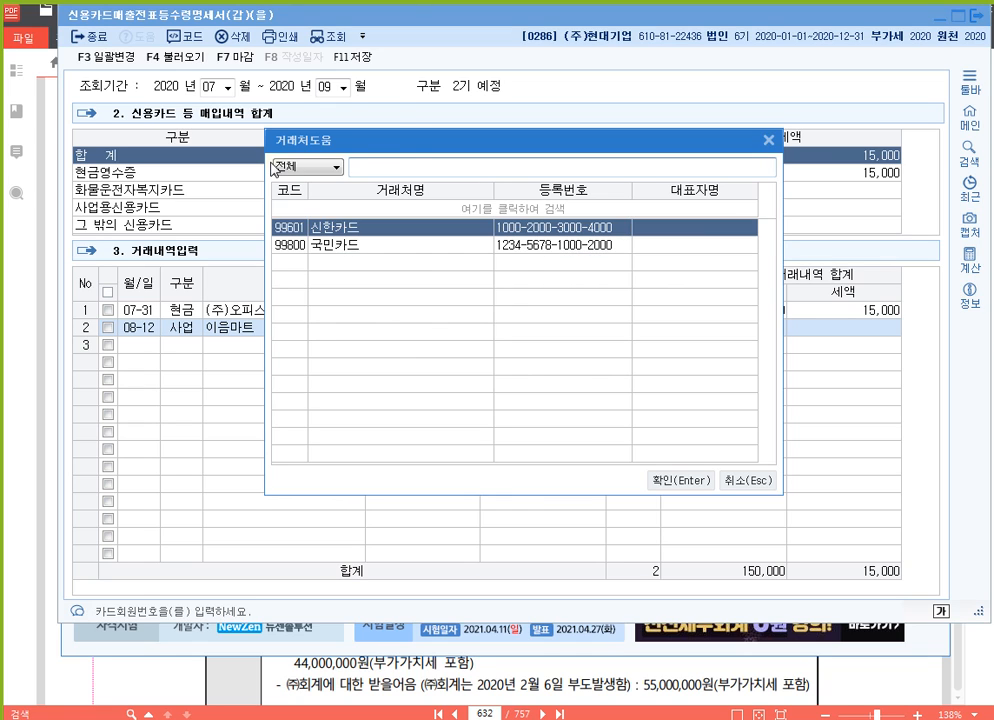
{"action": "key", "text": "Return"}
{"action": "key", "text": "Return"}
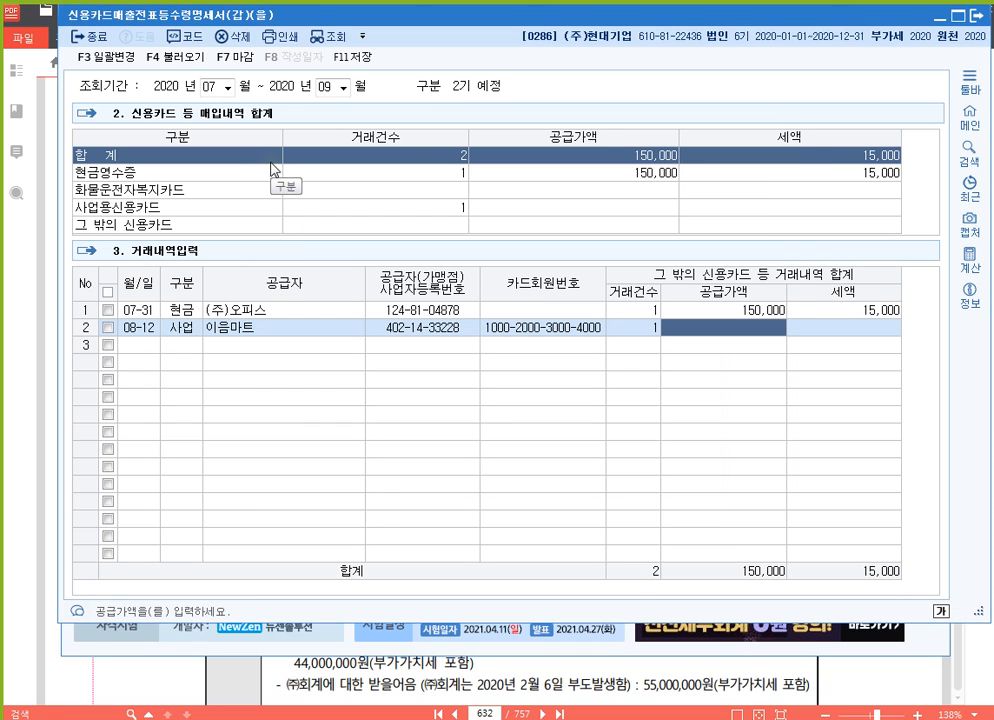
{"action": "type", "text": "500000"}
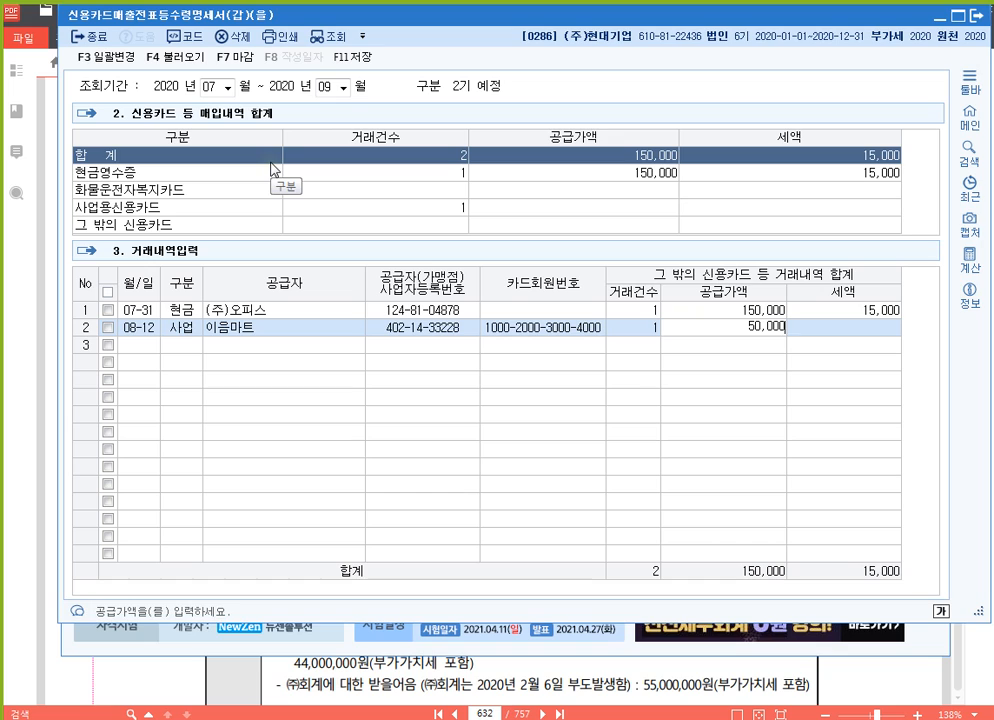
{"action": "key", "text": "Return"}
{"action": "key", "text": "Return"}
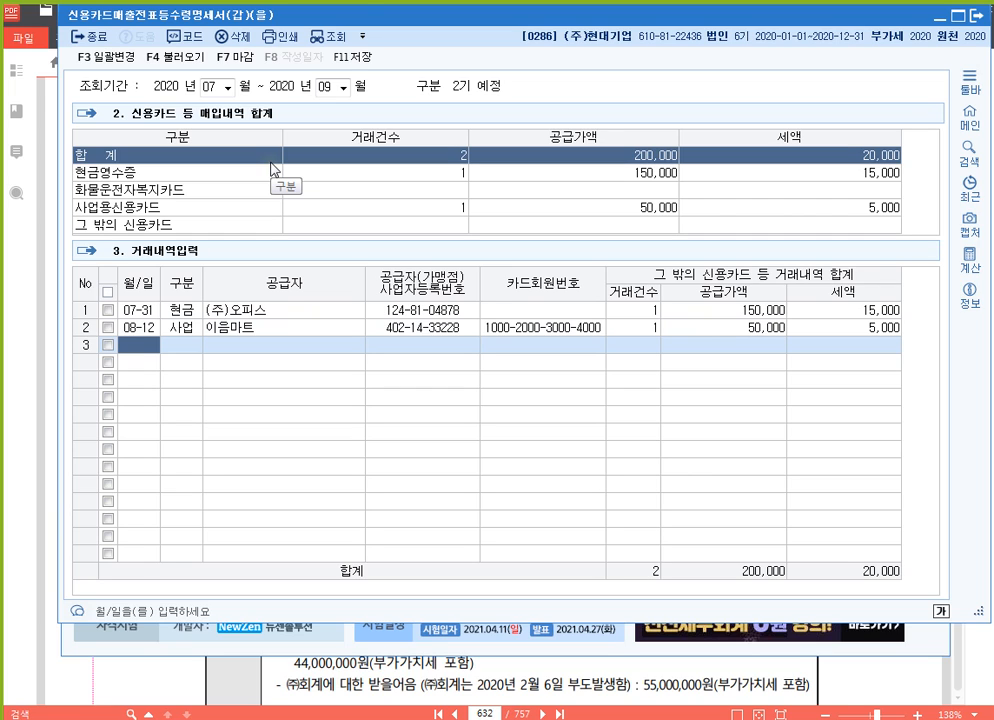
{"action": "left_click", "coordinate": [352, 57]}
Switch to the Hangul notes, maximize the window and insert a blank line below 세금계산서 수취분 in the 공제 불가 항목 list.
{"action": "key", "text": "alt+Tab"}
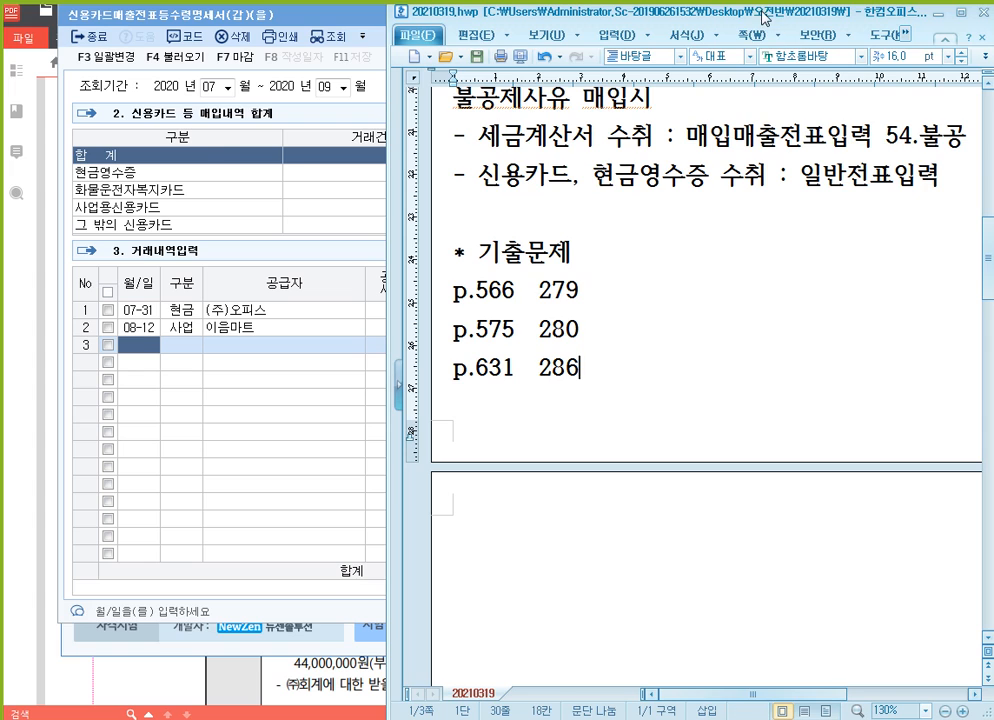
{"action": "double_click", "coordinate": [584, 14]}
{"action": "scroll", "coordinate": [506, 273], "scroll_direction": "up", "scroll_amount": 3}
{"action": "scroll", "coordinate": [383, 318], "scroll_direction": "up", "scroll_amount": 5}
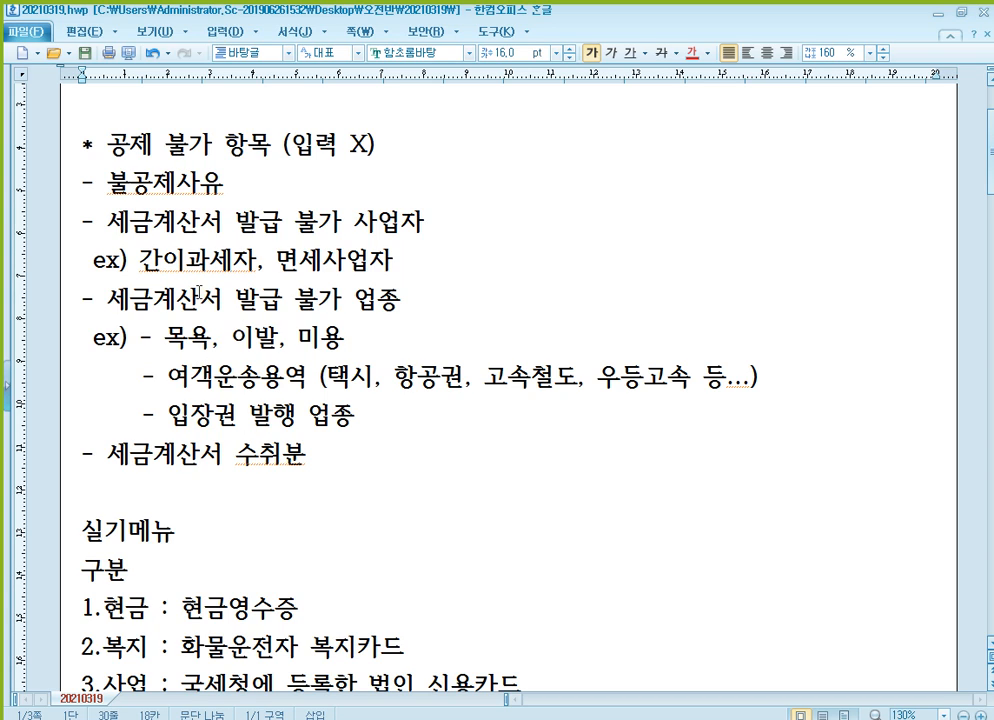
{"action": "left_click", "coordinate": [171, 494]}
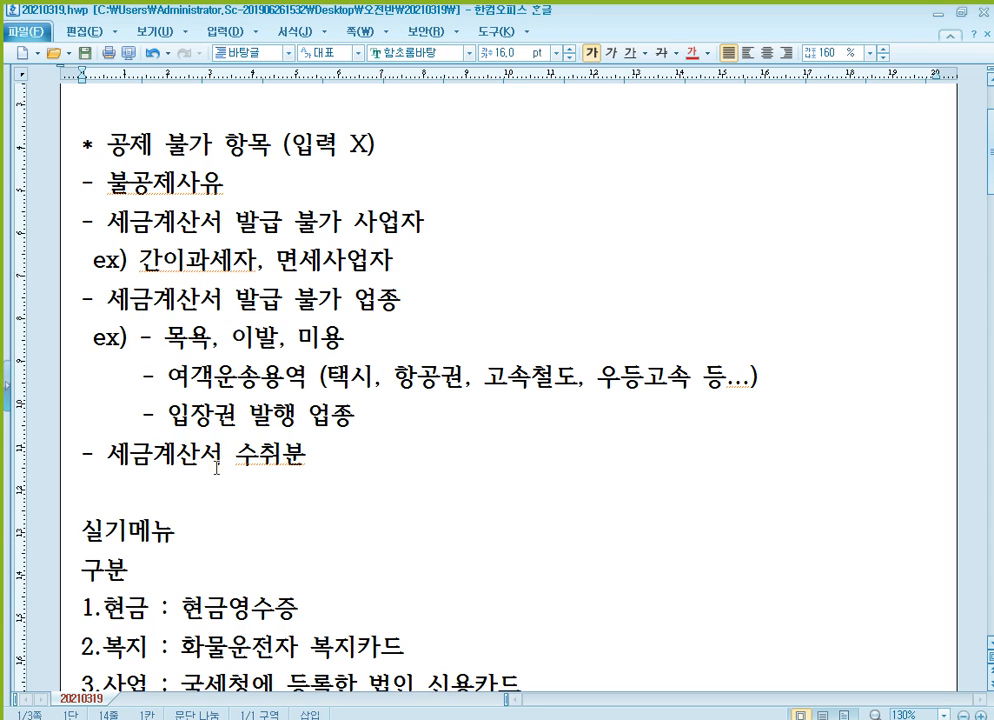
{"action": "key", "text": "Return"}
{"action": "scroll", "coordinate": [165, 451], "scroll_direction": "up", "scroll_amount": 1}
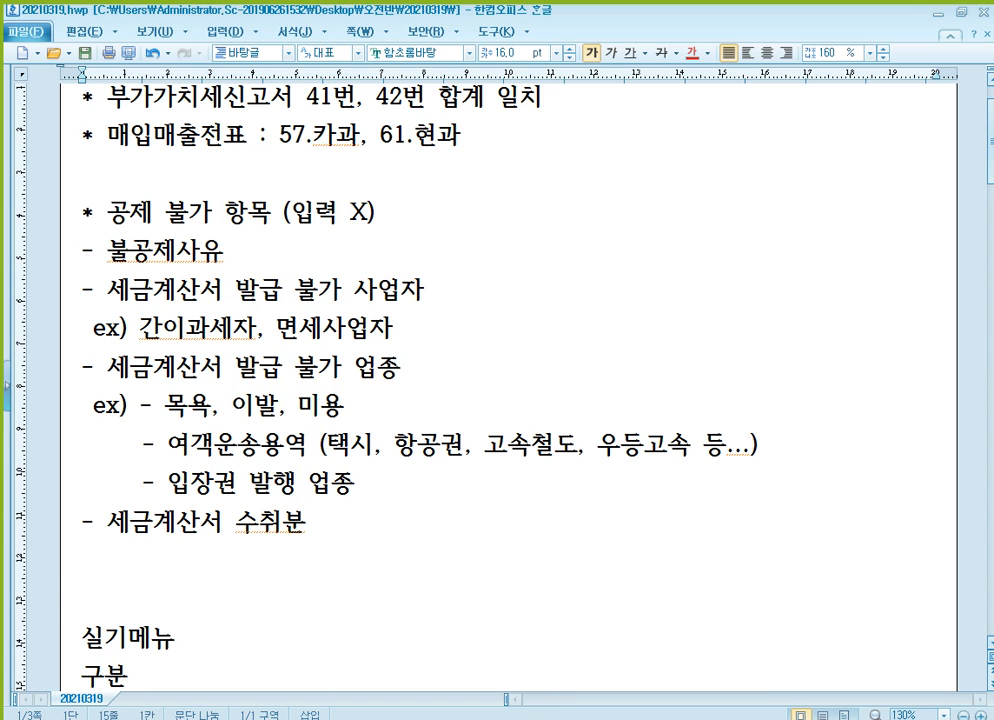
Switch to the textbook PDF in 알PDF and go to page 455, the 공제받지못할매입세액명세서 section.
{"action": "left_click", "coordinate": [362, 640]}
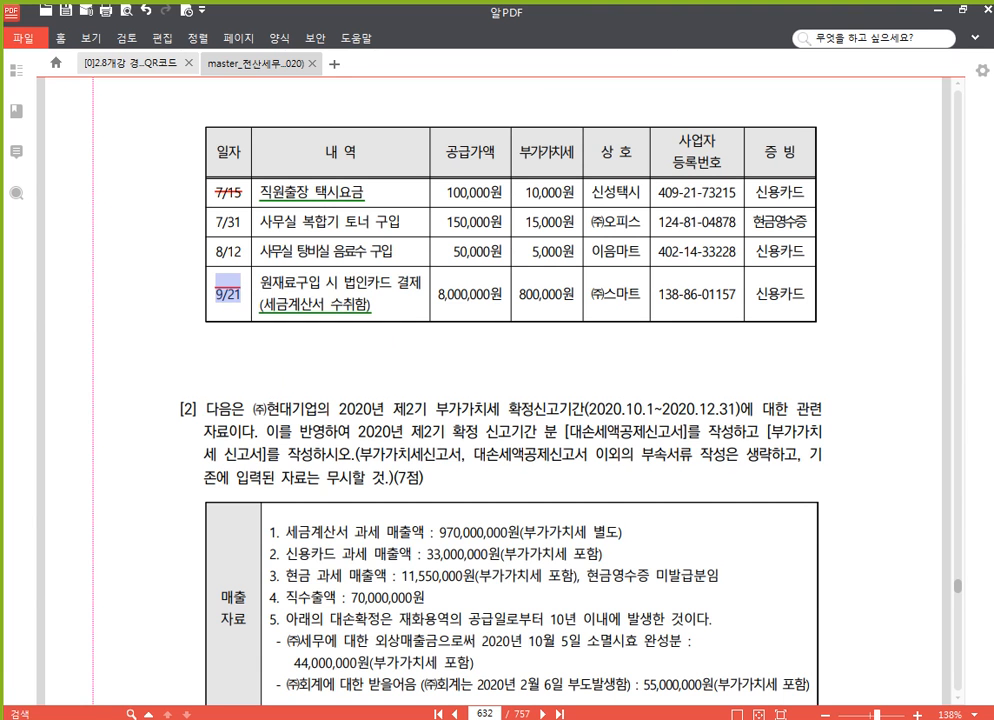
{"action": "left_click", "coordinate": [485, 714]}
{"action": "type", "text": "455"}
{"action": "key", "text": "Return"}
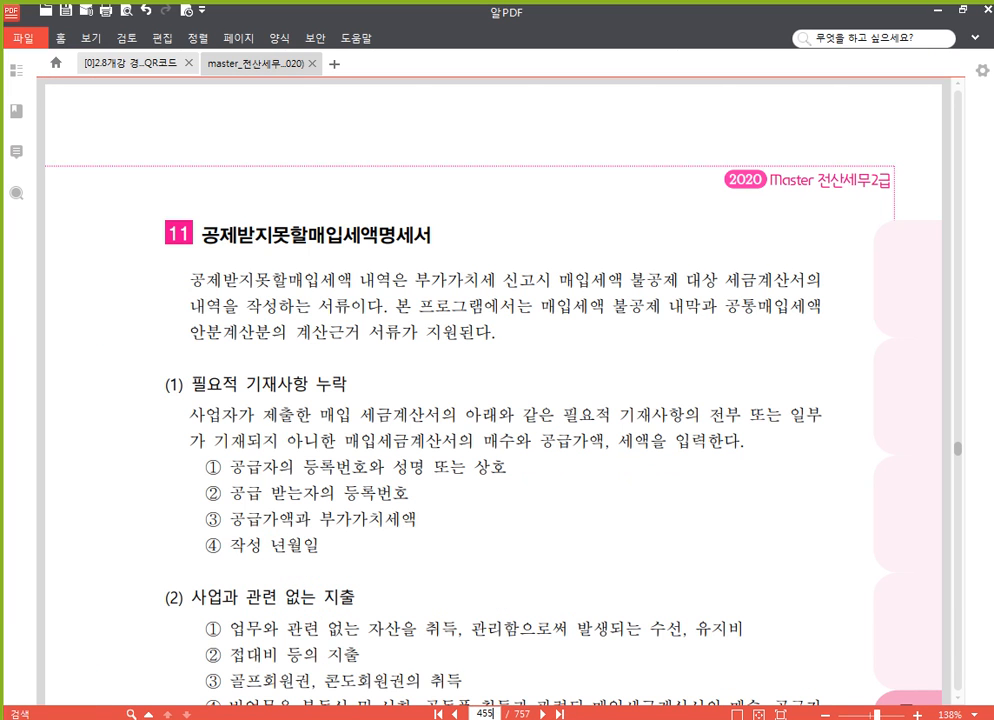
Switch to KcLep, change the company to code 3005 with the open menus closed, and return to the 공제받지못할매입세액명세서 section of the textbook.
{"action": "left_click", "coordinate": [560, 718]}
{"action": "left_click", "coordinate": [930, 160]}
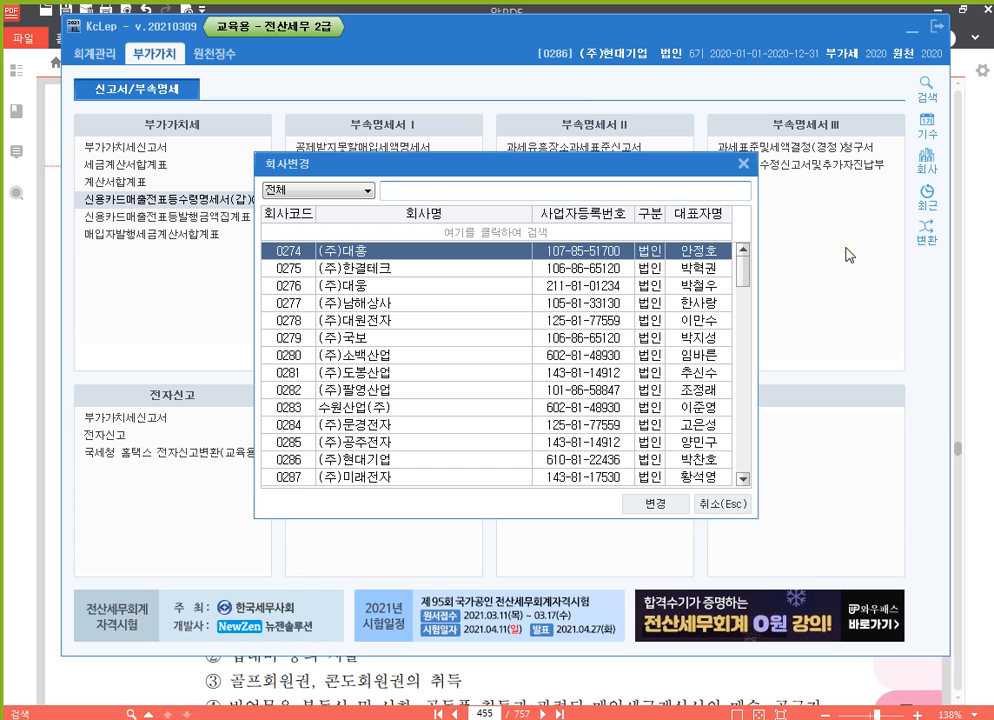
{"action": "type", "text": "3005"}
{"action": "key", "text": "Return"}
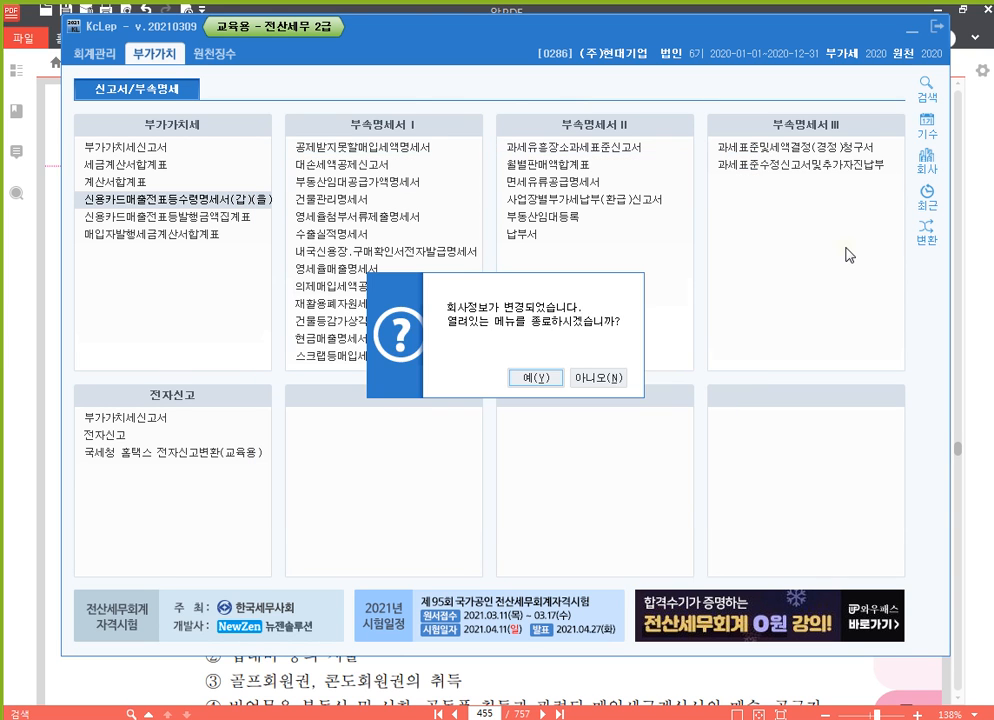
{"action": "key", "text": "Return"}
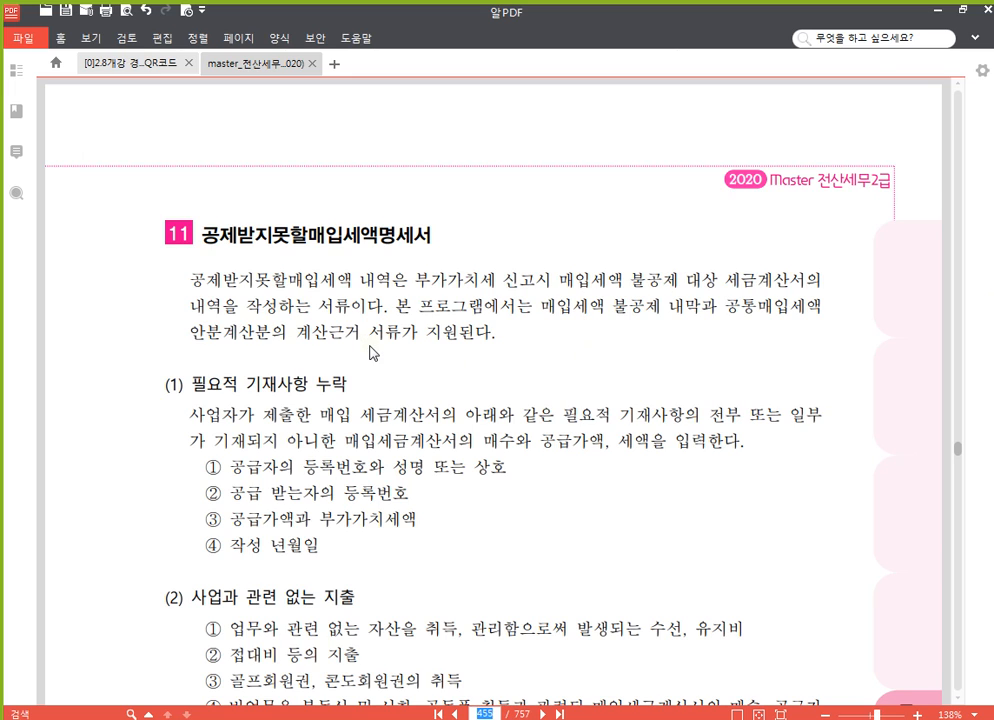
{"action": "scroll", "coordinate": [373, 350], "scroll_direction": "down", "scroll_amount": 2}
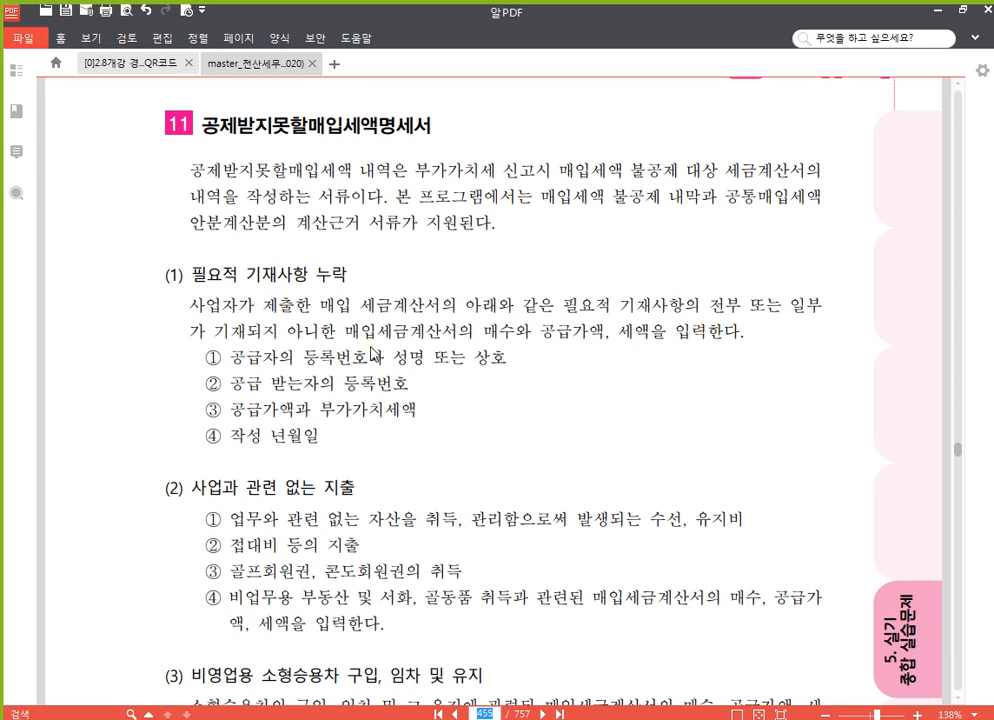